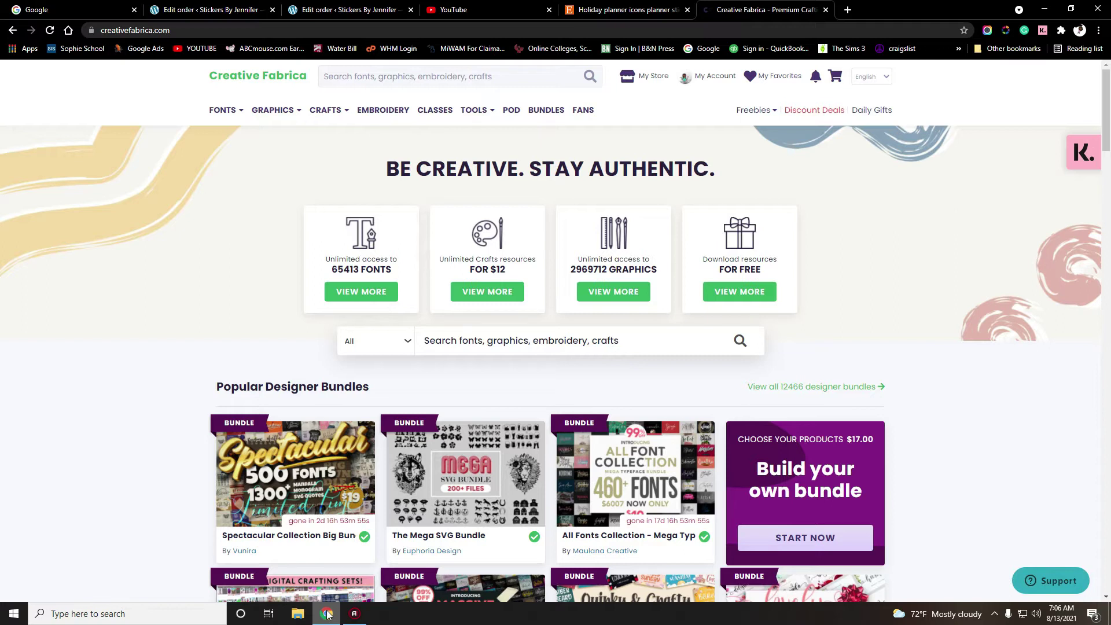
Step: Open the Quirky & Crafty Font Bundle page and scroll through its 51 included premium fonts
{"action": "scroll", "coordinate": [527, 412], "scroll_direction": "down", "scroll_amount": 4}
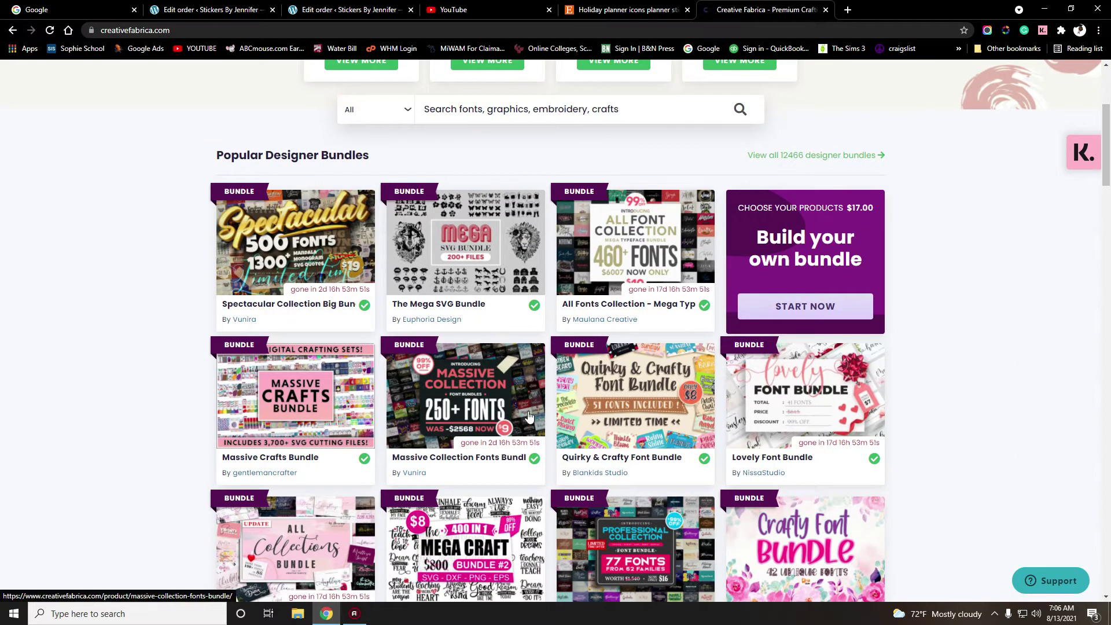
{"action": "scroll", "coordinate": [527, 416], "scroll_direction": "up", "scroll_amount": 1}
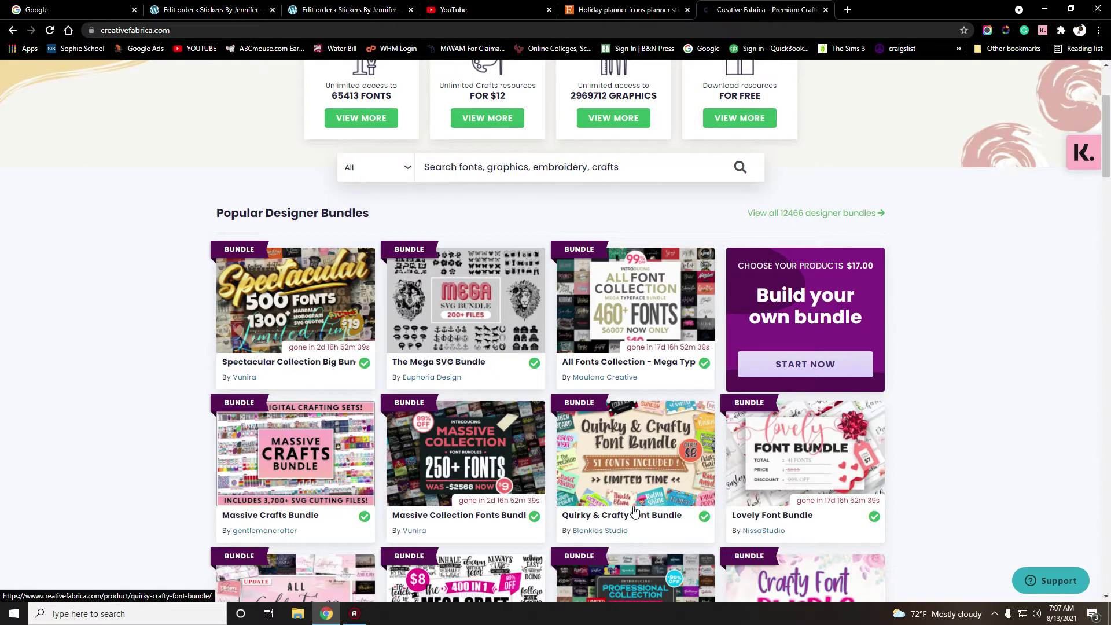
{"action": "left_click", "coordinate": [617, 458]}
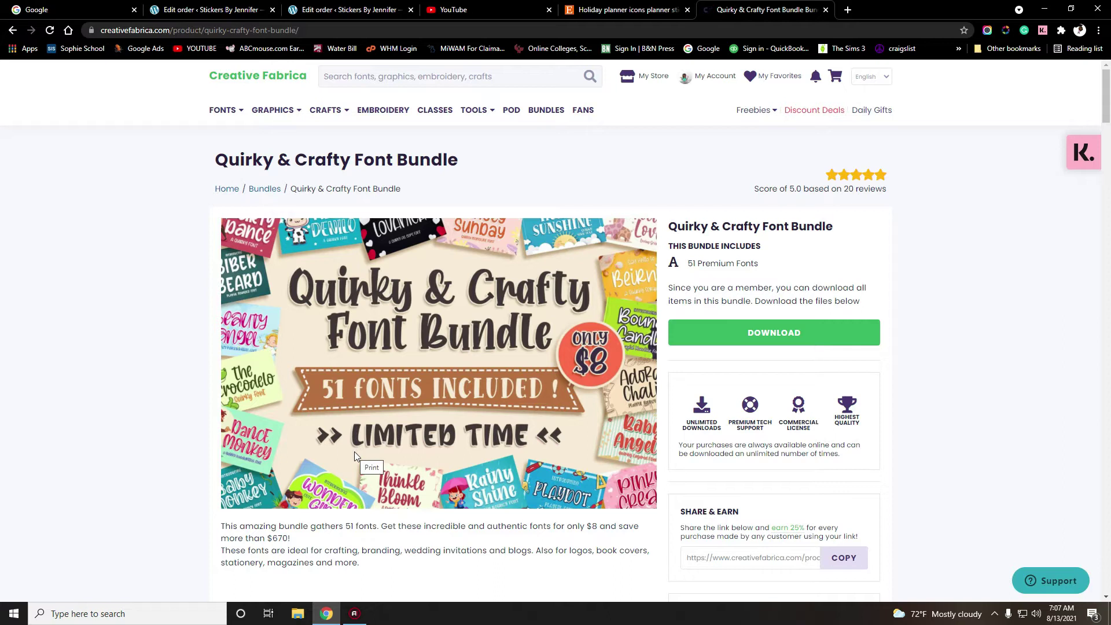
{"action": "scroll", "coordinate": [355, 456], "scroll_direction": "down", "scroll_amount": 10}
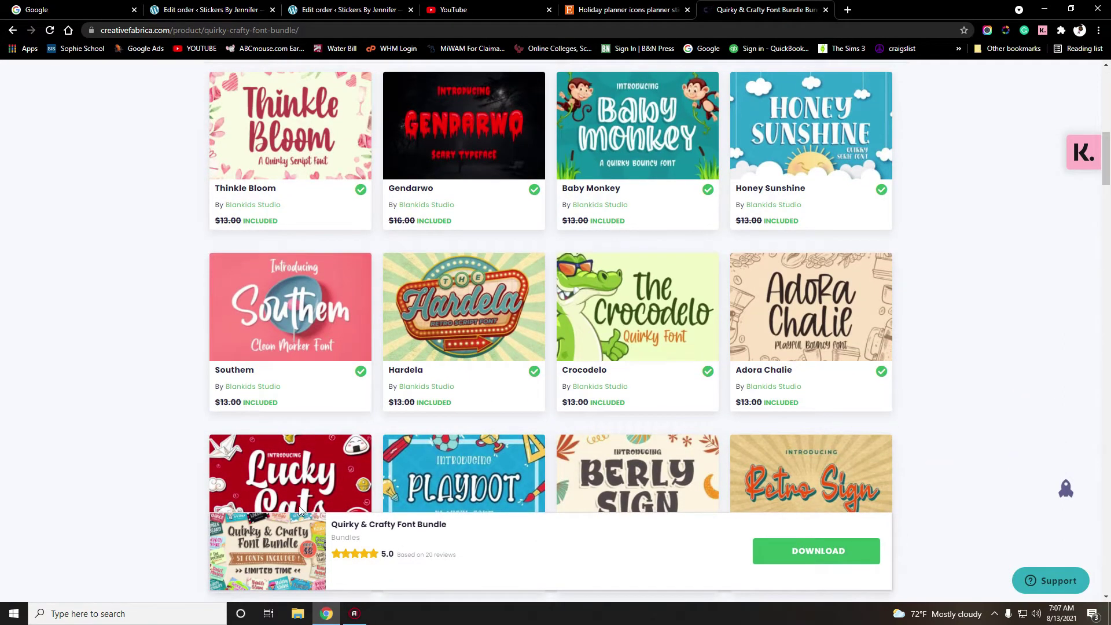
{"action": "scroll", "coordinate": [346, 394], "scroll_direction": "down", "scroll_amount": 2}
{"action": "scroll", "coordinate": [607, 428], "scroll_direction": "down", "scroll_amount": 1}
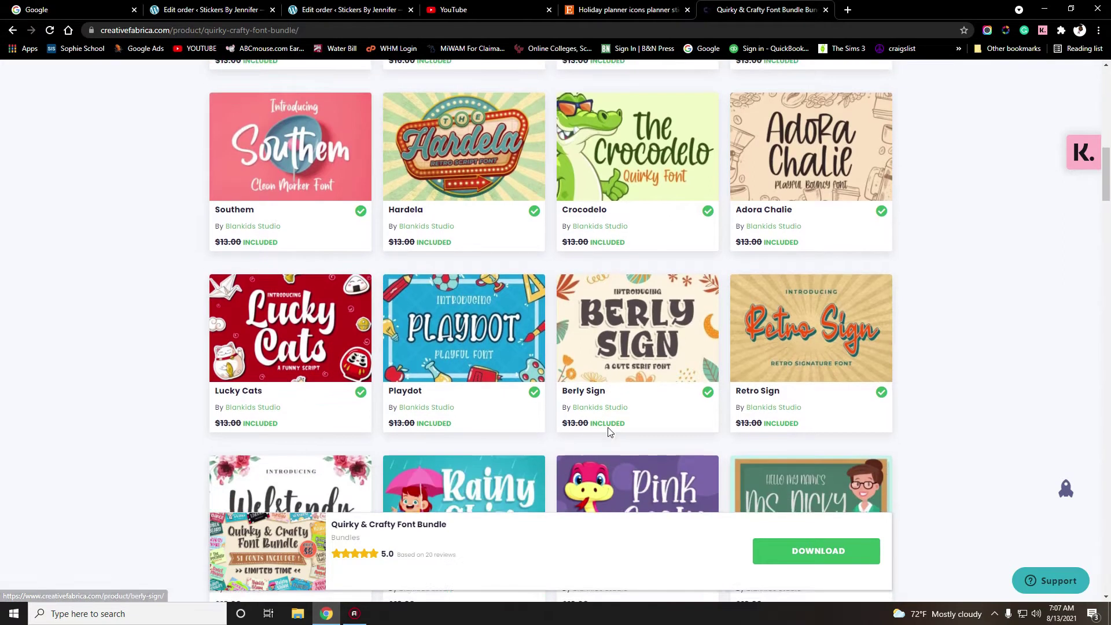
{"action": "scroll", "coordinate": [607, 431], "scroll_direction": "down", "scroll_amount": 2}
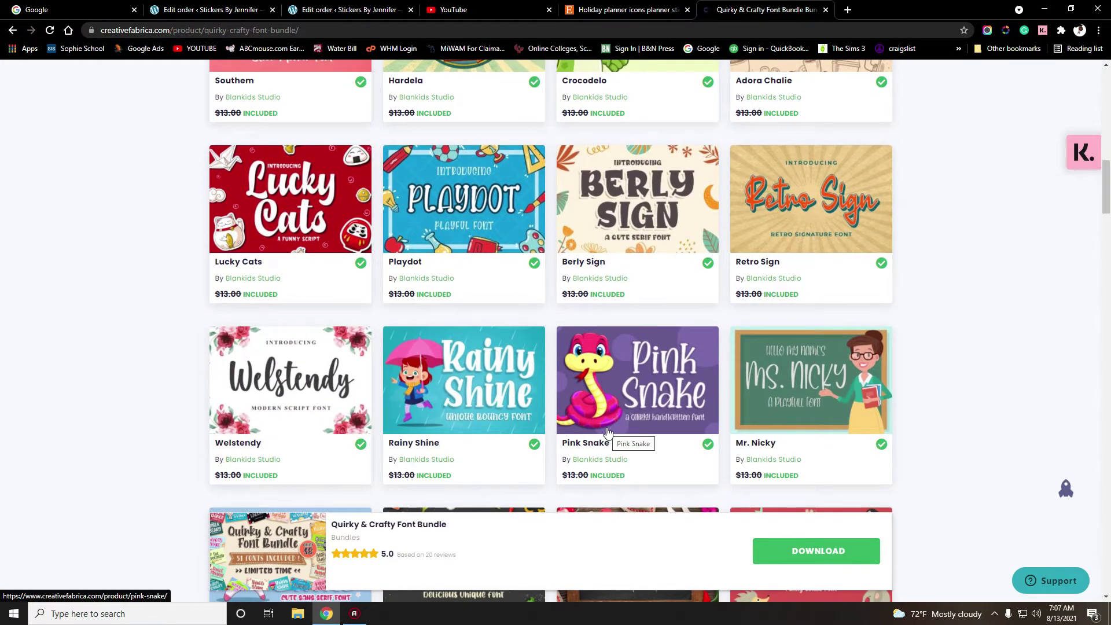
{"action": "scroll", "coordinate": [454, 428], "scroll_direction": "down", "scroll_amount": 3}
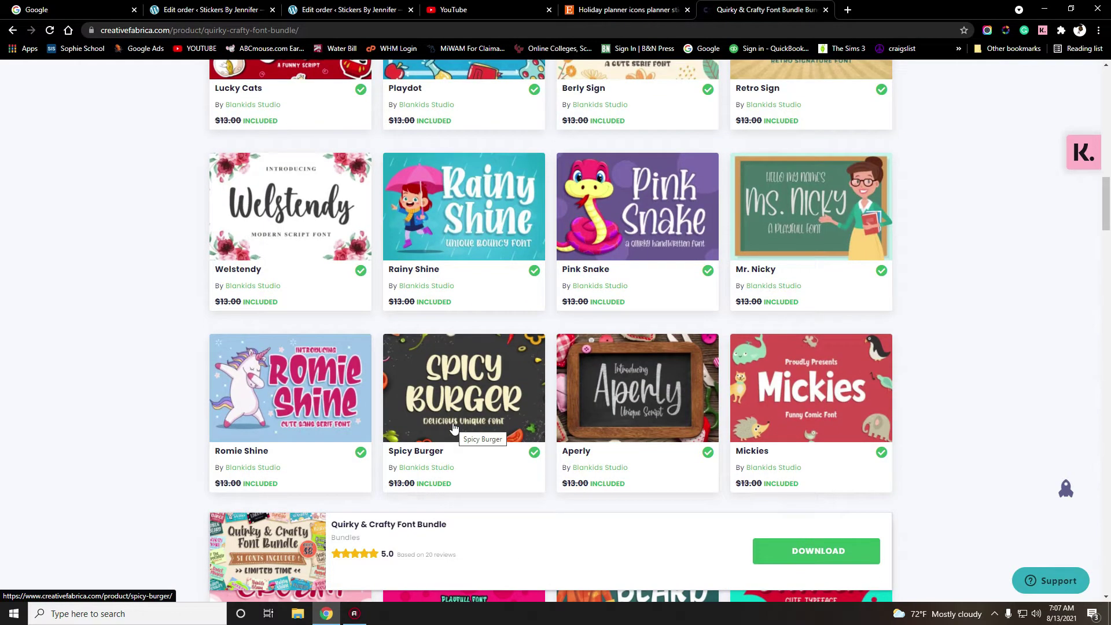
Step: Open the Rainy Shine font page and scroll down to Try This Font
{"action": "left_click", "coordinate": [408, 276]}
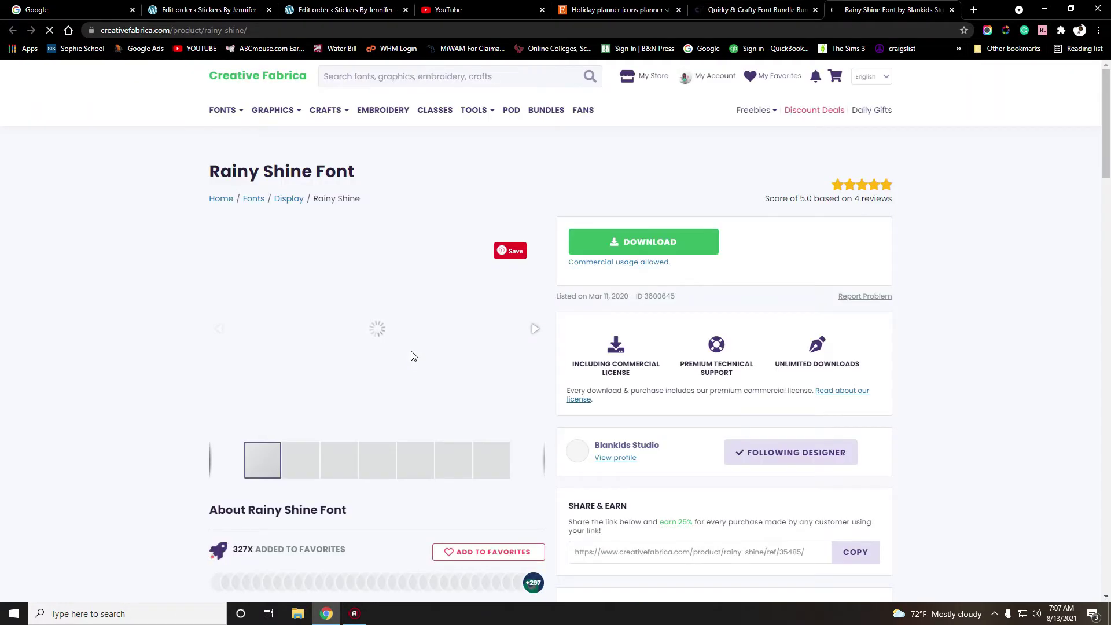
{"action": "scroll", "coordinate": [412, 376], "scroll_direction": "down", "scroll_amount": 9}
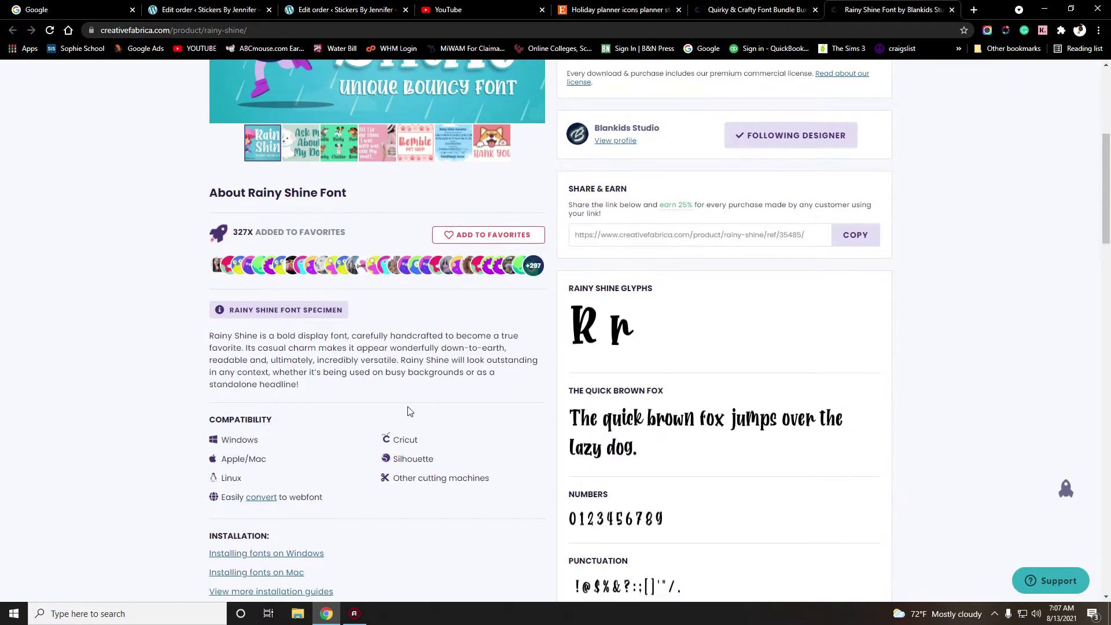
{"action": "scroll", "coordinate": [370, 399], "scroll_direction": "down", "scroll_amount": 3}
Step: Preview 'School Supplies' in the Rainy Shine Try This Font box
{"action": "left_click", "coordinate": [339, 279]}
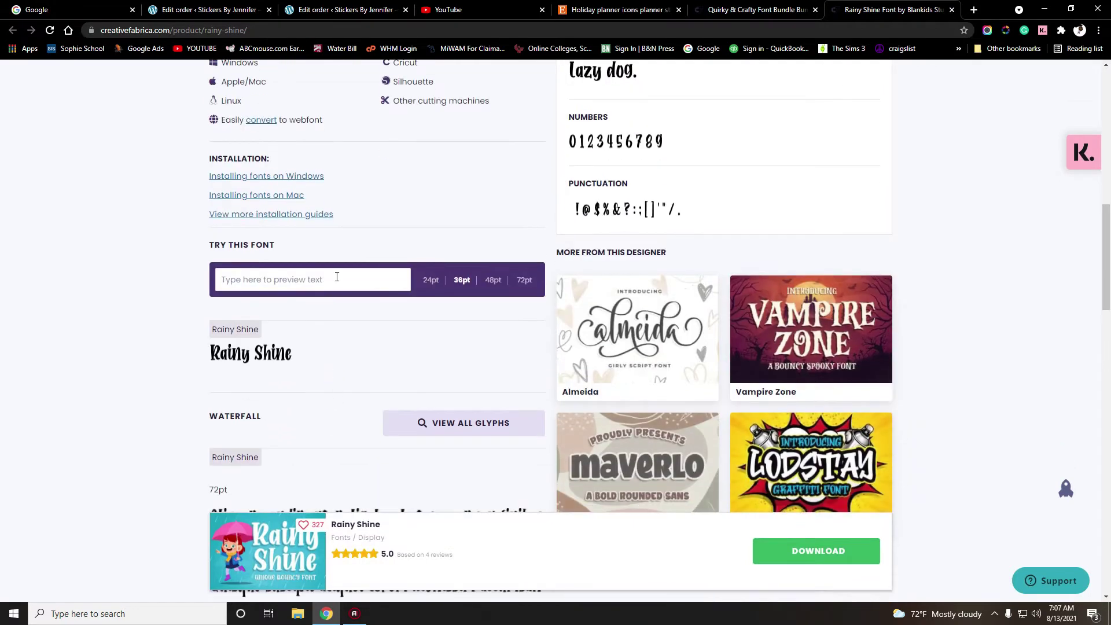
{"action": "scroll", "coordinate": [338, 281], "scroll_direction": "down", "scroll_amount": 3}
{"action": "scroll", "coordinate": [338, 282], "scroll_direction": "up", "scroll_amount": 1}
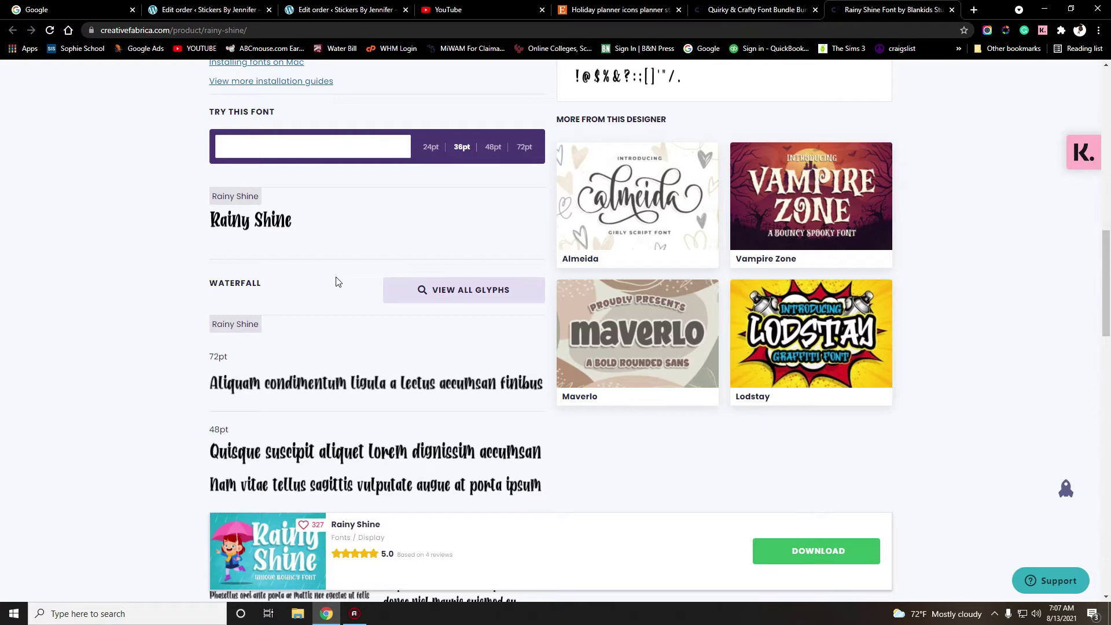
{"action": "type", "text": "school supplies"}
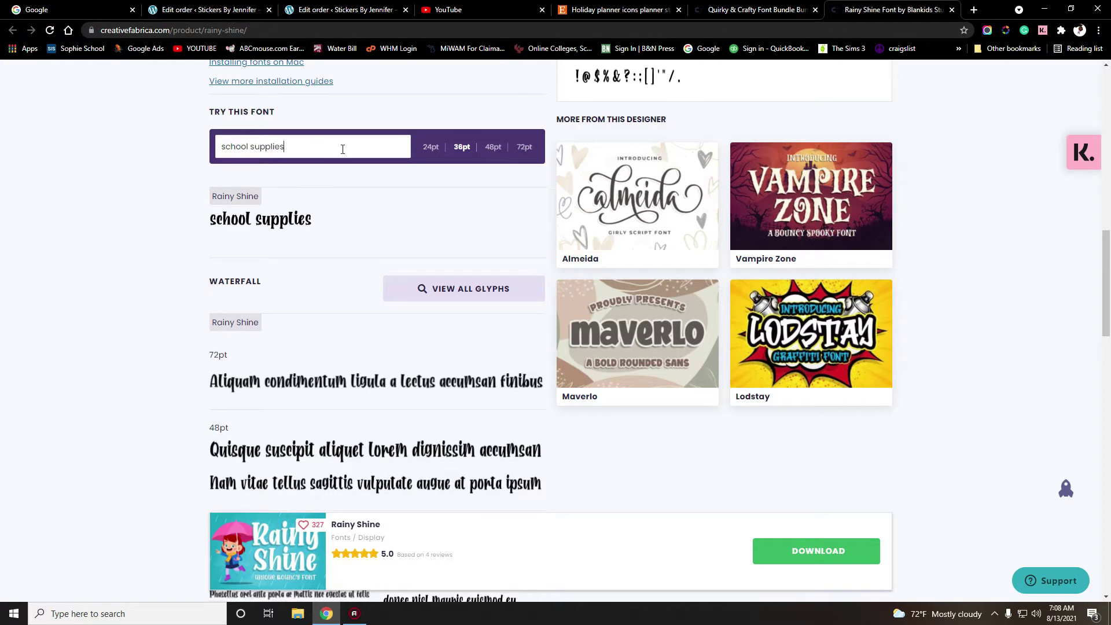
{"action": "key", "text": "ctrl+a"}
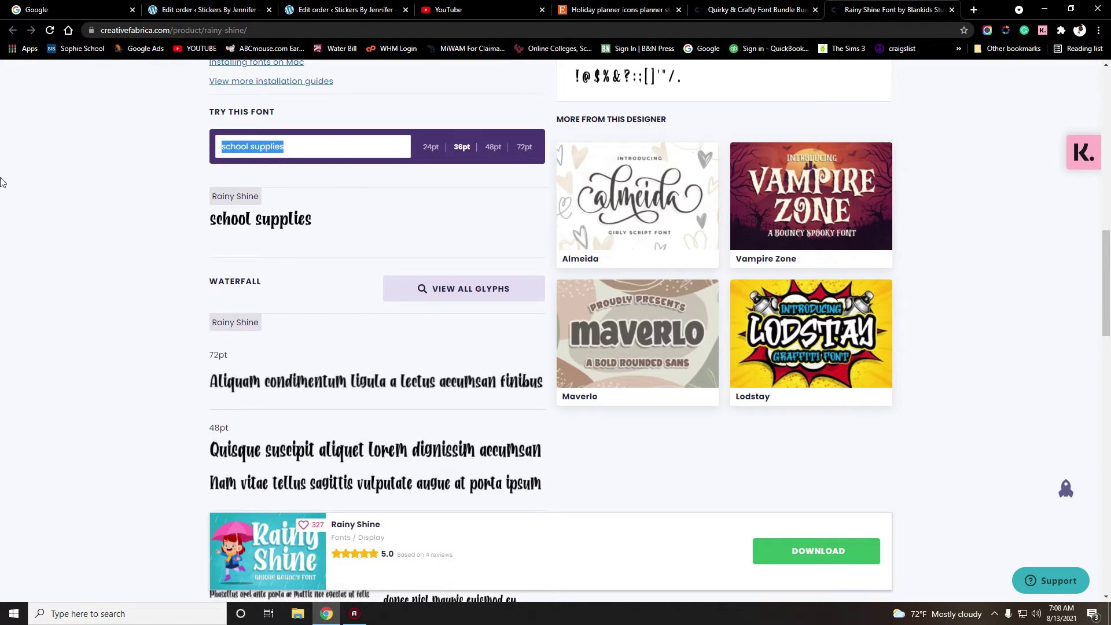
{"action": "type", "text": "School Supplies"}
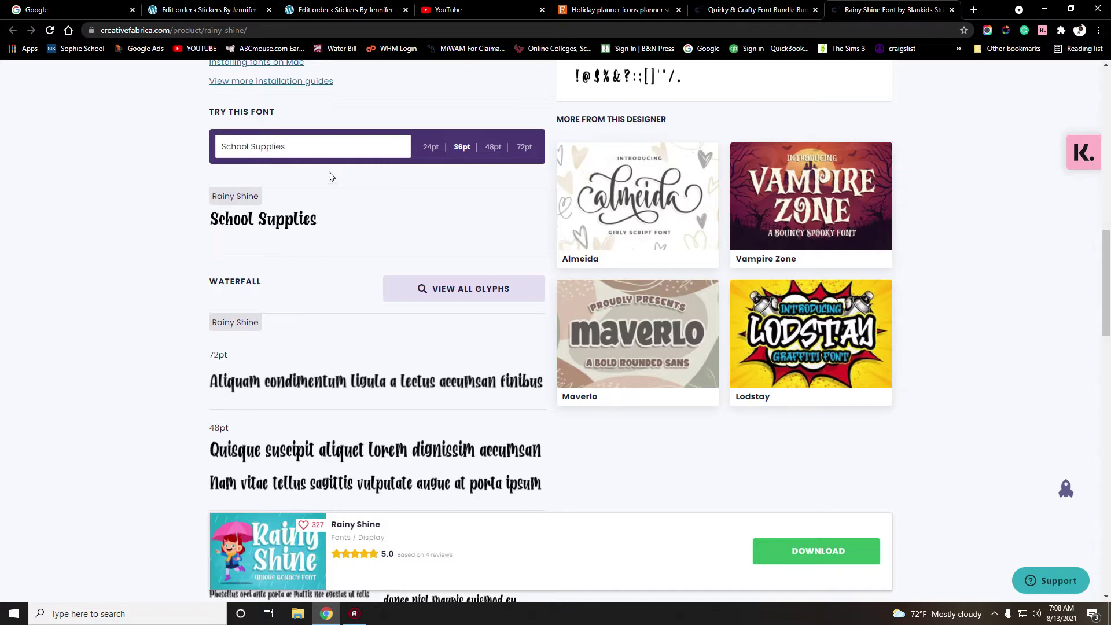
{"action": "scroll", "coordinate": [341, 180], "scroll_direction": "down", "scroll_amount": 1}
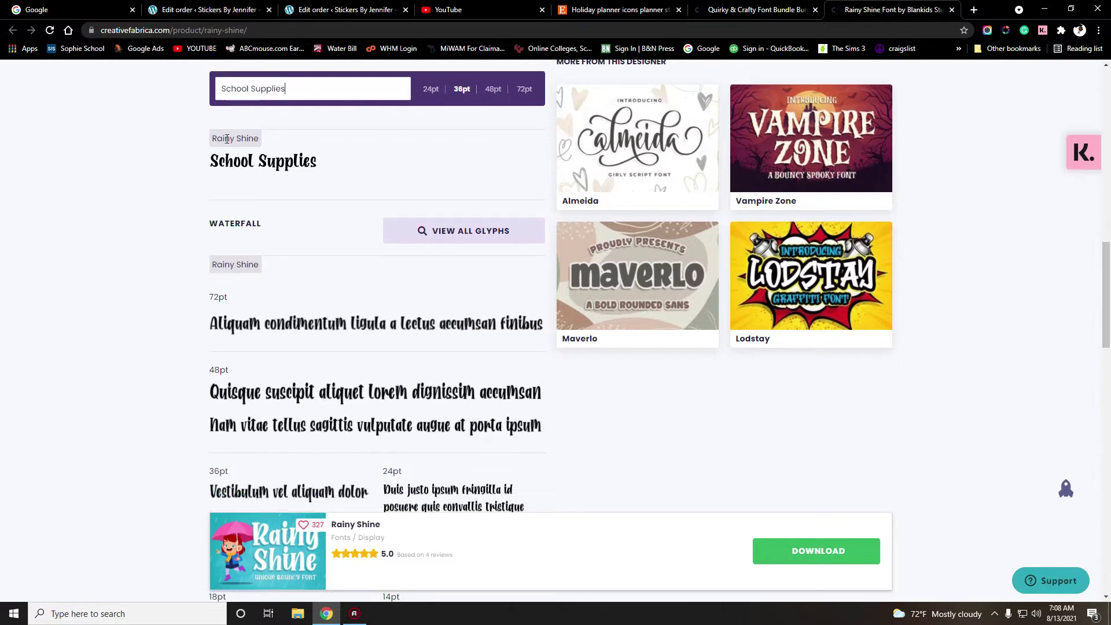
{"action": "scroll", "coordinate": [391, 301], "scroll_direction": "up", "scroll_amount": 7}
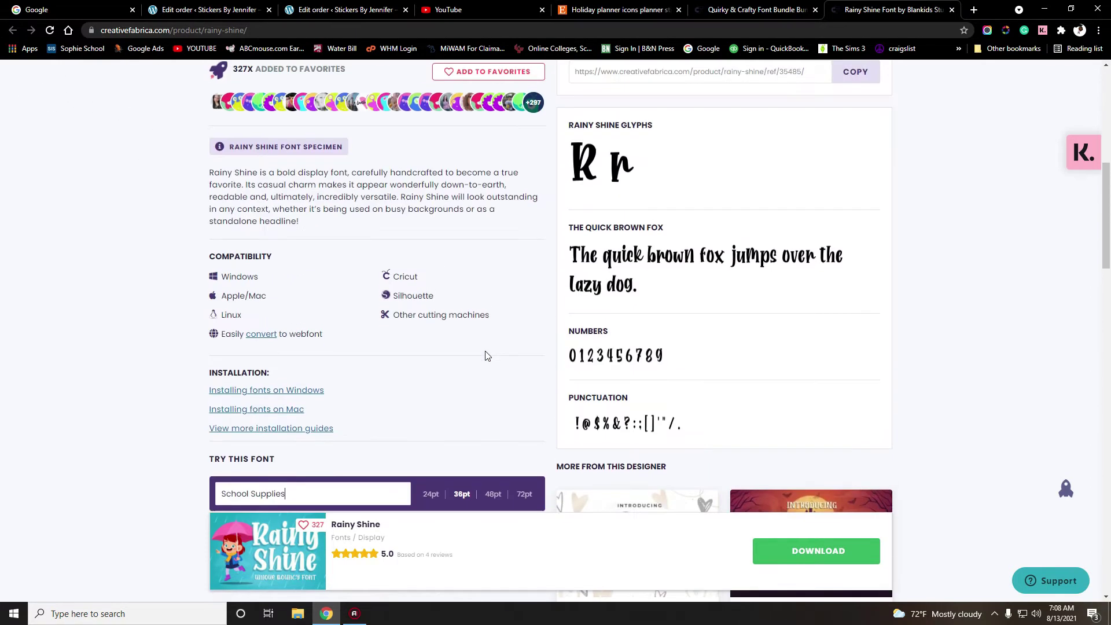
Step: Close the Rainy Shine page and scroll further down the bundle's font grid
{"action": "left_click", "coordinate": [952, 9]}
{"action": "scroll", "coordinate": [683, 312], "scroll_direction": "down", "scroll_amount": 3}
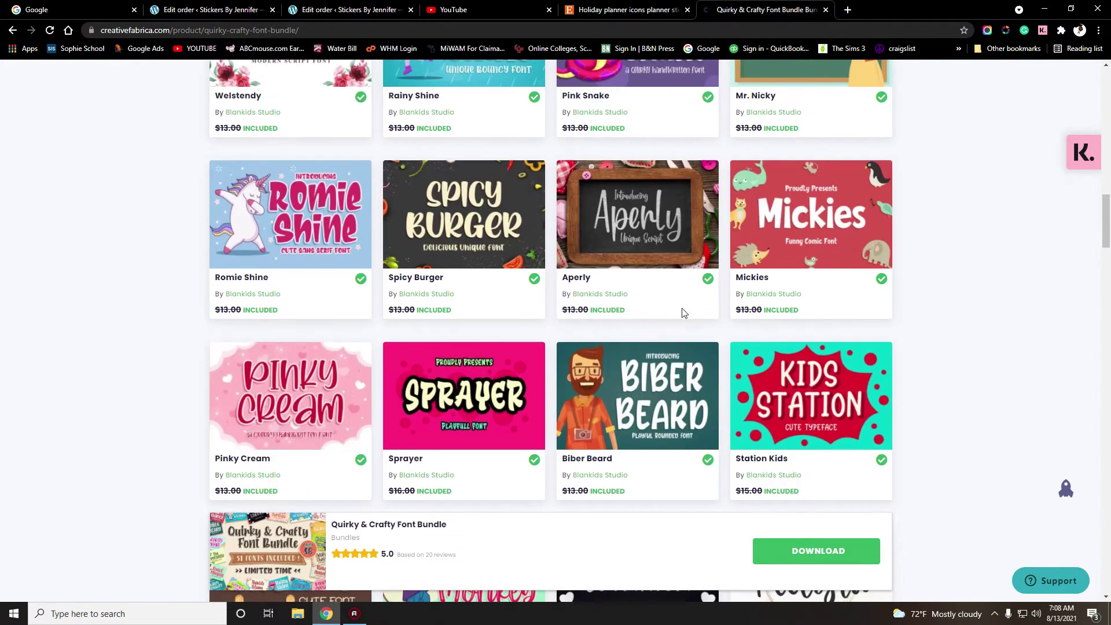
{"action": "scroll", "coordinate": [680, 315], "scroll_direction": "down", "scroll_amount": 1}
{"action": "scroll", "coordinate": [680, 315], "scroll_direction": "down", "scroll_amount": 3}
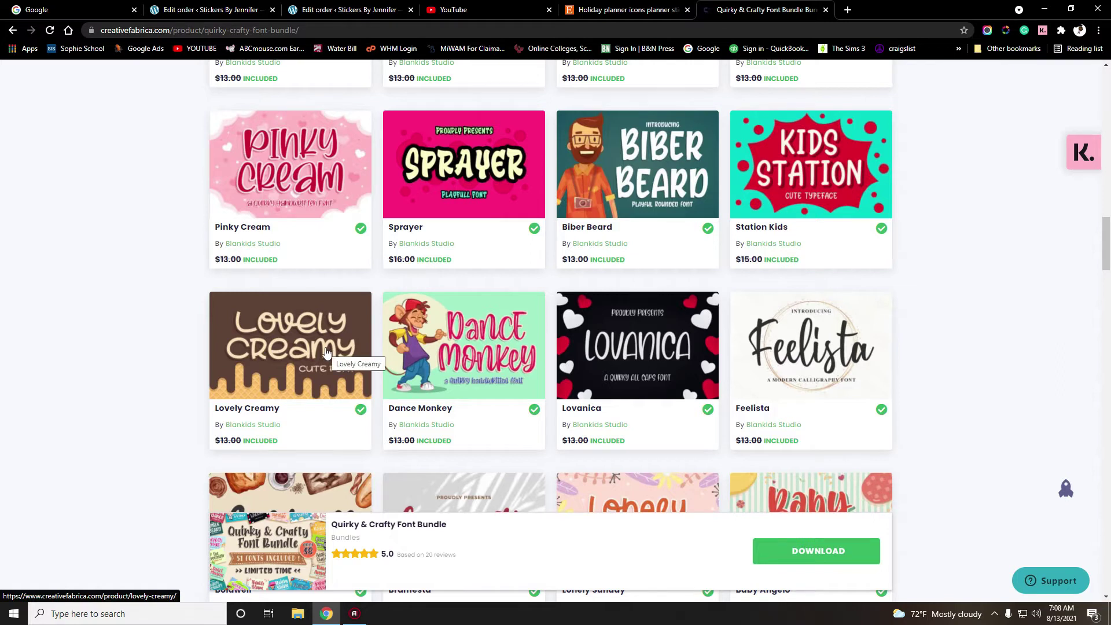
{"action": "scroll", "coordinate": [325, 352], "scroll_direction": "down", "scroll_amount": 3}
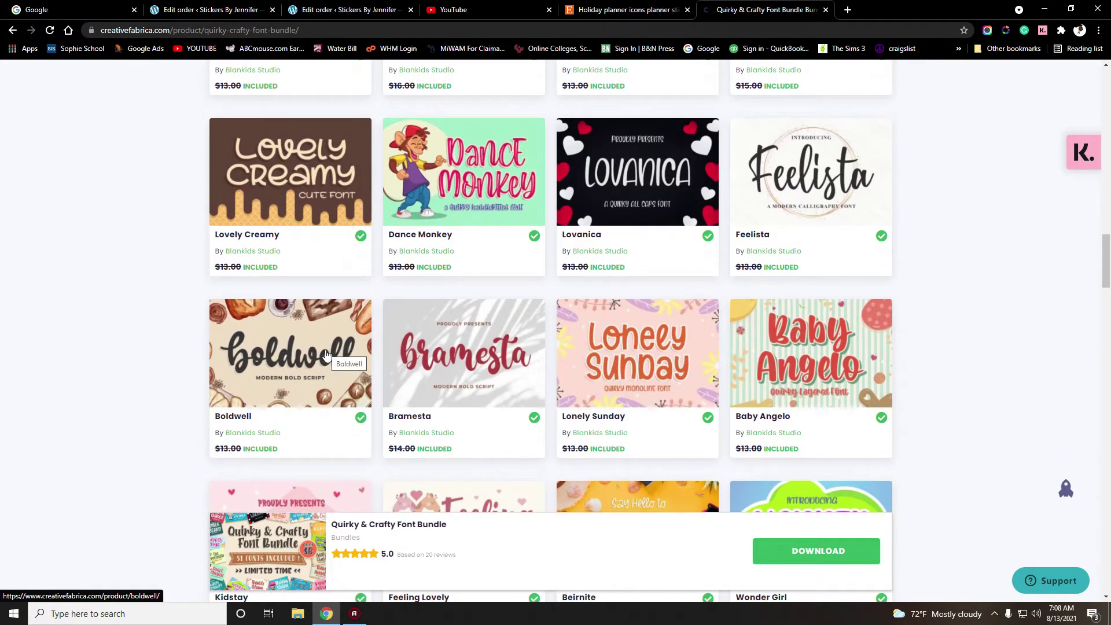
{"action": "scroll", "coordinate": [618, 313], "scroll_direction": "down", "scroll_amount": 3}
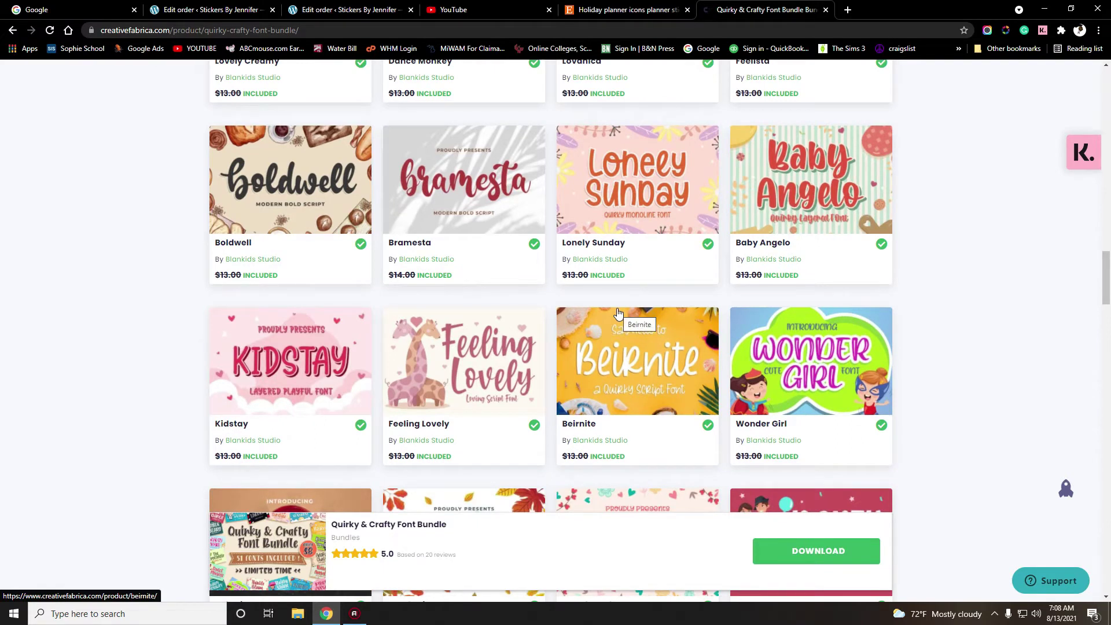
{"action": "scroll", "coordinate": [618, 312], "scroll_direction": "down", "scroll_amount": 2}
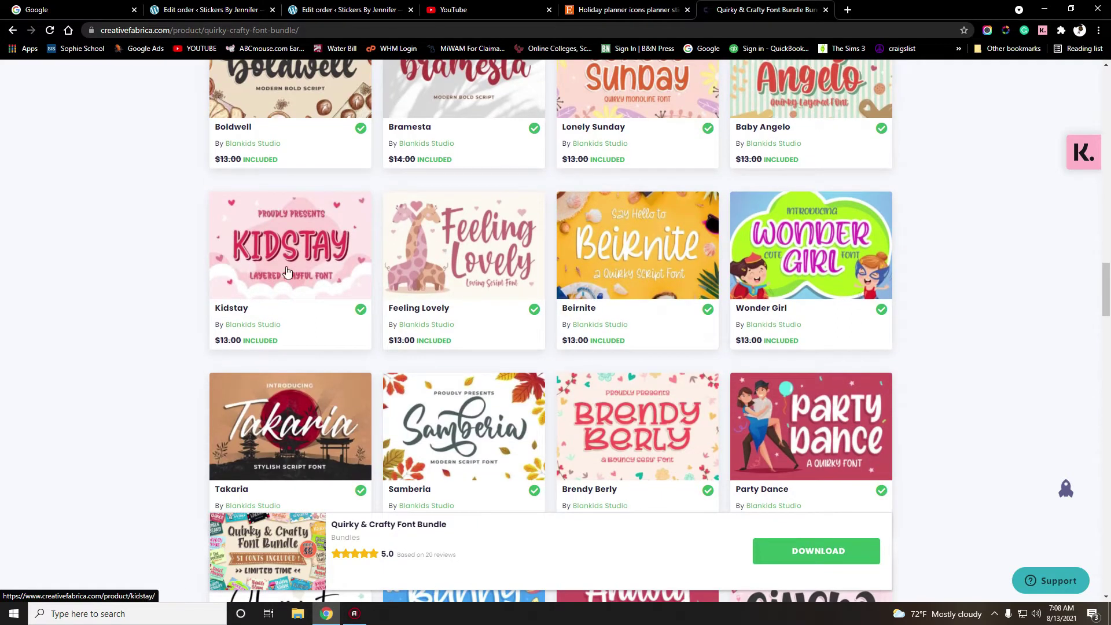
Step: Look over the Kidstay font page, close it, and keep scrolling the bundle grid
{"action": "left_click", "coordinate": [287, 271]}
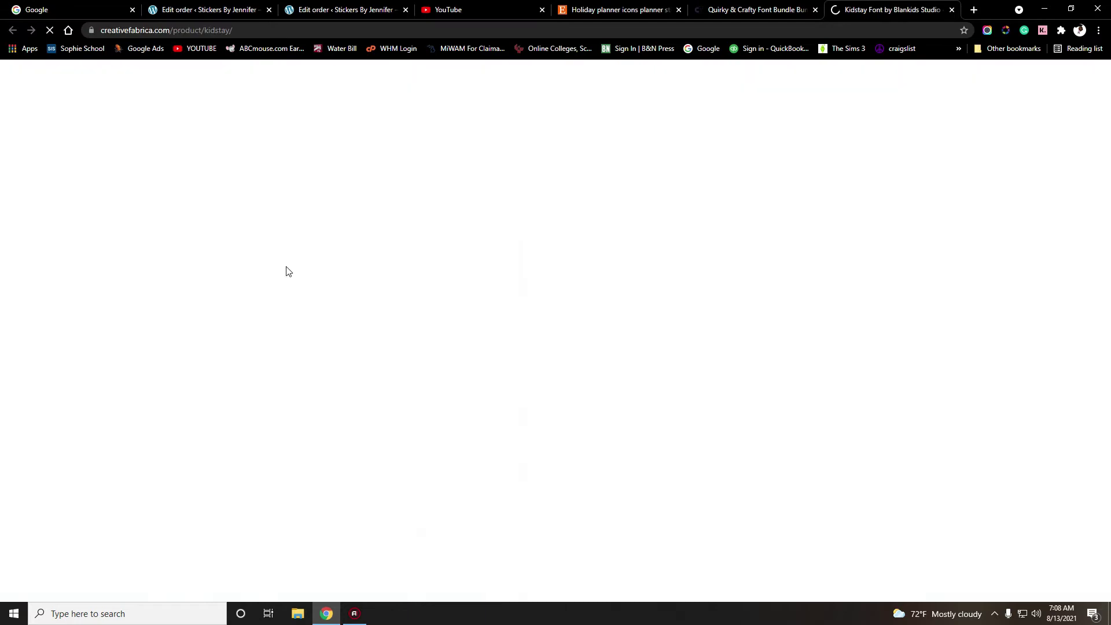
{"action": "scroll", "coordinate": [368, 386], "scroll_direction": "down", "scroll_amount": 5}
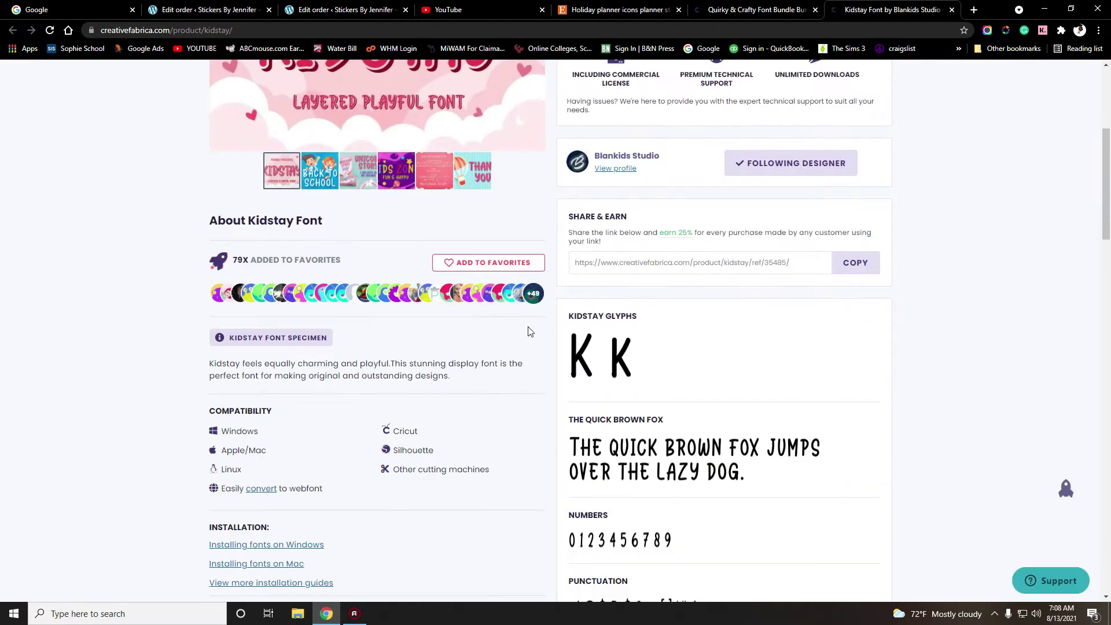
{"action": "scroll", "coordinate": [338, 347], "scroll_direction": "down", "scroll_amount": 5}
{"action": "scroll", "coordinate": [282, 412], "scroll_direction": "down", "scroll_amount": 5}
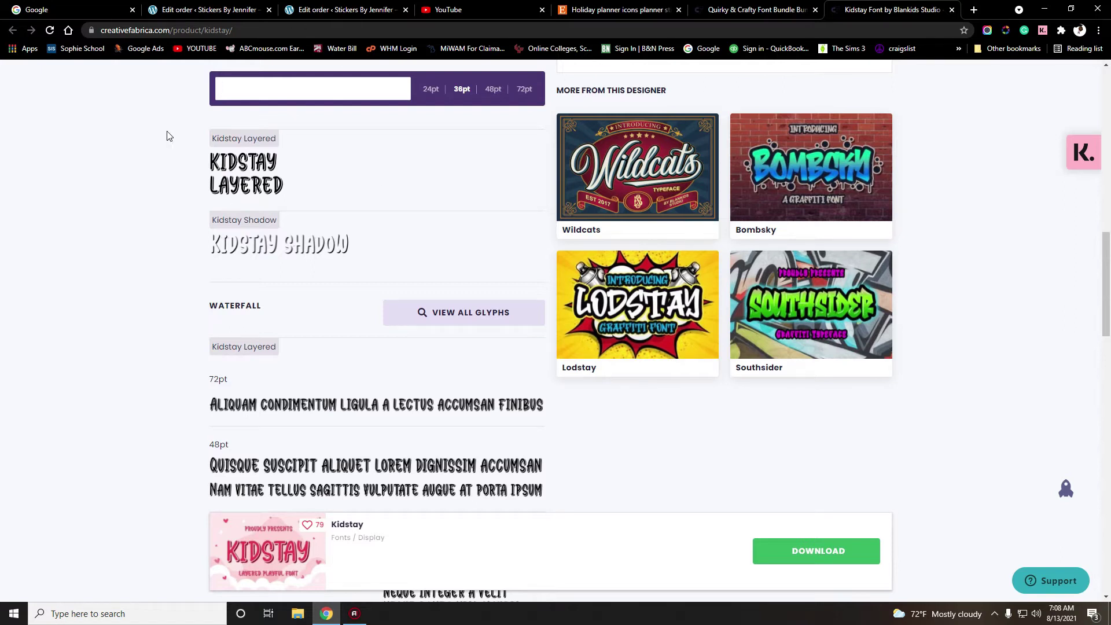
{"action": "left_click", "coordinate": [951, 10]}
{"action": "scroll", "coordinate": [755, 212], "scroll_direction": "down", "scroll_amount": 6}
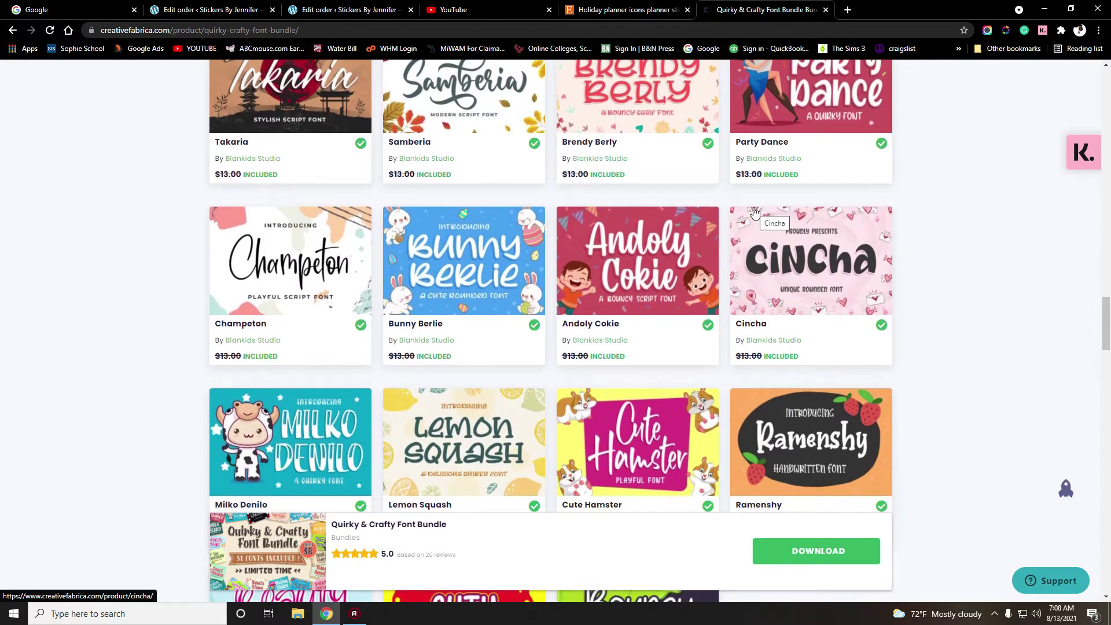
{"action": "scroll", "coordinate": [754, 213], "scroll_direction": "down", "scroll_amount": 3}
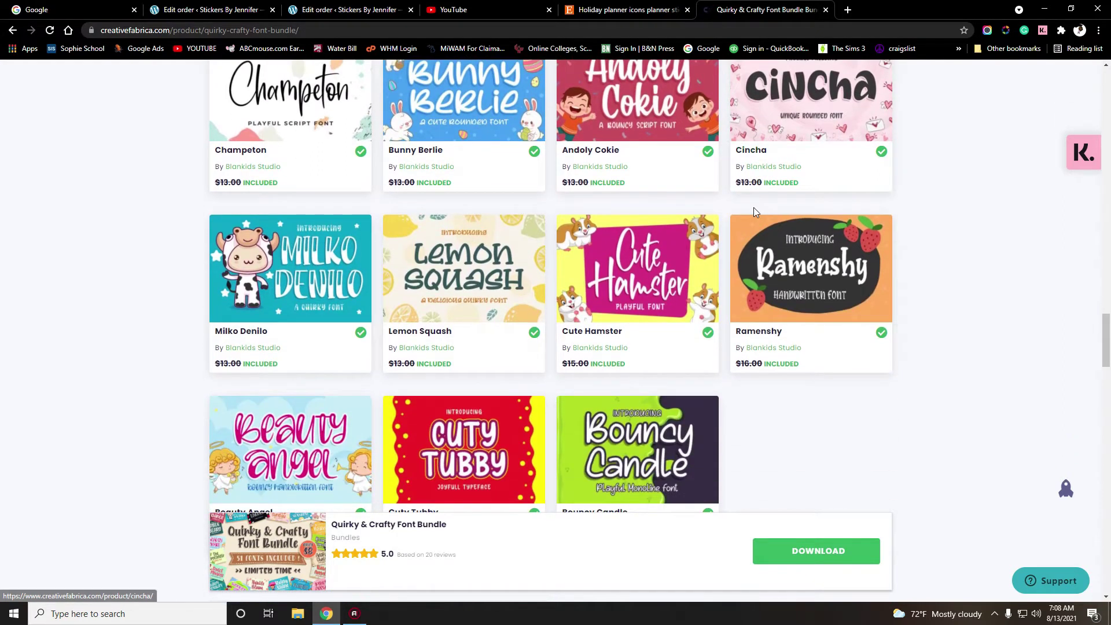
Step: Open the Lemon Squash font page and type 'School S' as preview text
{"action": "left_click", "coordinate": [500, 286]}
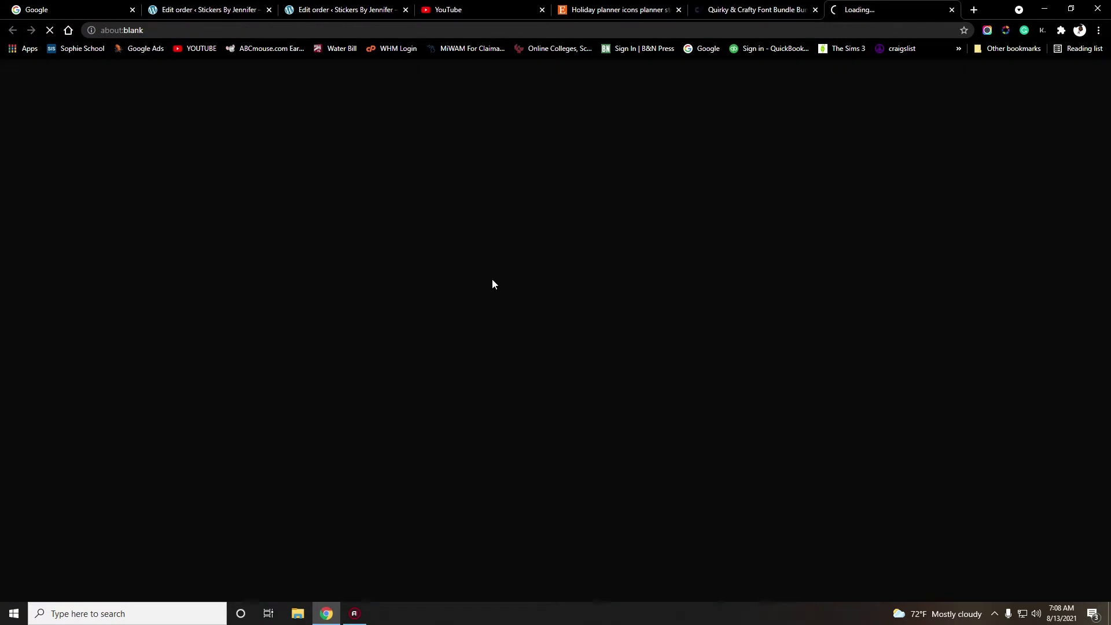
{"action": "scroll", "coordinate": [868, 463], "scroll_direction": "down", "scroll_amount": 4}
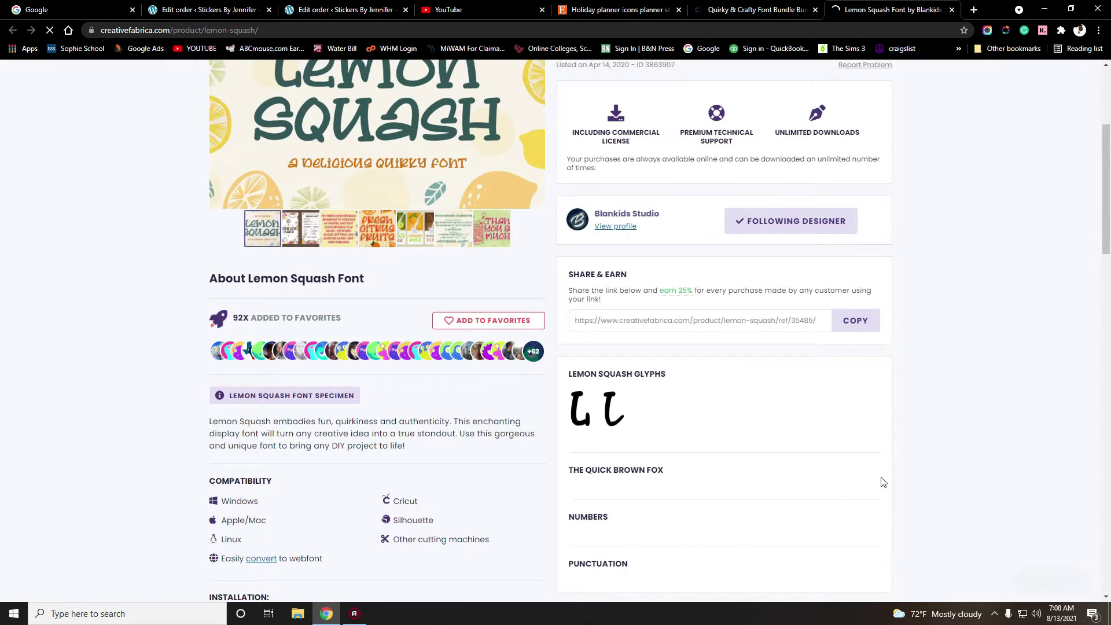
{"action": "scroll", "coordinate": [217, 340], "scroll_direction": "down", "scroll_amount": 4}
{"action": "scroll", "coordinate": [218, 341], "scroll_direction": "down", "scroll_amount": 2}
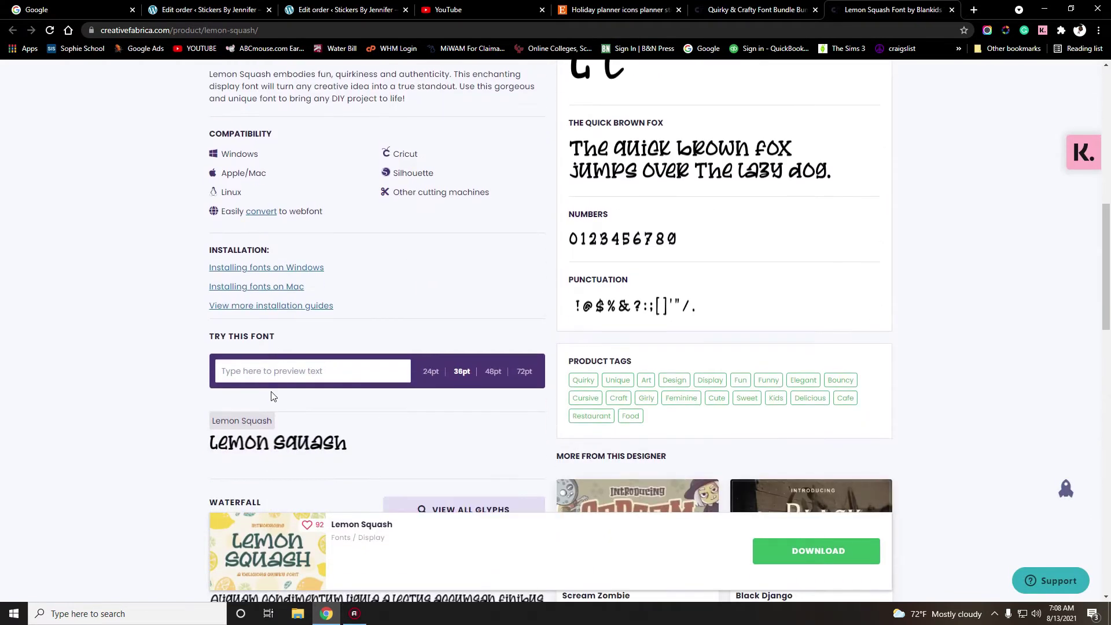
{"action": "scroll", "coordinate": [271, 371], "scroll_direction": "down", "scroll_amount": 5}
{"action": "type", "text": "School Supplies"}
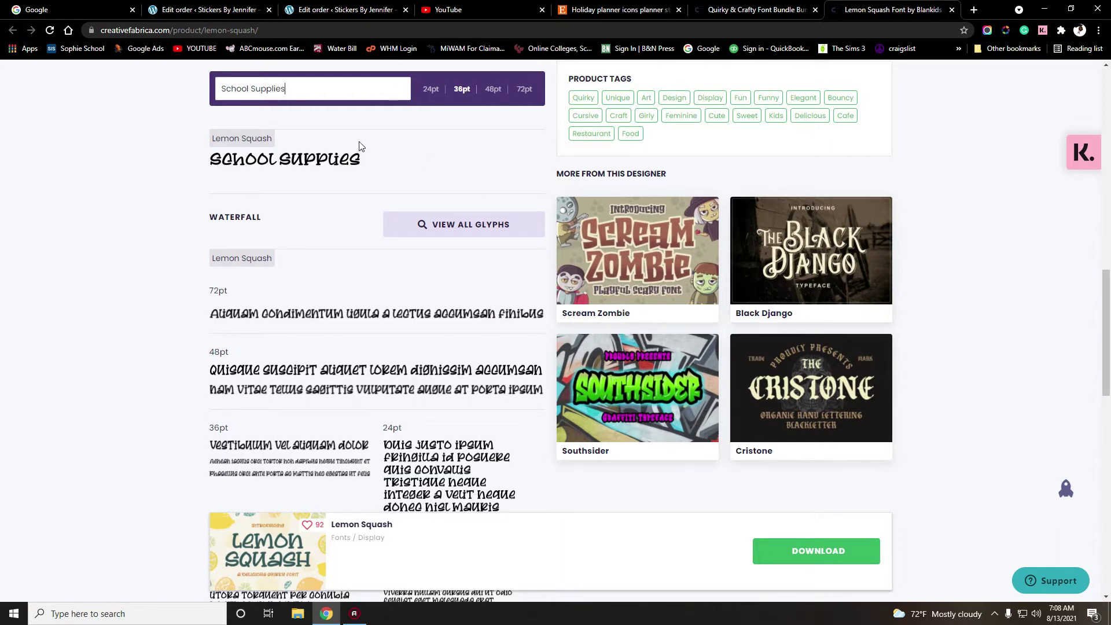
Step: Close Lemon Squash and scroll the bundle page past Southem, Hardela, Crocodelo and Adora Chalie
{"action": "left_click", "coordinate": [952, 10]}
{"action": "scroll", "coordinate": [542, 293], "scroll_direction": "down", "scroll_amount": 3}
{"action": "scroll", "coordinate": [540, 292], "scroll_direction": "down", "scroll_amount": 2}
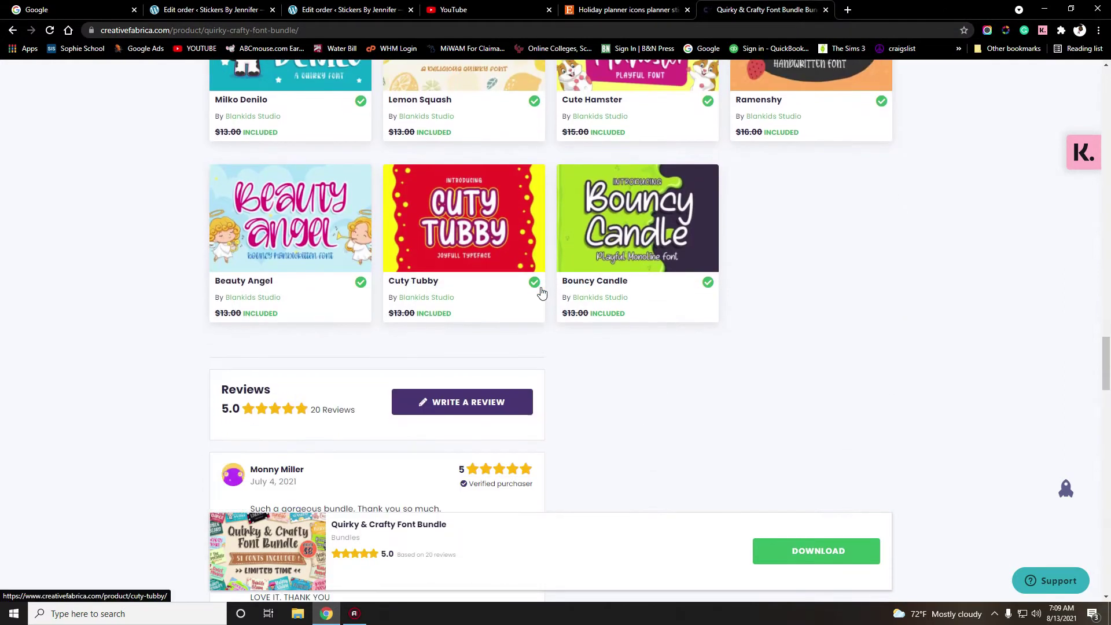
{"action": "scroll", "coordinate": [540, 292], "scroll_direction": "up", "scroll_amount": 5}
{"action": "scroll", "coordinate": [542, 292], "scroll_direction": "up", "scroll_amount": 8}
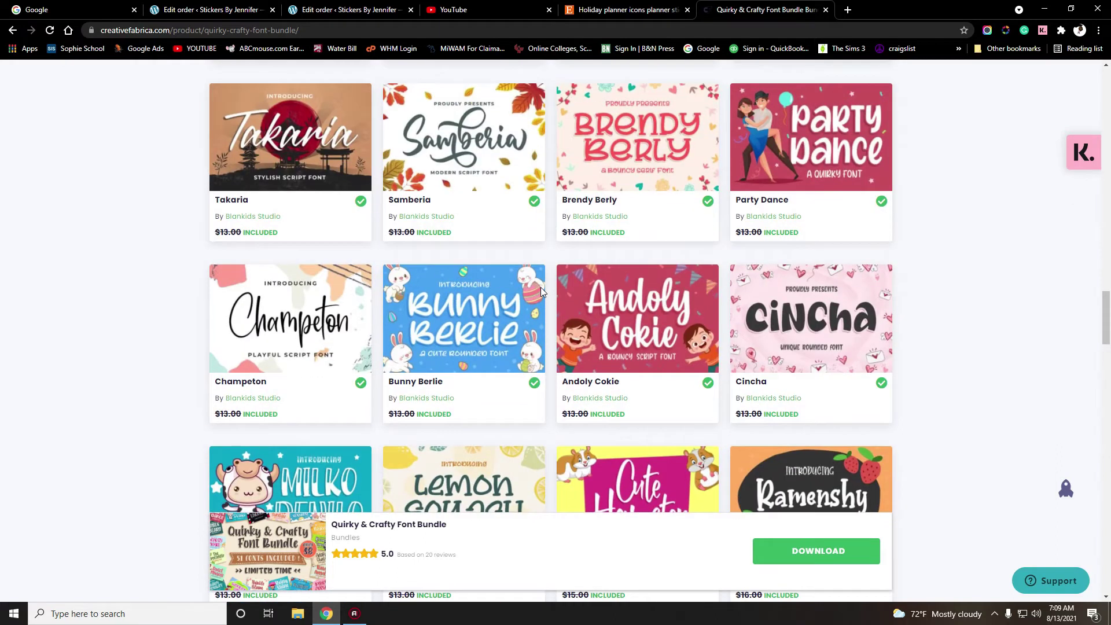
{"action": "scroll", "coordinate": [541, 294], "scroll_direction": "up", "scroll_amount": 8}
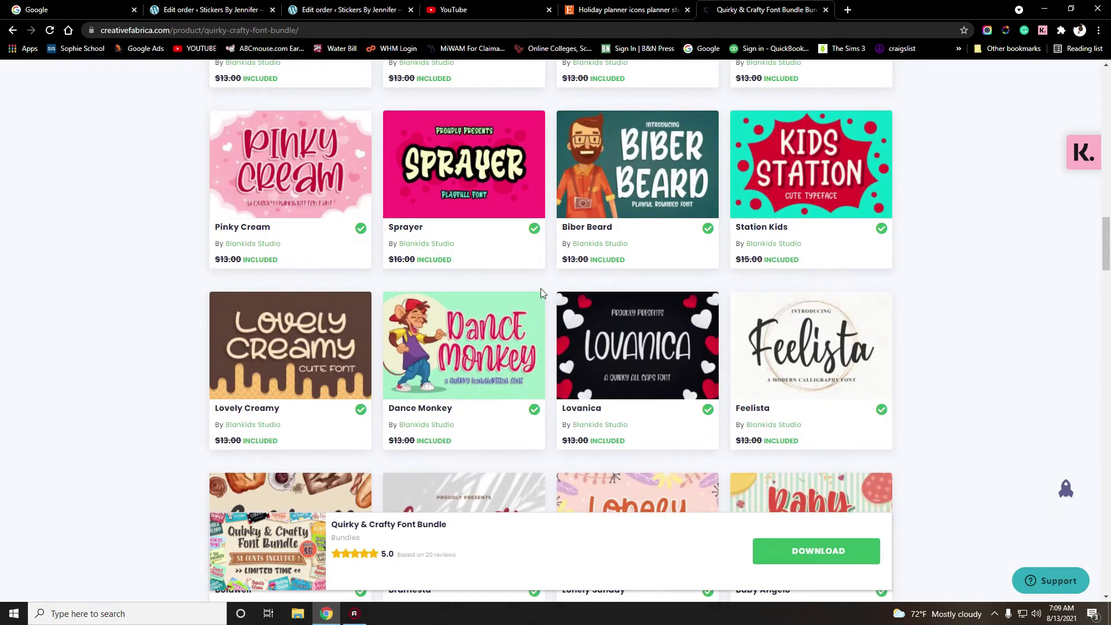
{"action": "scroll", "coordinate": [540, 292], "scroll_direction": "up", "scroll_amount": 3}
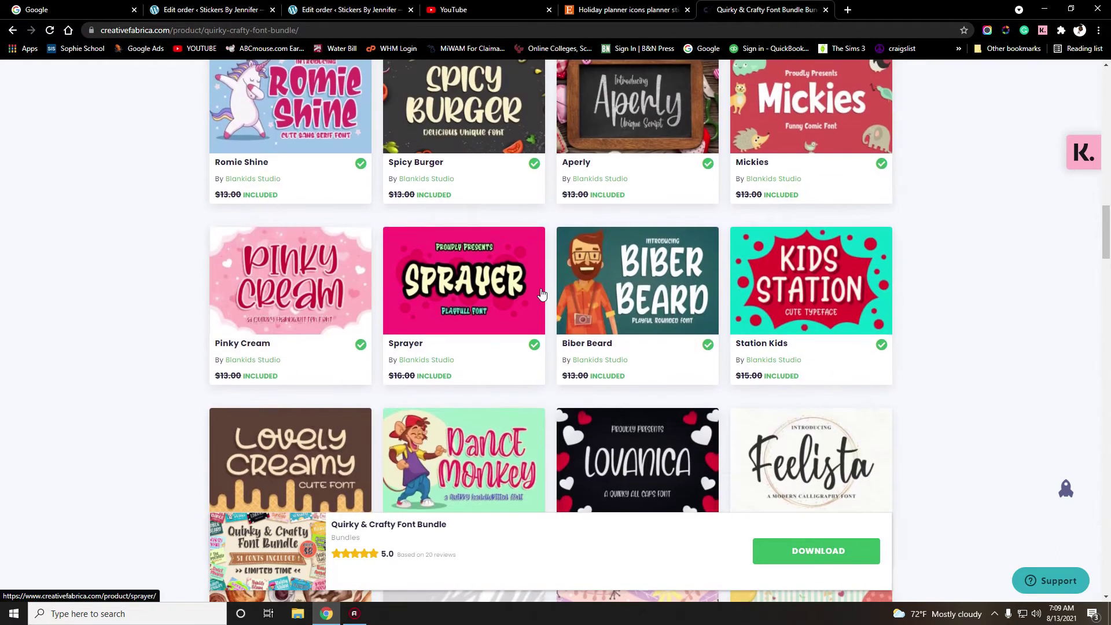
{"action": "scroll", "coordinate": [540, 294], "scroll_direction": "up", "scroll_amount": 6}
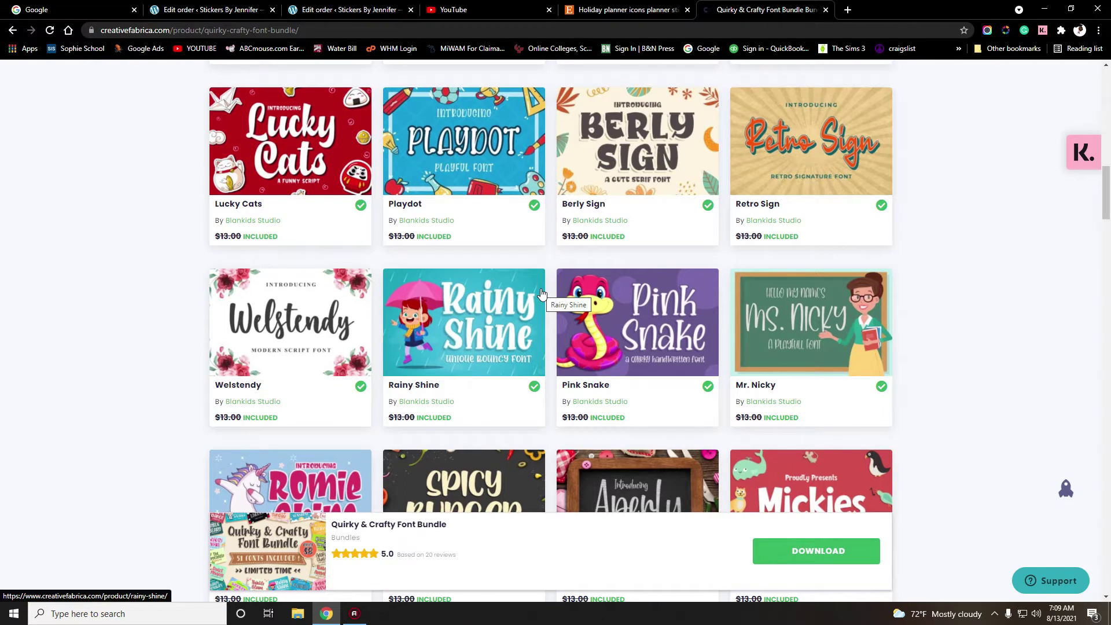
{"action": "scroll", "coordinate": [643, 361], "scroll_direction": "up", "scroll_amount": 4}
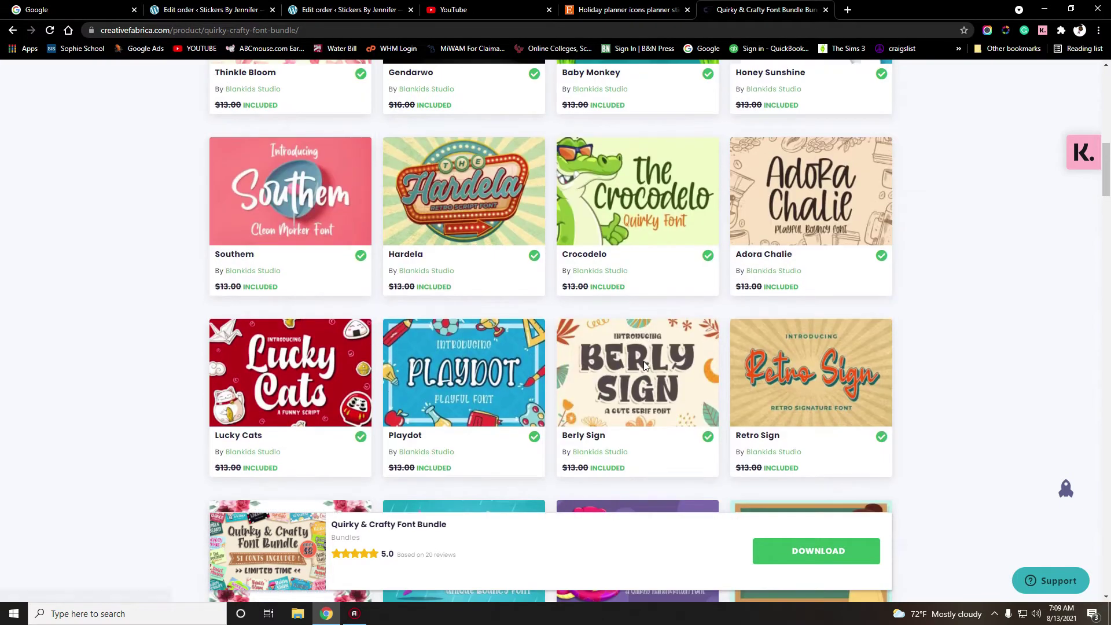
{"action": "scroll", "coordinate": [644, 365], "scroll_direction": "up", "scroll_amount": 1}
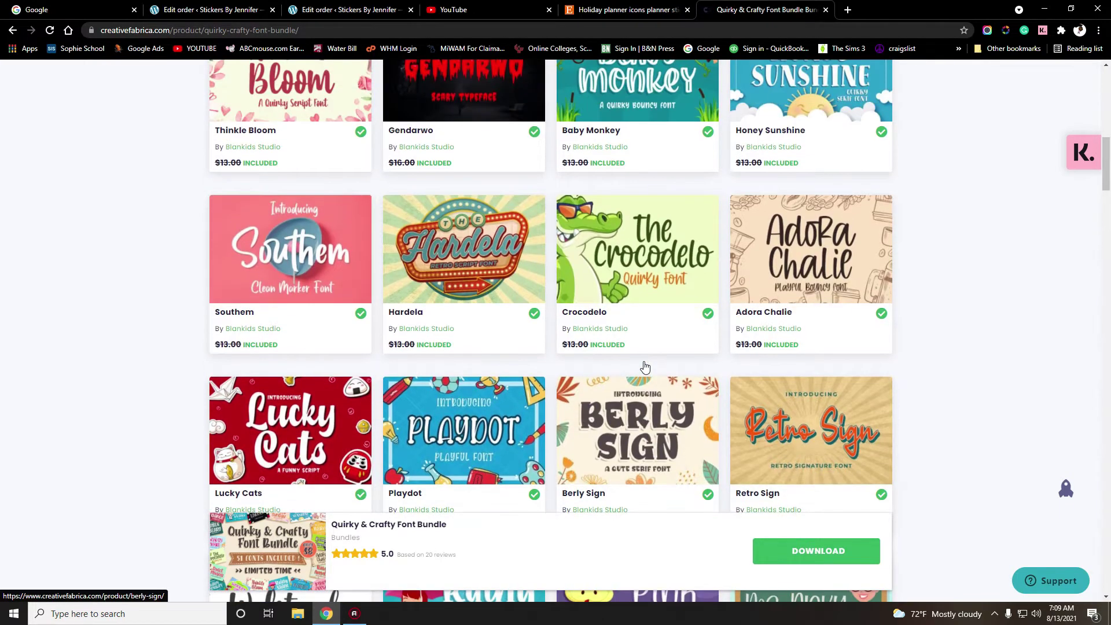
Step: Open the Crocodelo font page and scroll down to Try This Font
{"action": "left_click", "coordinate": [631, 258]}
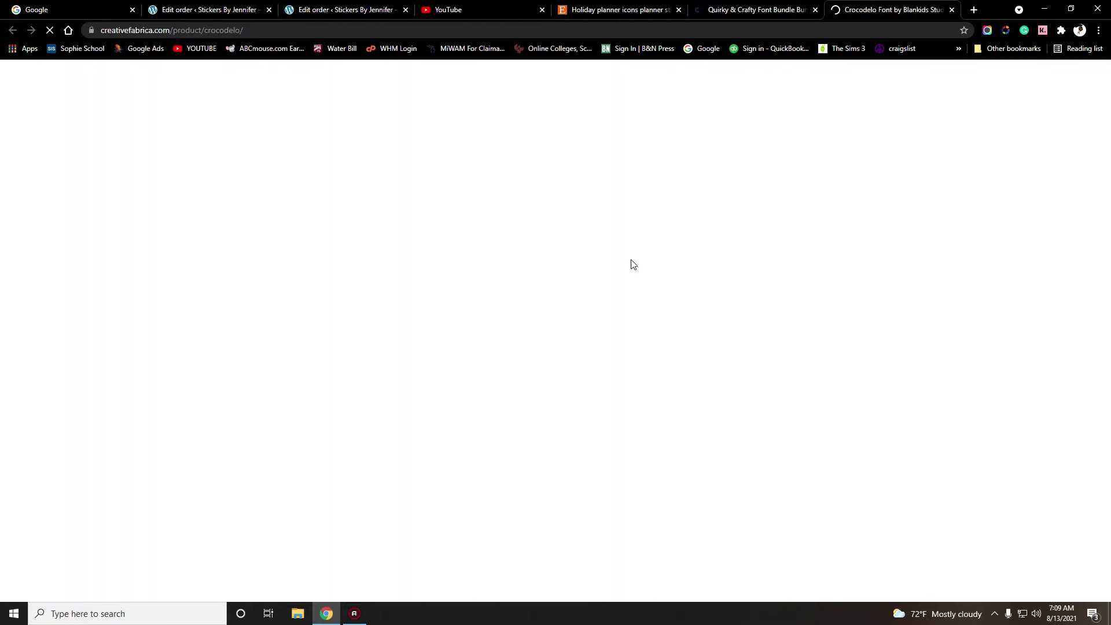
{"action": "scroll", "coordinate": [298, 412], "scroll_direction": "down", "scroll_amount": 5}
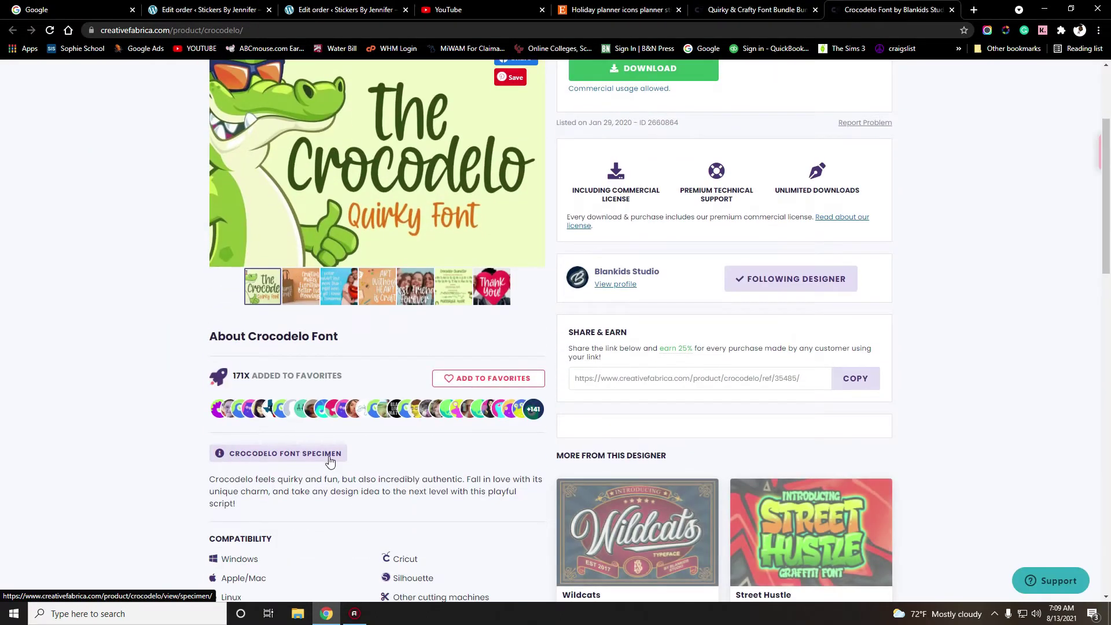
{"action": "scroll", "coordinate": [292, 479], "scroll_direction": "down", "scroll_amount": 4}
Step: Preview 'School Supplies' in Crocodelo and bring up link options for Into the Wild
{"action": "left_click", "coordinate": [270, 427]}
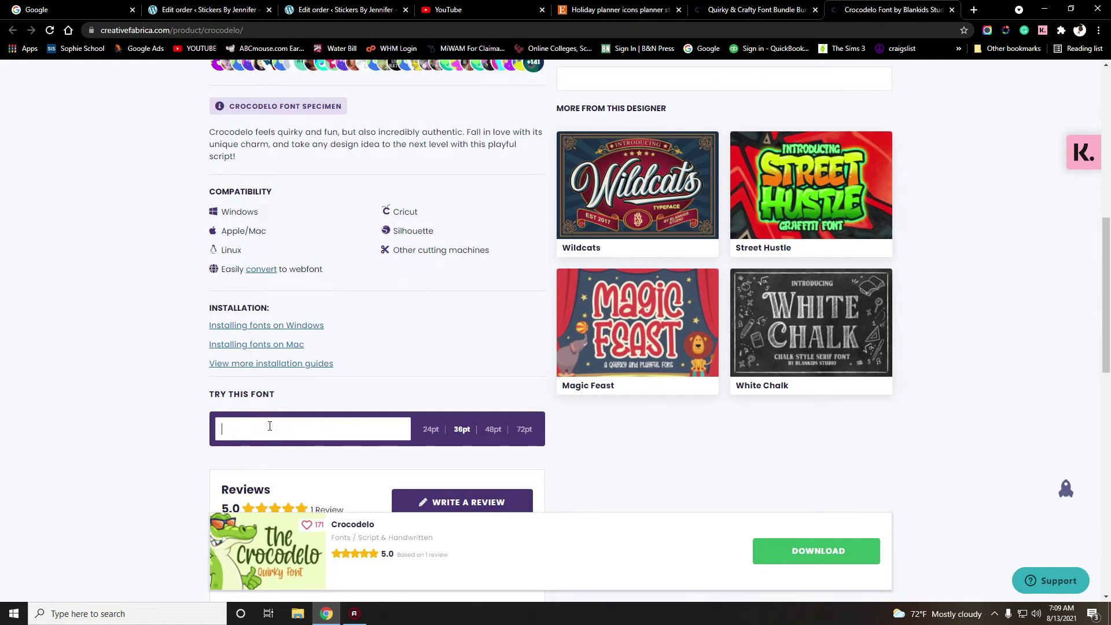
{"action": "type", "text": "School Supplies"}
{"action": "scroll", "coordinate": [305, 403], "scroll_direction": "down", "scroll_amount": 5}
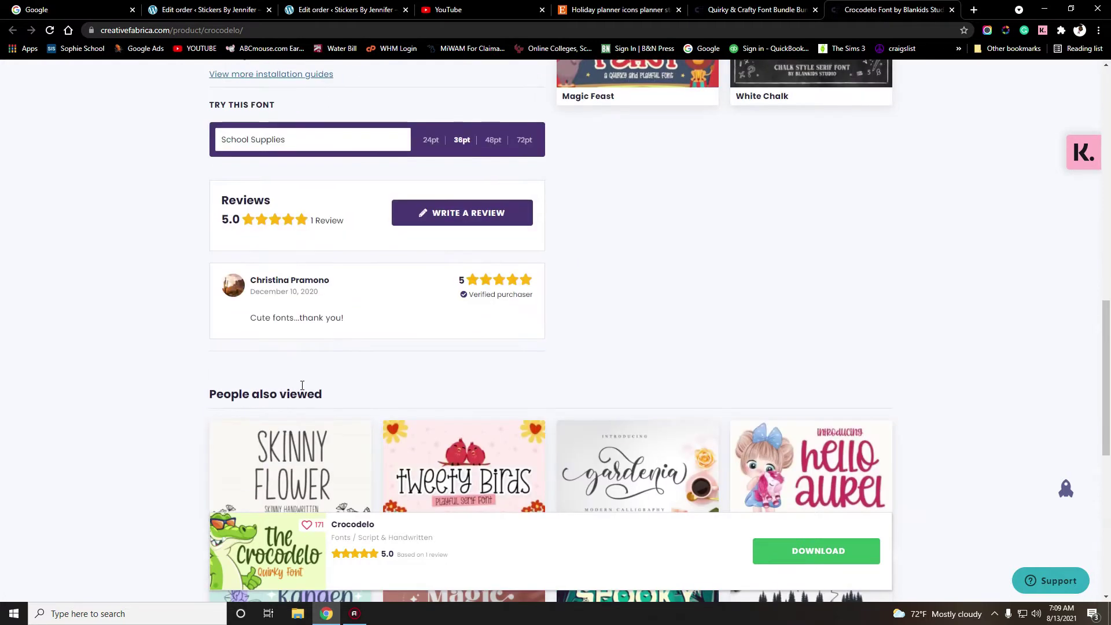
{"action": "scroll", "coordinate": [276, 313], "scroll_direction": "up", "scroll_amount": 2}
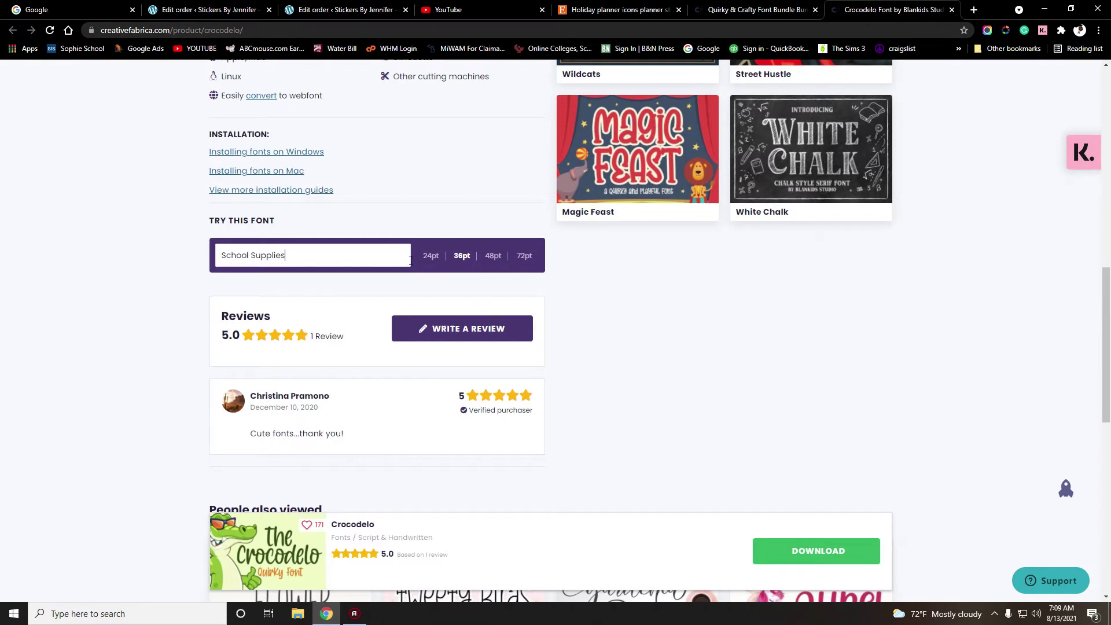
{"action": "scroll", "coordinate": [410, 260], "scroll_direction": "down", "scroll_amount": 5}
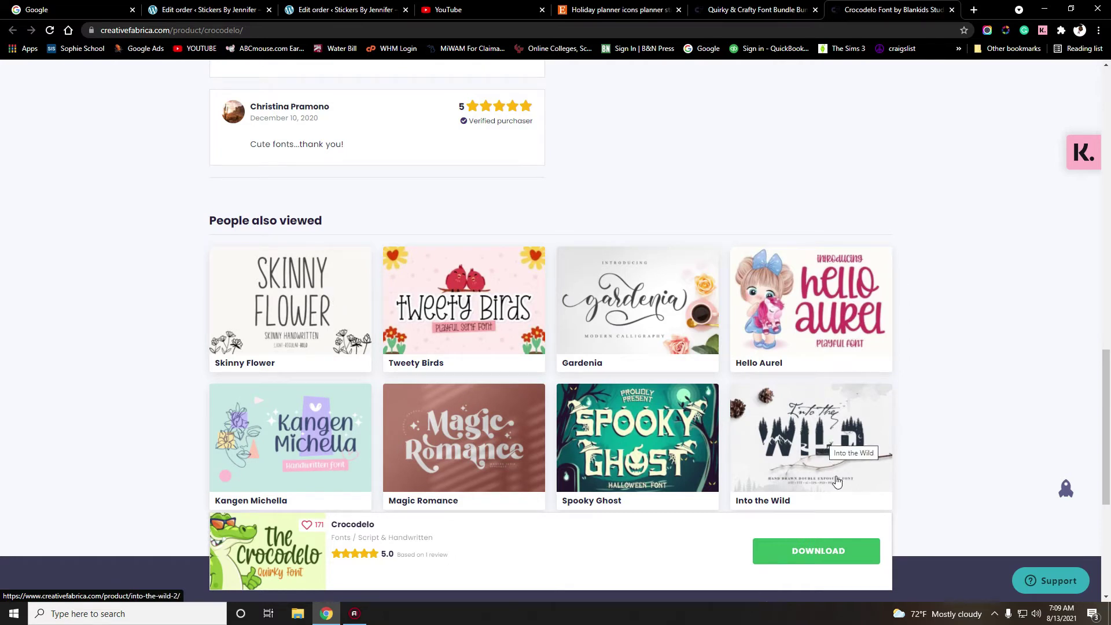
{"action": "right_click", "coordinate": [779, 437]}
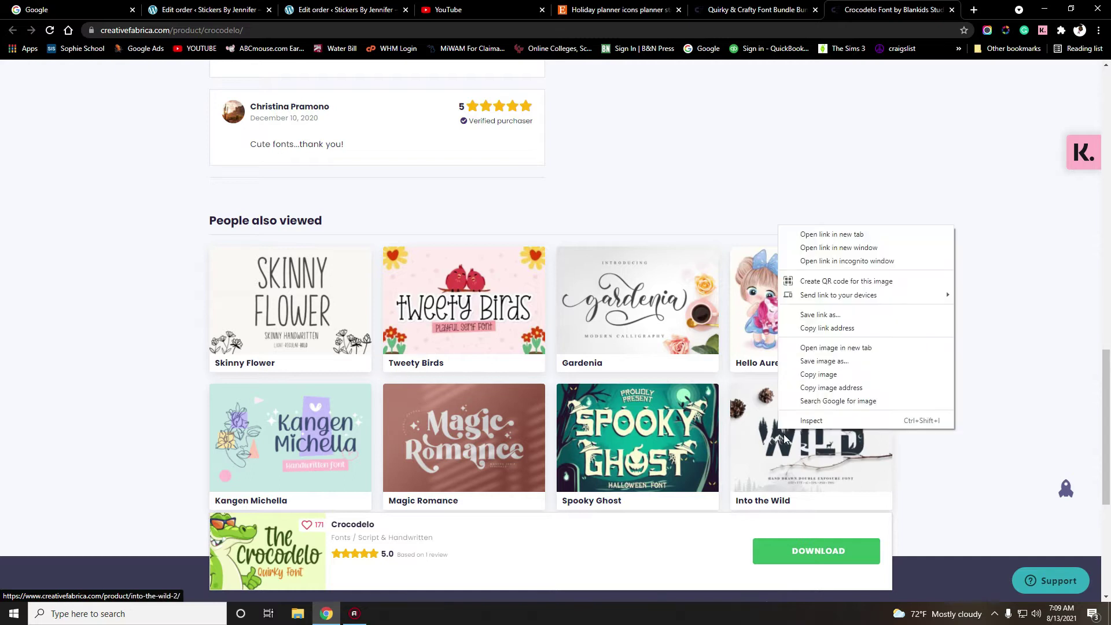
Step: Open Into the Wild in a new tab and go to the Skinny Flower font page
{"action": "left_click", "coordinate": [810, 235]}
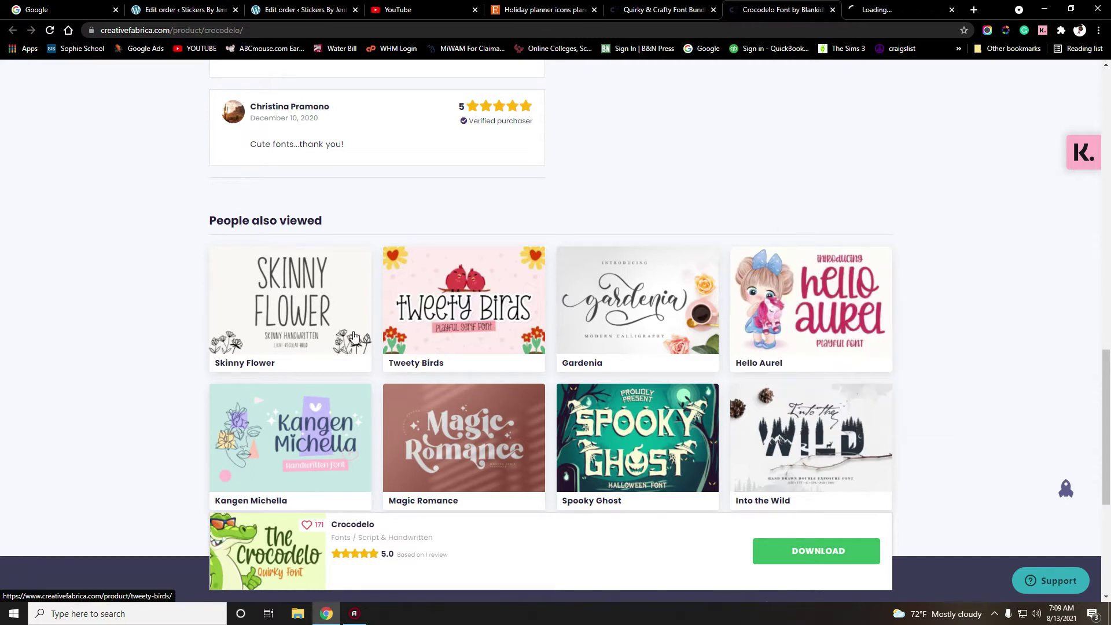
{"action": "left_click", "coordinate": [283, 304]}
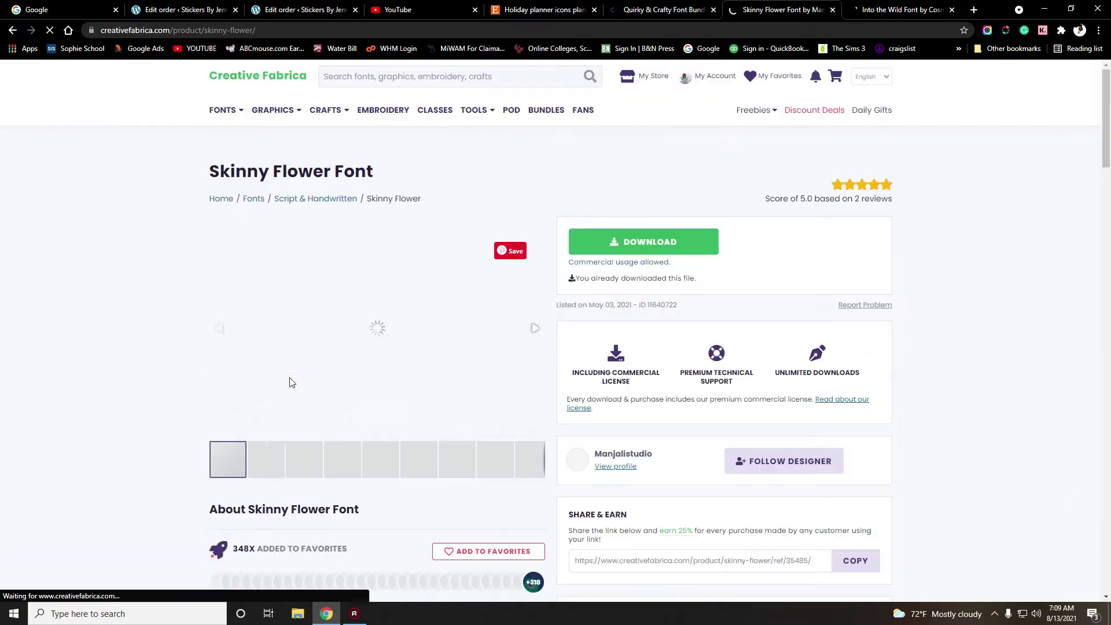
{"action": "scroll", "coordinate": [289, 378], "scroll_direction": "down", "scroll_amount": 5}
{"action": "scroll", "coordinate": [290, 382], "scroll_direction": "down", "scroll_amount": 8}
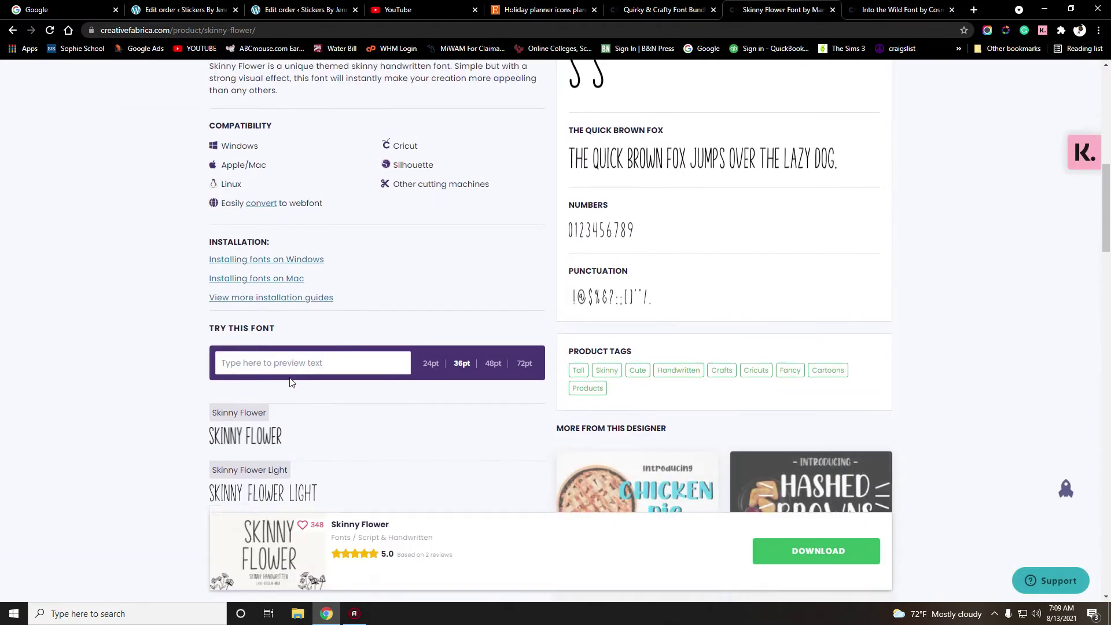
{"action": "scroll", "coordinate": [291, 381], "scroll_direction": "down", "scroll_amount": 3}
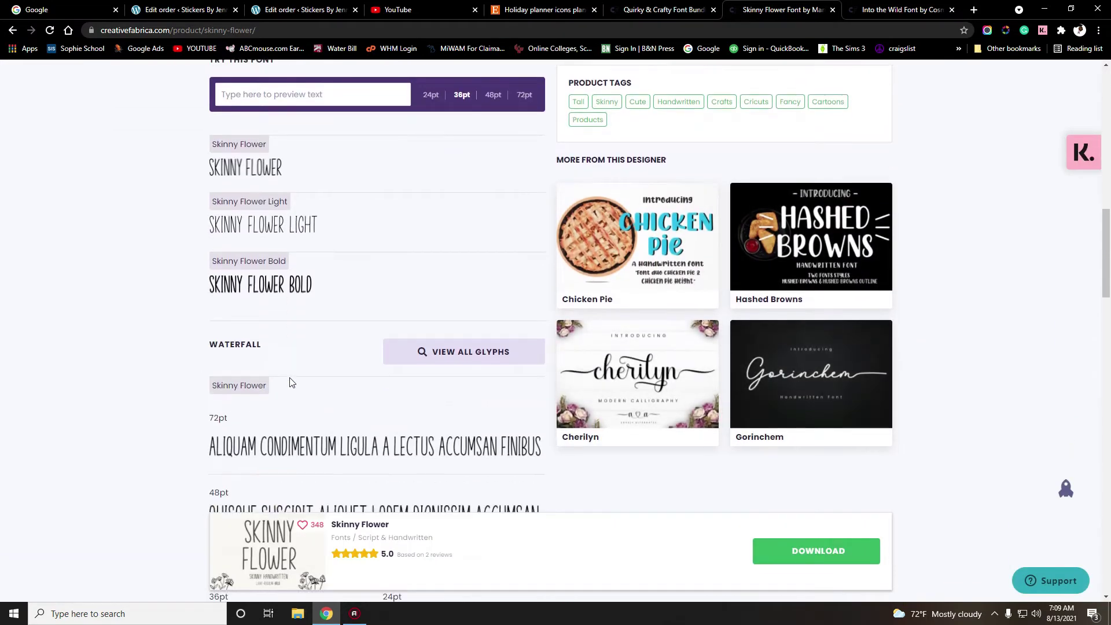
{"action": "scroll", "coordinate": [291, 381], "scroll_direction": "up", "scroll_amount": 7}
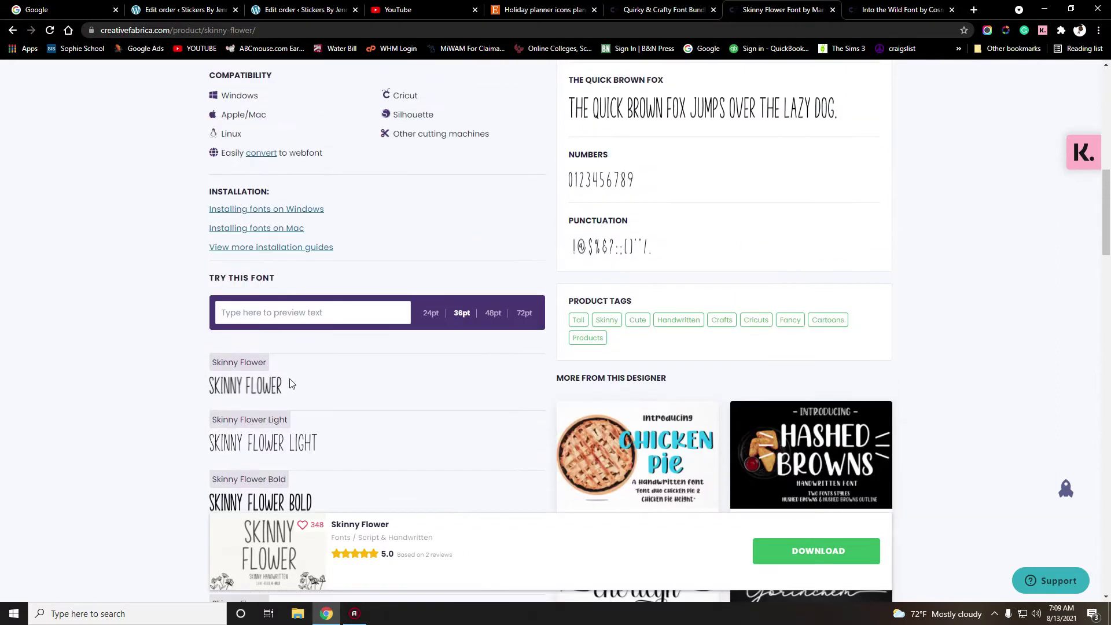
Step: Download the Skinny Flower font, saving Skinny-Flower.zip to the Desktop
{"action": "scroll", "coordinate": [285, 388], "scroll_direction": "down", "scroll_amount": 5}
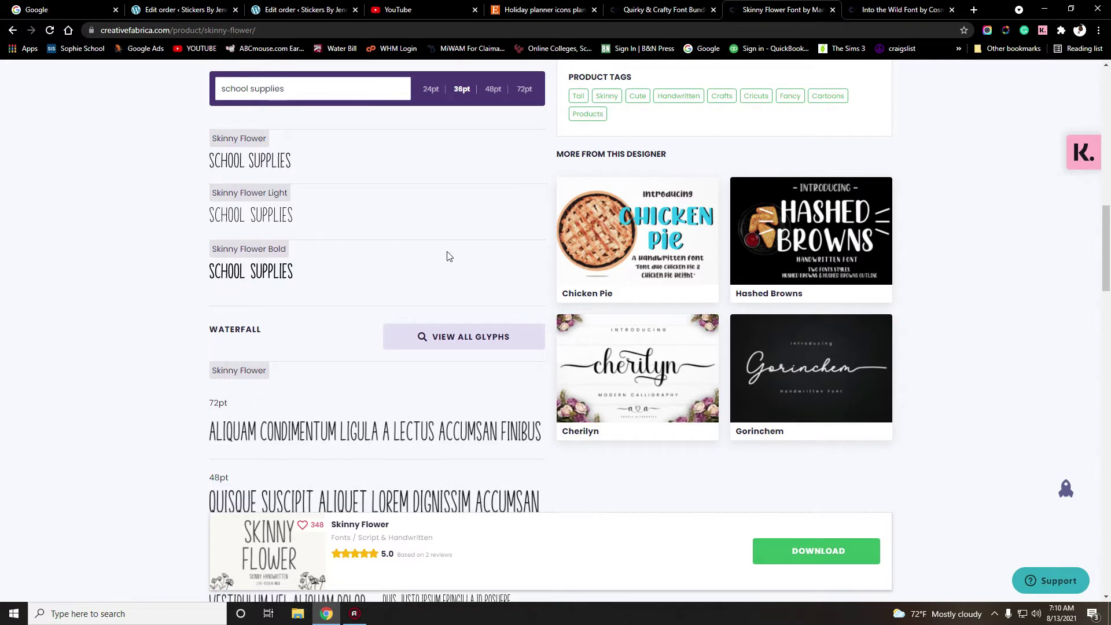
{"action": "scroll", "coordinate": [460, 257], "scroll_direction": "up", "scroll_amount": 15}
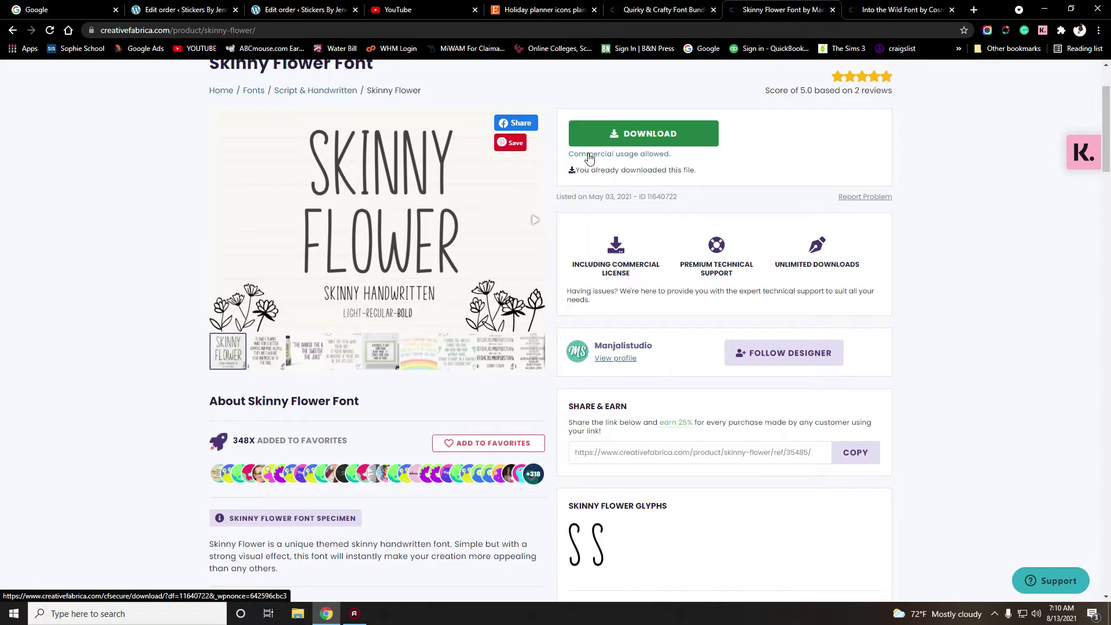
{"action": "scroll", "coordinate": [579, 173], "scroll_direction": "up", "scroll_amount": 2}
{"action": "left_click", "coordinate": [627, 242]}
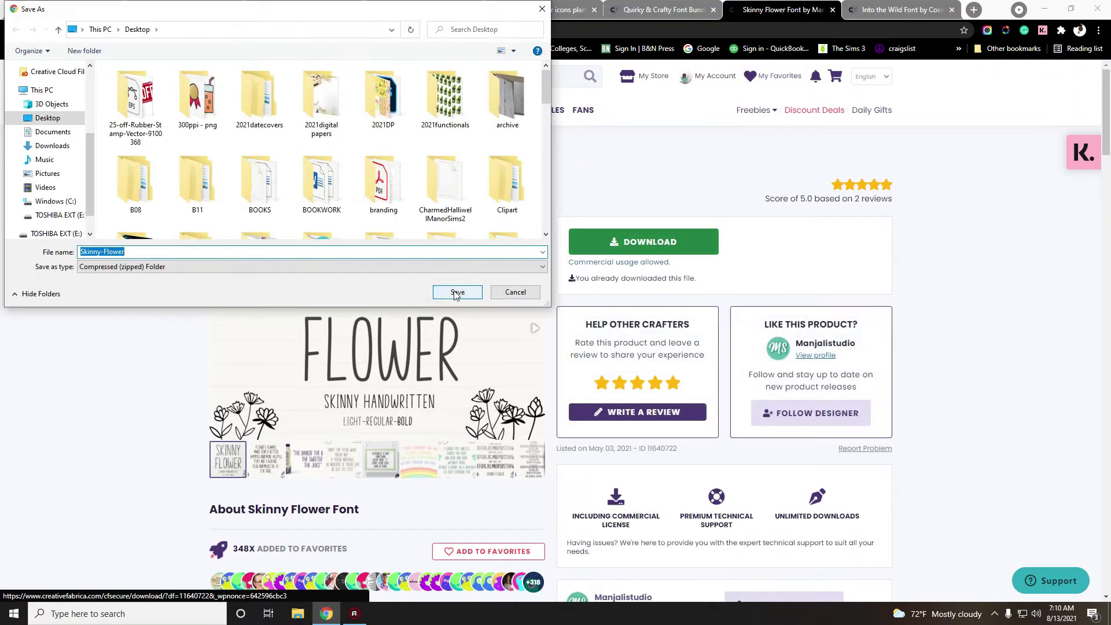
{"action": "left_click", "coordinate": [455, 294]}
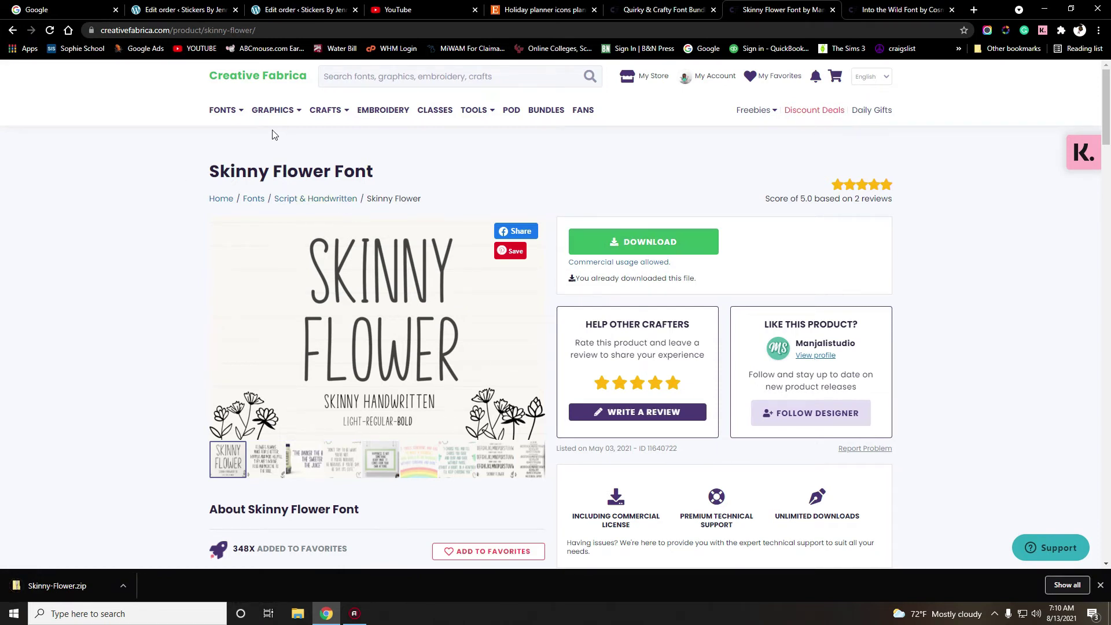
Step: Browse Script & Handwritten fonts and enter 'school supplies' in the Magical font preview
{"action": "left_click", "coordinate": [289, 200]}
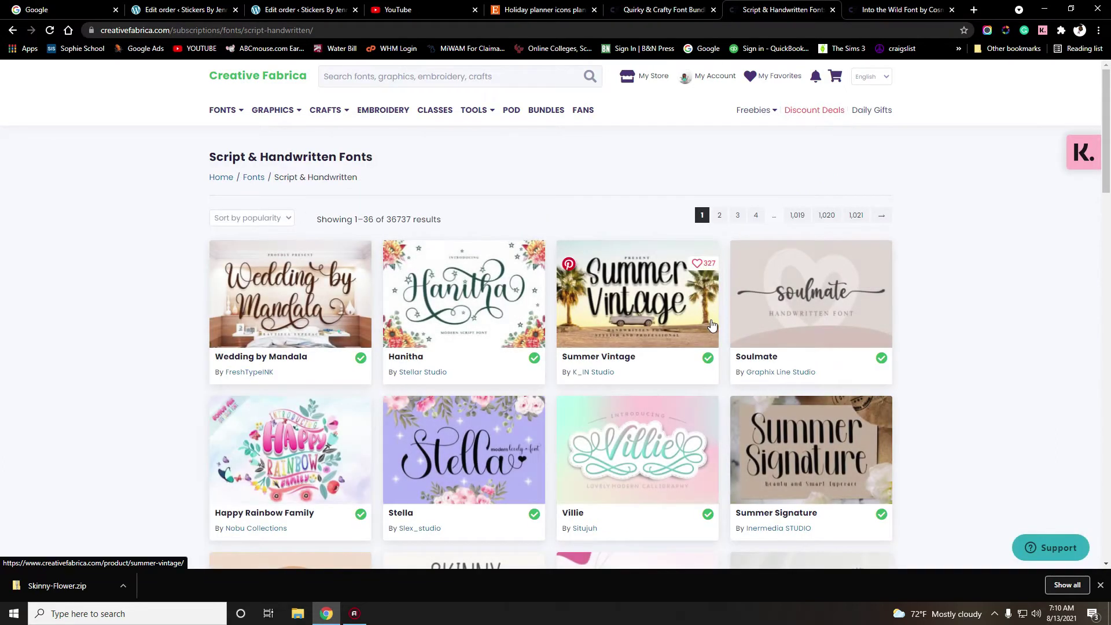
{"action": "scroll", "coordinate": [695, 324], "scroll_direction": "down", "scroll_amount": 5}
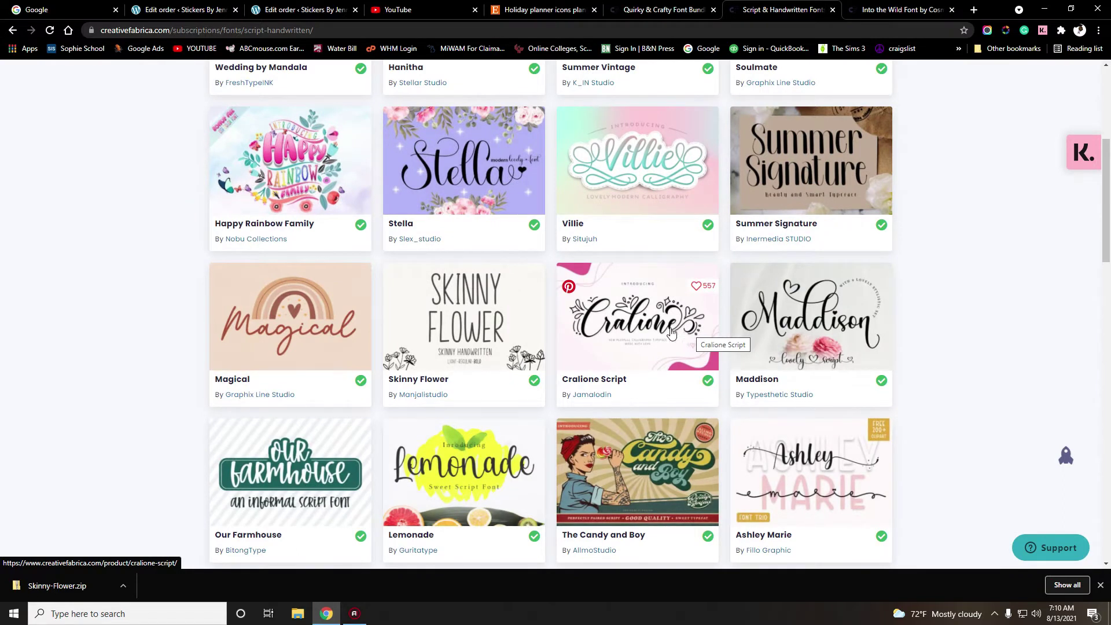
{"action": "scroll", "coordinate": [671, 332], "scroll_direction": "down", "scroll_amount": 5}
{"action": "scroll", "coordinate": [296, 273], "scroll_direction": "up", "scroll_amount": 4}
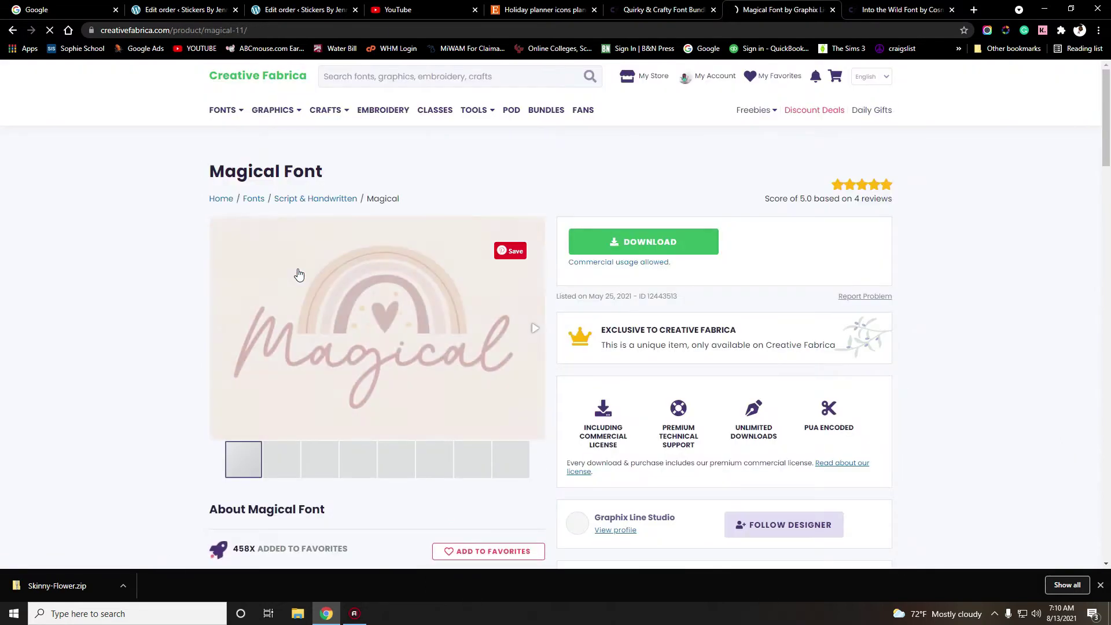
{"action": "scroll", "coordinate": [297, 275], "scroll_direction": "down", "scroll_amount": 6}
{"action": "scroll", "coordinate": [296, 279], "scroll_direction": "down", "scroll_amount": 5}
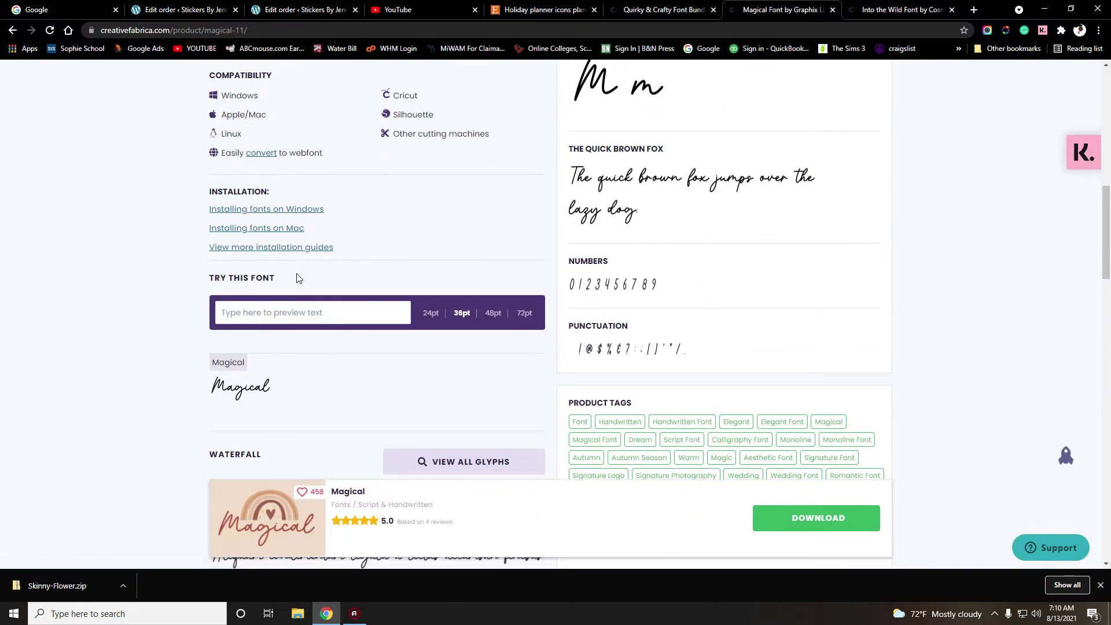
{"action": "scroll", "coordinate": [250, 313], "scroll_direction": "down", "scroll_amount": 4}
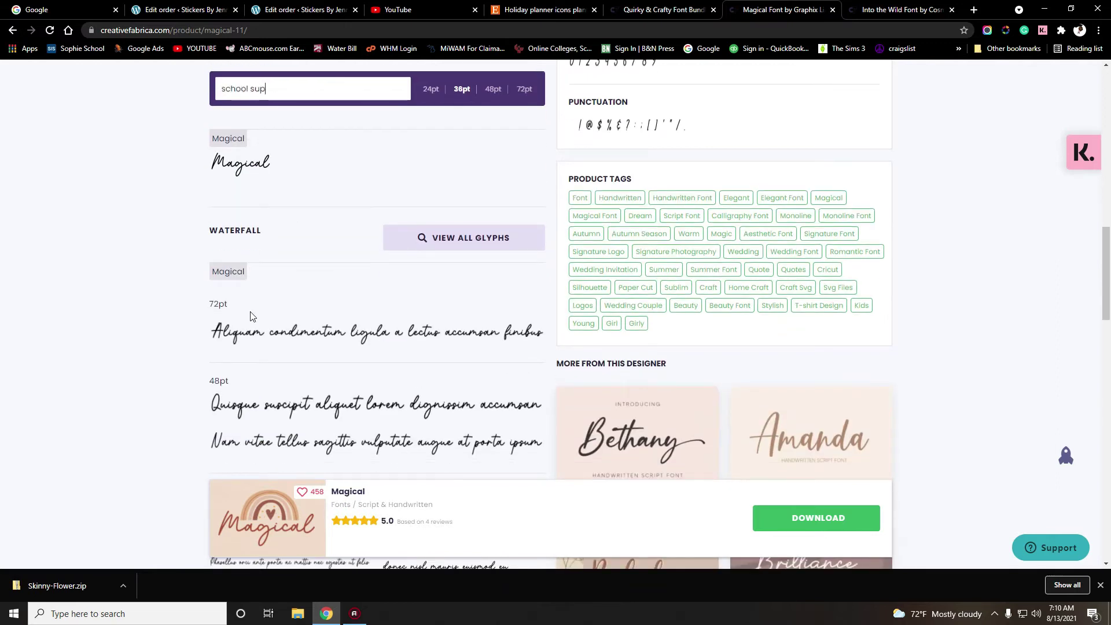
{"action": "type", "text": "lies"}
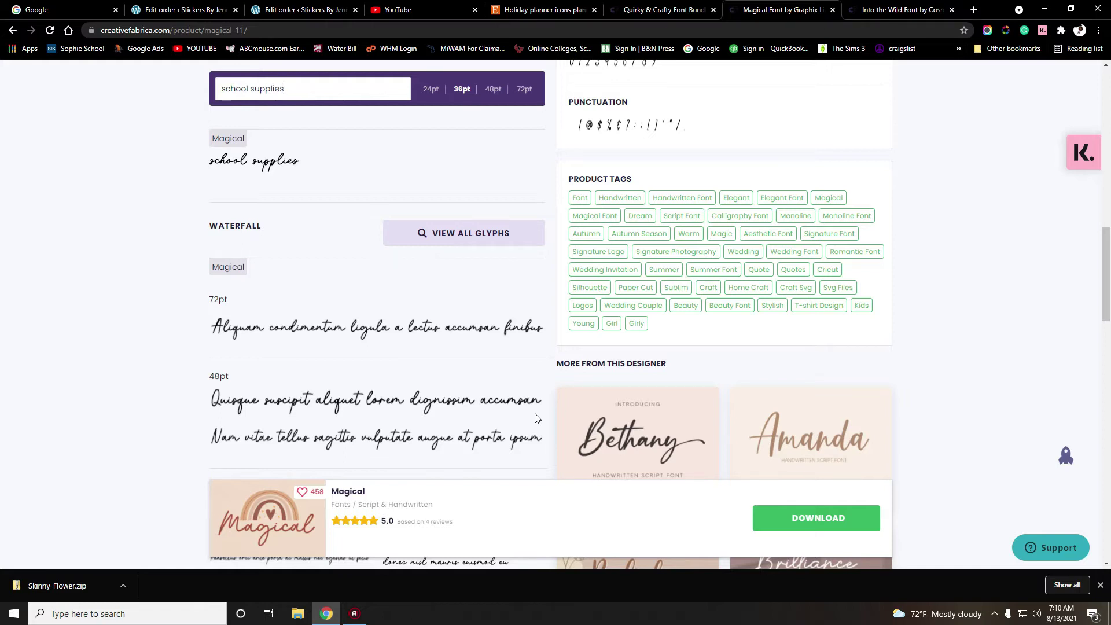
Step: Download the Magical font and save it as Magical-12443513.zip
{"action": "scroll", "coordinate": [329, 201], "scroll_direction": "down", "scroll_amount": 2}
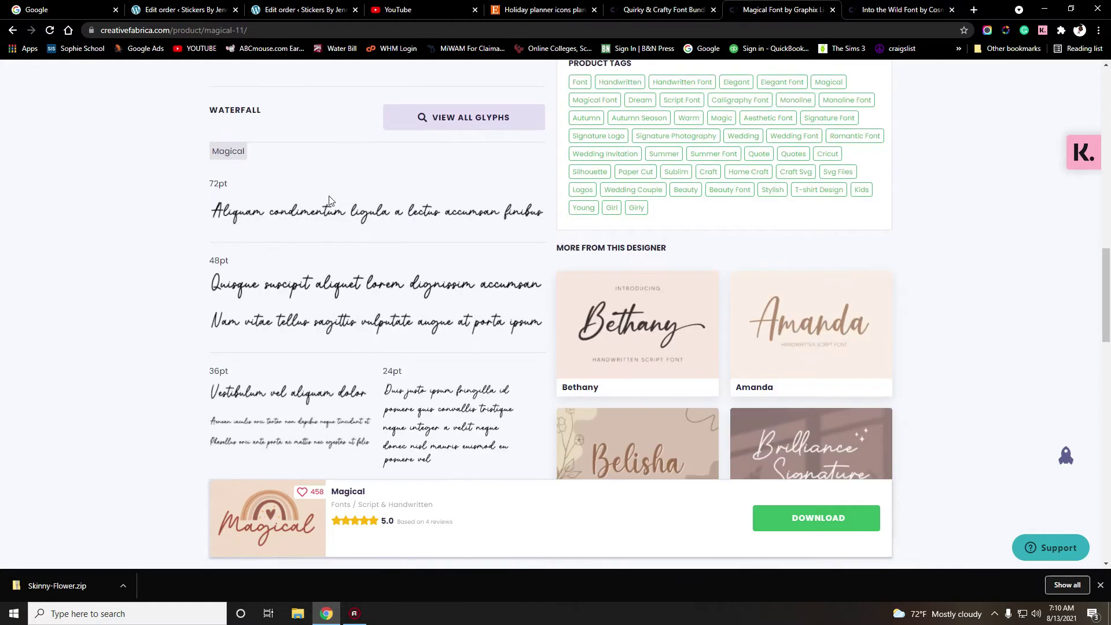
{"action": "scroll", "coordinate": [328, 200], "scroll_direction": "up", "scroll_amount": 10}
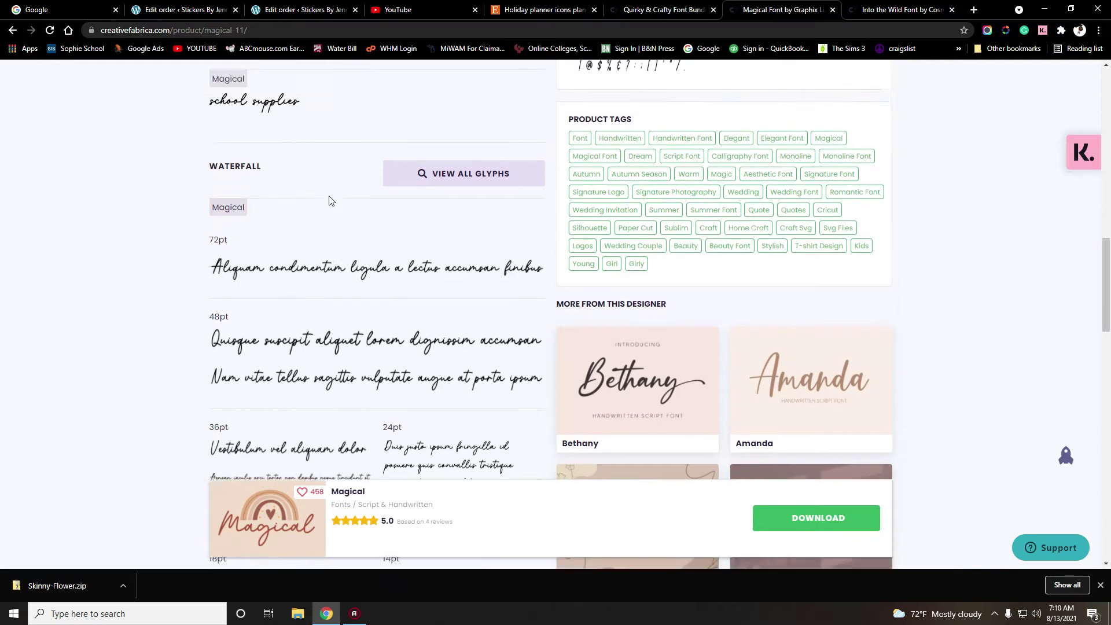
{"action": "scroll", "coordinate": [678, 191], "scroll_direction": "up", "scroll_amount": 3}
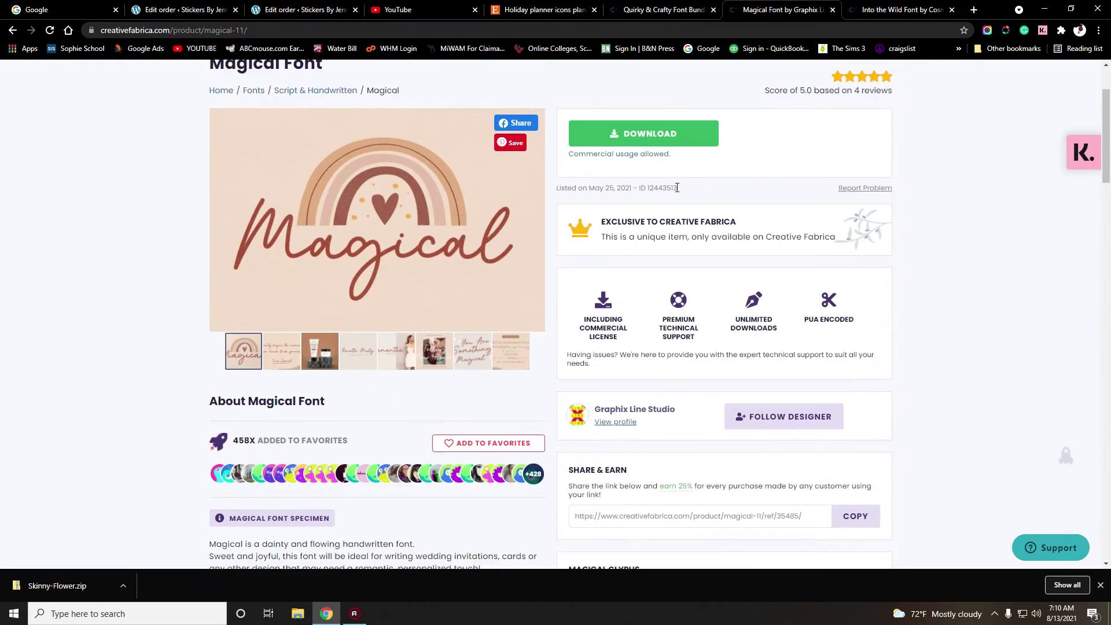
{"action": "left_click", "coordinate": [652, 139]}
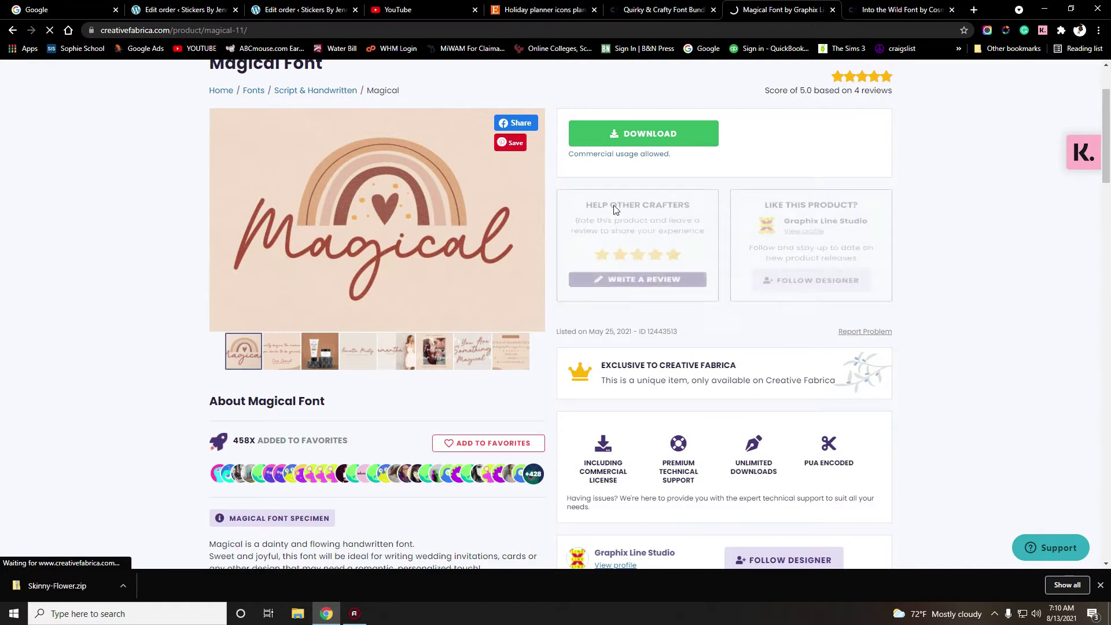
{"action": "left_click", "coordinate": [444, 297]}
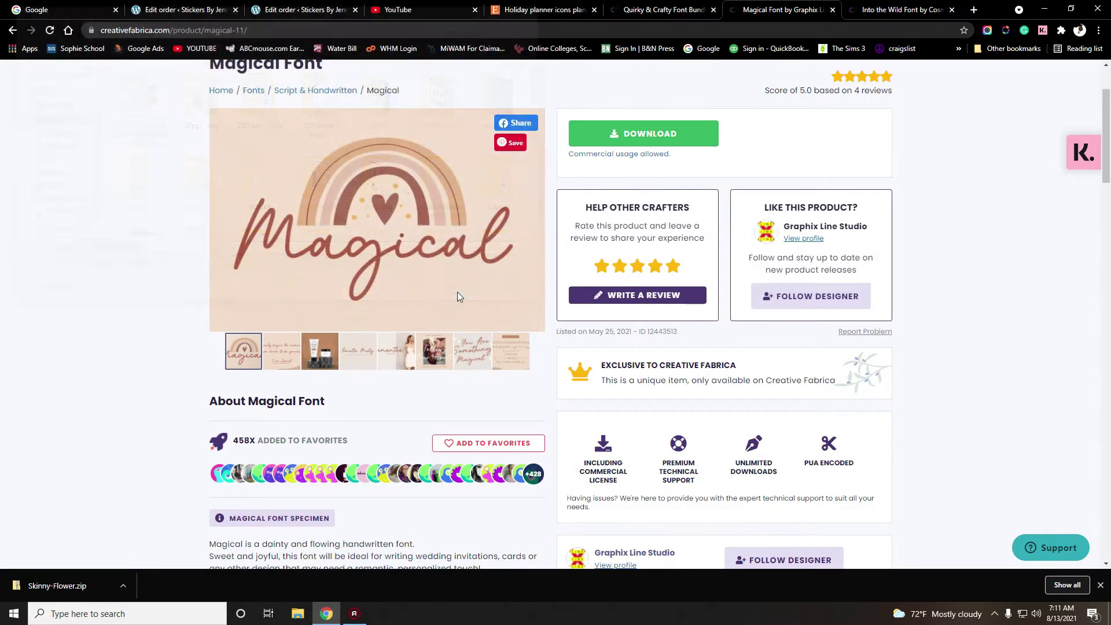
{"action": "scroll", "coordinate": [284, 207], "scroll_direction": "up", "scroll_amount": 2}
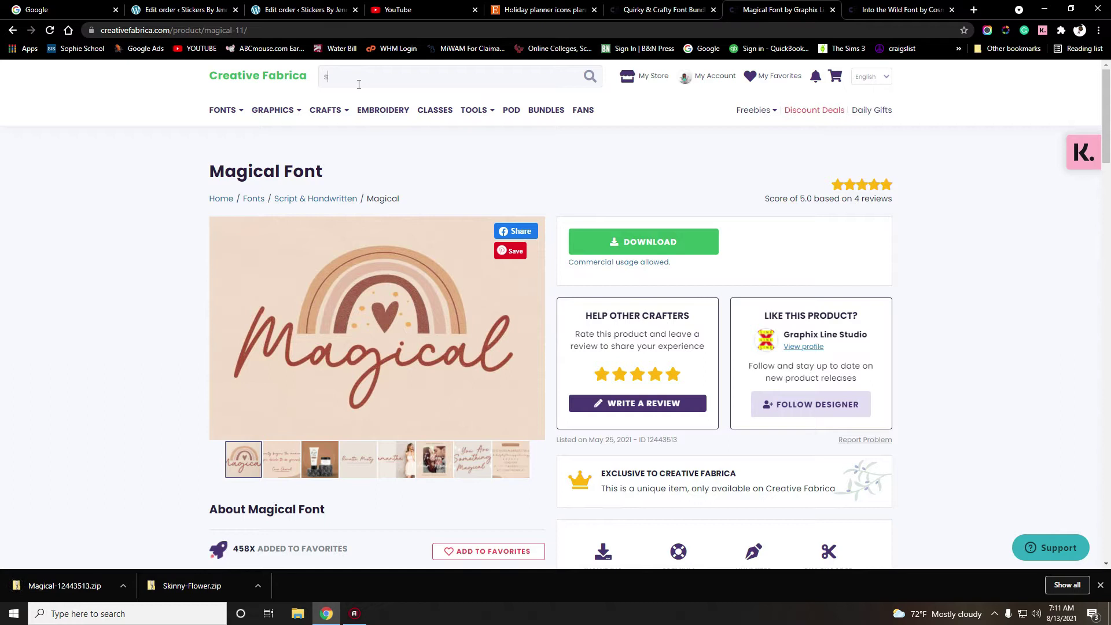
Step: Search Creative Fabrica for 'school clipart' and scroll through the results
{"action": "type", "text": "chool clipart"}
{"action": "key", "text": "Return"}
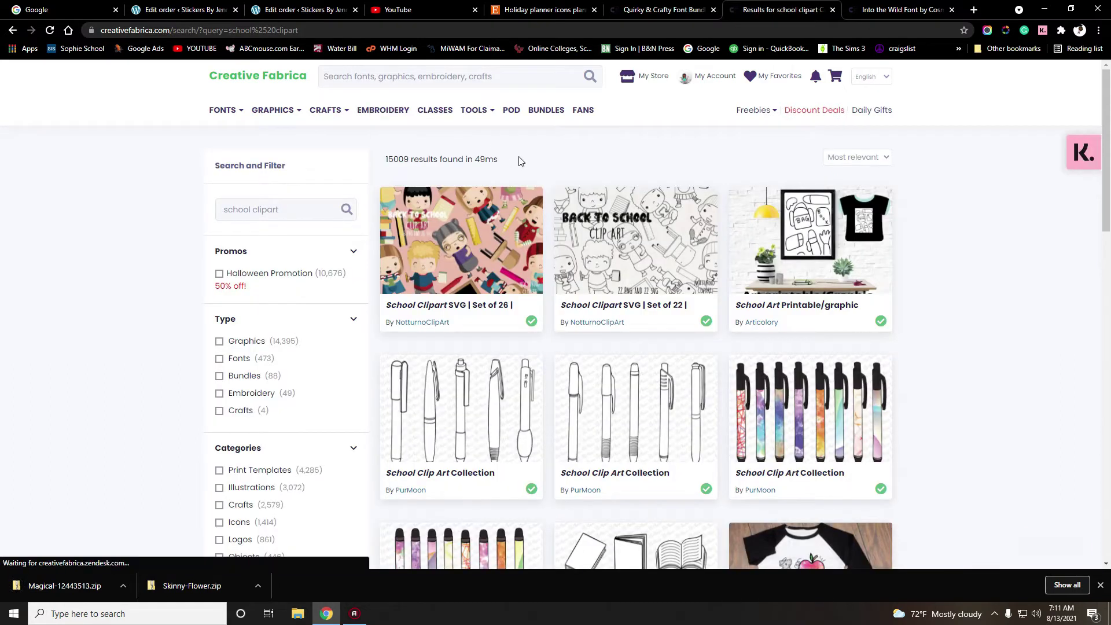
{"action": "scroll", "coordinate": [707, 266], "scroll_direction": "down", "scroll_amount": 5}
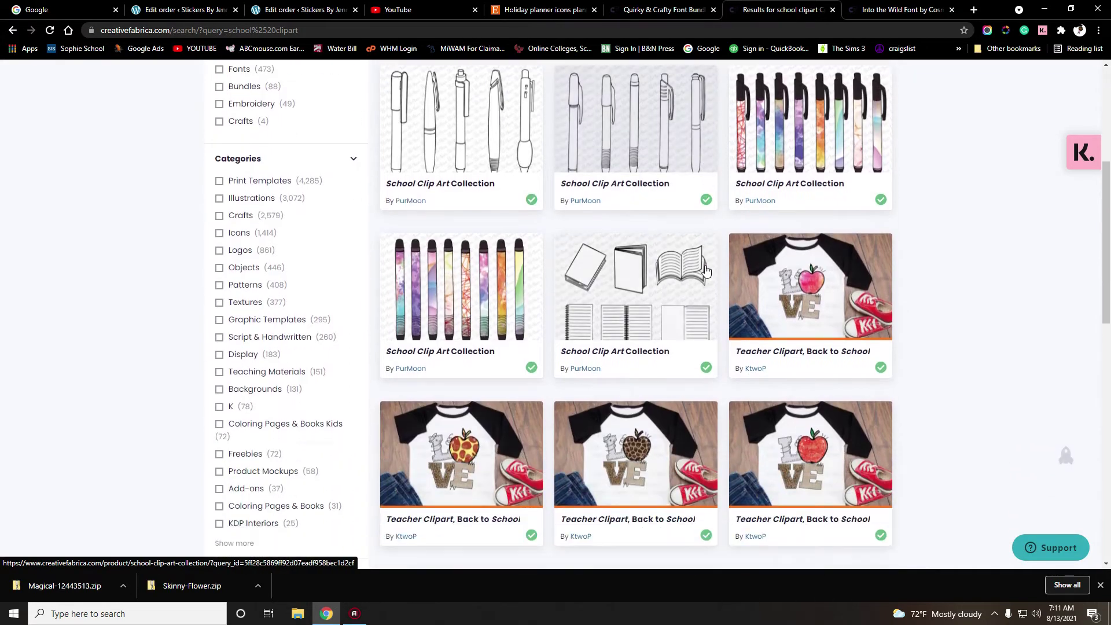
{"action": "scroll", "coordinate": [706, 269], "scroll_direction": "down", "scroll_amount": 10}
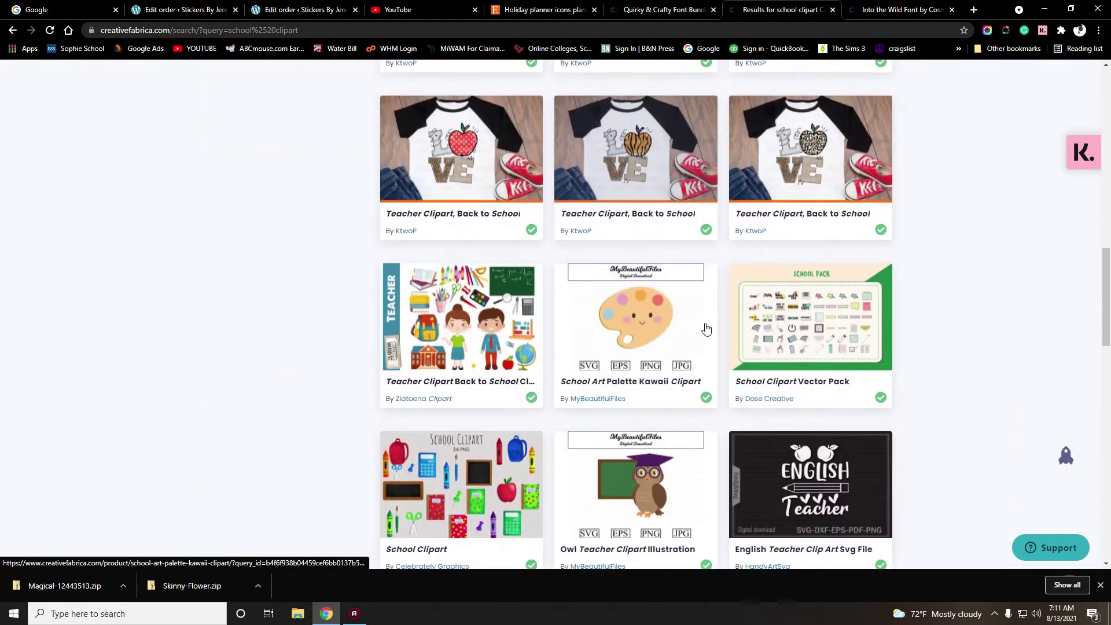
{"action": "scroll", "coordinate": [706, 329], "scroll_direction": "down", "scroll_amount": 1}
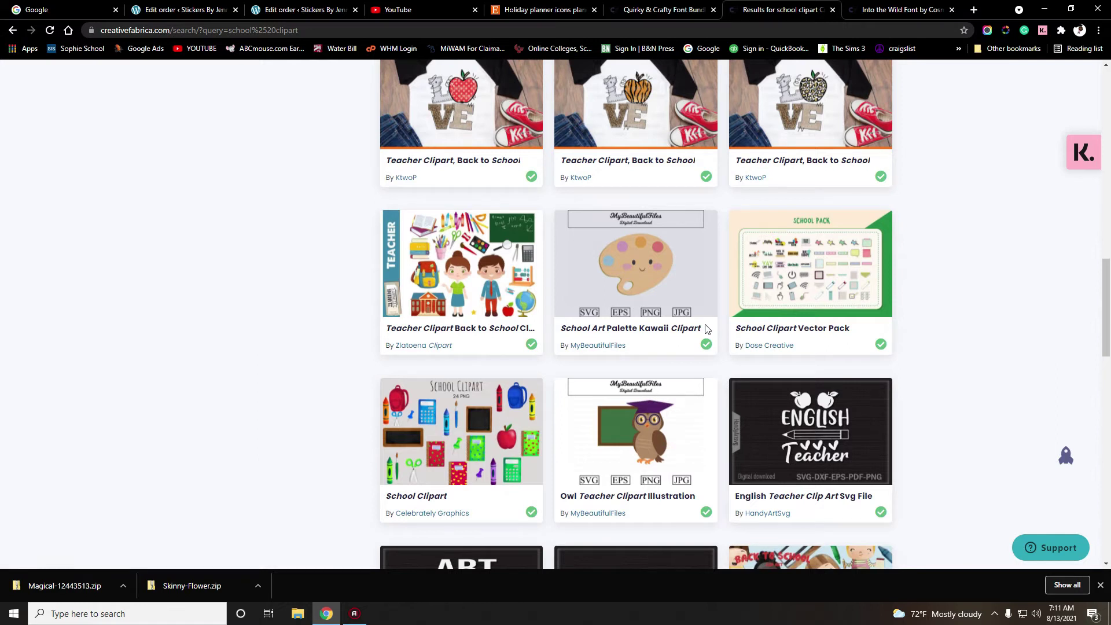
{"action": "scroll", "coordinate": [705, 328], "scroll_direction": "down", "scroll_amount": 9}
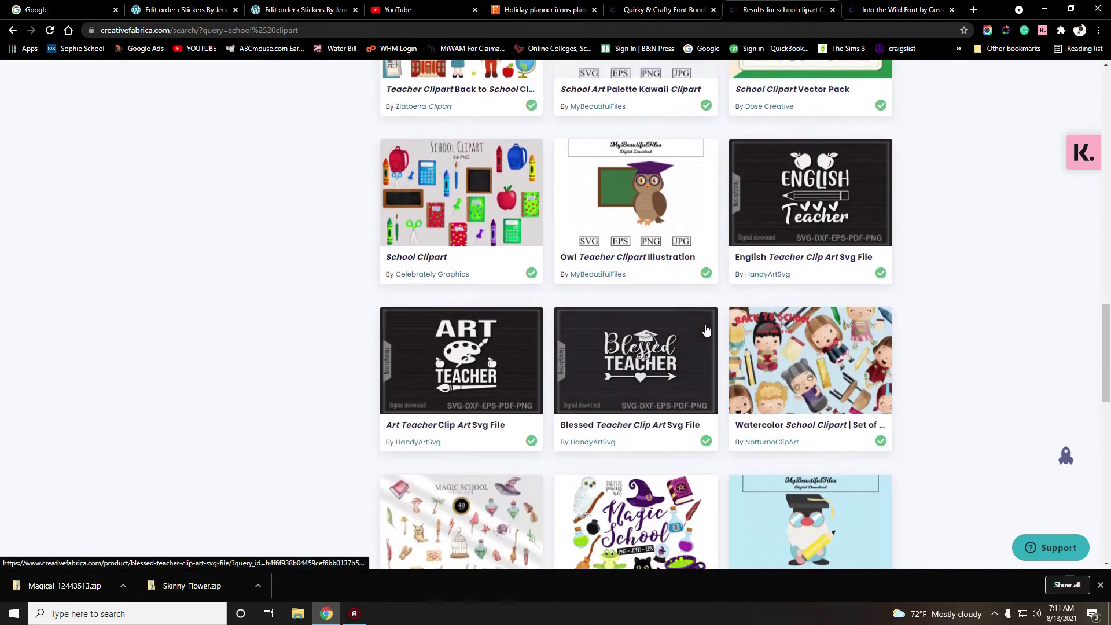
Step: Save the Watercolor School Clipart, PNG zip to the Desktop
{"action": "scroll", "coordinate": [706, 328], "scroll_direction": "down", "scroll_amount": 4}
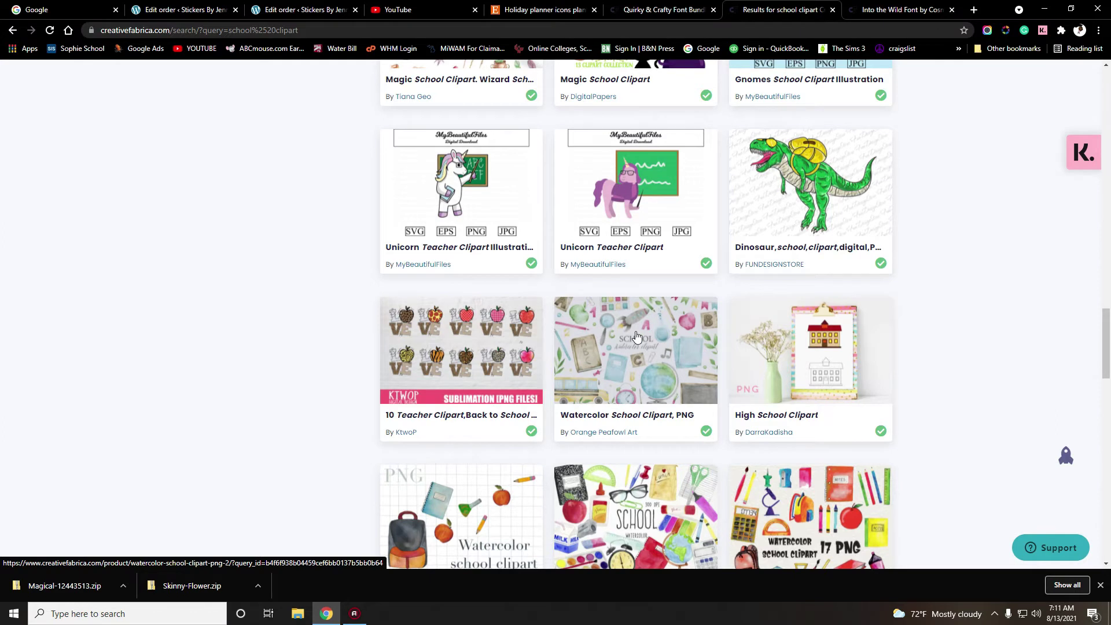
{"action": "scroll", "coordinate": [637, 336], "scroll_direction": "down", "scroll_amount": 2}
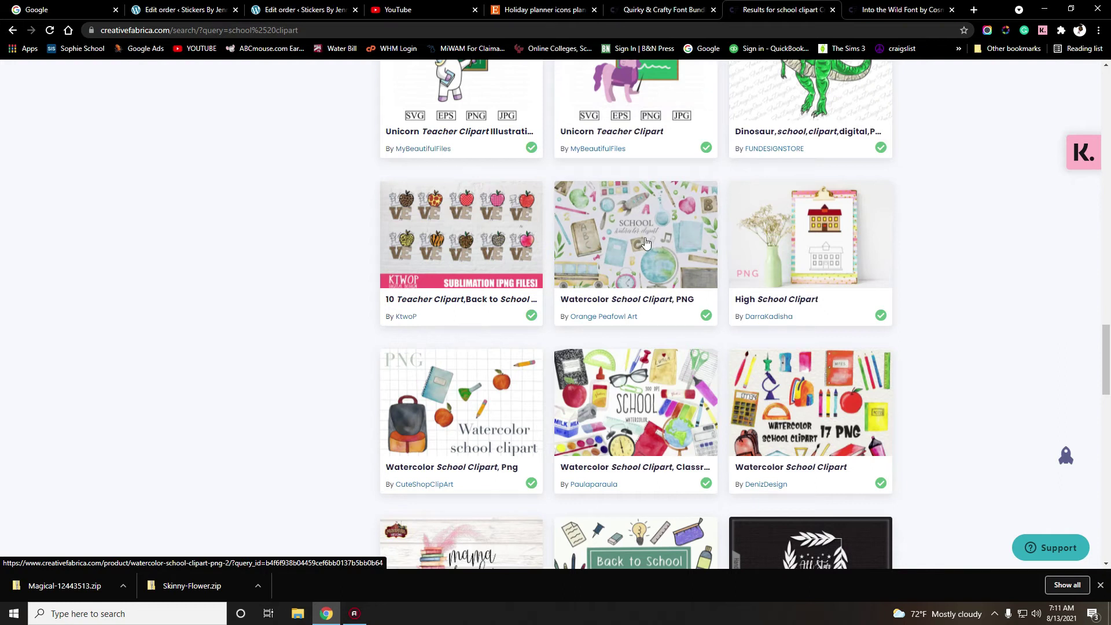
{"action": "scroll", "coordinate": [646, 260], "scroll_direction": "down", "scroll_amount": 1}
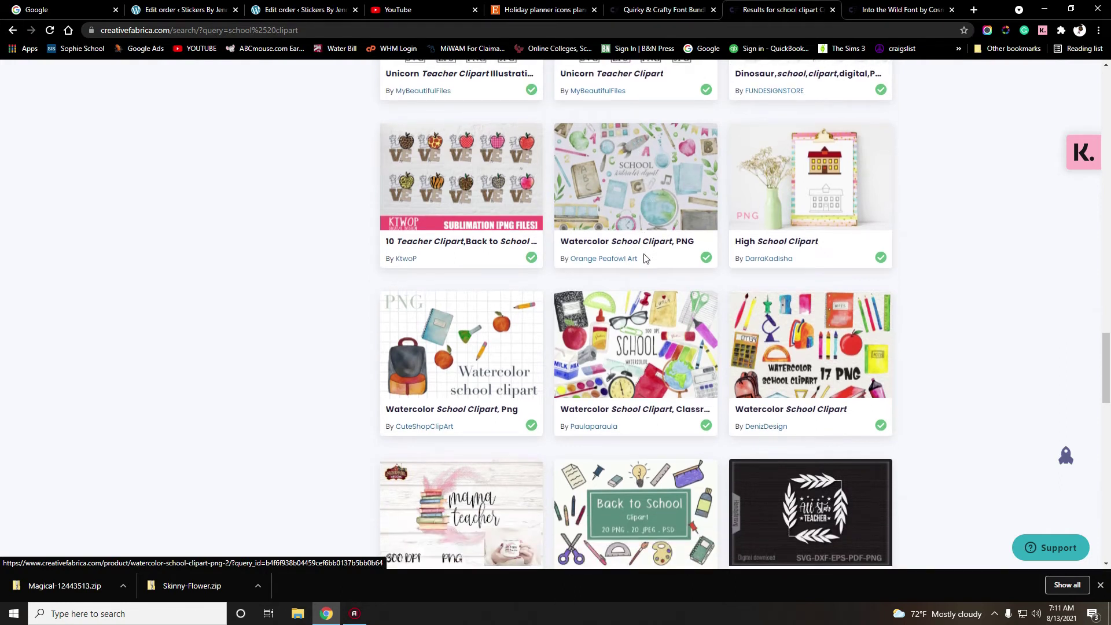
{"action": "scroll", "coordinate": [615, 242], "scroll_direction": "down", "scroll_amount": 1}
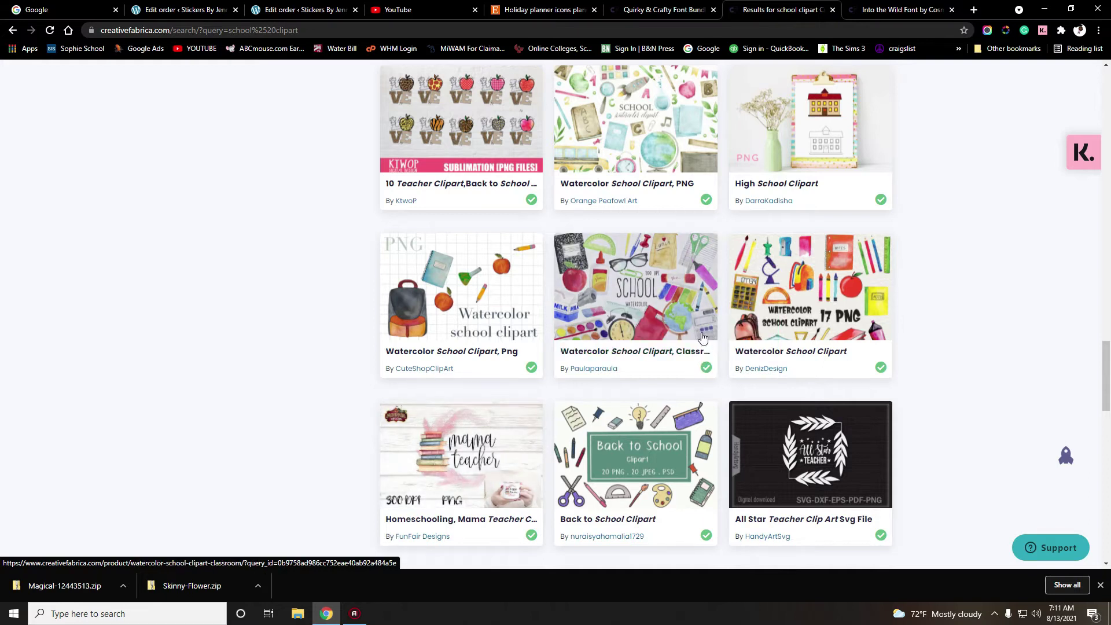
{"action": "scroll", "coordinate": [691, 326], "scroll_direction": "up", "scroll_amount": 1}
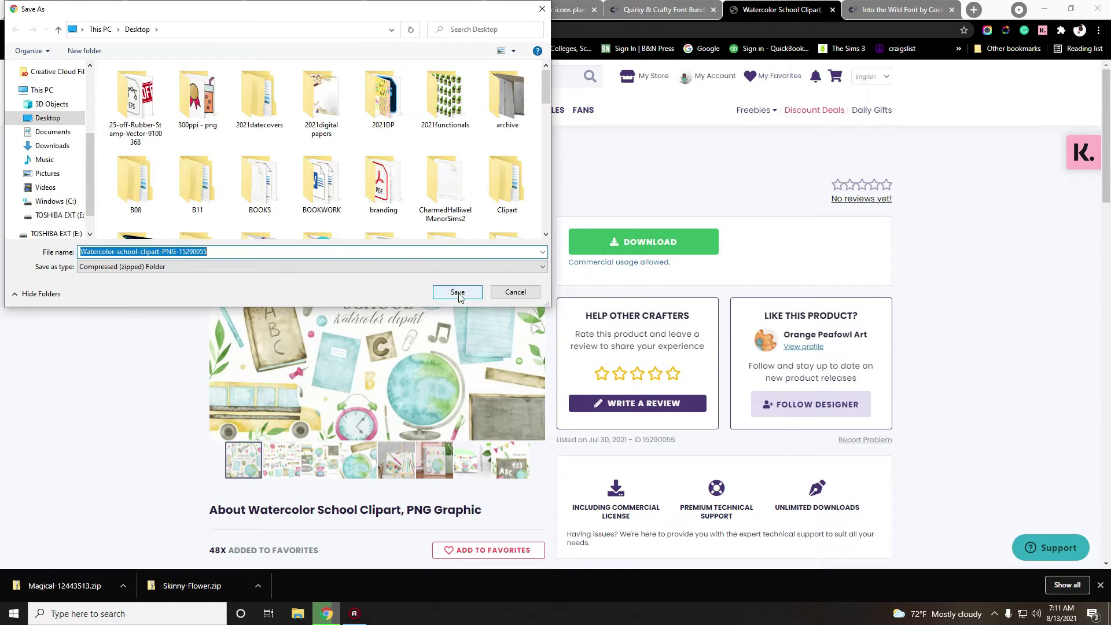
{"action": "left_click", "coordinate": [457, 298]}
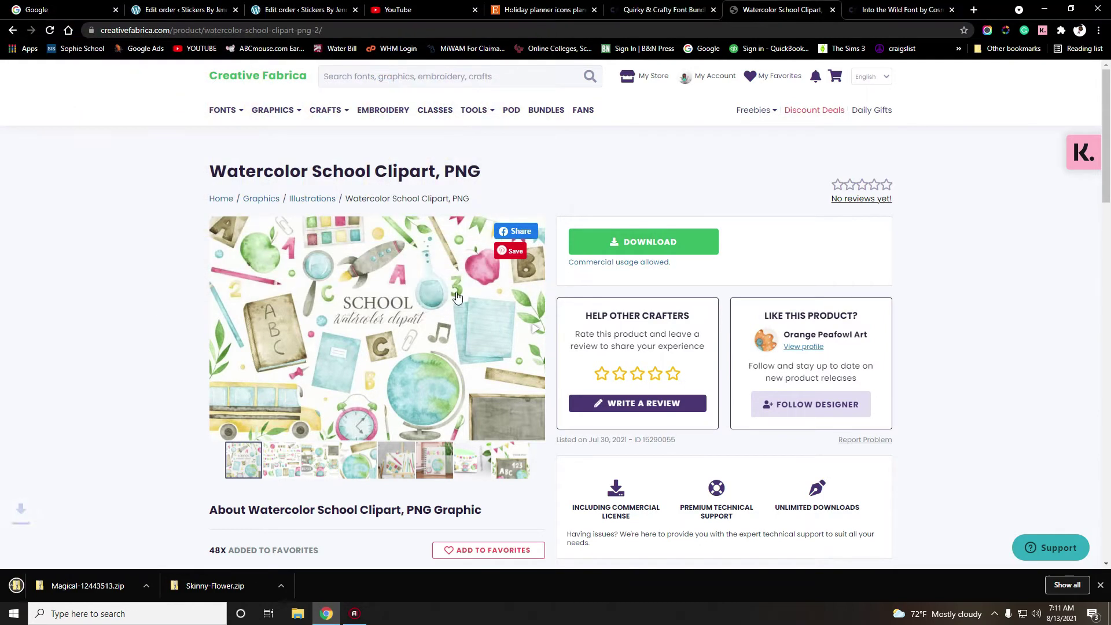
{"action": "left_click", "coordinate": [413, 80]}
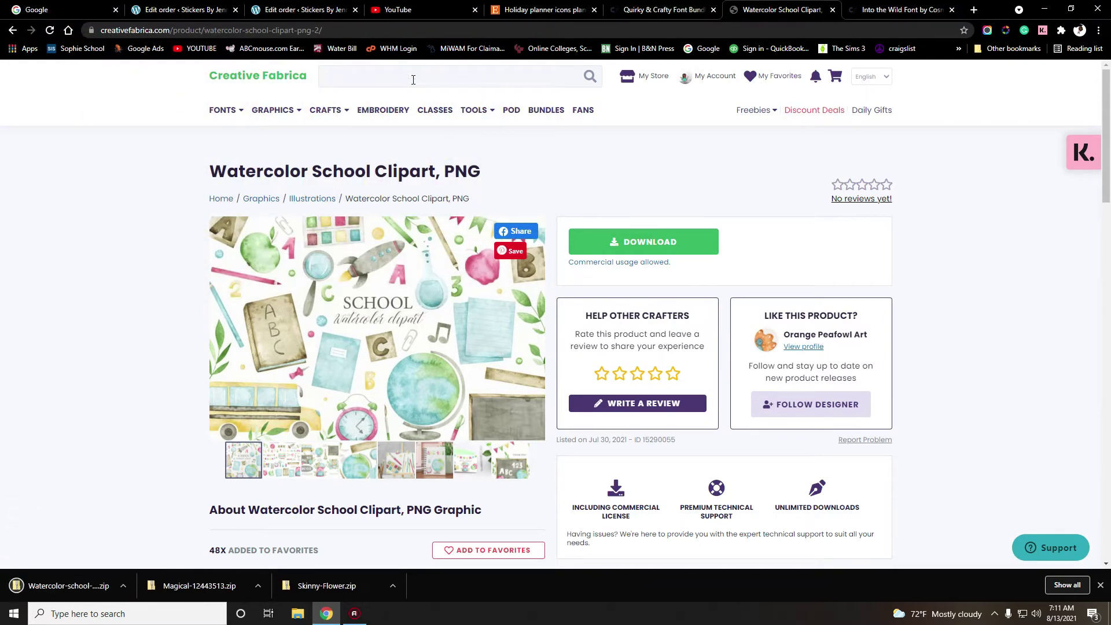
{"action": "type", "text": "grocier"}
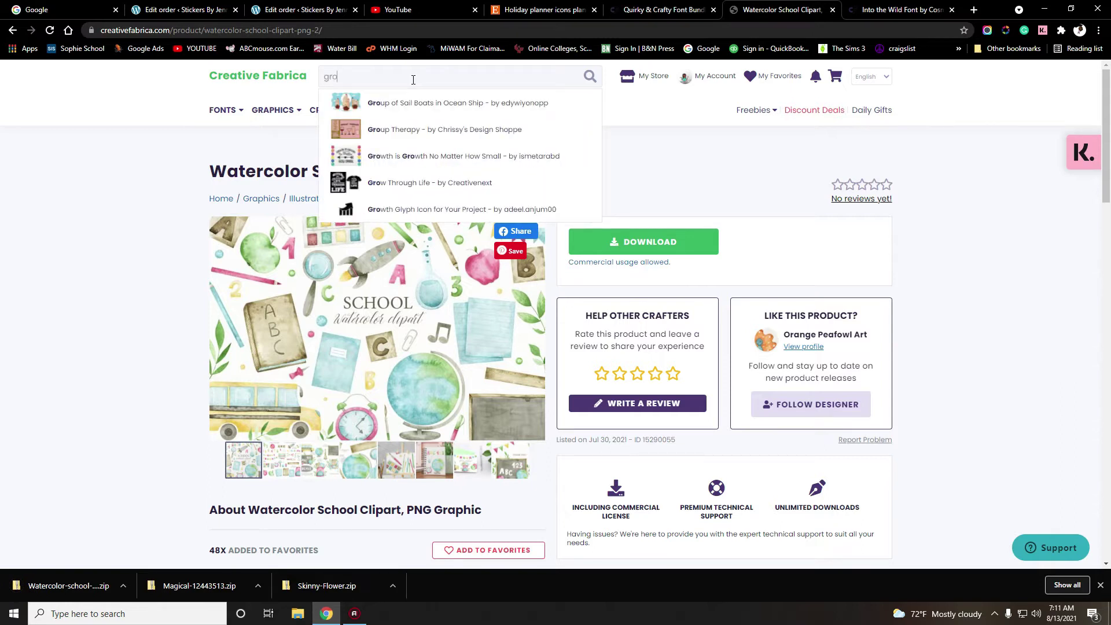
{"action": "key", "text": "BackSpace"}
{"action": "key", "text": "BackSpace"}
{"action": "key", "text": "BackSpace"}
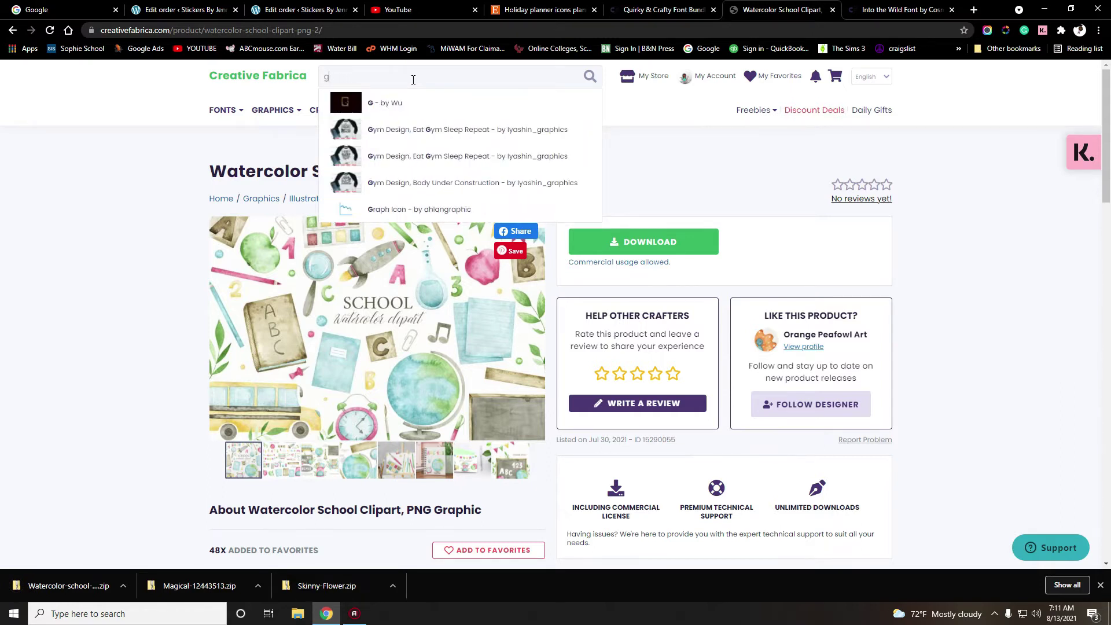
{"action": "type", "text": "iers"}
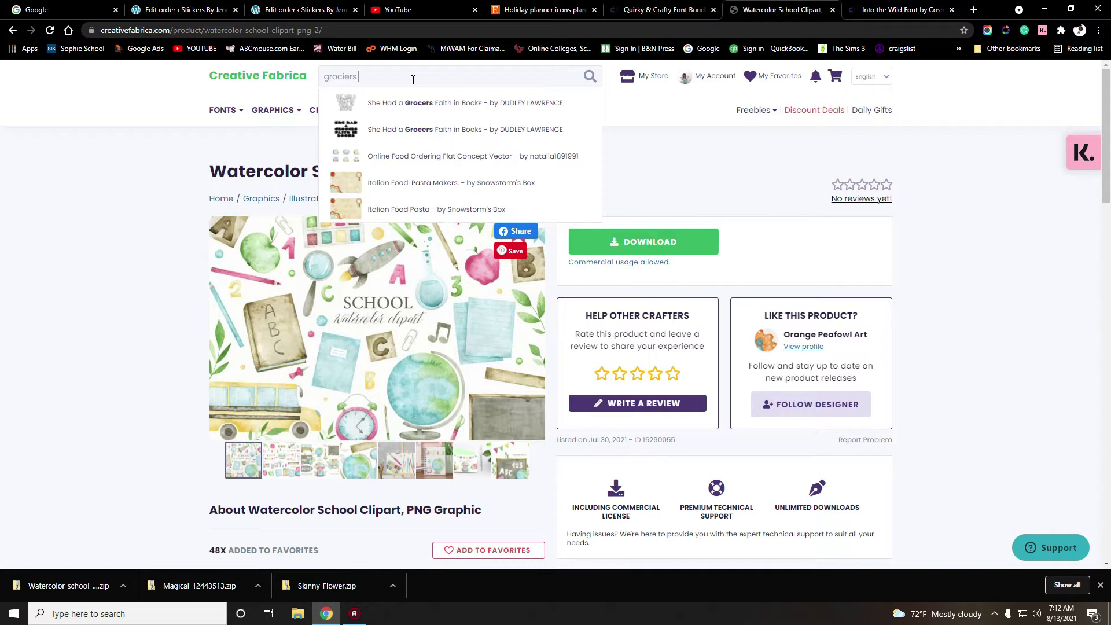
{"action": "type", "text": " clipart"}
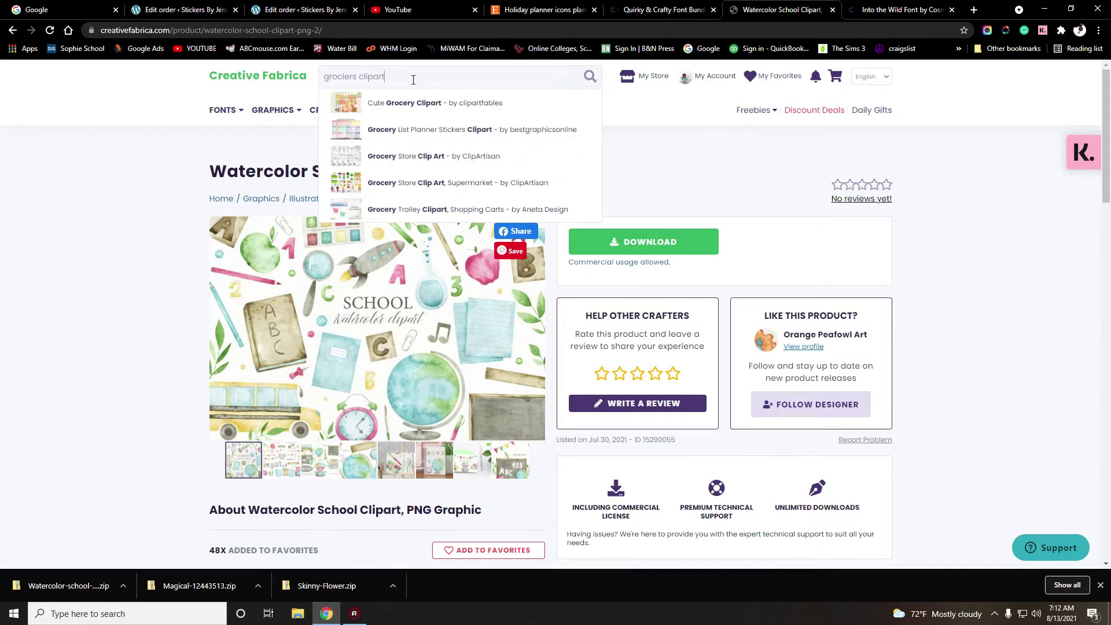
{"action": "key", "text": "Return"}
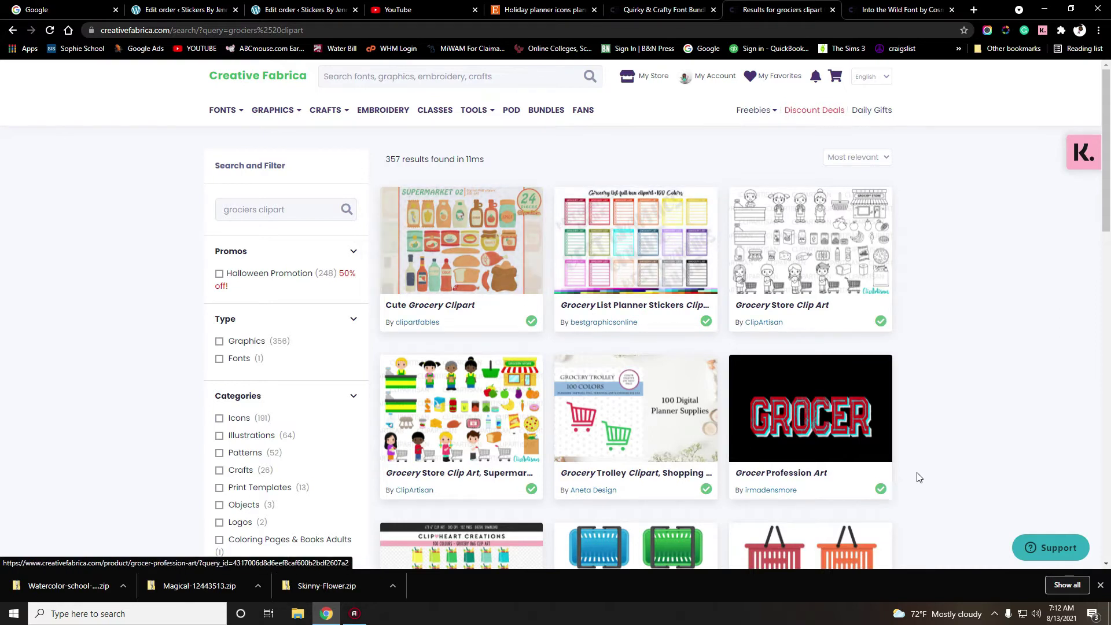
{"action": "scroll", "coordinate": [755, 365], "scroll_direction": "down", "scroll_amount": 1}
{"action": "scroll", "coordinate": [755, 364], "scroll_direction": "down", "scroll_amount": 2}
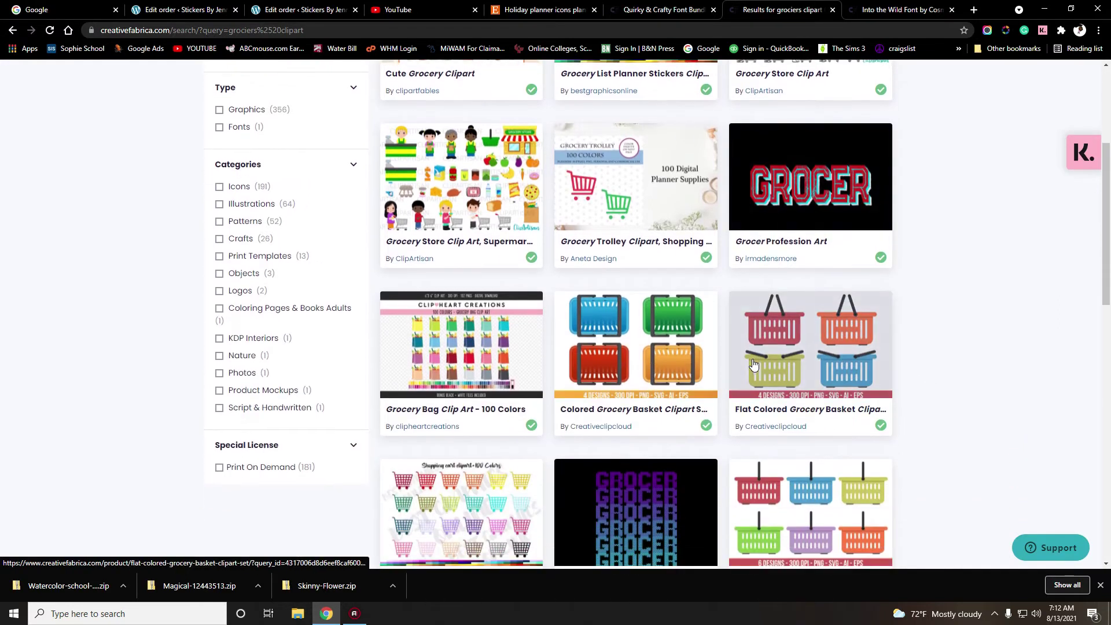
{"action": "scroll", "coordinate": [730, 375], "scroll_direction": "down", "scroll_amount": 1}
{"action": "scroll", "coordinate": [557, 390], "scroll_direction": "down", "scroll_amount": 2}
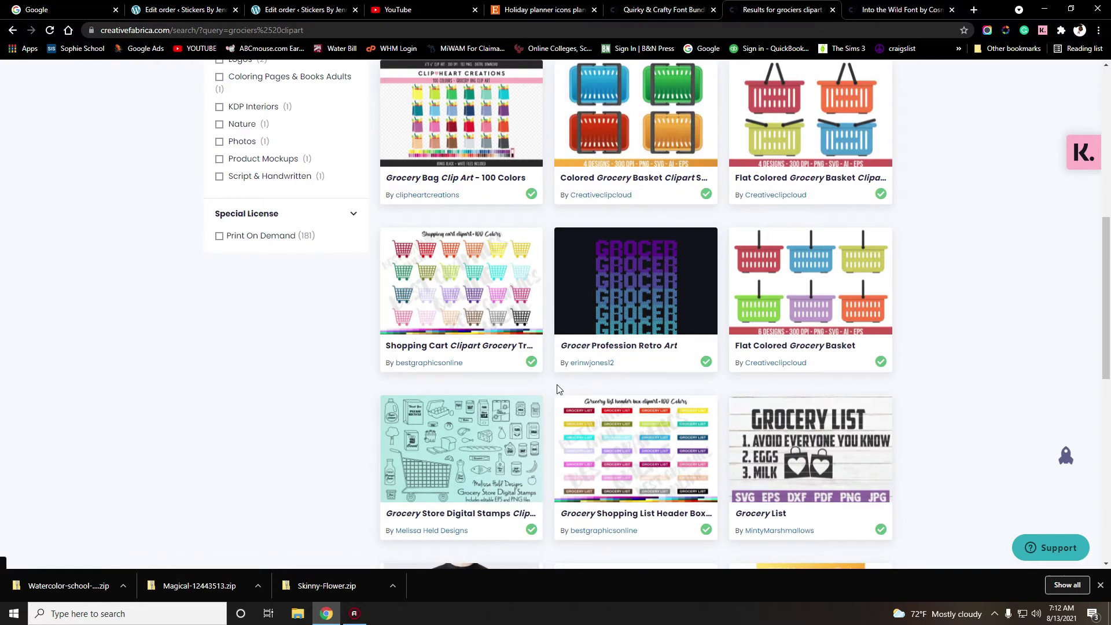
{"action": "scroll", "coordinate": [557, 388], "scroll_direction": "down", "scroll_amount": 4}
{"action": "scroll", "coordinate": [557, 389], "scroll_direction": "down", "scroll_amount": 13}
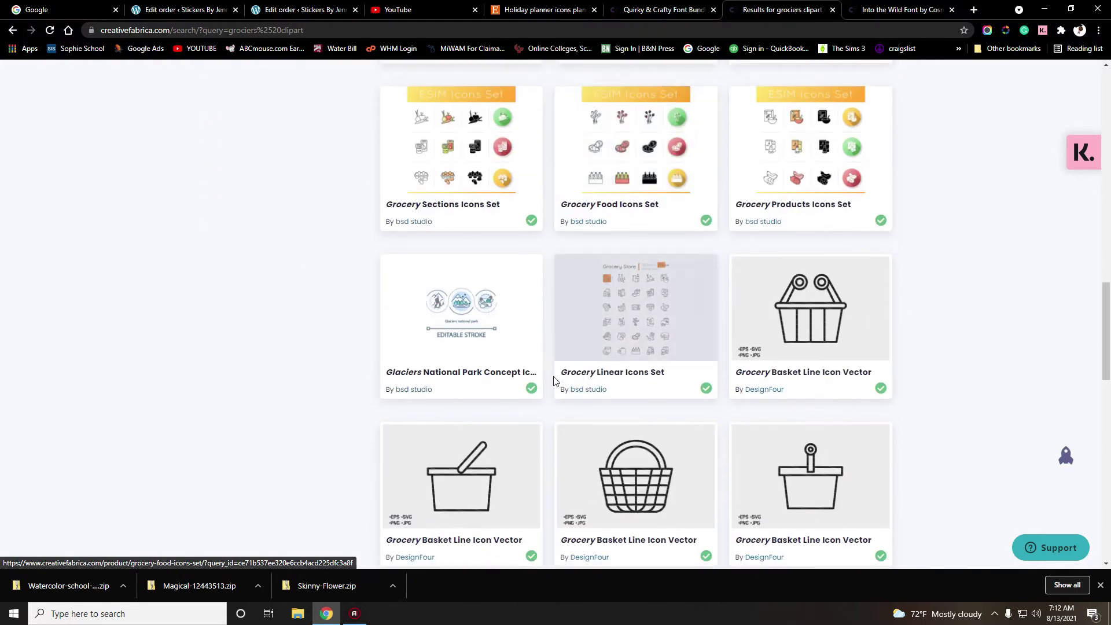
{"action": "scroll", "coordinate": [554, 383], "scroll_direction": "down", "scroll_amount": 5}
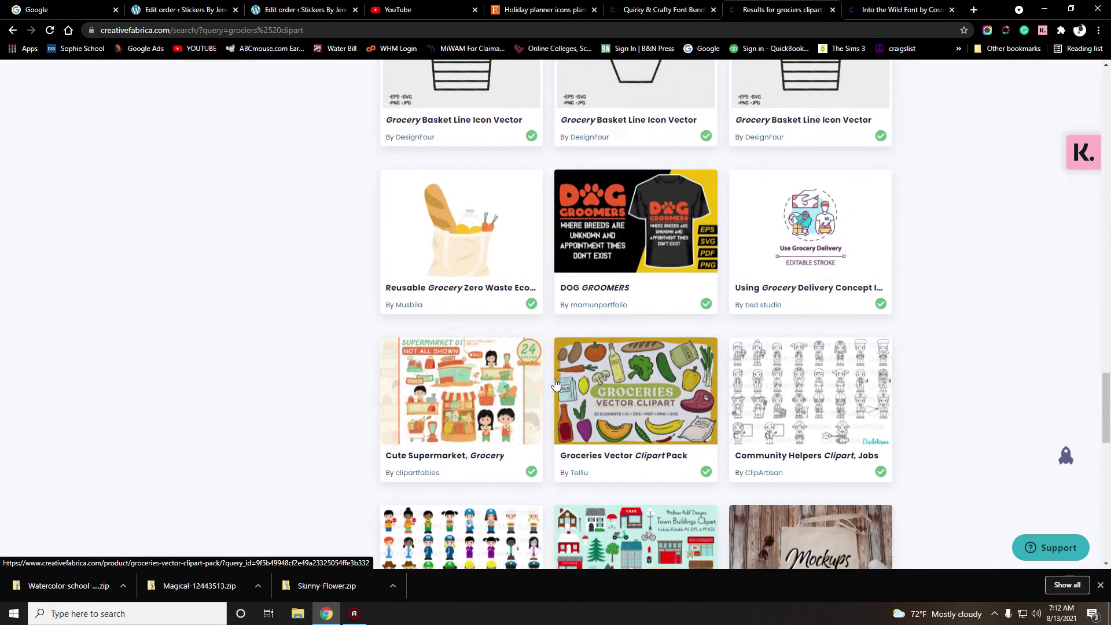
{"action": "scroll", "coordinate": [554, 383], "scroll_direction": "down", "scroll_amount": 2}
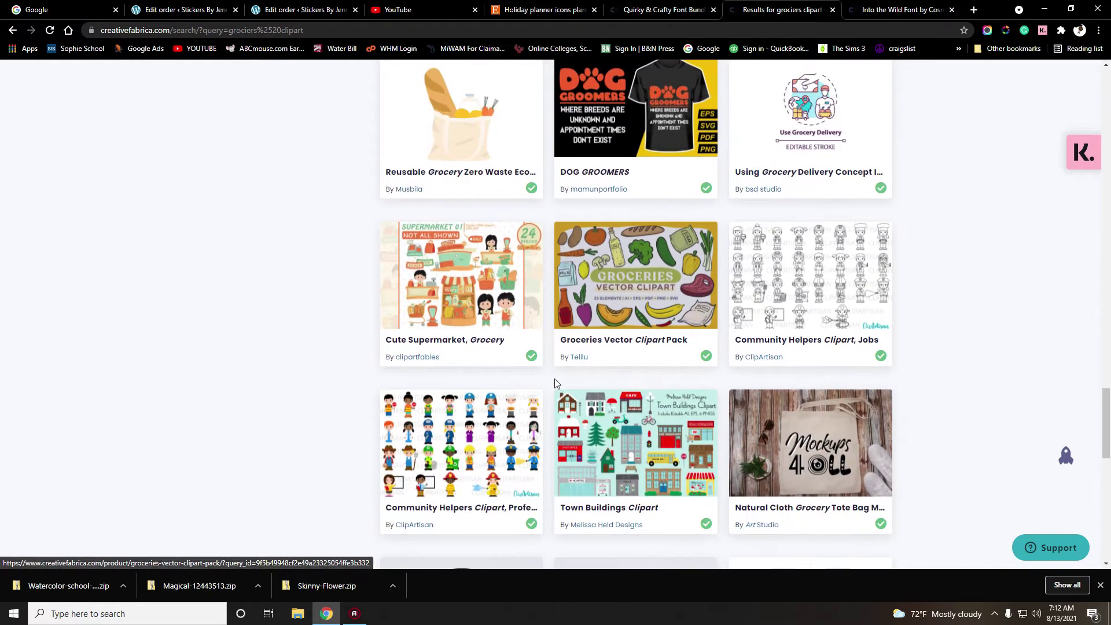
{"action": "scroll", "coordinate": [554, 383], "scroll_direction": "down", "scroll_amount": 14}
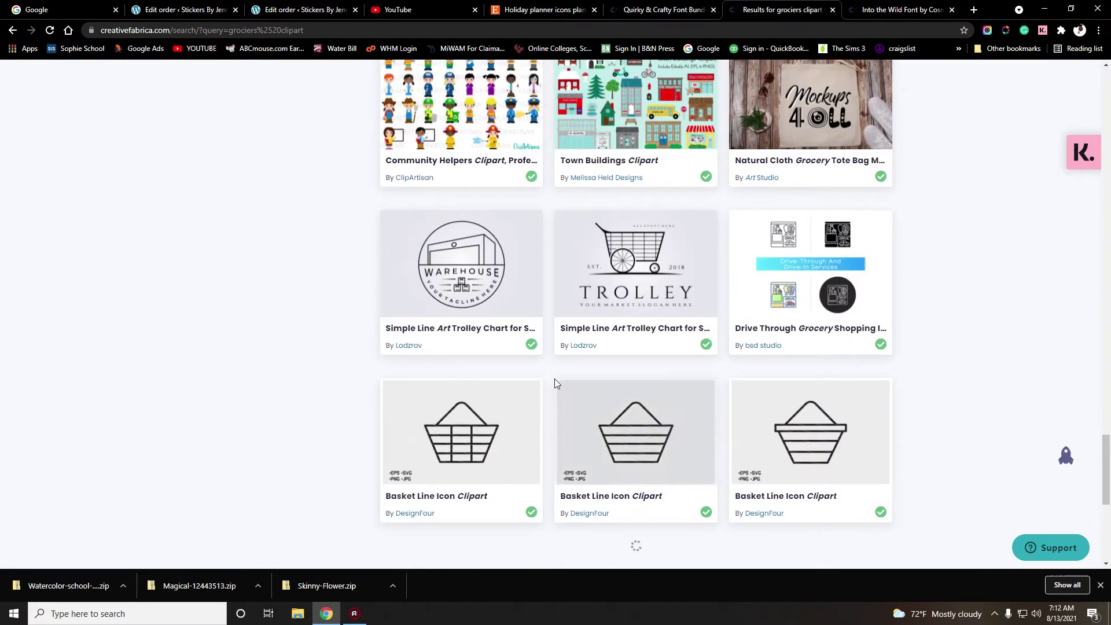
{"action": "scroll", "coordinate": [555, 383], "scroll_direction": "down", "scroll_amount": 3}
{"action": "scroll", "coordinate": [555, 383], "scroll_direction": "up", "scroll_amount": 1}
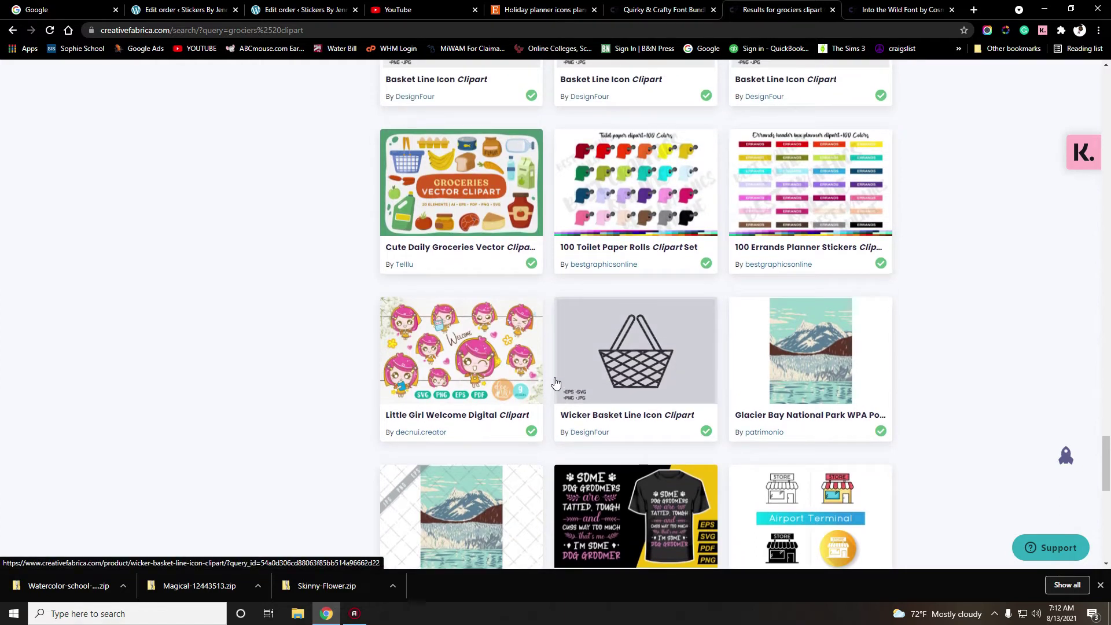
{"action": "scroll", "coordinate": [554, 373], "scroll_direction": "down", "scroll_amount": 6}
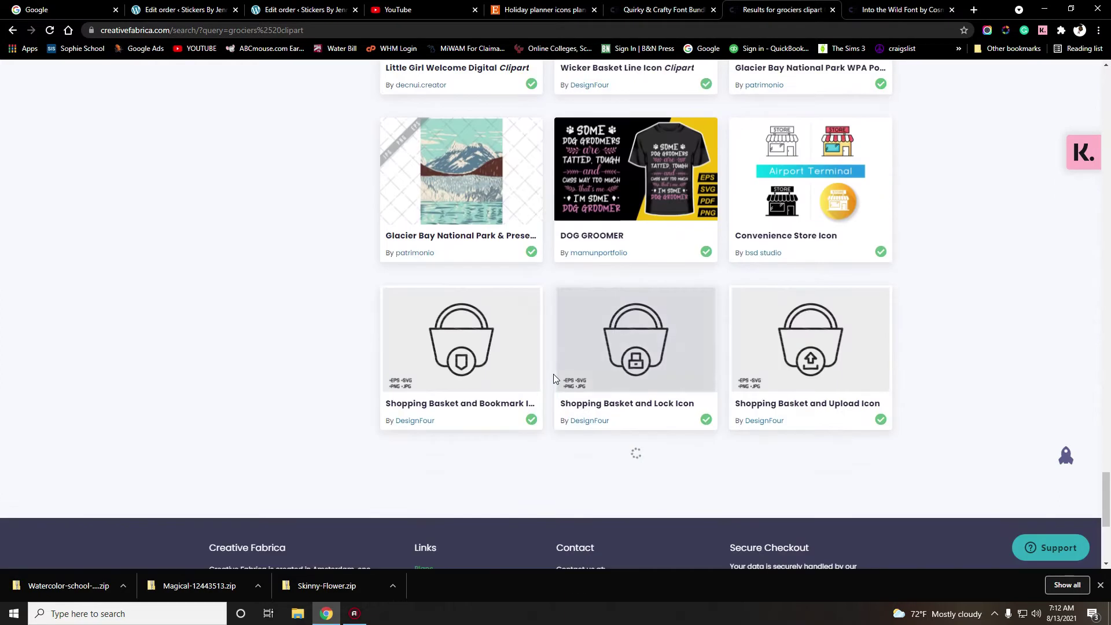
{"action": "scroll", "coordinate": [553, 378], "scroll_direction": "down", "scroll_amount": 15}
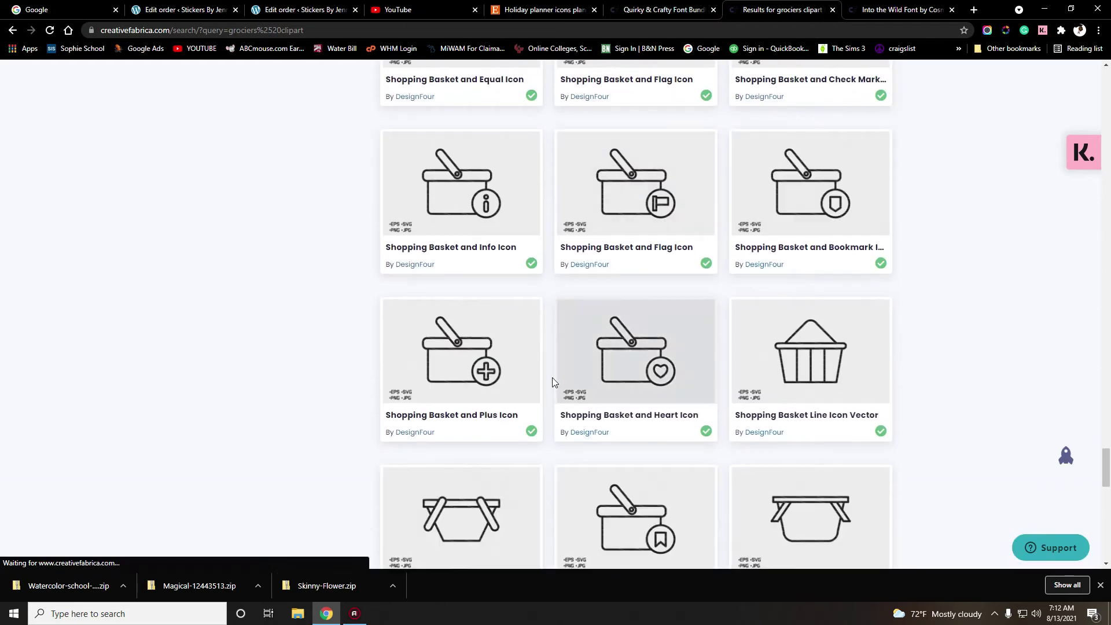
{"action": "scroll", "coordinate": [552, 382], "scroll_direction": "down", "scroll_amount": 20}
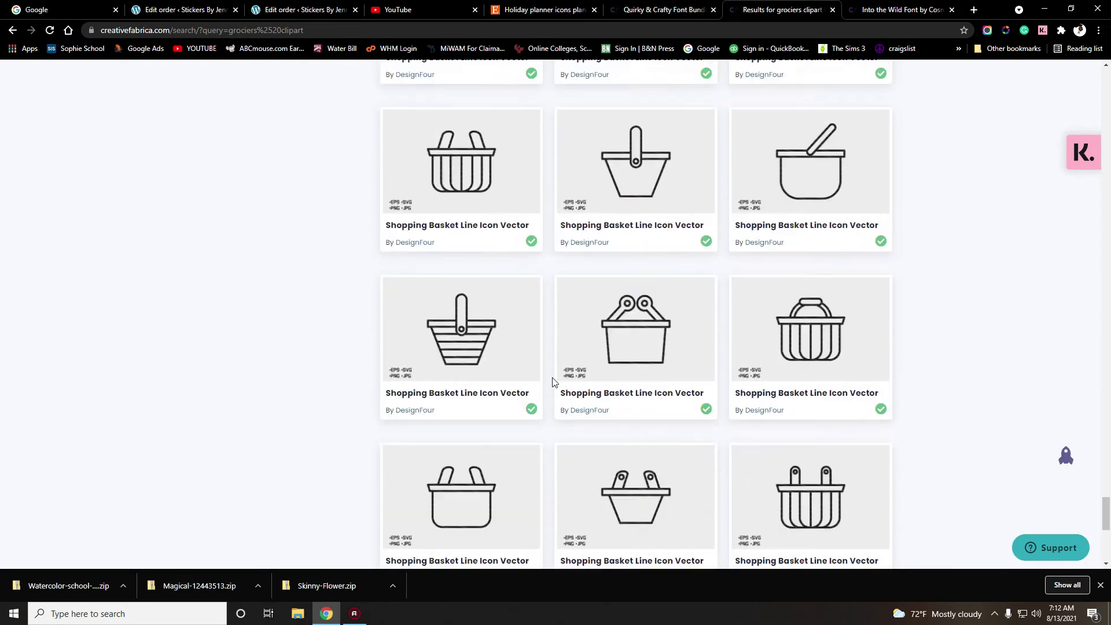
{"action": "scroll", "coordinate": [552, 382], "scroll_direction": "down", "scroll_amount": 6}
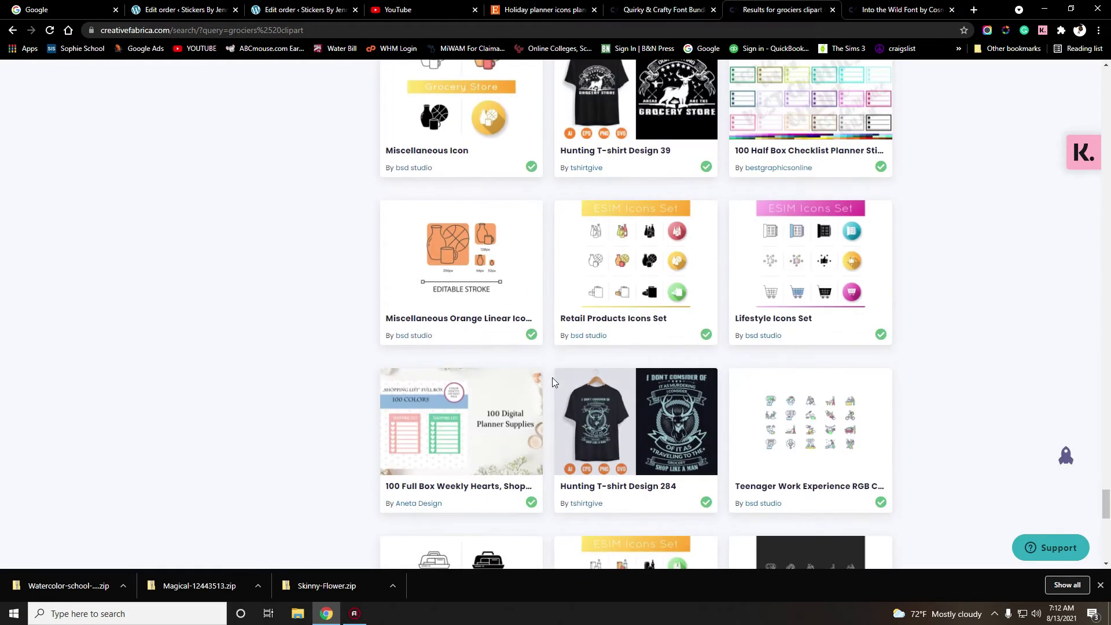
{"action": "scroll", "coordinate": [552, 382], "scroll_direction": "down", "scroll_amount": 4}
{"action": "scroll", "coordinate": [552, 382], "scroll_direction": "down", "scroll_amount": 4}
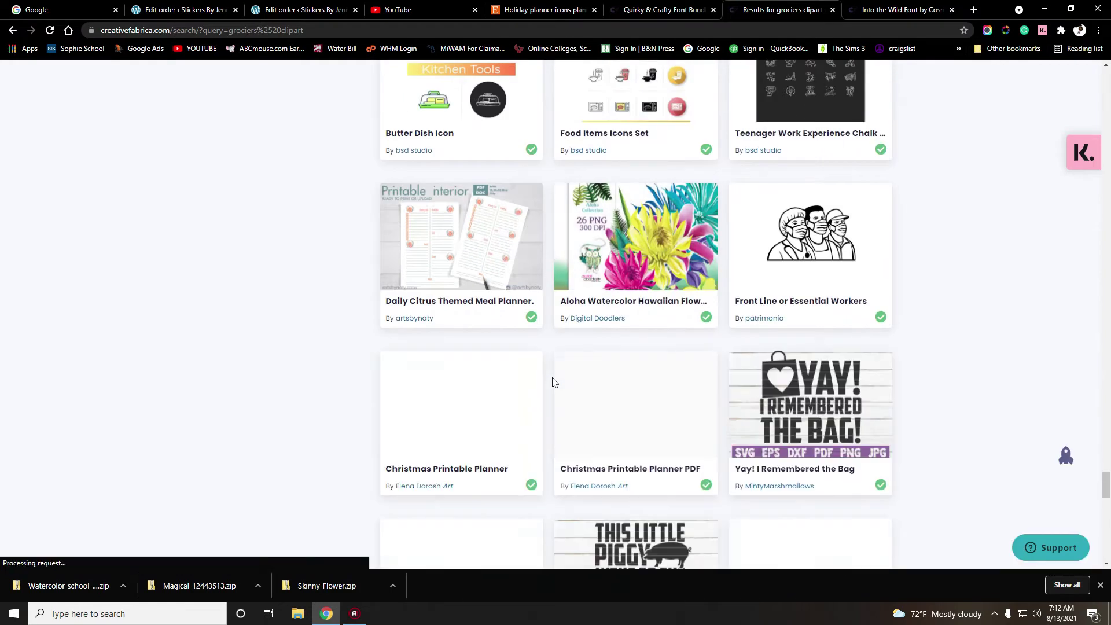
{"action": "scroll", "coordinate": [552, 377], "scroll_direction": "down", "scroll_amount": 16}
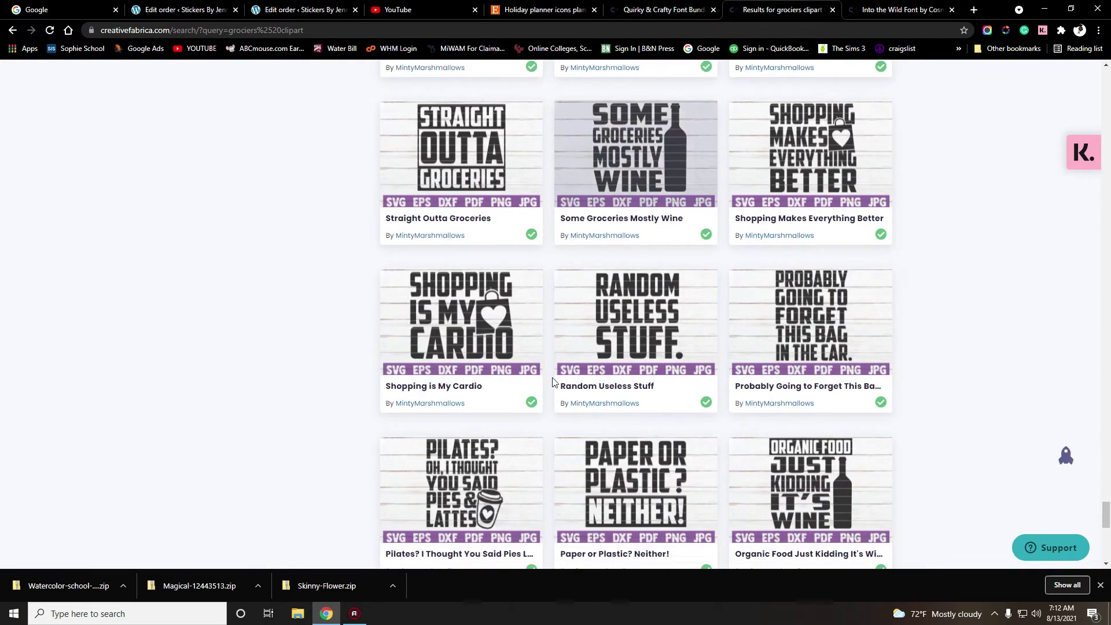
{"action": "scroll", "coordinate": [739, 441], "scroll_direction": "down", "scroll_amount": 14}
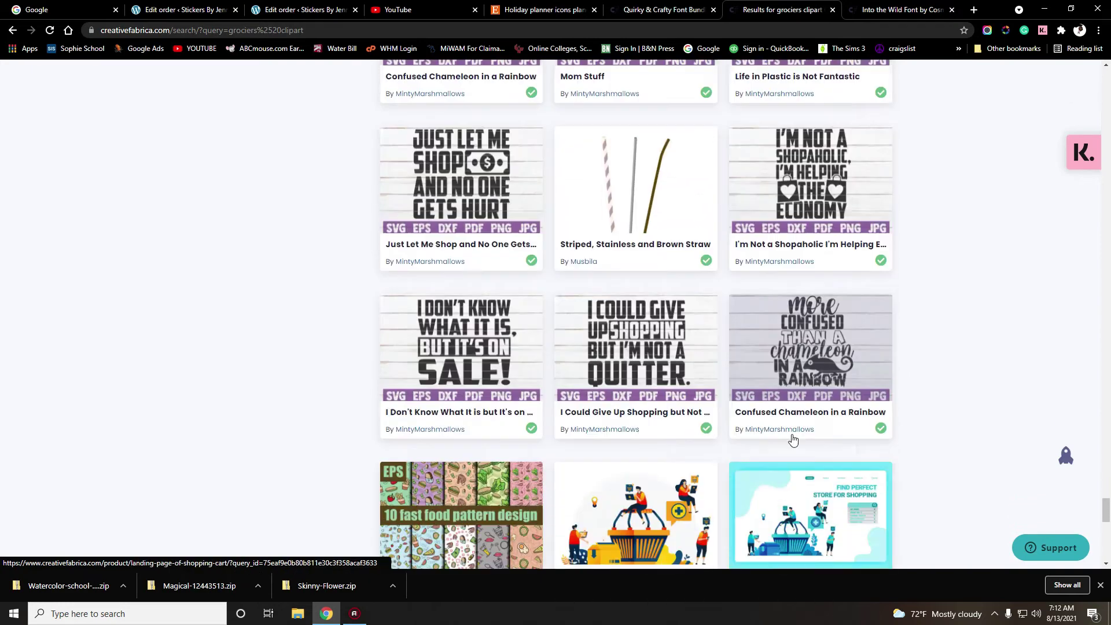
{"action": "scroll", "coordinate": [787, 438], "scroll_direction": "down", "scroll_amount": 6}
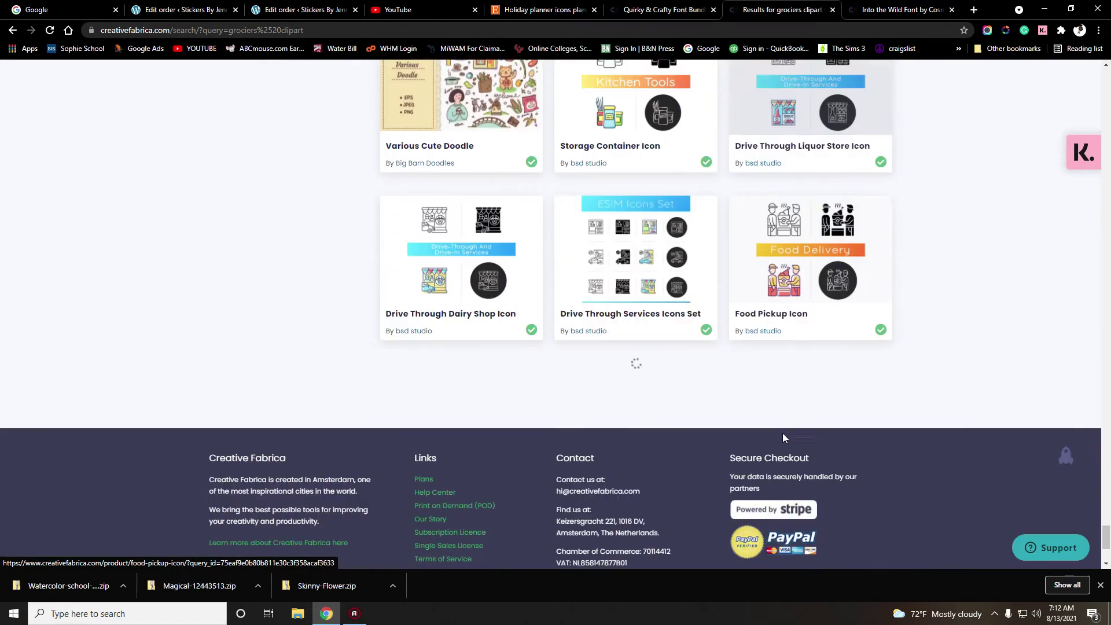
Step: Search Creative Fabrica for 'grocery shopping'
{"action": "left_click_drag", "start_coordinate": [1107, 501], "coordinate": [1107, 81]}
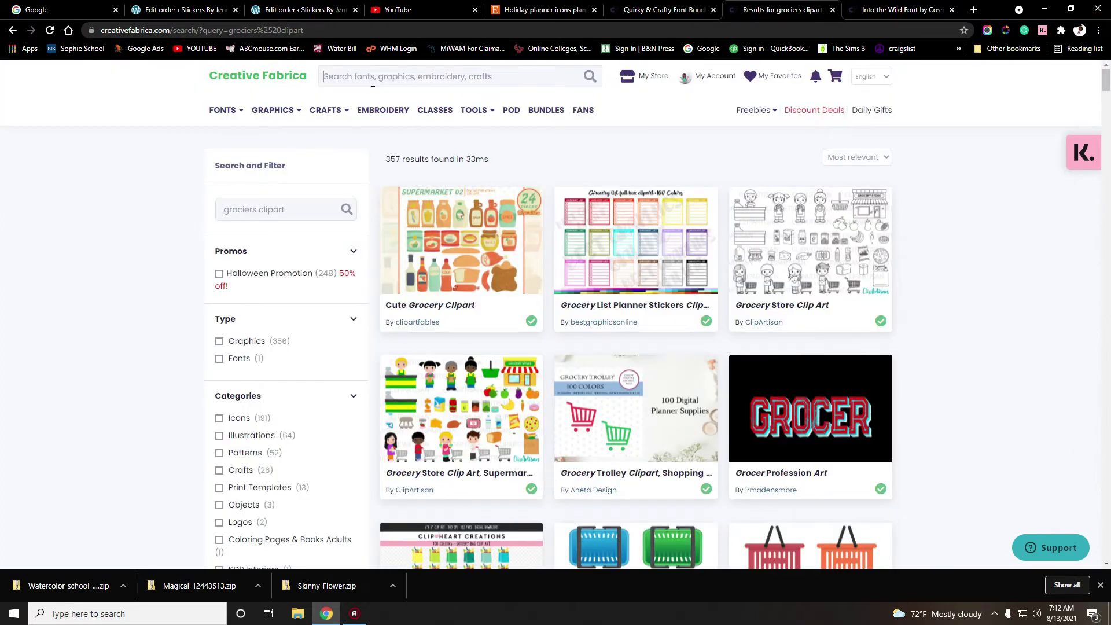
{"action": "type", "text": "gtov"}
{"action": "key", "text": "BackSpace"}
{"action": "key", "text": "BackSpace"}
{"action": "key", "text": "BackSpace"}
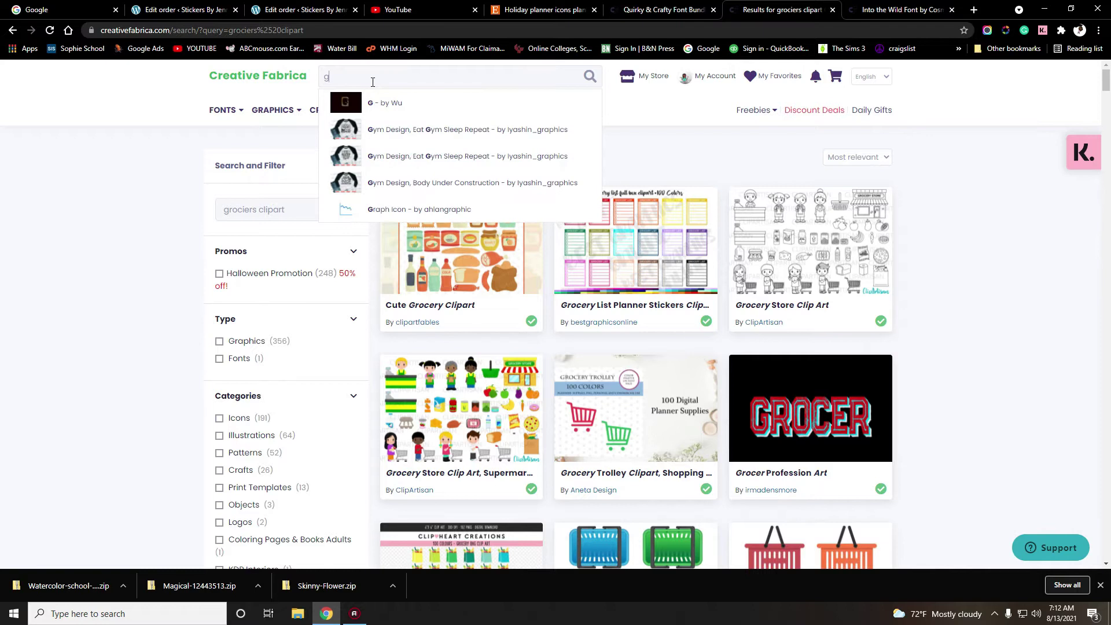
{"action": "type", "text": "rocery "}
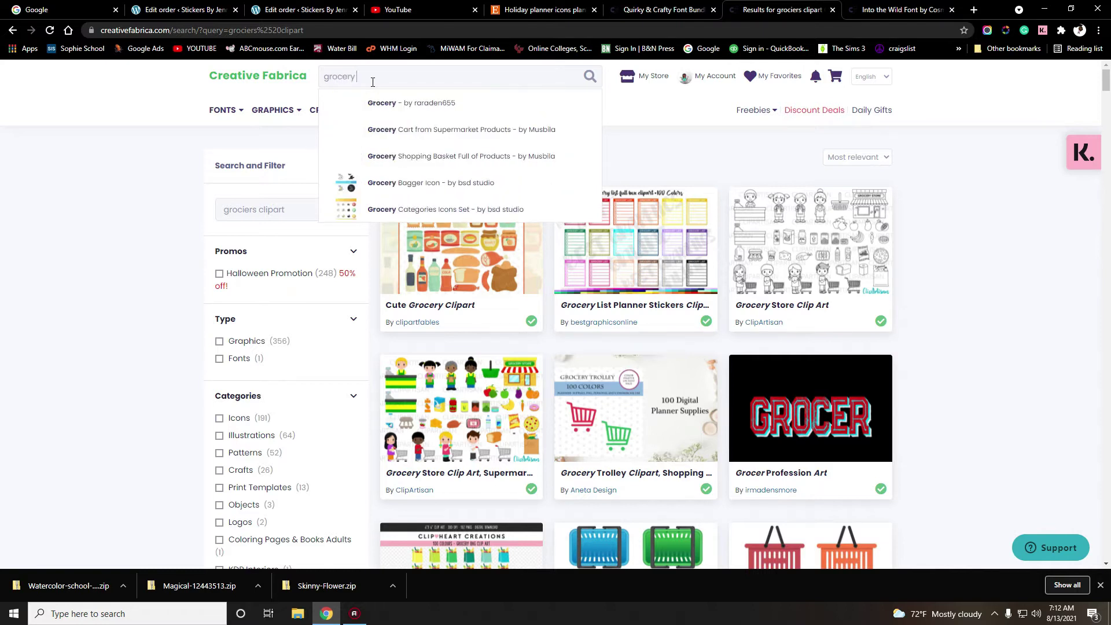
{"action": "type", "text": "shopping"}
{"action": "key", "text": "Return"}
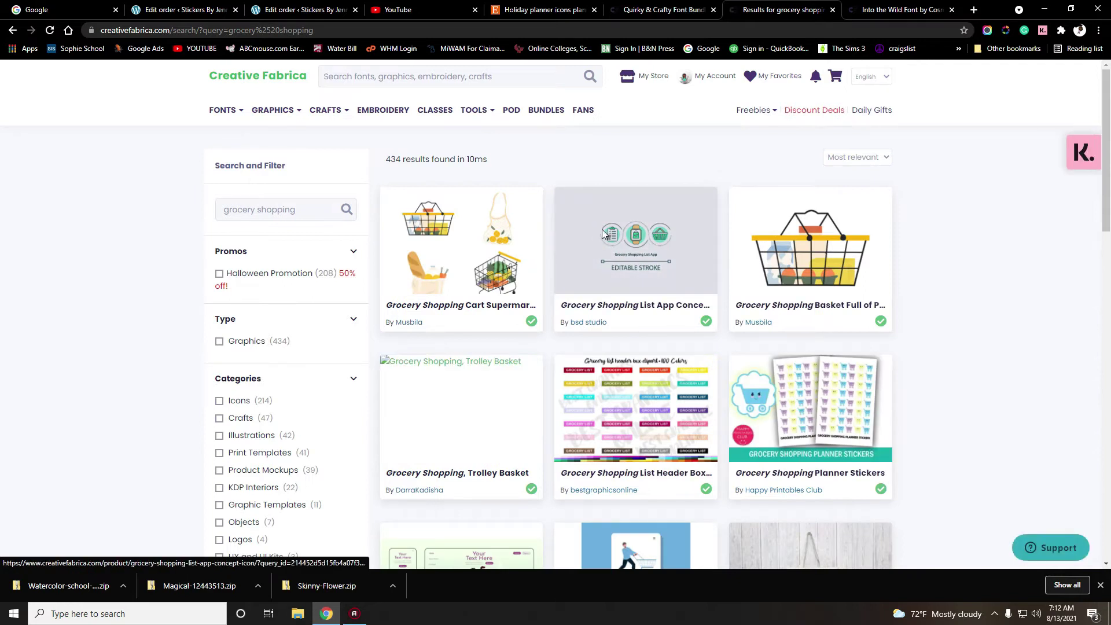
Step: Scroll the grocery results, including Grocery Icon and Grocery Store Clip Art designs
{"action": "scroll", "coordinate": [488, 279], "scroll_direction": "down", "scroll_amount": 4}
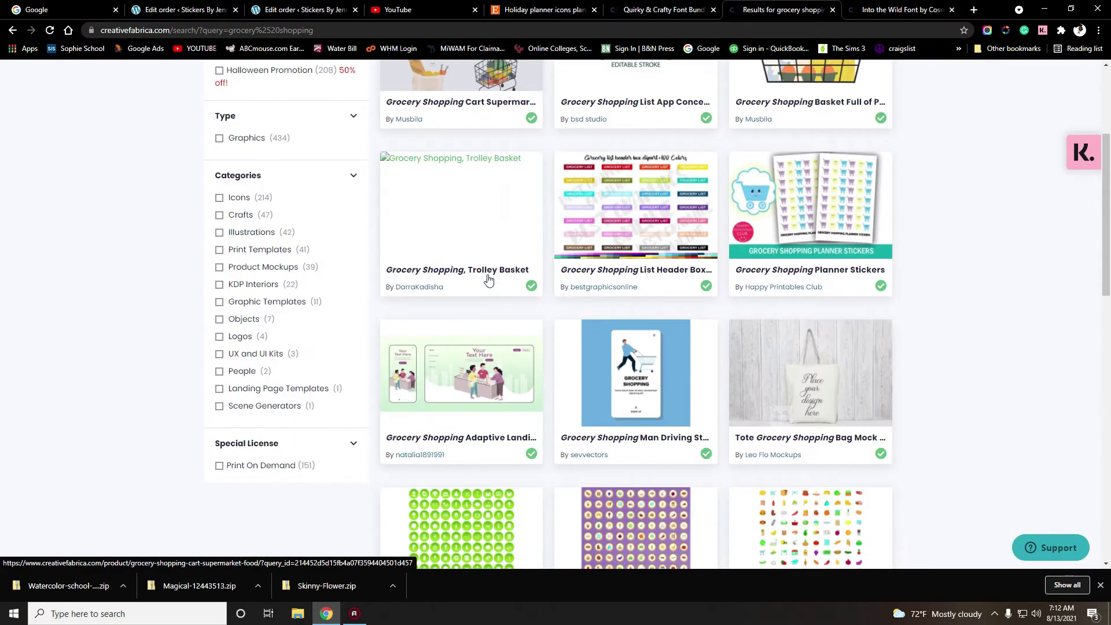
{"action": "scroll", "coordinate": [487, 272], "scroll_direction": "up", "scroll_amount": 2}
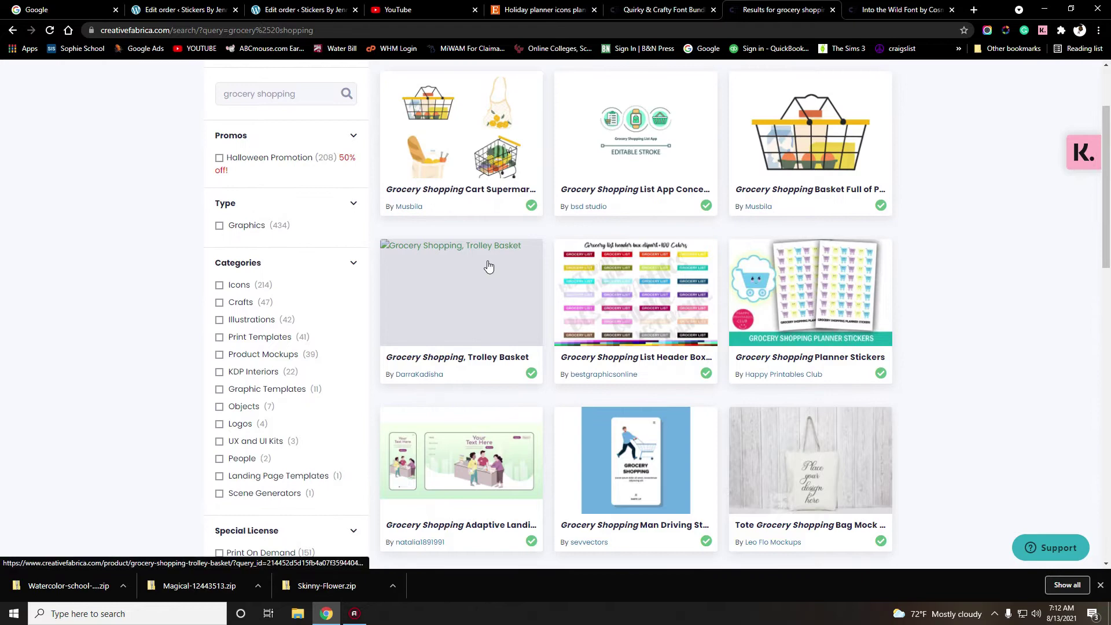
{"action": "scroll", "coordinate": [488, 265], "scroll_direction": "down", "scroll_amount": 12}
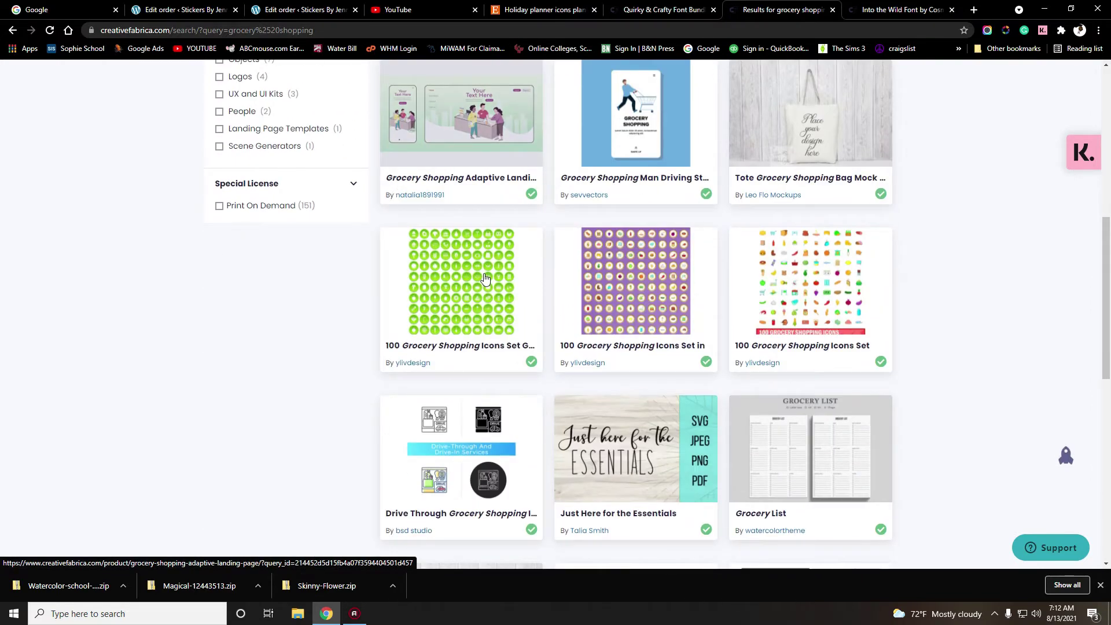
{"action": "scroll", "coordinate": [484, 273], "scroll_direction": "down", "scroll_amount": 12}
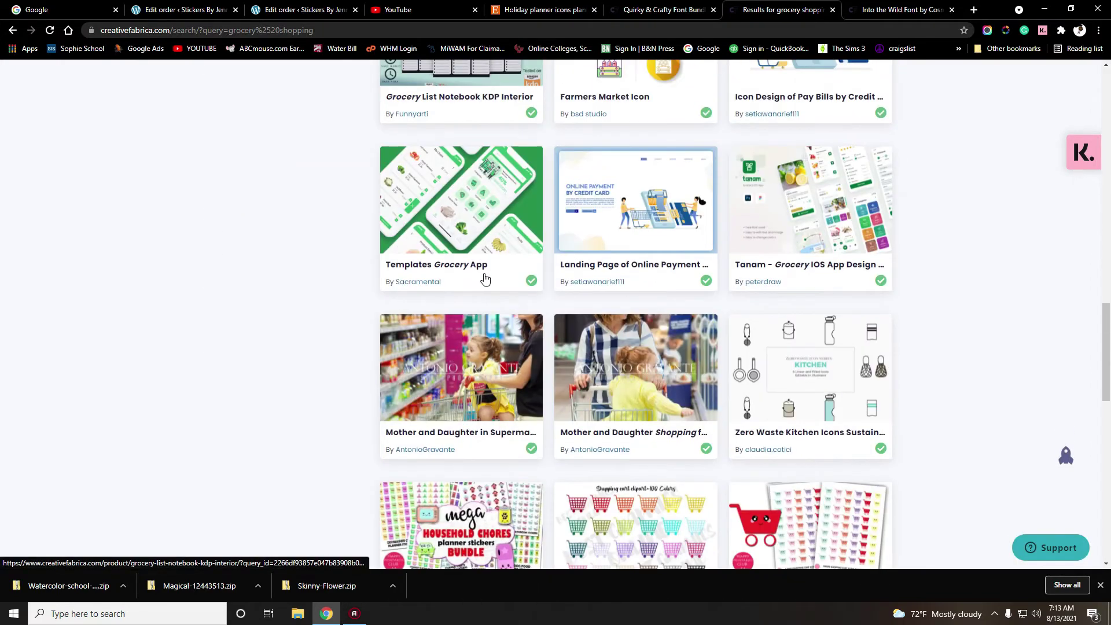
{"action": "scroll", "coordinate": [484, 276], "scroll_direction": "down", "scroll_amount": 3}
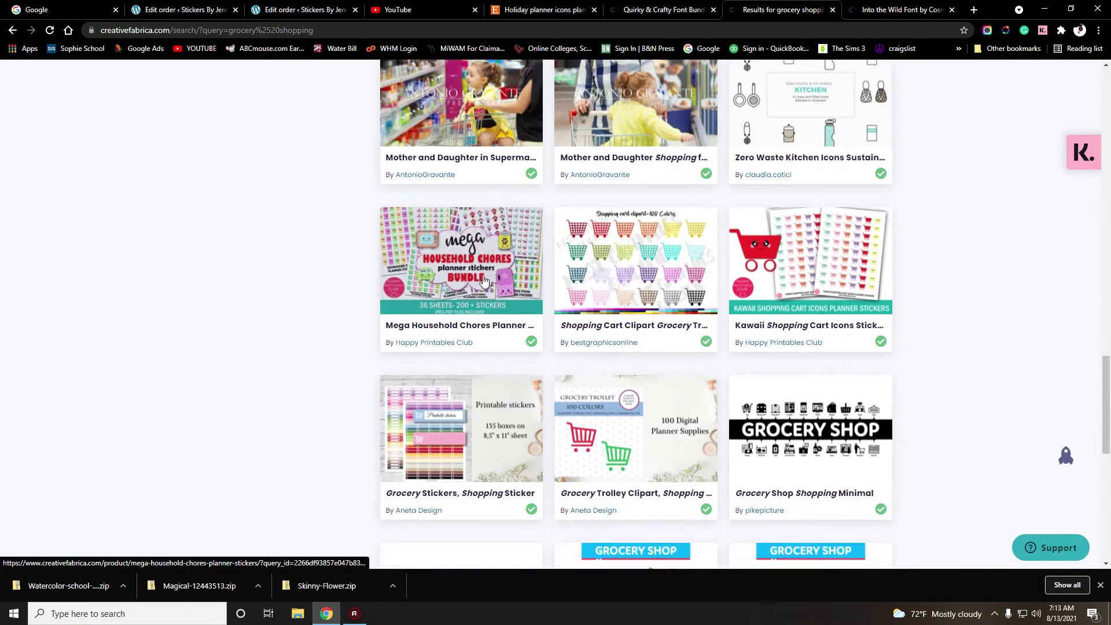
{"action": "scroll", "coordinate": [481, 273], "scroll_direction": "down", "scroll_amount": 9}
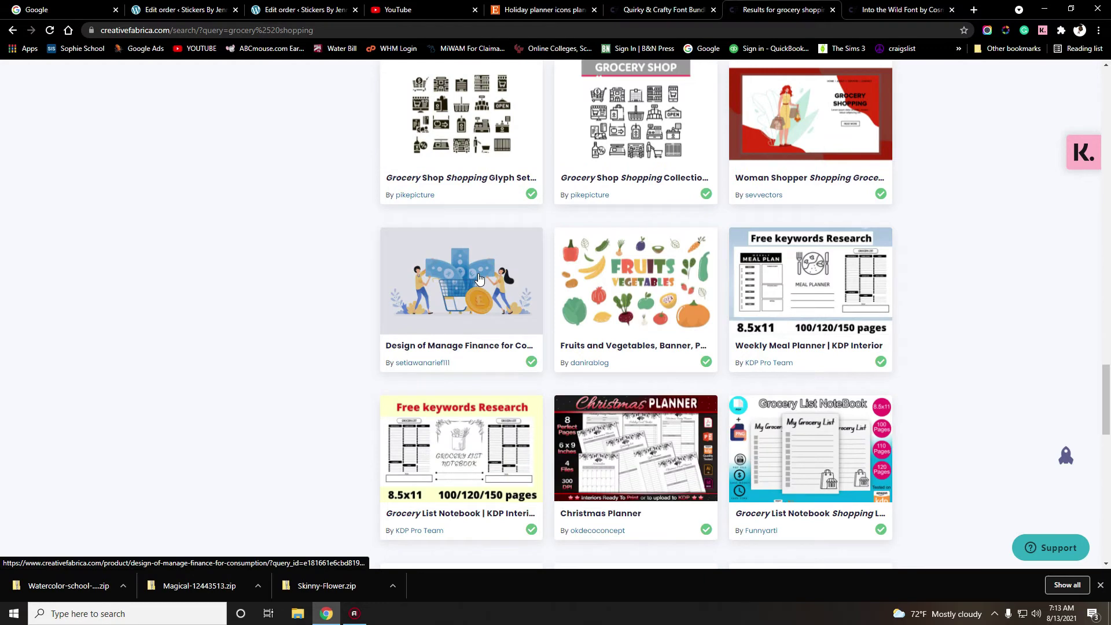
{"action": "scroll", "coordinate": [479, 279], "scroll_direction": "down", "scroll_amount": 6}
{"action": "scroll", "coordinate": [479, 279], "scroll_direction": "down", "scroll_amount": 5}
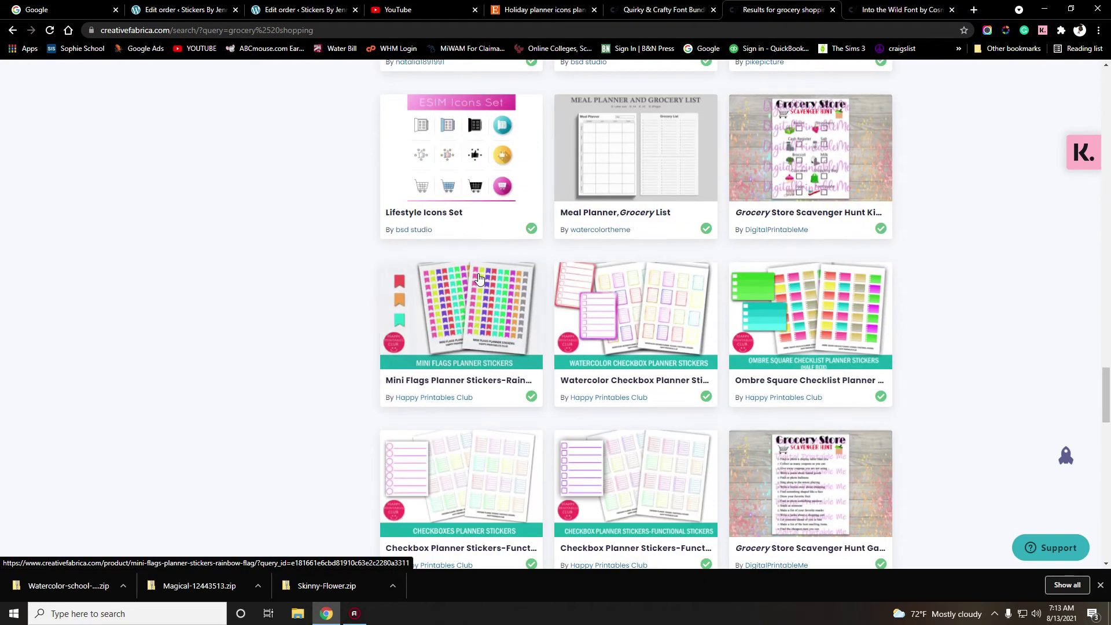
{"action": "scroll", "coordinate": [479, 278], "scroll_direction": "down", "scroll_amount": 20}
{"action": "scroll", "coordinate": [478, 277], "scroll_direction": "down", "scroll_amount": 20}
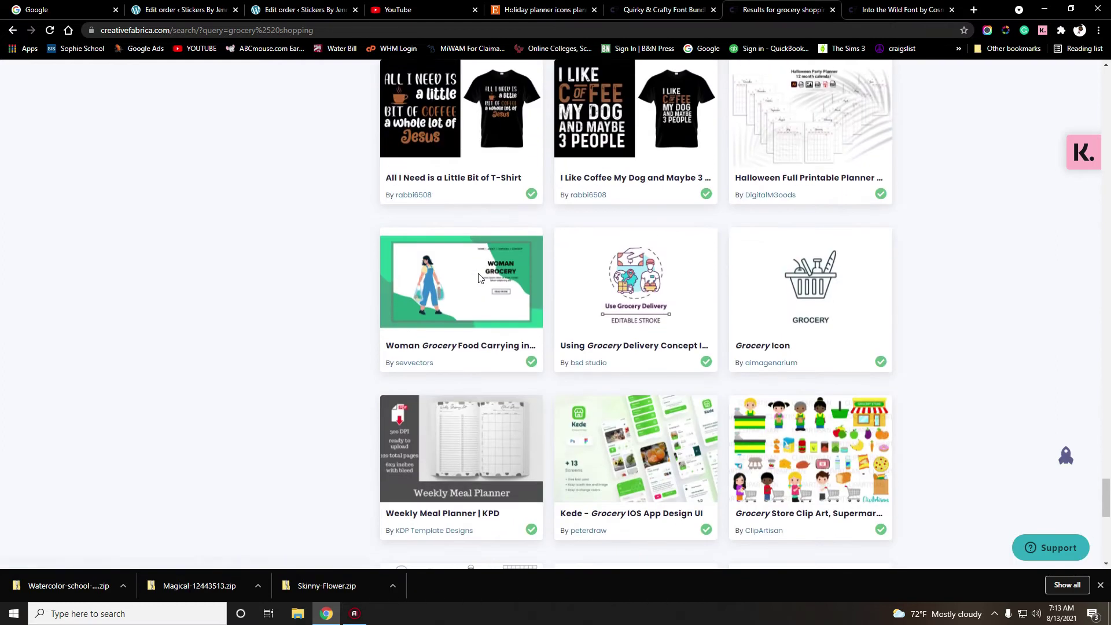
{"action": "scroll", "coordinate": [478, 278], "scroll_direction": "down", "scroll_amount": 3}
Step: Download the Shopping Basket with Products graphic as a Shopping-basket zip file
{"action": "scroll", "coordinate": [661, 281], "scroll_direction": "down", "scroll_amount": 3}
{"action": "left_click", "coordinate": [661, 281]}
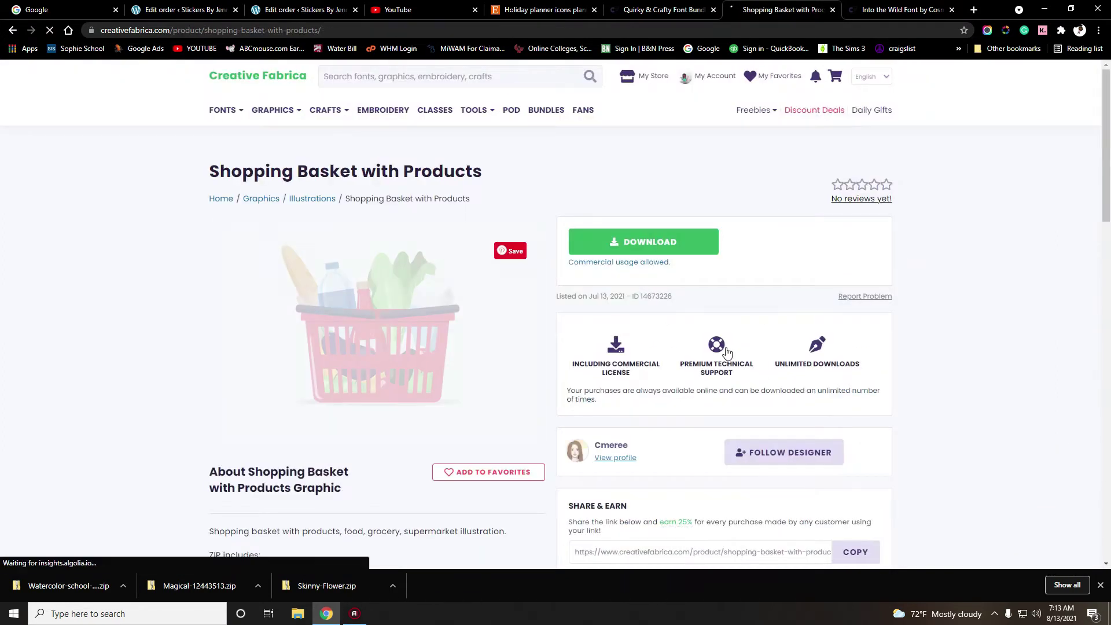
{"action": "left_click", "coordinate": [662, 250]}
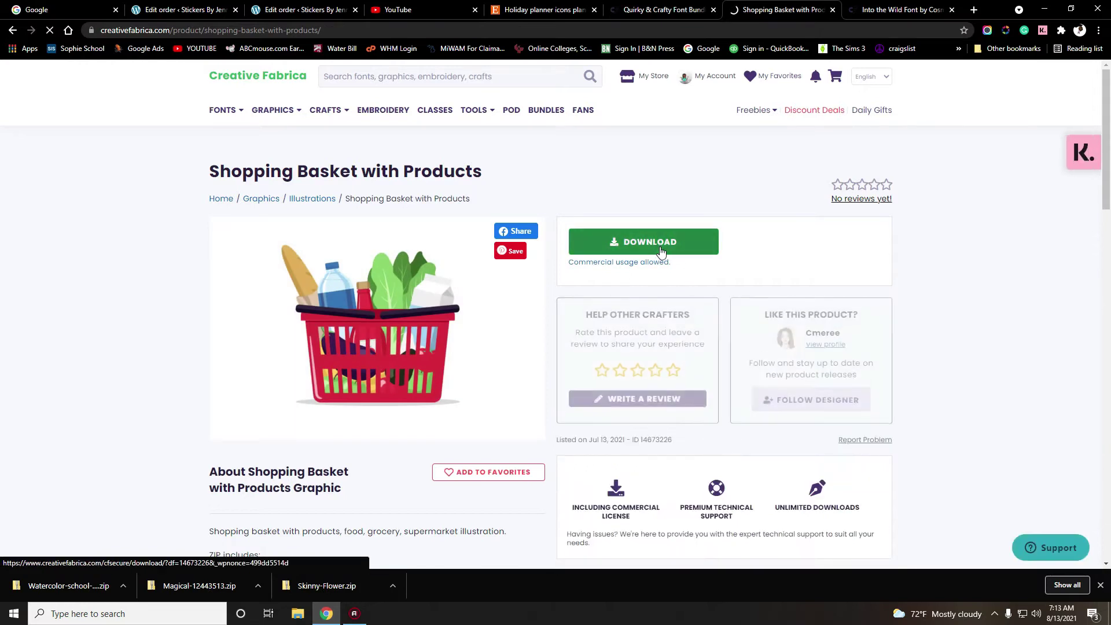
{"action": "left_click", "coordinate": [465, 293]}
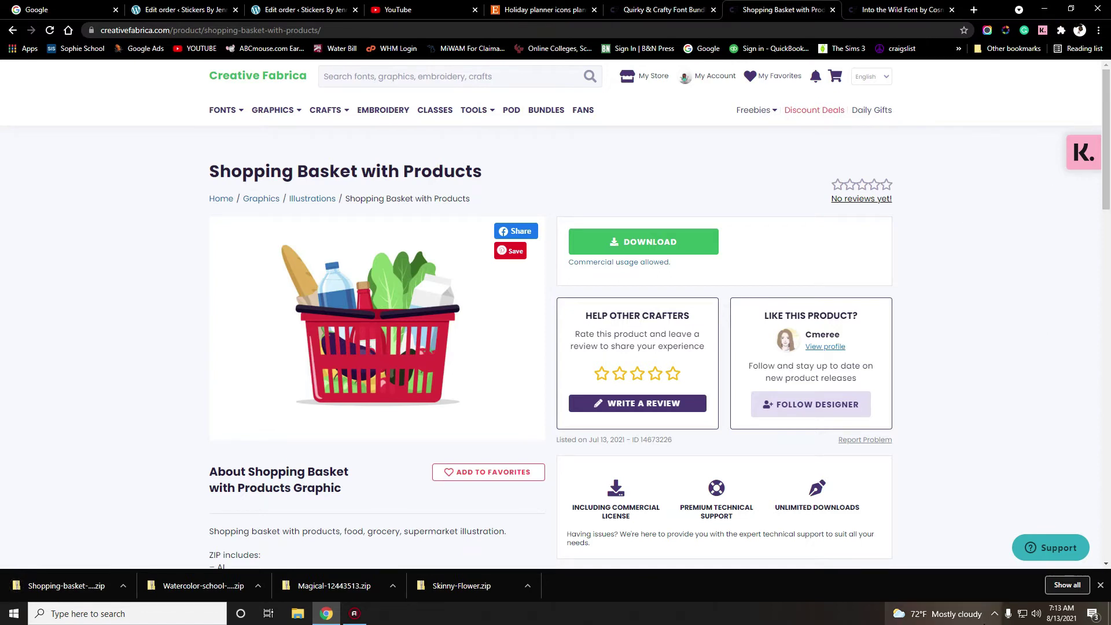
{"action": "left_click", "coordinate": [995, 614]}
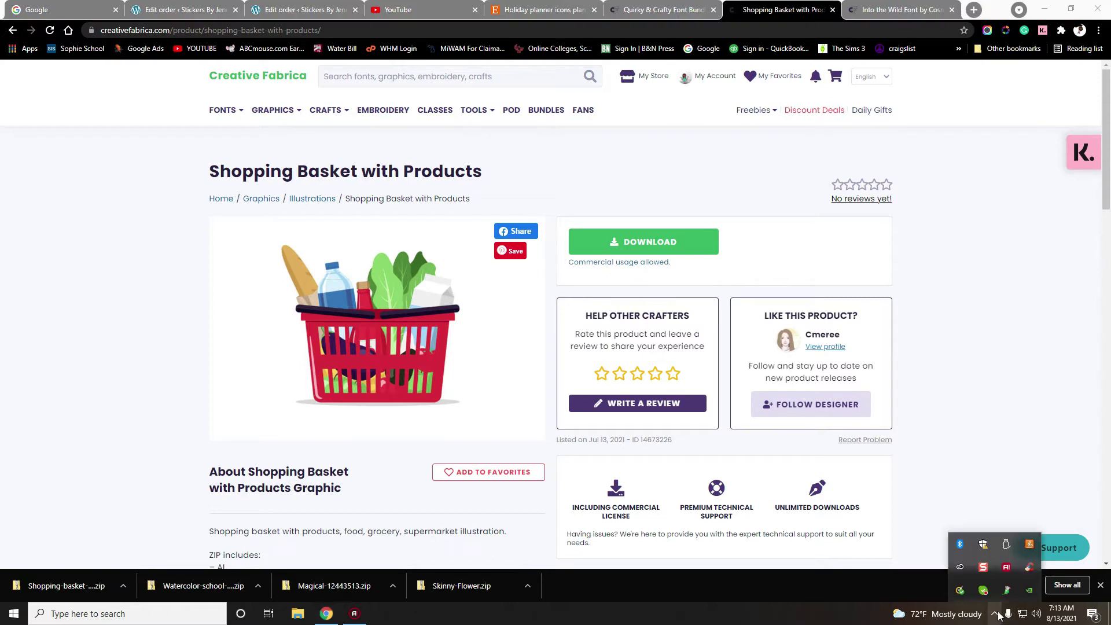
Step: Open Creative Cloud Desktop, then check and close the Cloud Storage panel
{"action": "left_click", "coordinate": [960, 567]}
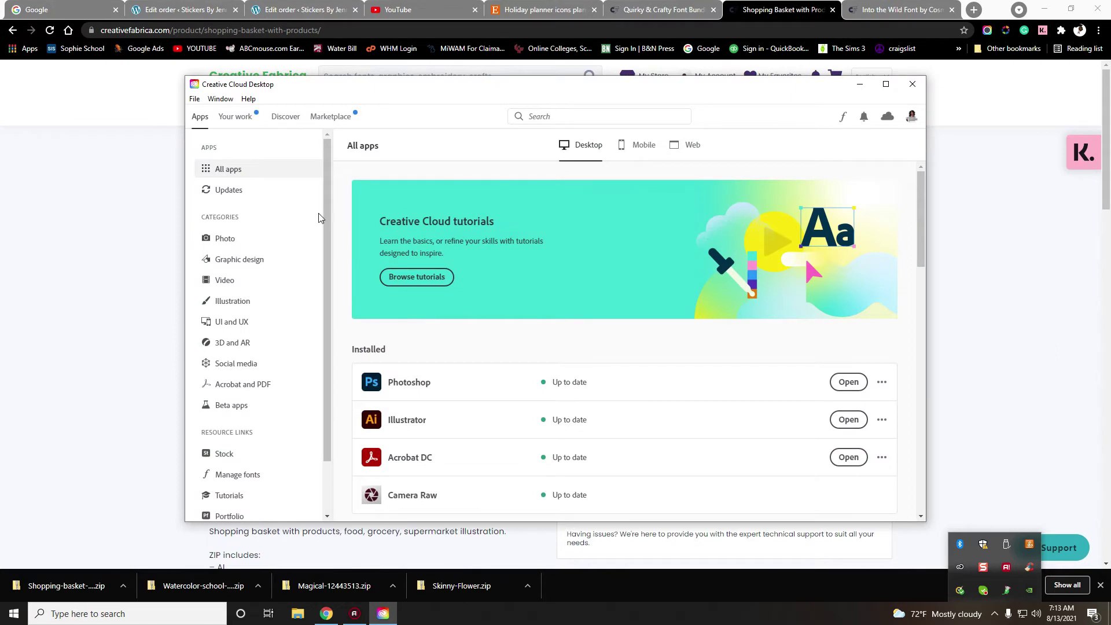
{"action": "left_click", "coordinate": [888, 117]}
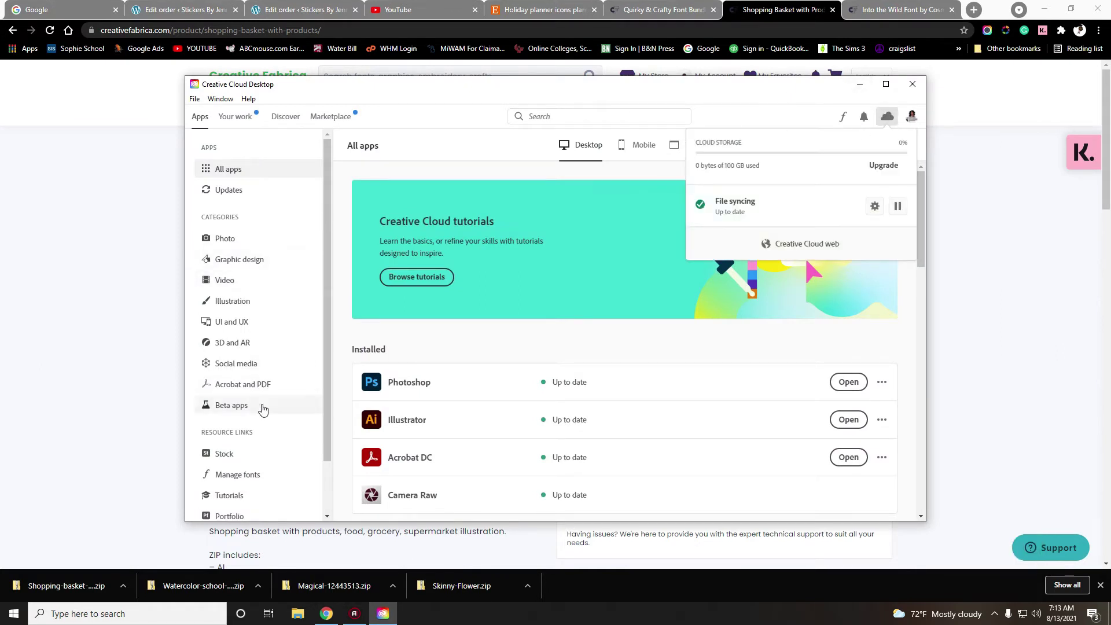
{"action": "scroll", "coordinate": [253, 350], "scroll_direction": "down", "scroll_amount": 2}
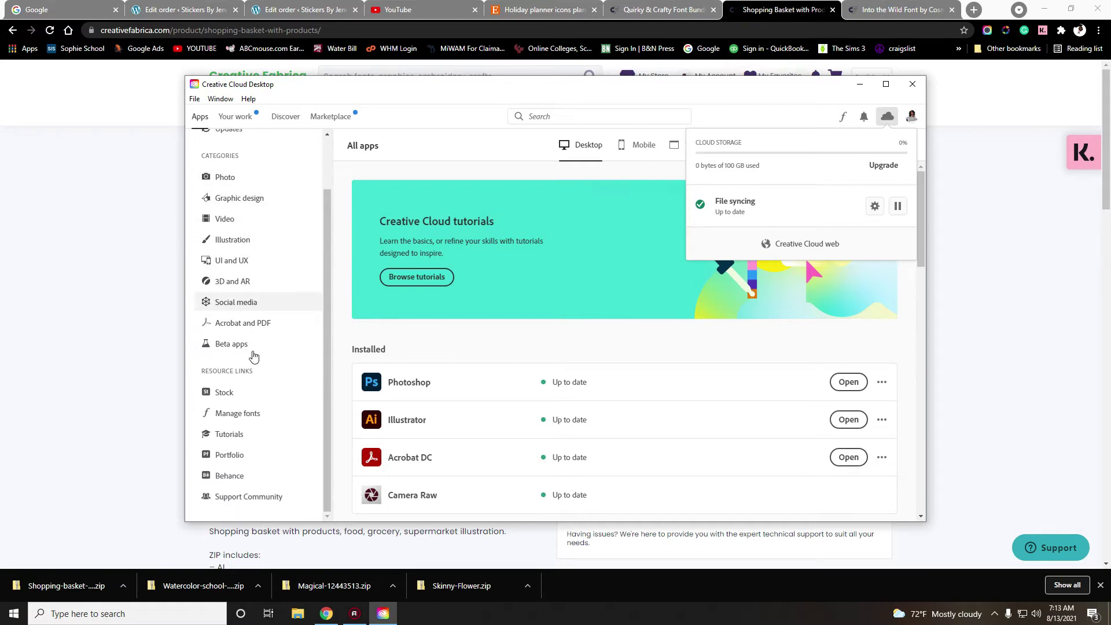
{"action": "scroll", "coordinate": [252, 356], "scroll_direction": "up", "scroll_amount": 2}
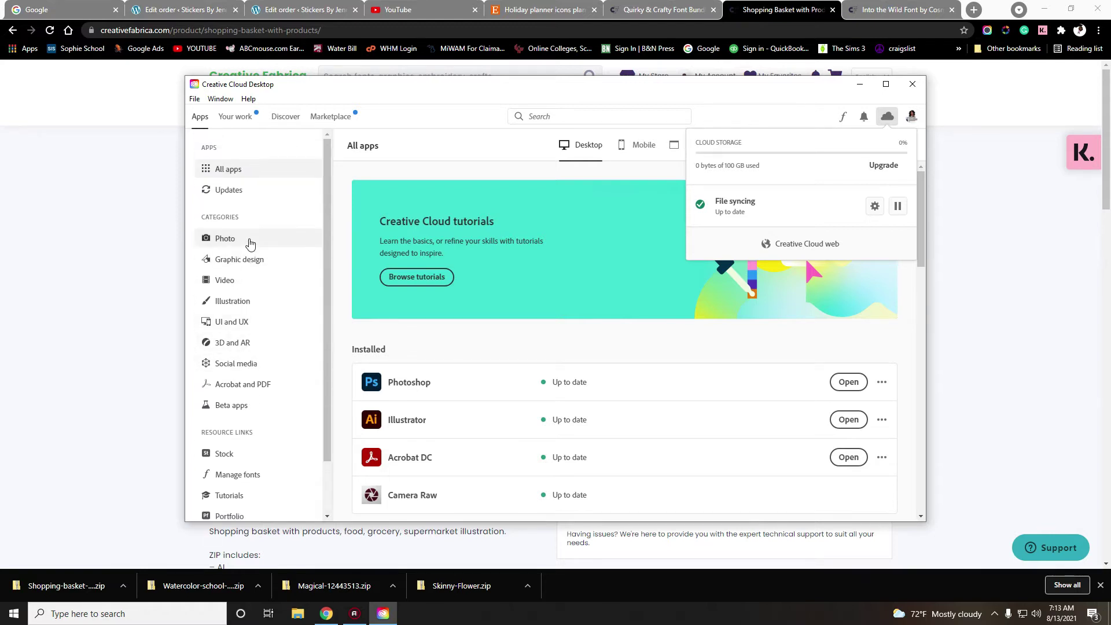
{"action": "left_click", "coordinate": [448, 161]}
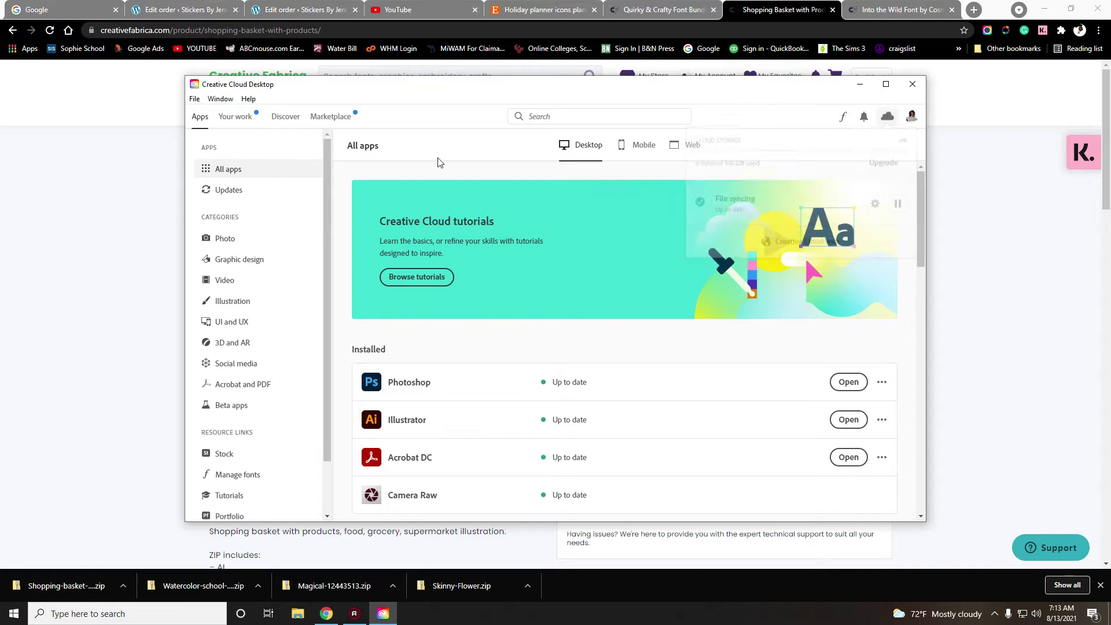
Step: Go to the Adobe Fonts Active fonts page in Creative Cloud
{"action": "left_click", "coordinate": [843, 119]}
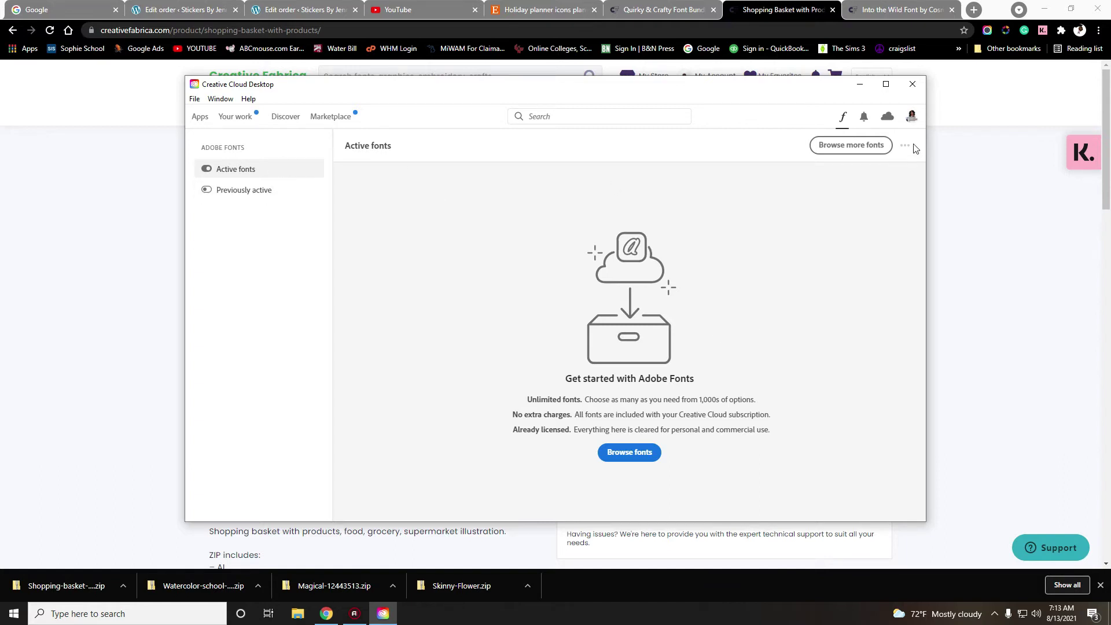
{"action": "left_click", "coordinate": [203, 117]}
{"action": "scroll", "coordinate": [217, 347], "scroll_direction": "down", "scroll_amount": 3}
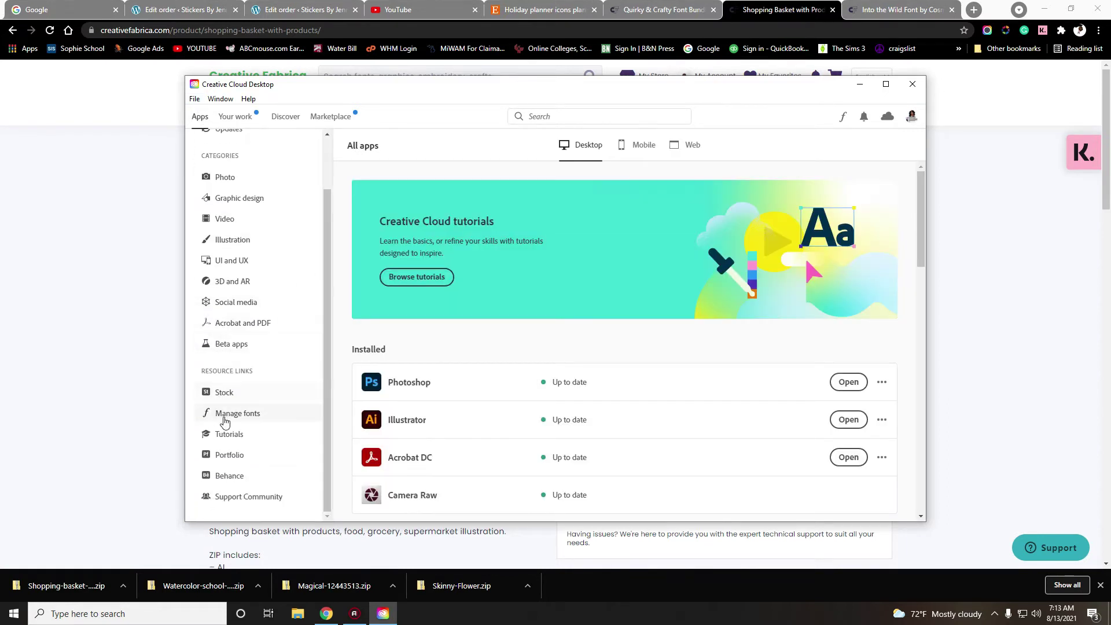
{"action": "left_click", "coordinate": [225, 420]}
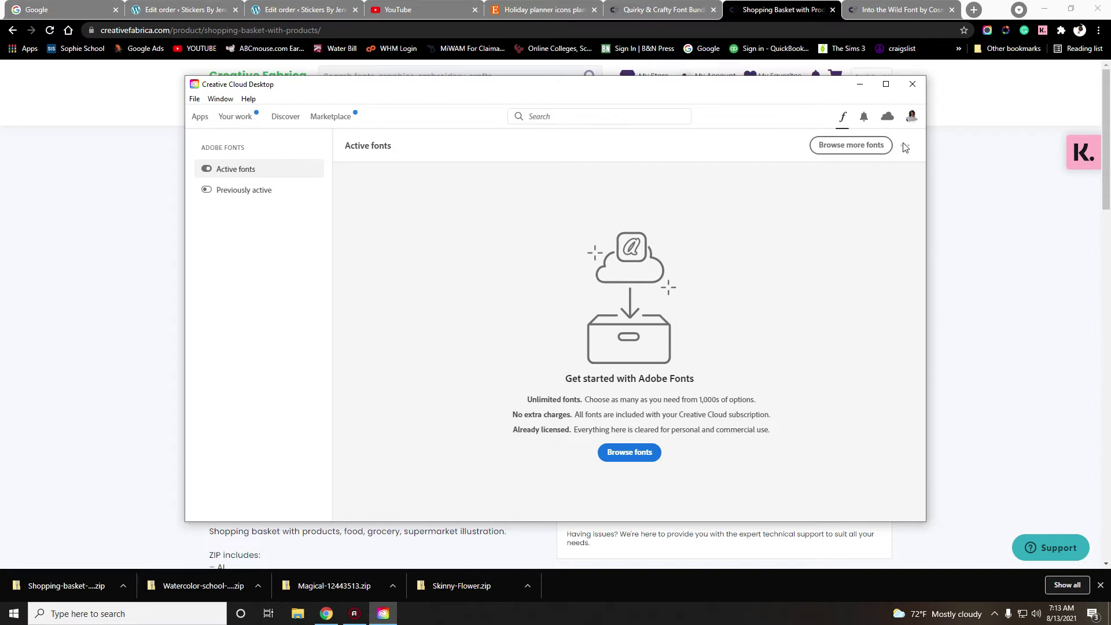
Step: Browse Adobe Fonts online, close the sign-in tab, and glance at Previously active fonts
{"action": "left_click", "coordinate": [630, 452]}
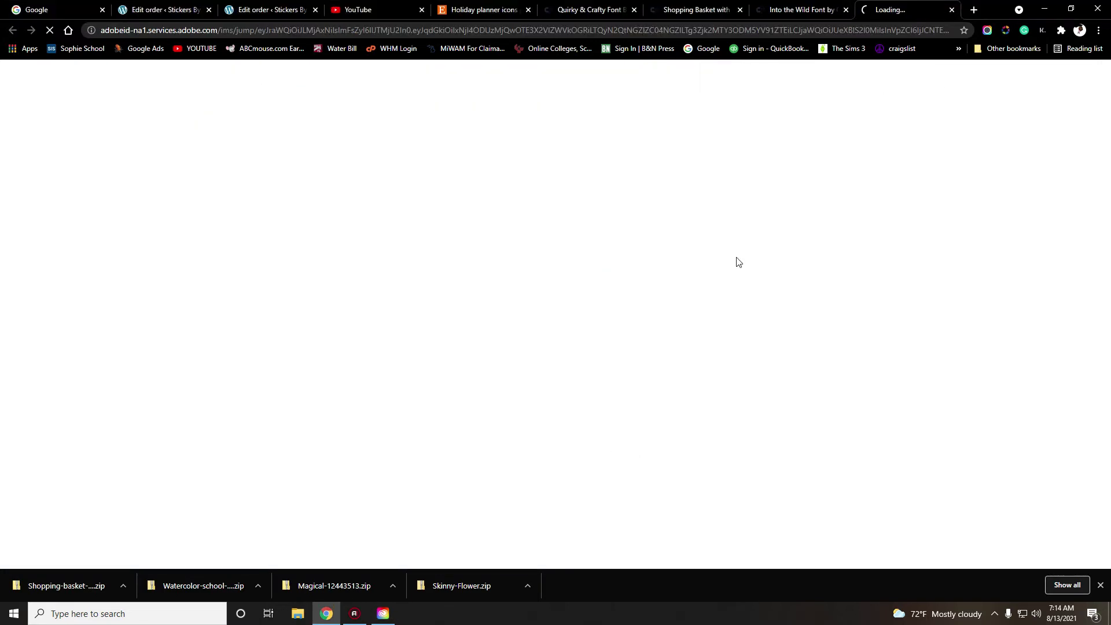
{"action": "left_click", "coordinate": [952, 10]}
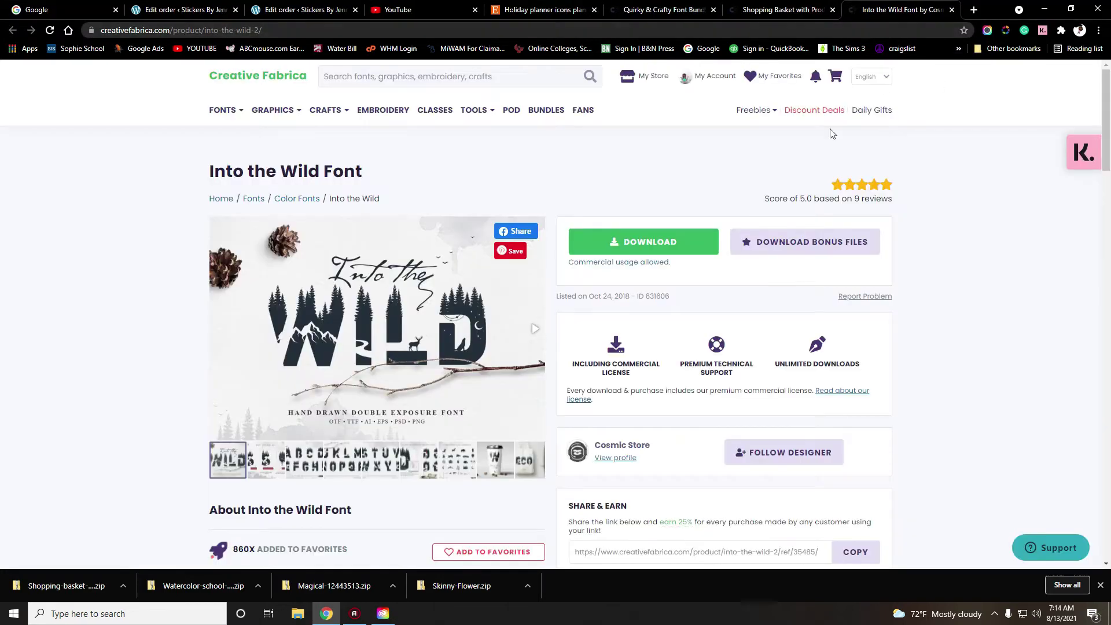
{"action": "left_click", "coordinate": [383, 613]}
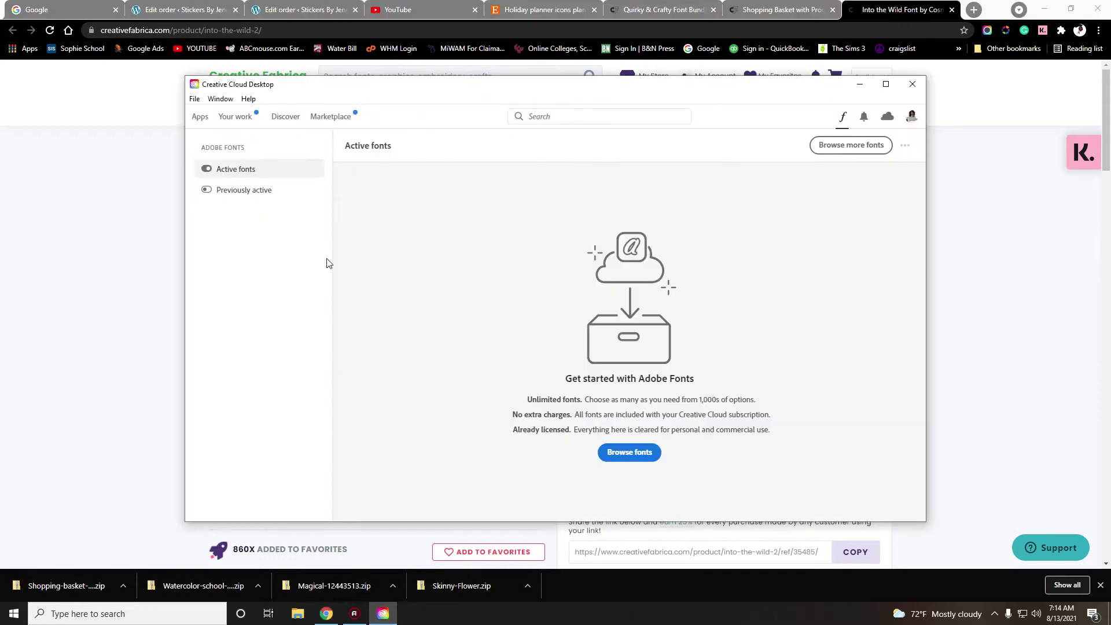
{"action": "left_click", "coordinate": [234, 192]}
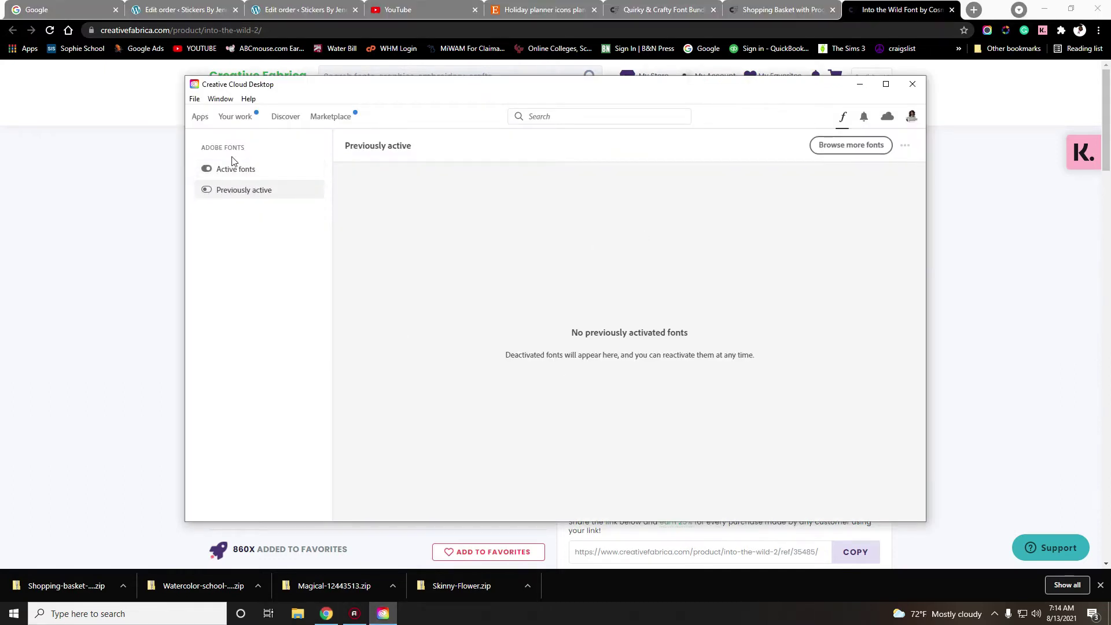
{"action": "left_click", "coordinate": [234, 170]}
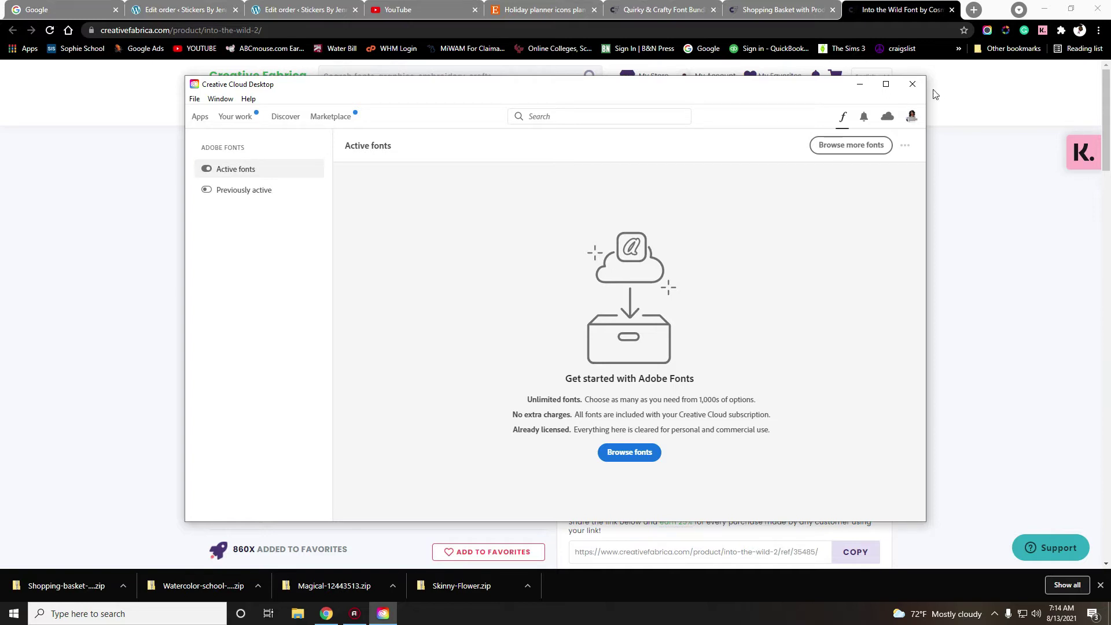
Step: Check Notifications and Cloud Storage, then minimize Creative Cloud Desktop
{"action": "left_click", "coordinate": [864, 117]}
{"action": "left_click", "coordinate": [887, 118]}
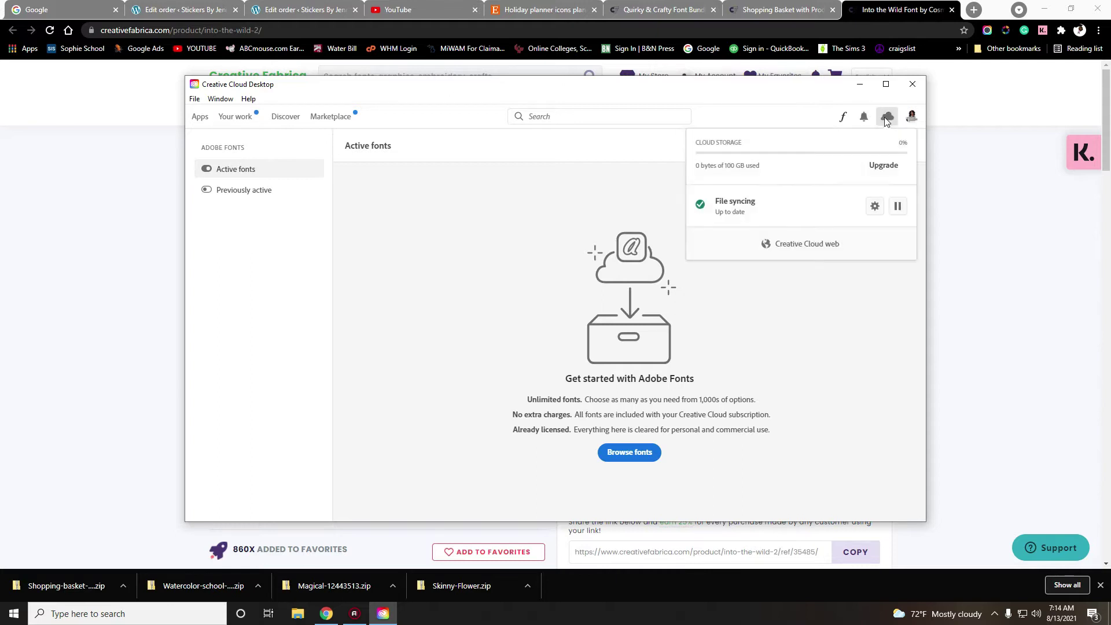
{"action": "left_click", "coordinate": [861, 119]}
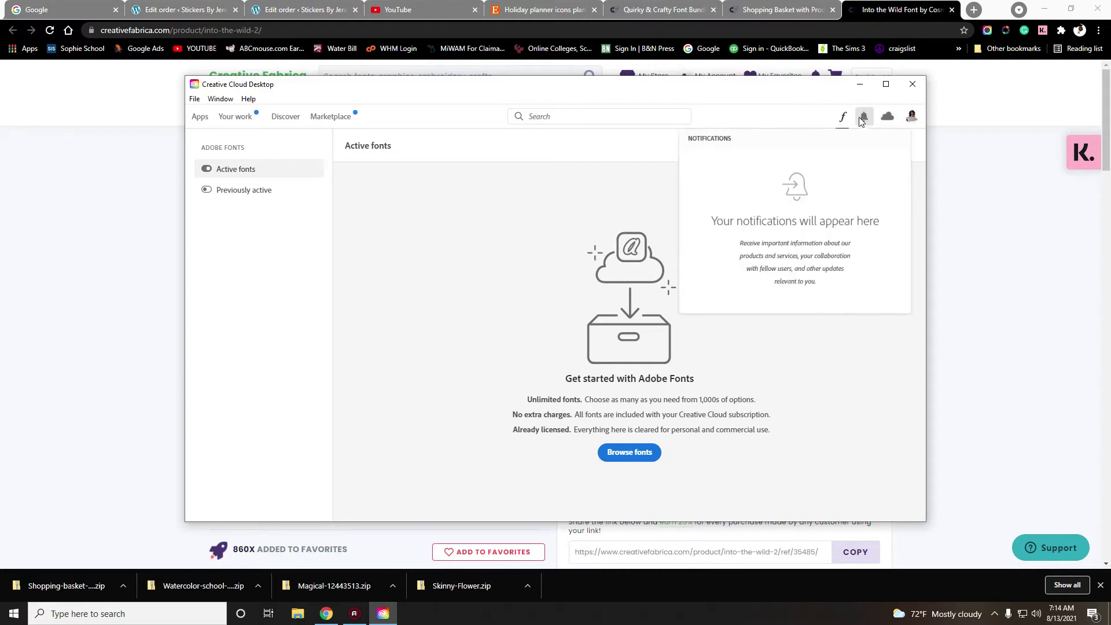
{"action": "left_click", "coordinate": [862, 120]}
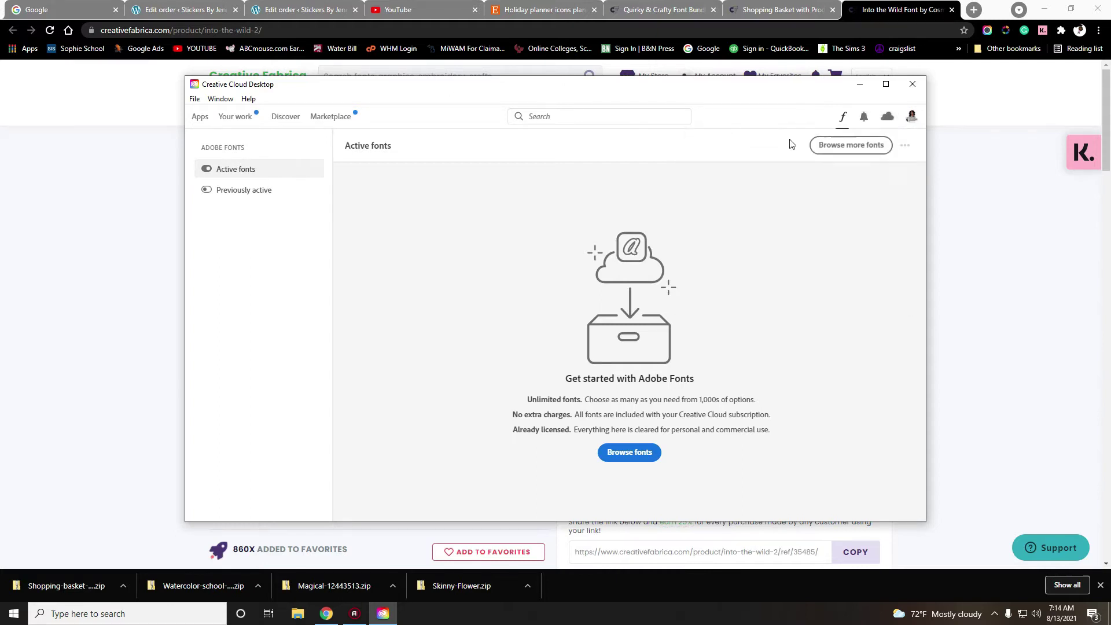
{"action": "left_click", "coordinate": [382, 615]}
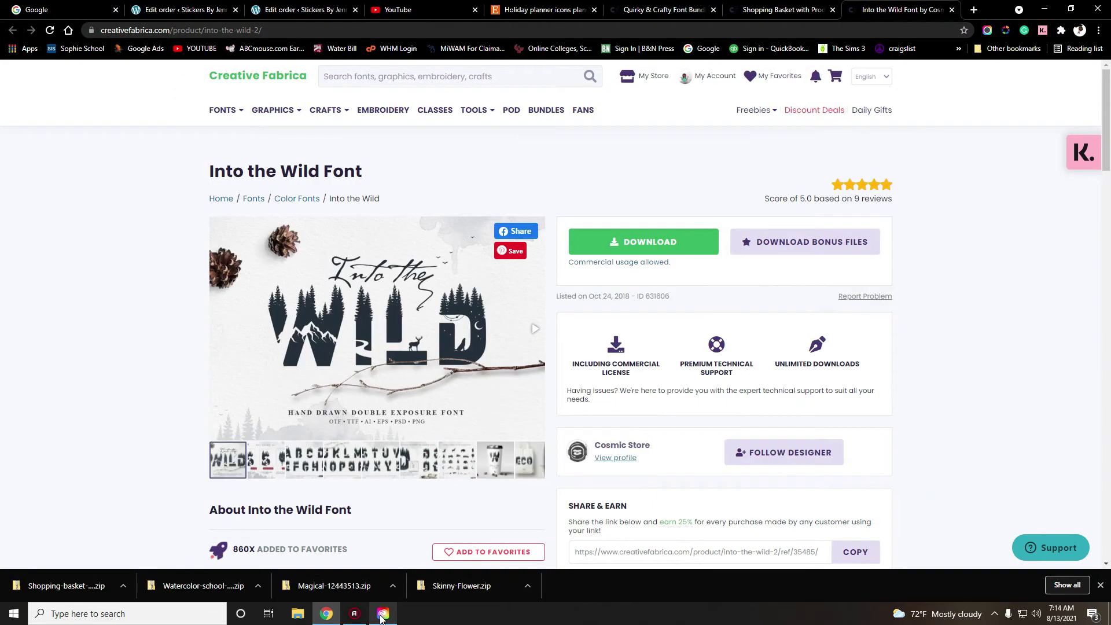
Step: Switch to the Photoshop window showing scriptstickers.psd
{"action": "mouse_move", "coordinate": [354, 619]}
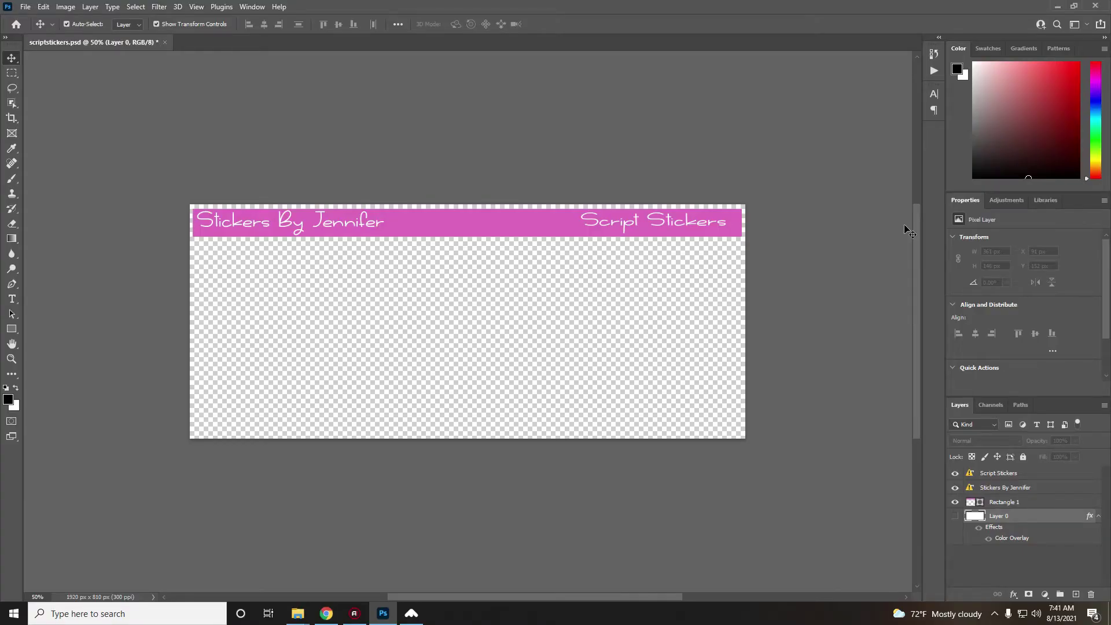
{"action": "left_click", "coordinate": [1054, 5]}
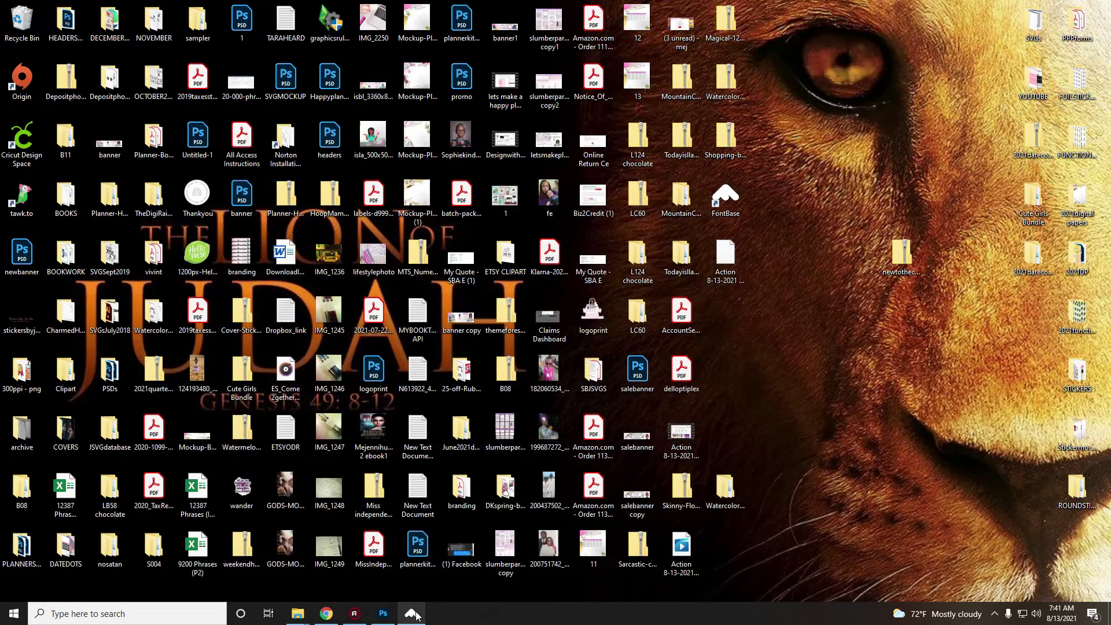
{"action": "left_click", "coordinate": [414, 614]}
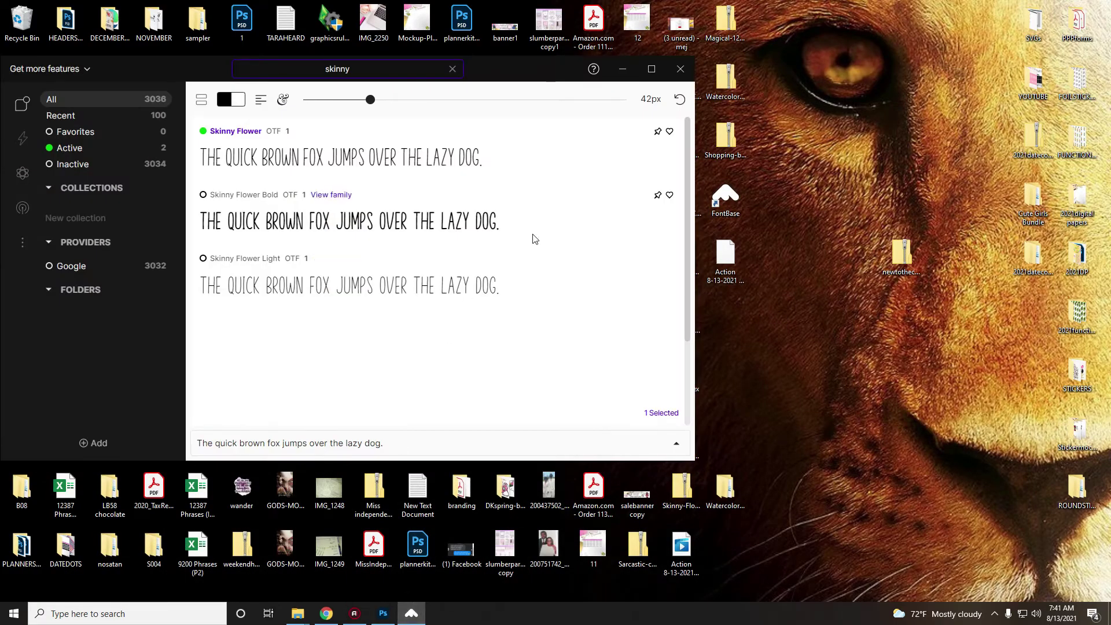
{"action": "left_click", "coordinate": [621, 70]}
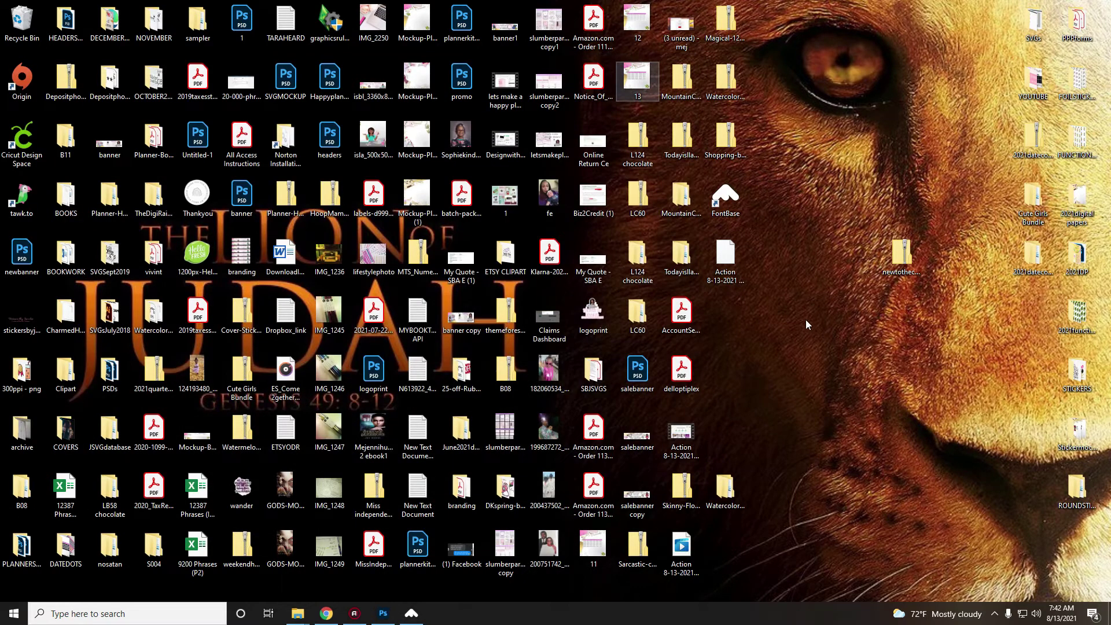
{"action": "left_click", "coordinate": [385, 617]}
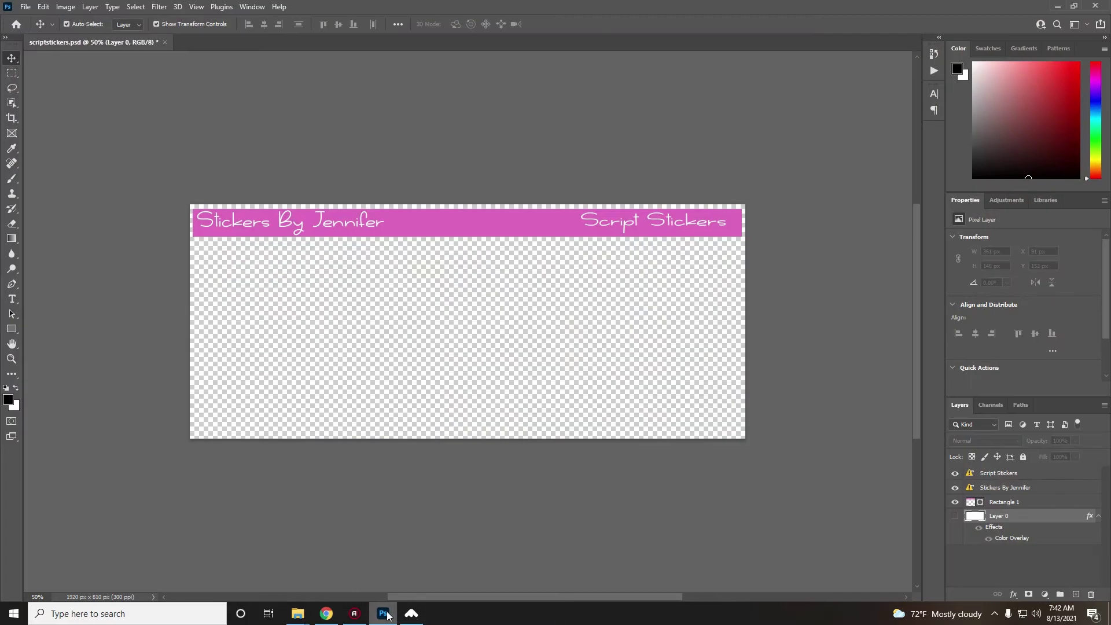
{"action": "left_click", "coordinate": [68, 7]}
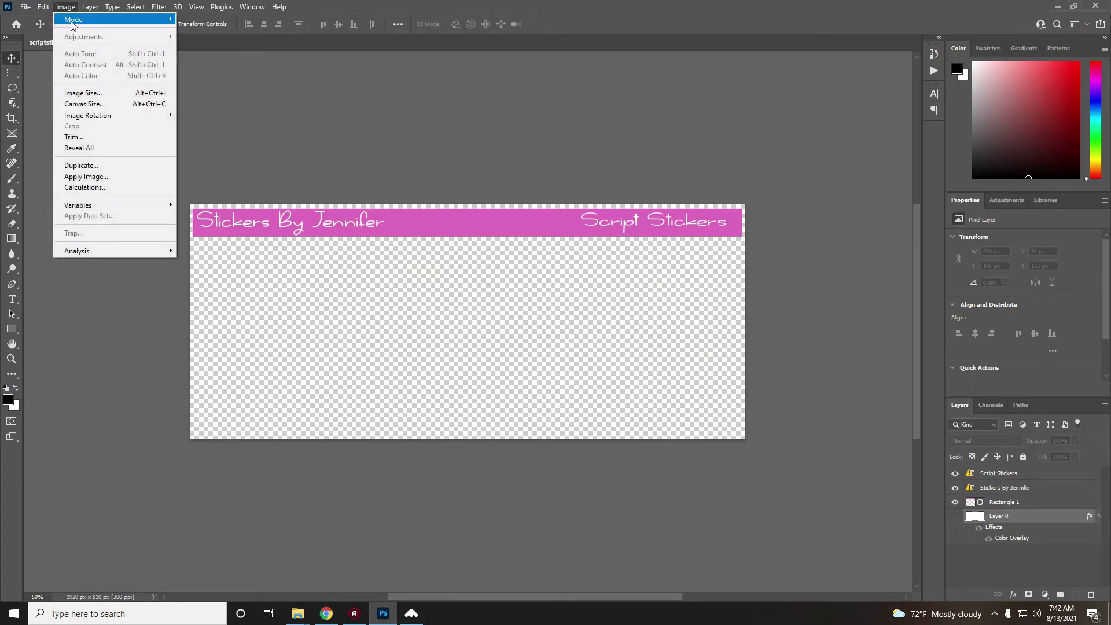
{"action": "left_click", "coordinate": [77, 94]}
{"action": "left_click", "coordinate": [678, 195]}
{"action": "left_click", "coordinate": [673, 219]}
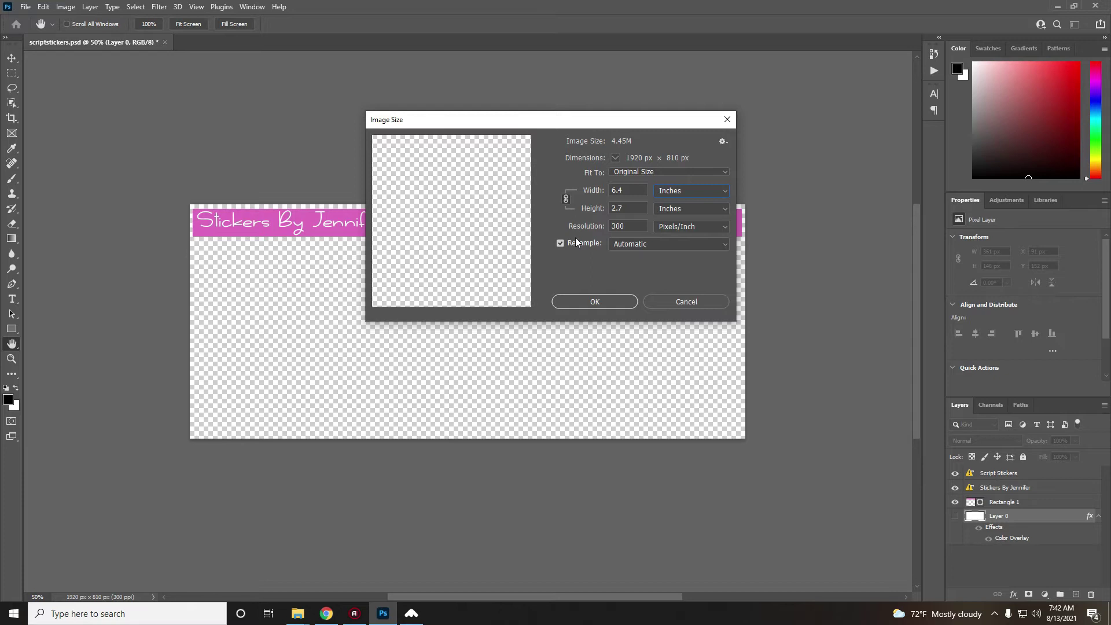
{"action": "left_click", "coordinate": [669, 303]}
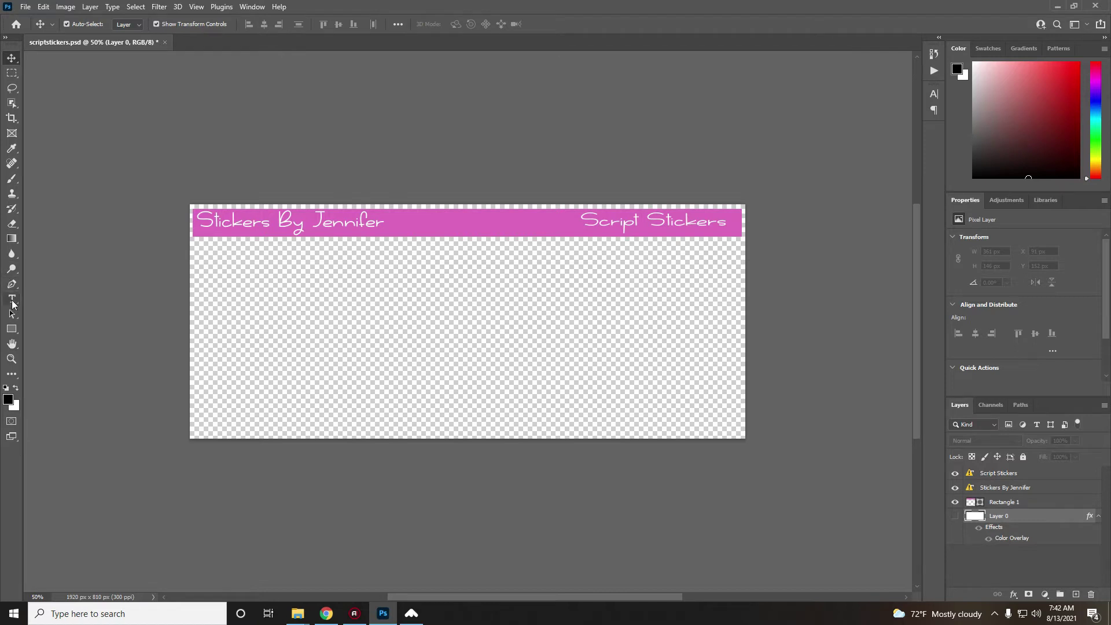
{"action": "left_click", "coordinate": [12, 298]}
Step: Add text layers 'School' and 'Supplies' below the pink header
{"action": "left_click", "coordinate": [224, 267]}
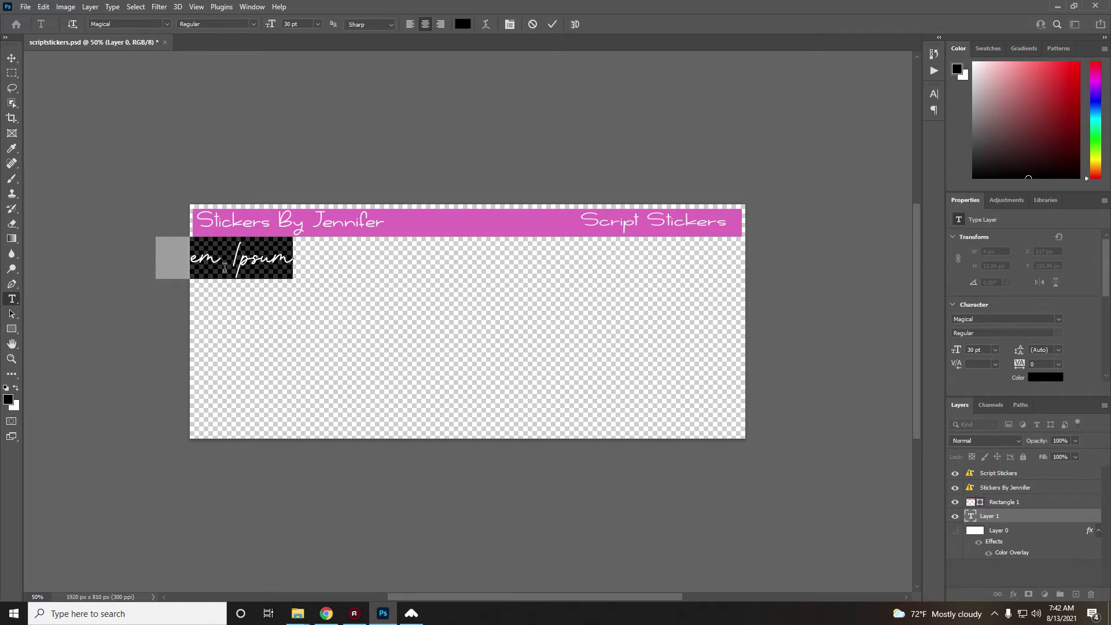
{"action": "type", "text": "School"}
{"action": "left_click", "coordinate": [12, 58]}
{"action": "left_click_drag", "start_coordinate": [220, 265], "coordinate": [239, 269]}
{"action": "left_click", "coordinate": [11, 298]}
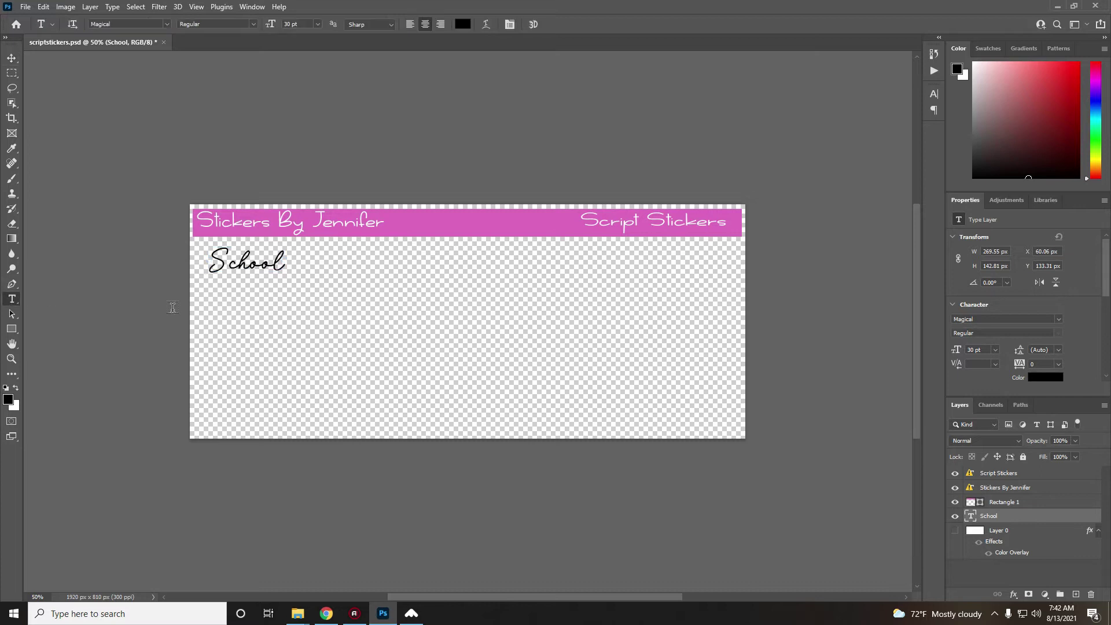
{"action": "left_click", "coordinate": [257, 314]}
{"action": "type", "text": "Supplies"}
{"action": "left_click", "coordinate": [12, 58]}
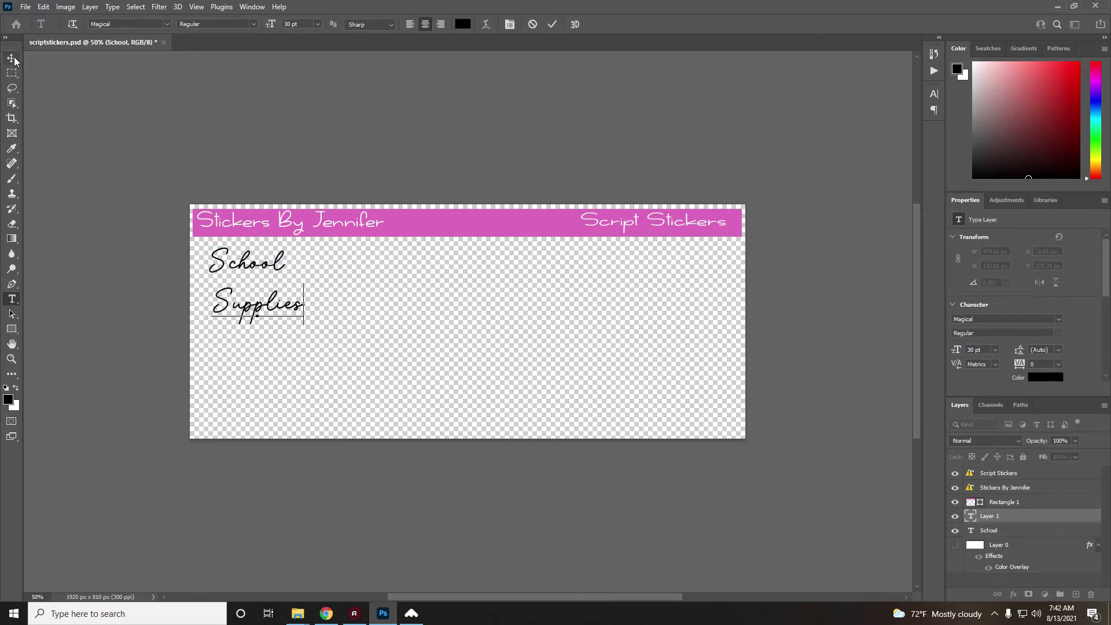
Step: Set Supplies in Skinny Flower, shrink it, and nudge School into place above it
{"action": "left_click", "coordinate": [933, 94]}
{"action": "type", "text": "ski"}
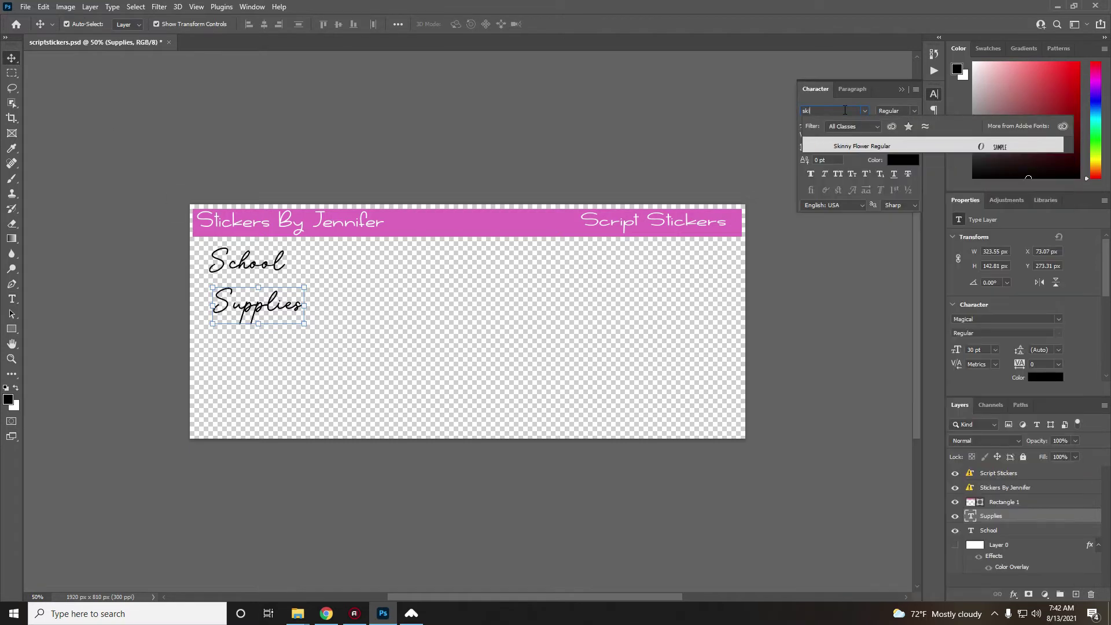
{"action": "left_click", "coordinate": [853, 145]}
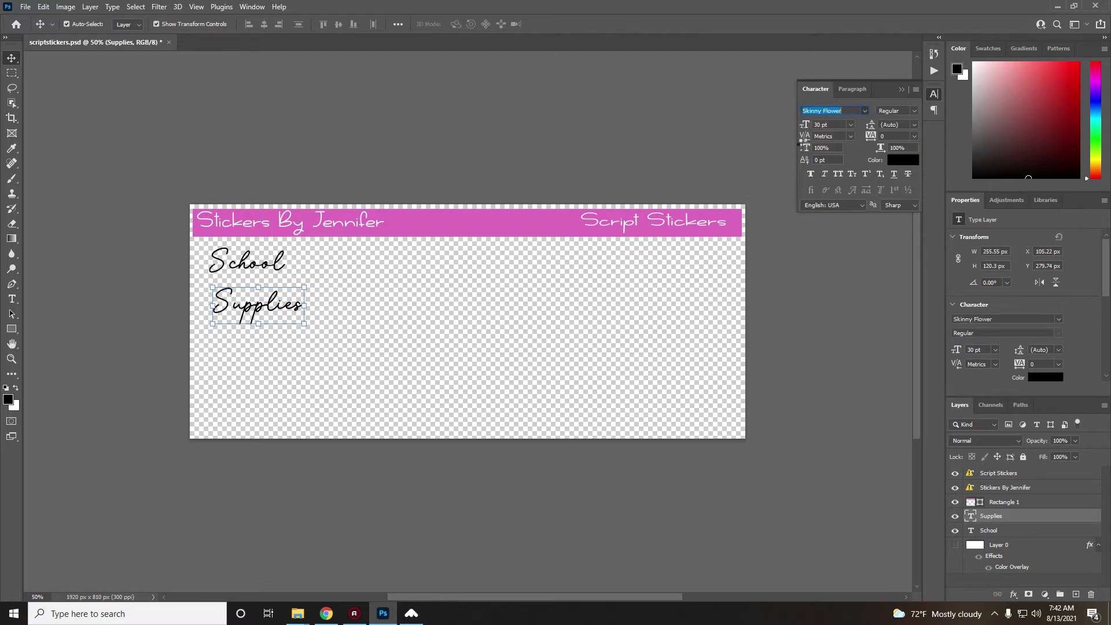
{"action": "left_click_drag", "start_coordinate": [293, 319], "coordinate": [279, 296]}
{"action": "left_click", "coordinate": [12, 58]}
{"action": "left_click", "coordinate": [273, 270]}
{"action": "left_click_drag", "start_coordinate": [272, 269], "coordinate": [275, 272]}
Step: Bring the Watercolor_school_PNG folder forward and scroll to the composition_3 image
{"action": "left_click", "coordinate": [283, 331]}
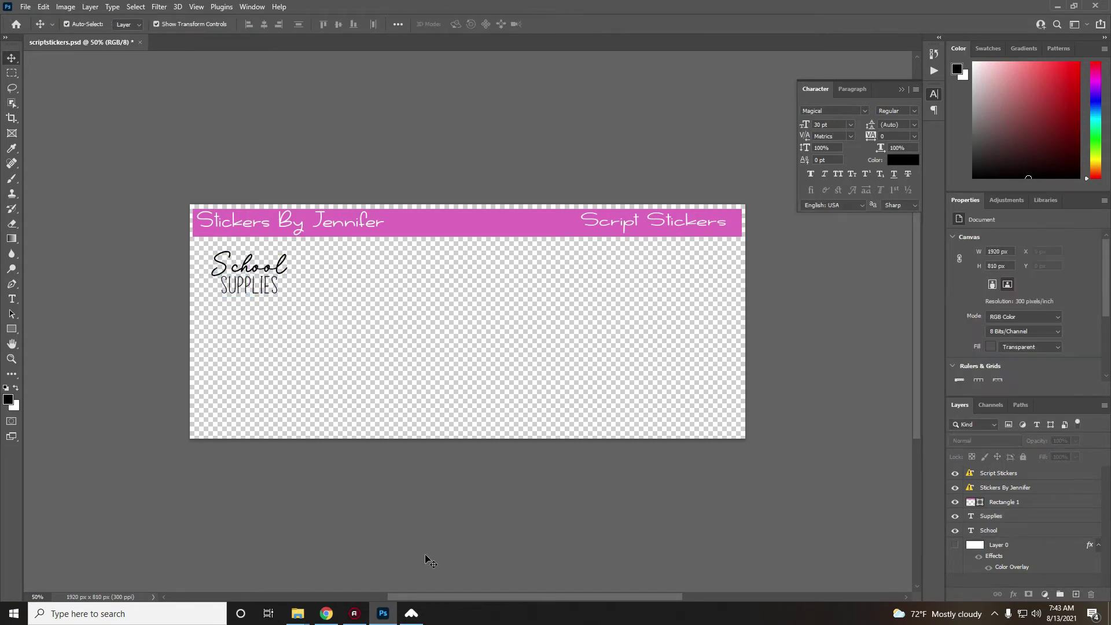
{"action": "mouse_move", "coordinate": [297, 614]}
{"action": "left_click", "coordinate": [379, 573]}
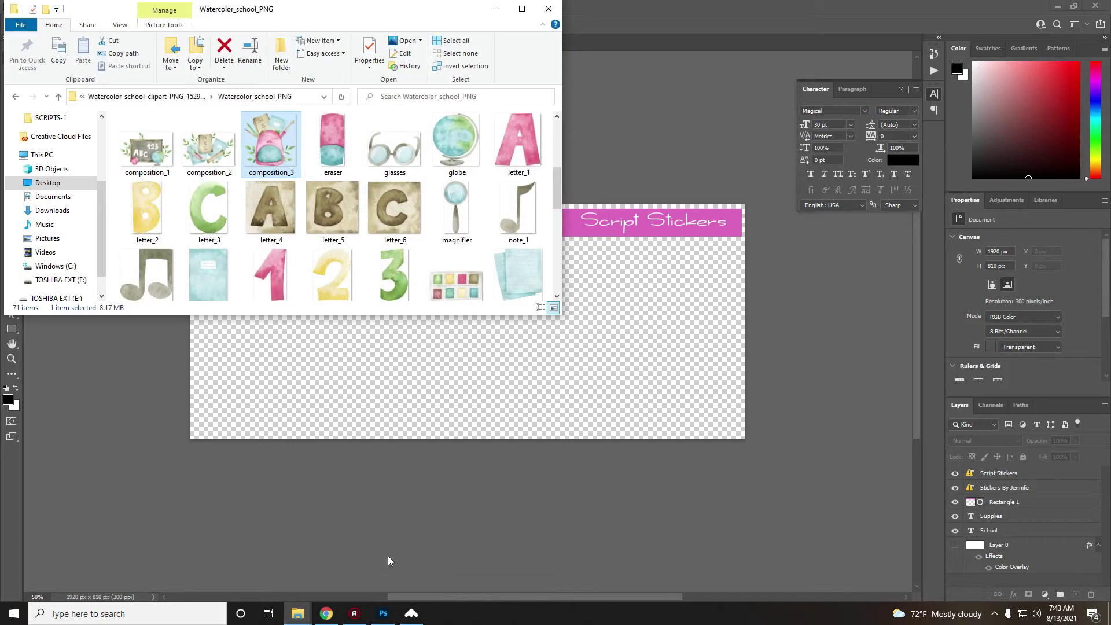
{"action": "scroll", "coordinate": [319, 229], "scroll_direction": "down", "scroll_amount": 5}
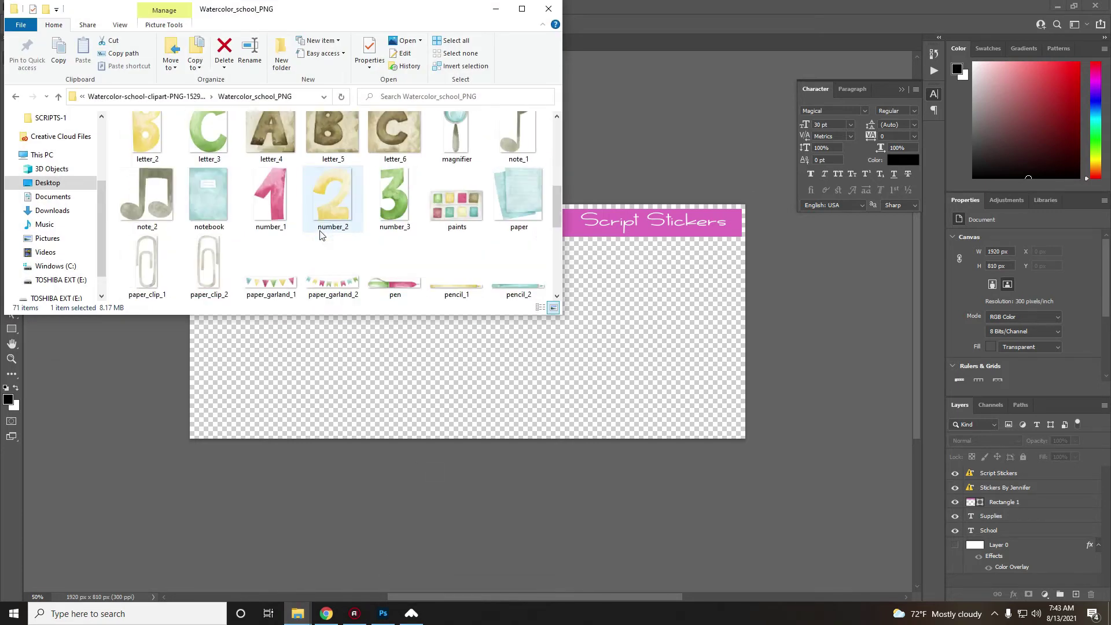
{"action": "scroll", "coordinate": [320, 230], "scroll_direction": "up", "scroll_amount": 2}
{"action": "scroll", "coordinate": [320, 230], "scroll_direction": "up", "scroll_amount": 2}
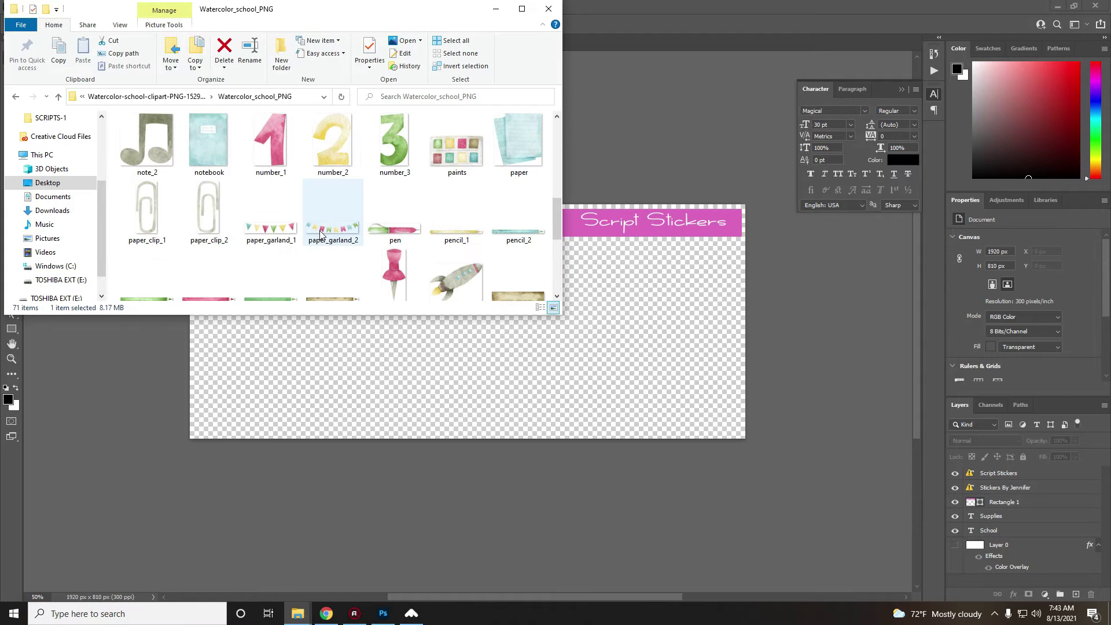
{"action": "scroll", "coordinate": [320, 232], "scroll_direction": "up", "scroll_amount": 2}
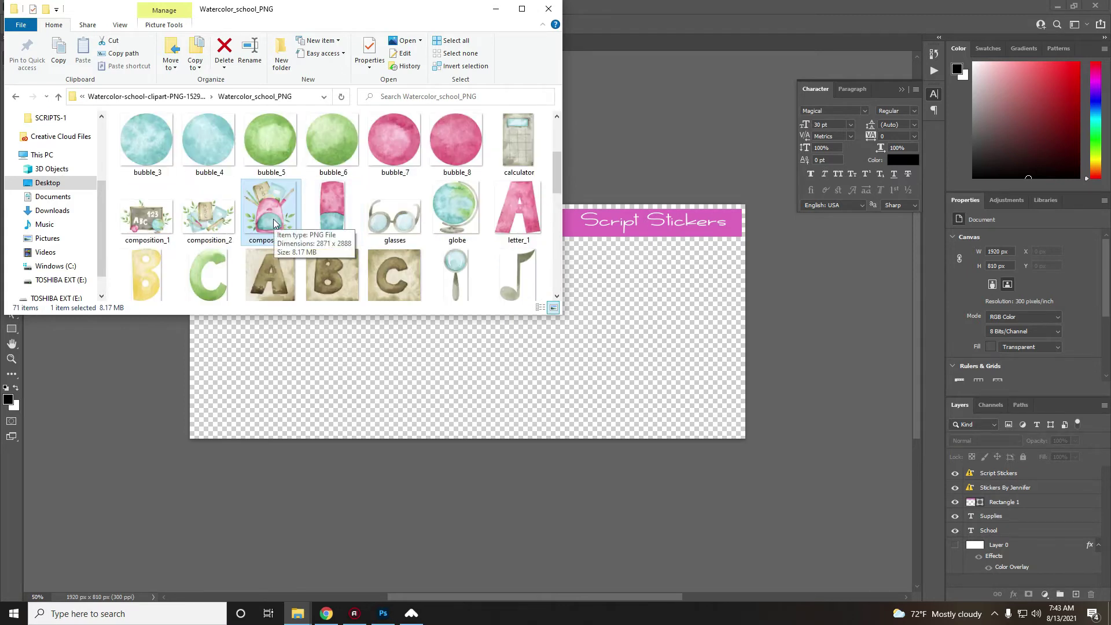
Step: Place composition_3 on the canvas, shrink it and tilt it slightly clockwise
{"action": "left_click_drag", "start_coordinate": [274, 223], "coordinate": [633, 400]}
{"action": "left_click_drag", "start_coordinate": [585, 205], "coordinate": [314, 254]}
{"action": "left_click_drag", "start_coordinate": [346, 317], "coordinate": [337, 323]}
{"action": "left_click_drag", "start_coordinate": [347, 255], "coordinate": [329, 268]}
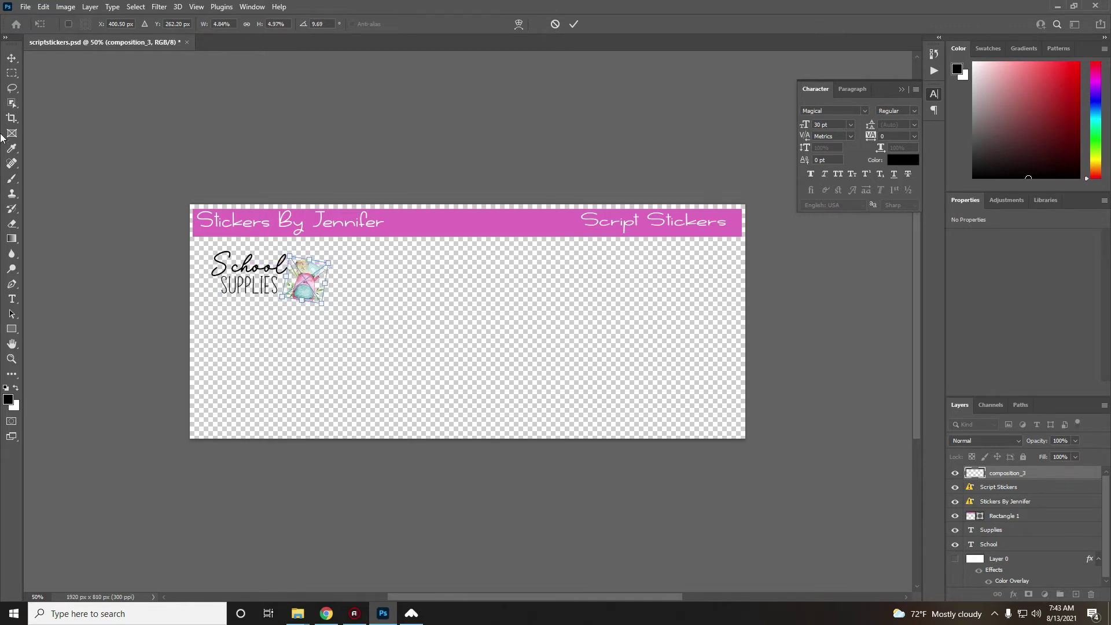
{"action": "left_click", "coordinate": [12, 58]}
{"action": "left_click", "coordinate": [332, 361]}
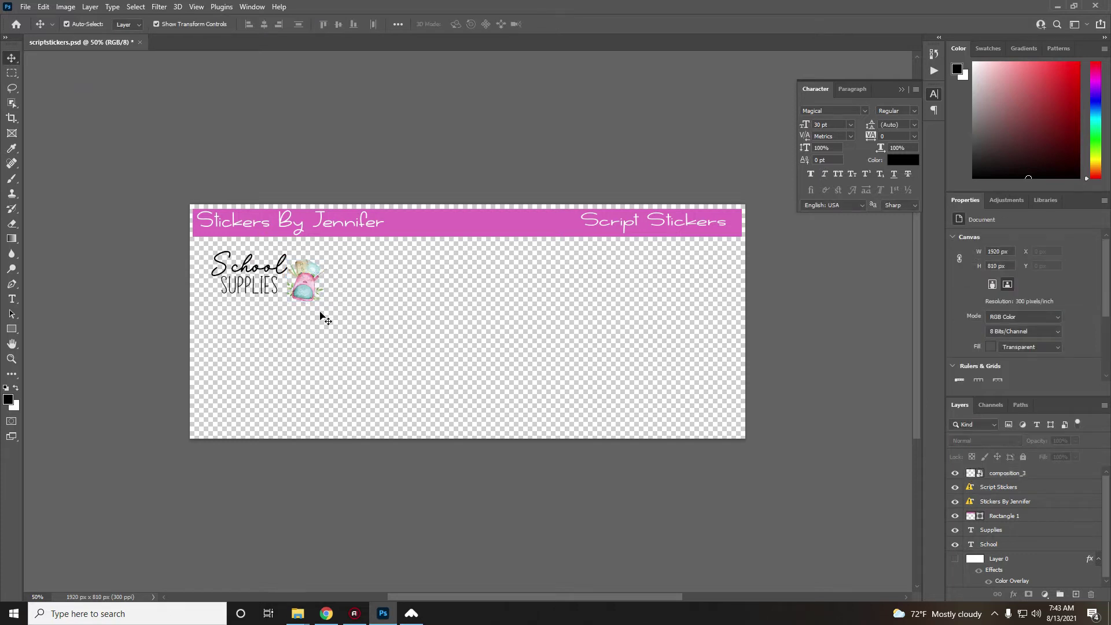
Step: Scale the backpack and School Supplies text down together
{"action": "left_click_drag", "start_coordinate": [360, 308], "coordinate": [294, 297]}
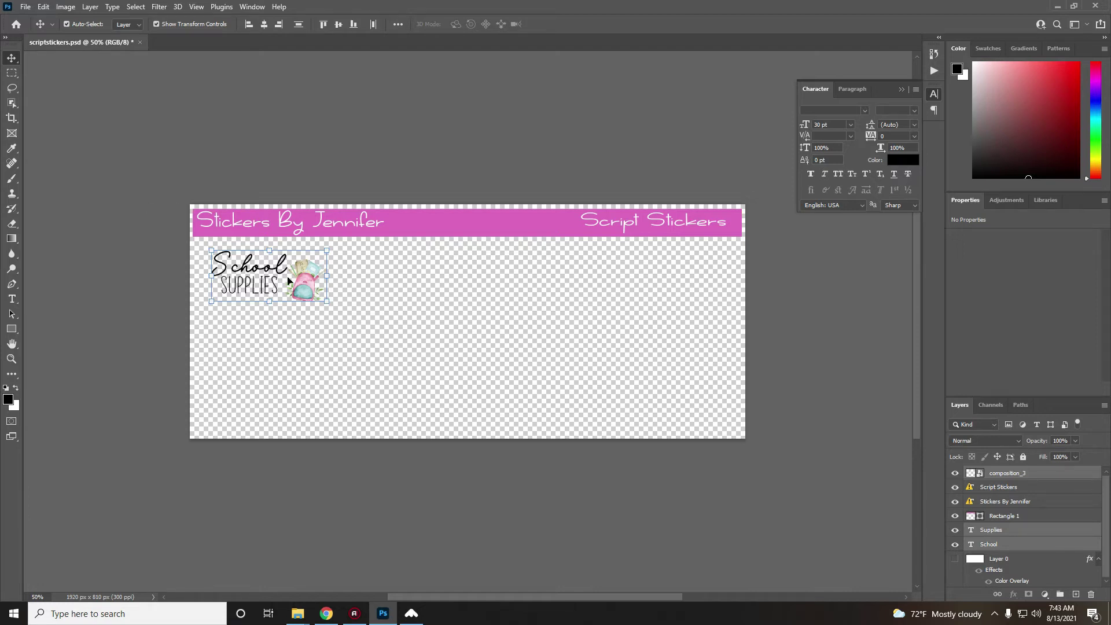
{"action": "left_click_drag", "start_coordinate": [324, 301], "coordinate": [307, 293]}
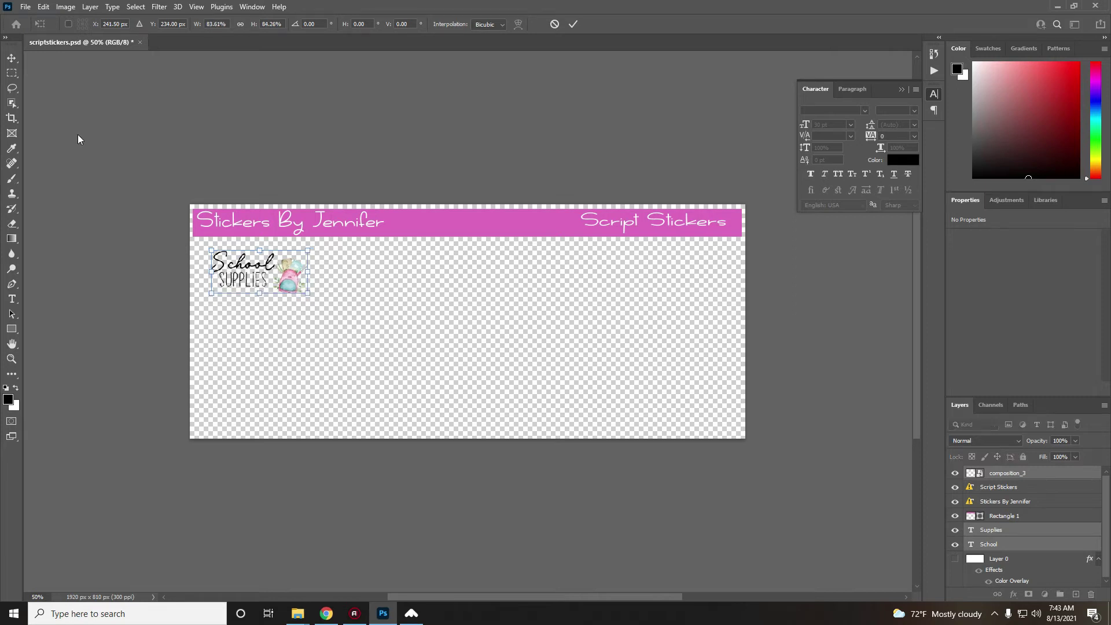
{"action": "left_click", "coordinate": [12, 58]}
{"action": "left_click", "coordinate": [316, 330]}
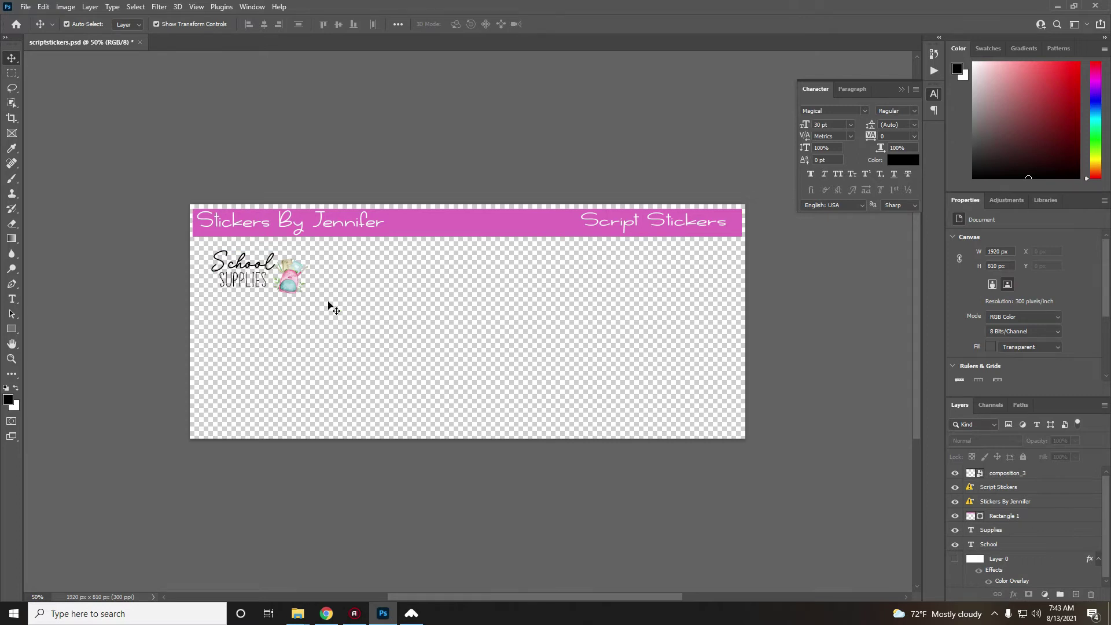
Step: Rasterize the two text layers and merge them with the backpack into one layer
{"action": "left_click_drag", "start_coordinate": [329, 303], "coordinate": [226, 234]}
{"action": "right_click", "coordinate": [990, 538]}
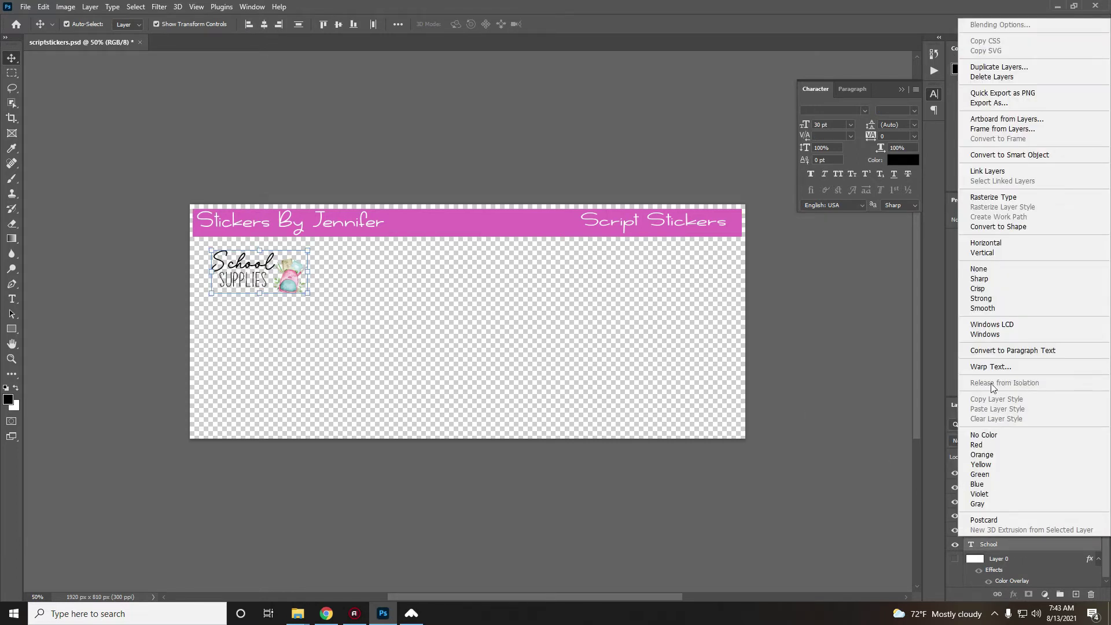
{"action": "left_click", "coordinate": [979, 200]}
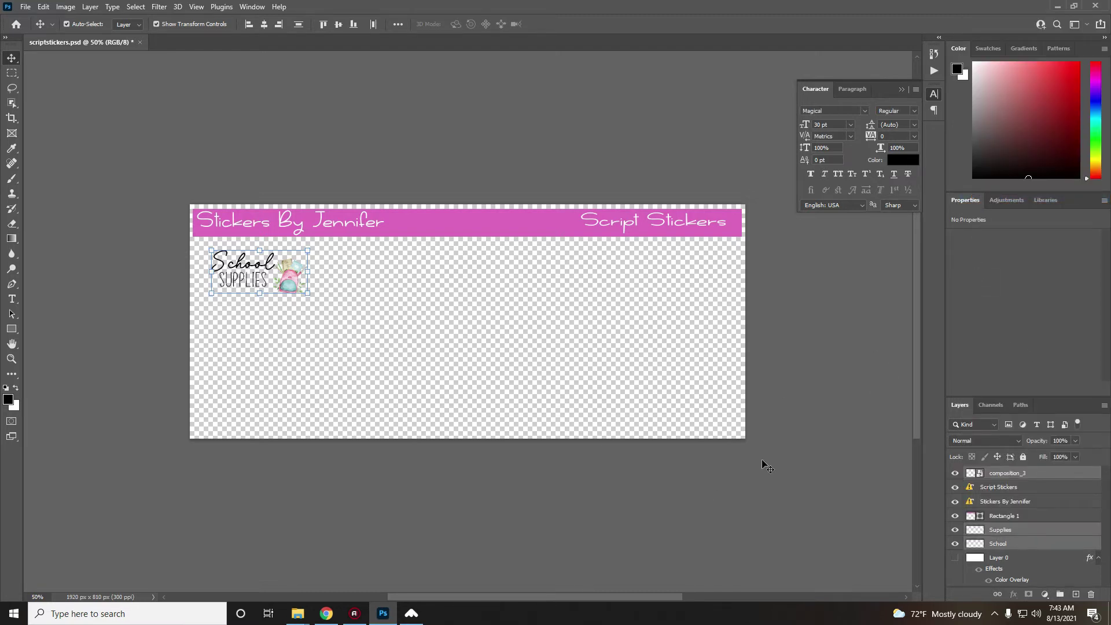
{"action": "right_click", "coordinate": [1017, 530]}
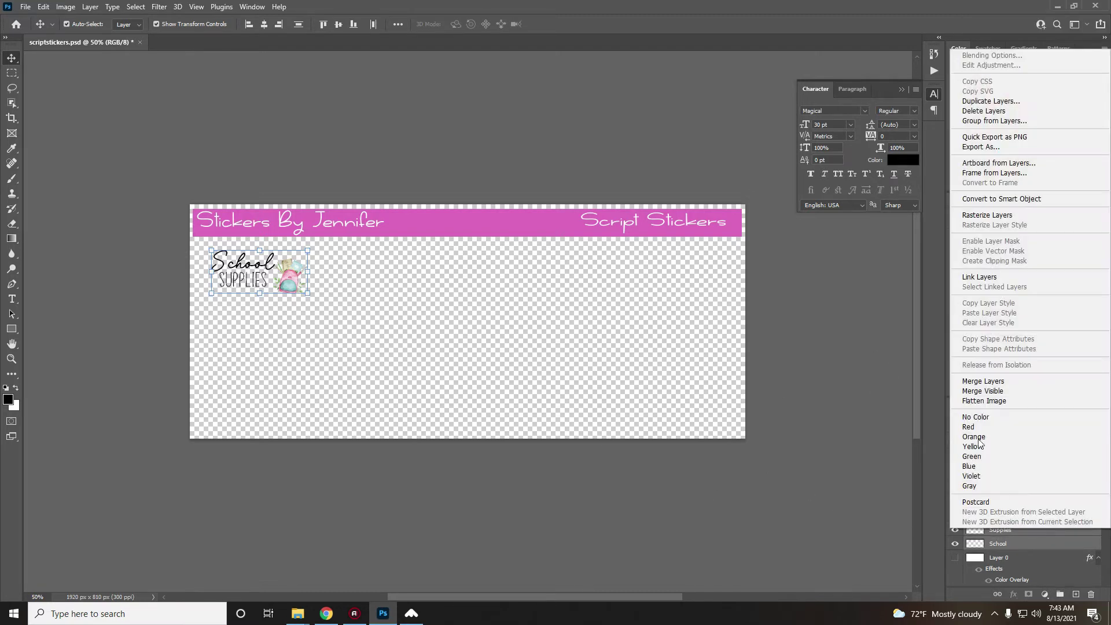
{"action": "left_click", "coordinate": [984, 381]}
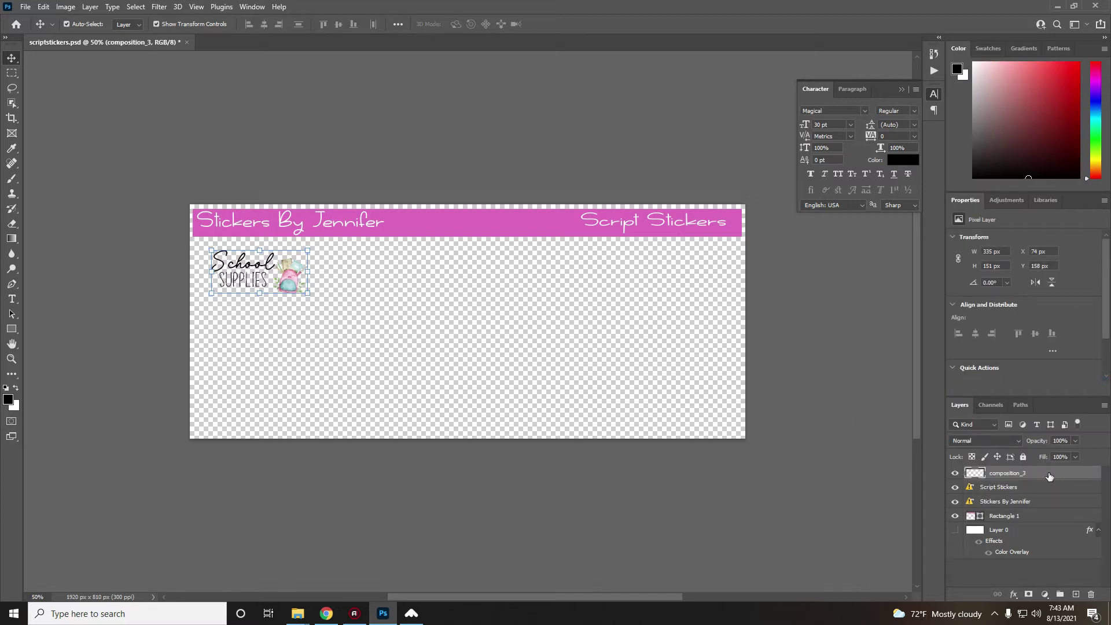
Step: Move the sticker up-left and give it a 15 px white outside stroke
{"action": "left_click_drag", "start_coordinate": [289, 284], "coordinate": [279, 276]}
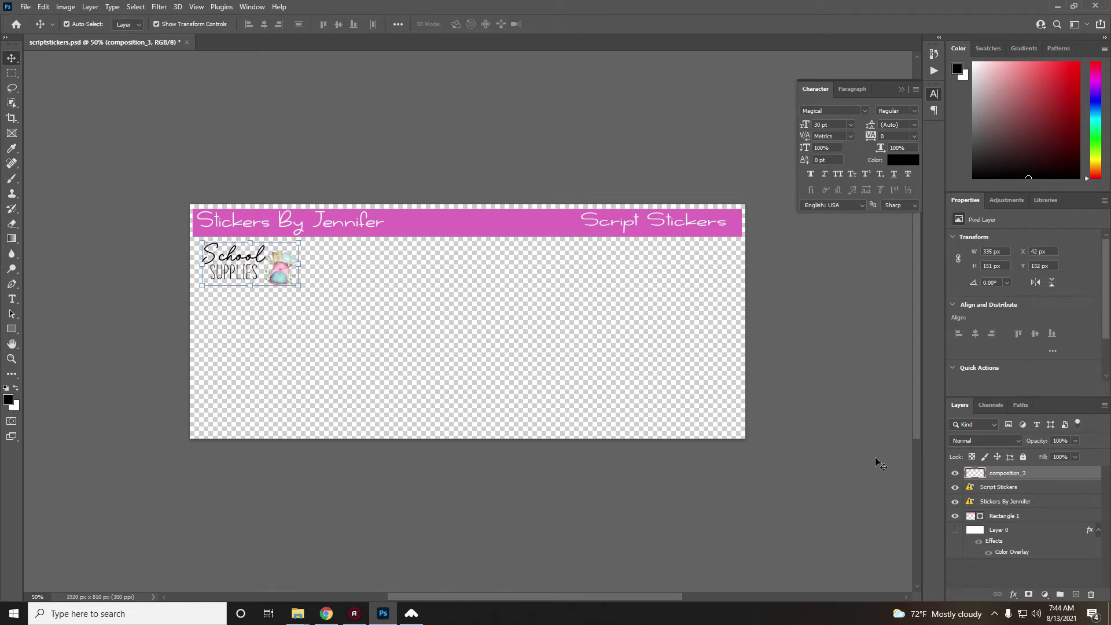
{"action": "right_click", "coordinate": [1001, 481]}
{"action": "left_click", "coordinate": [888, 117]}
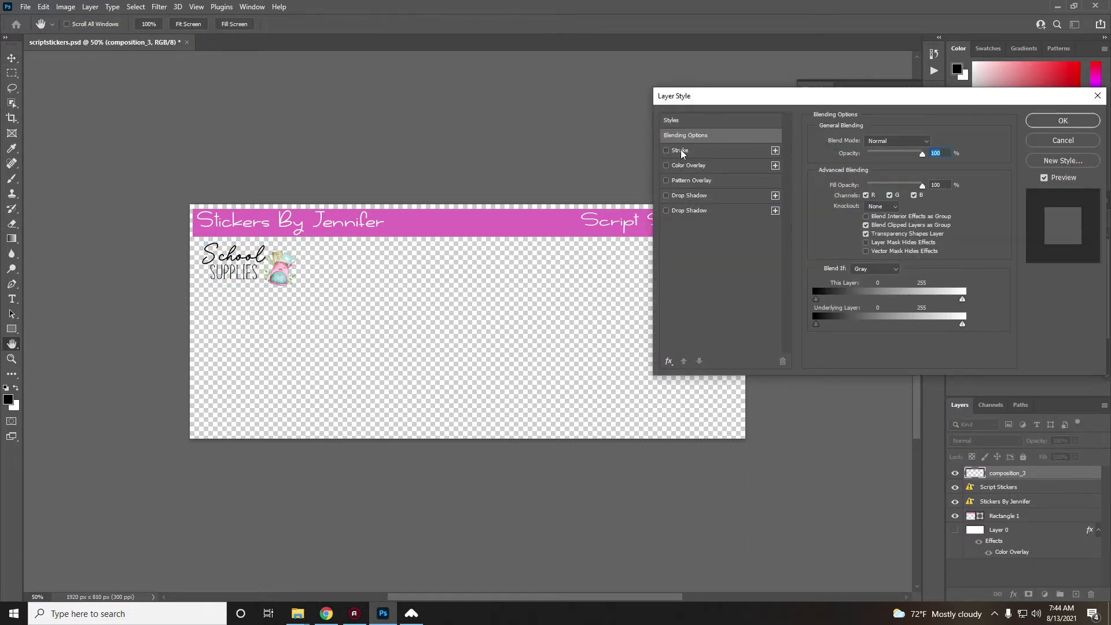
{"action": "left_click", "coordinate": [680, 150]}
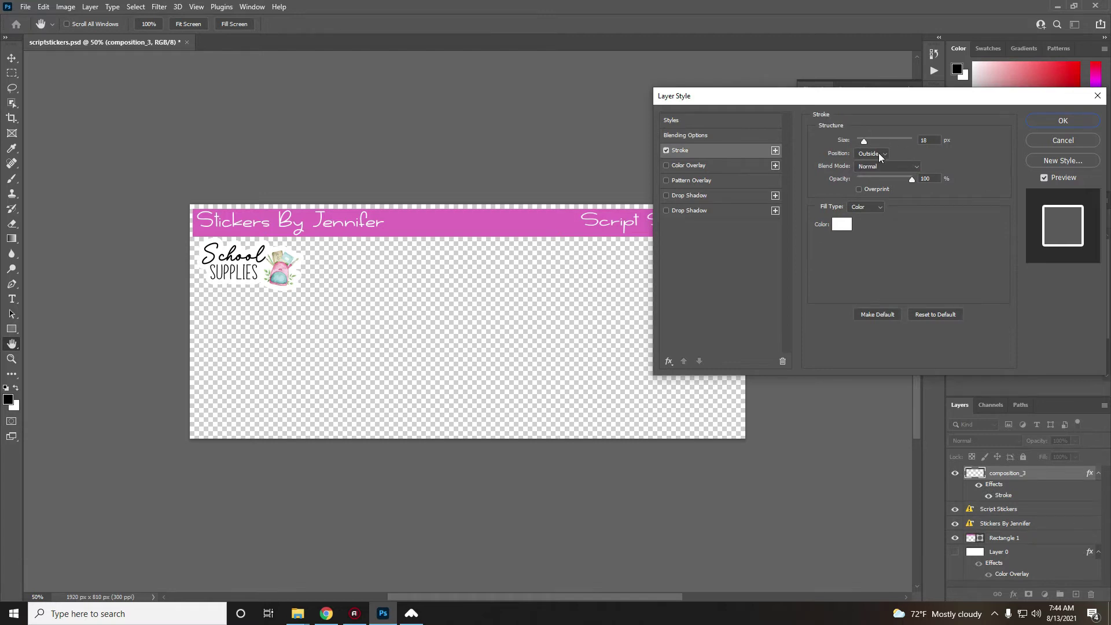
{"action": "left_click_drag", "start_coordinate": [242, 264], "coordinate": [245, 264]}
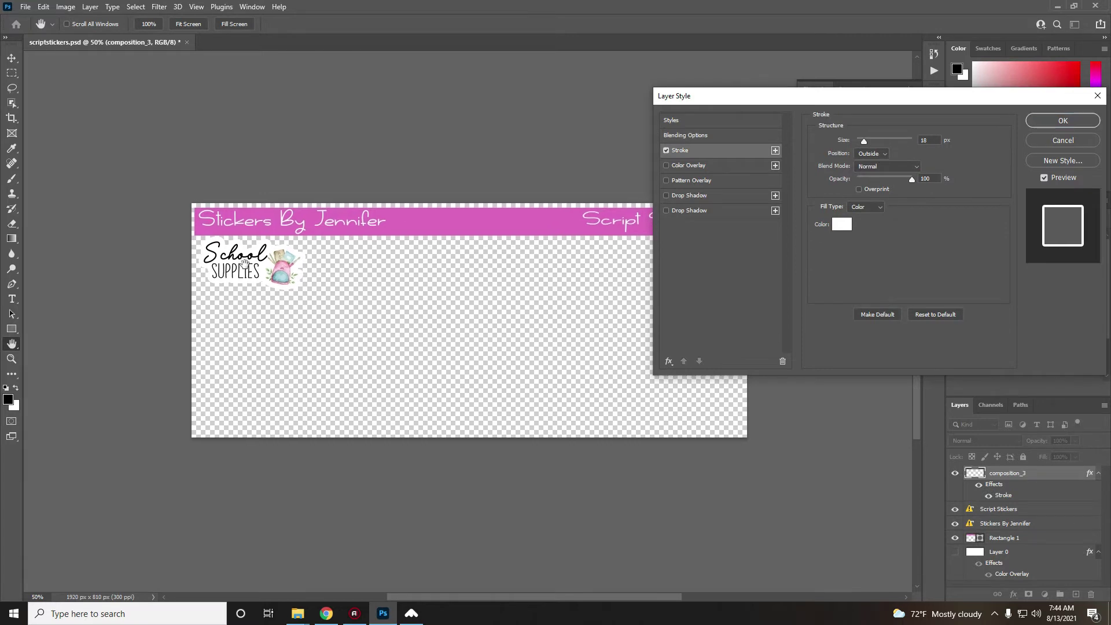
{"action": "left_click", "coordinate": [929, 141]}
{"action": "double_click", "coordinate": [929, 141]}
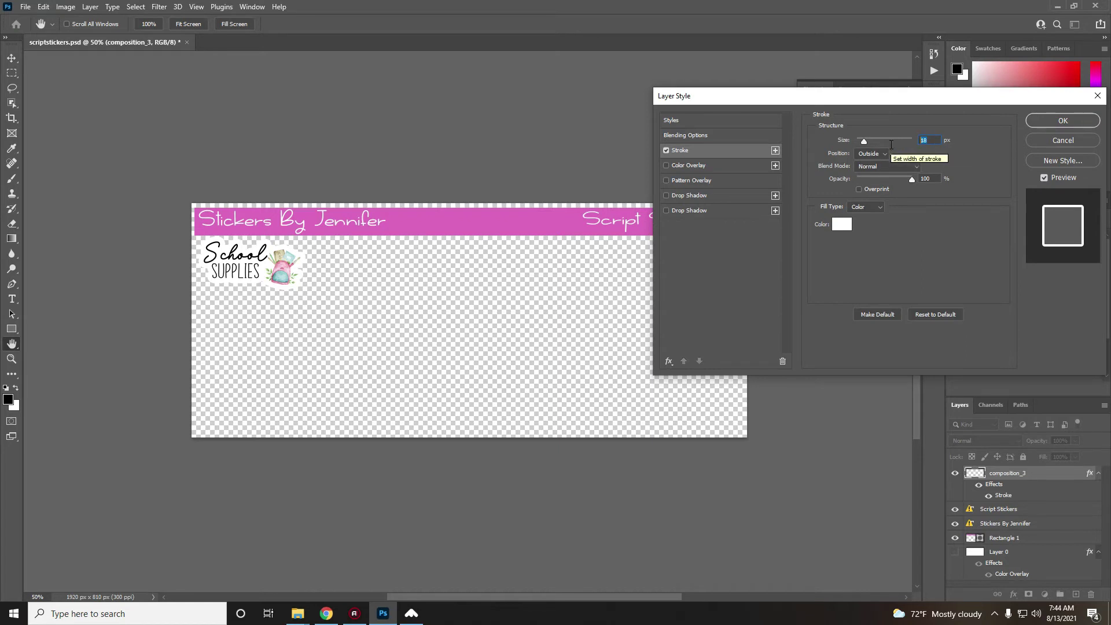
{"action": "type", "text": "15"}
{"action": "left_click", "coordinate": [1046, 125]}
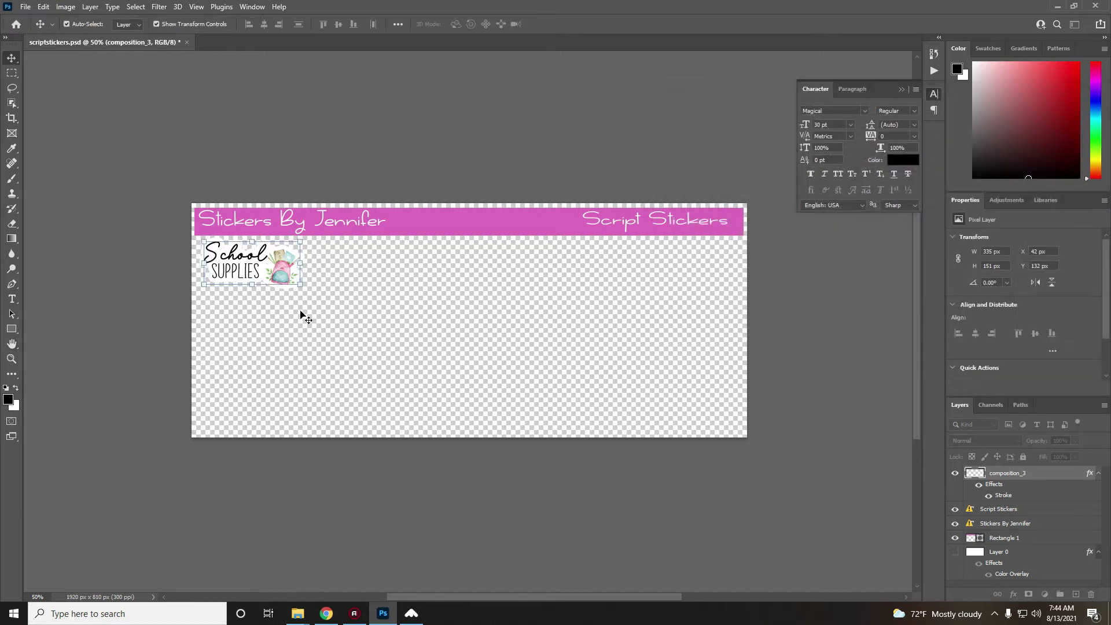
Step: Nudge the sticker down and raise the outline to 18 px, previewing against the background
{"action": "left_click", "coordinate": [955, 554]}
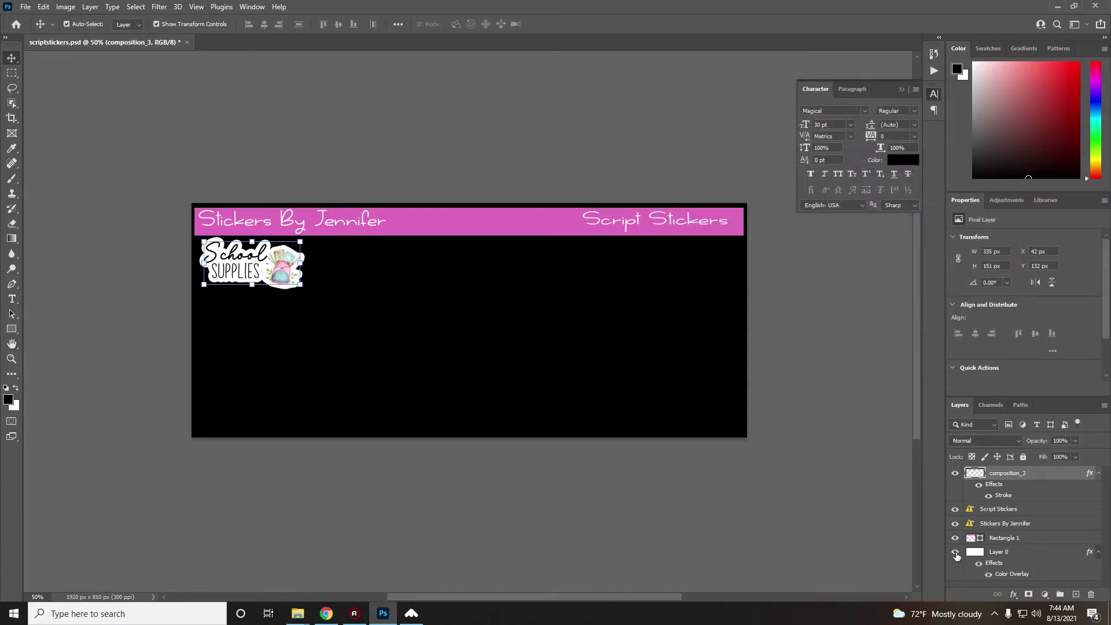
{"action": "left_click_drag", "start_coordinate": [245, 274], "coordinate": [244, 281]}
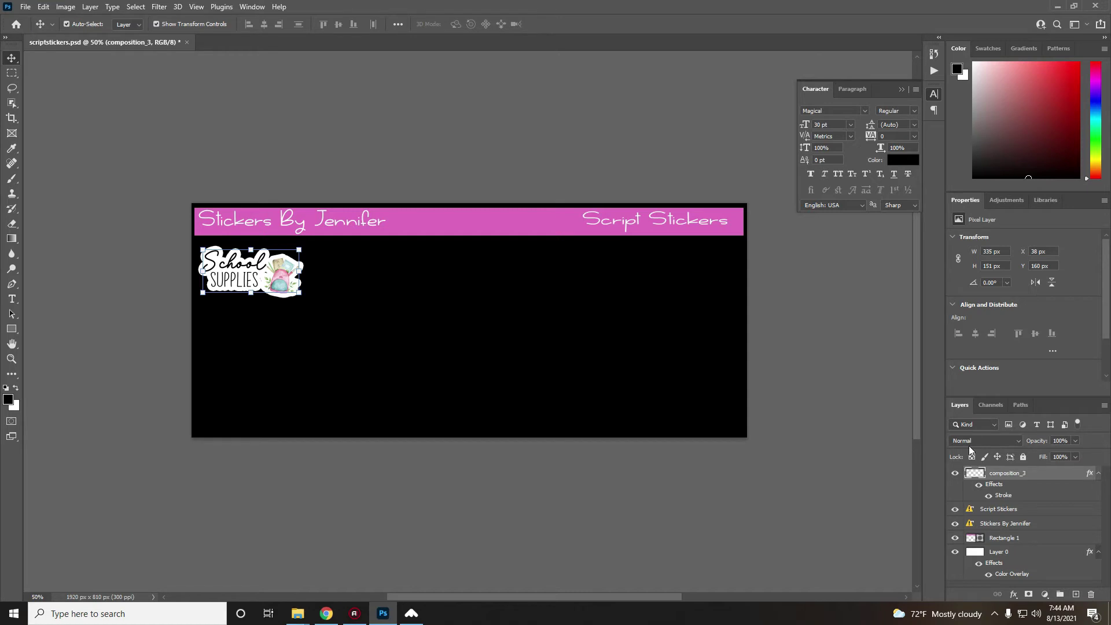
{"action": "left_click", "coordinate": [954, 555]}
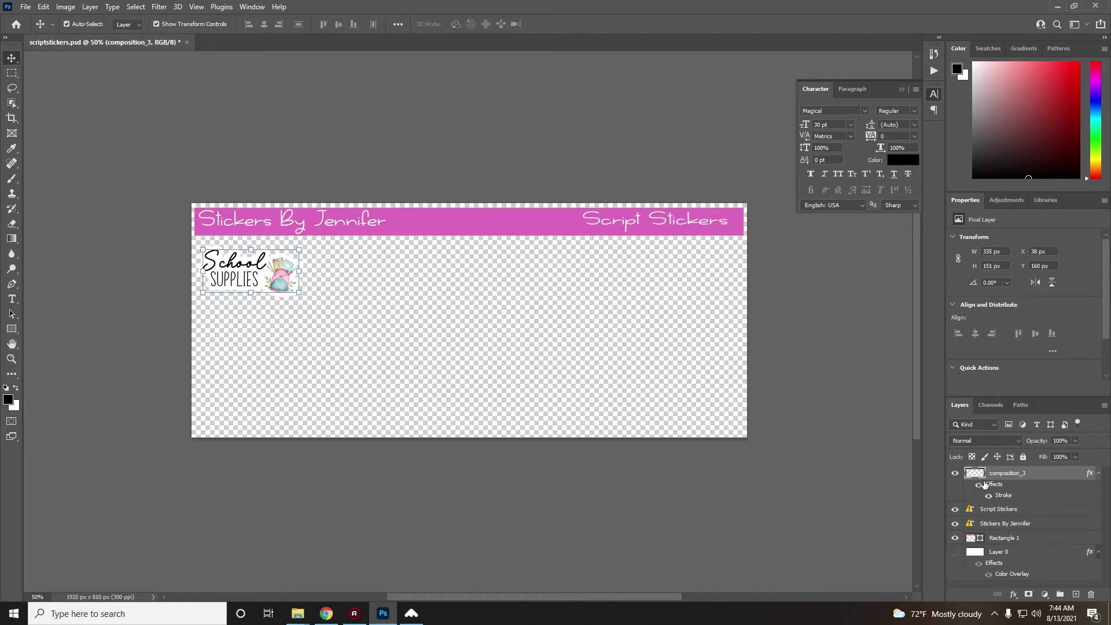
{"action": "right_click", "coordinate": [984, 476]}
{"action": "left_click", "coordinate": [993, 250]}
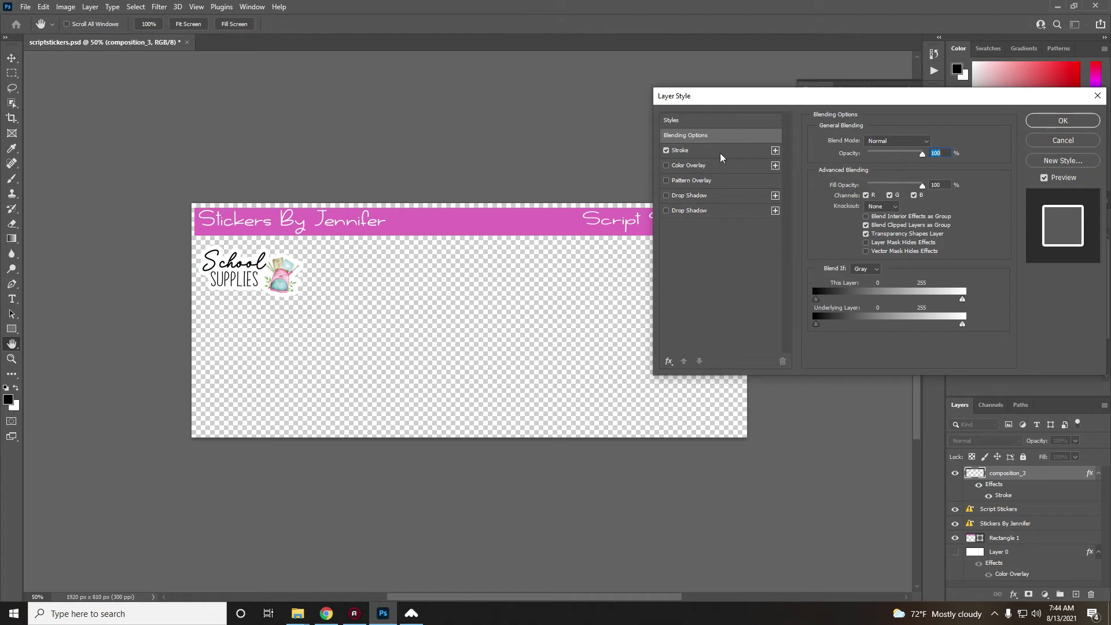
{"action": "left_click", "coordinate": [680, 151]}
{"action": "left_click", "coordinate": [935, 140]}
{"action": "type", "text": "18"}
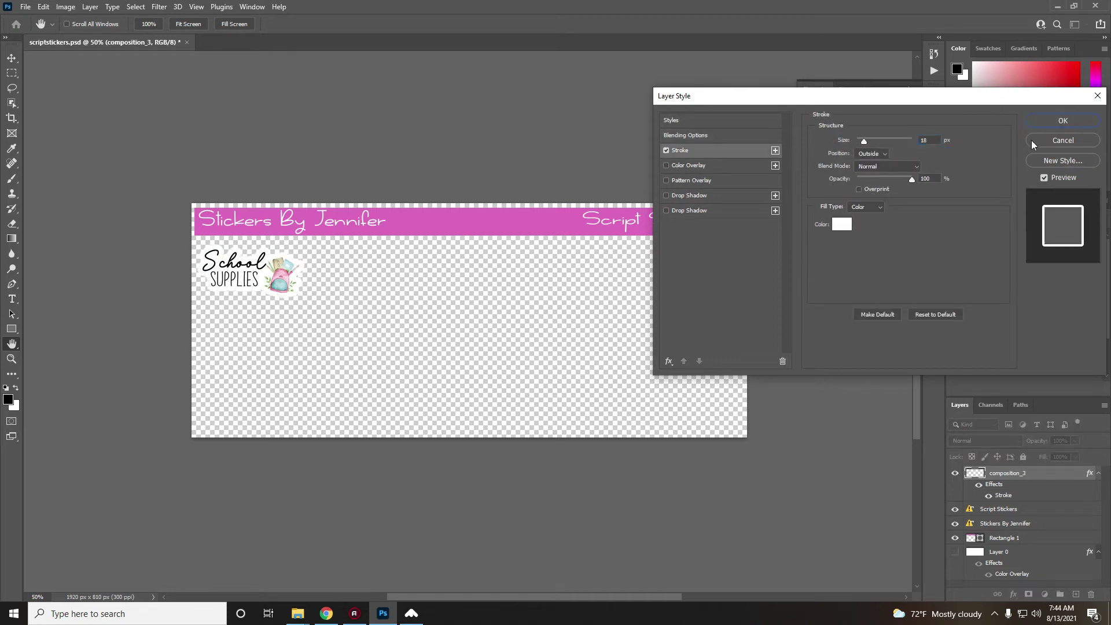
{"action": "left_click", "coordinate": [1038, 121]}
{"action": "left_click", "coordinate": [955, 553]}
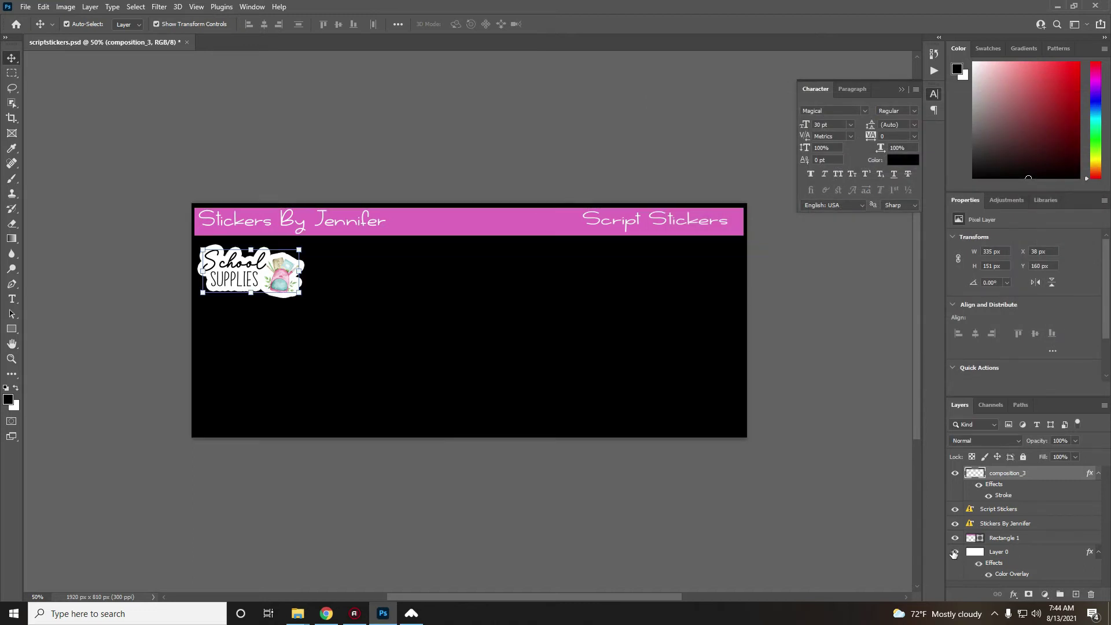
{"action": "left_click", "coordinate": [954, 553]}
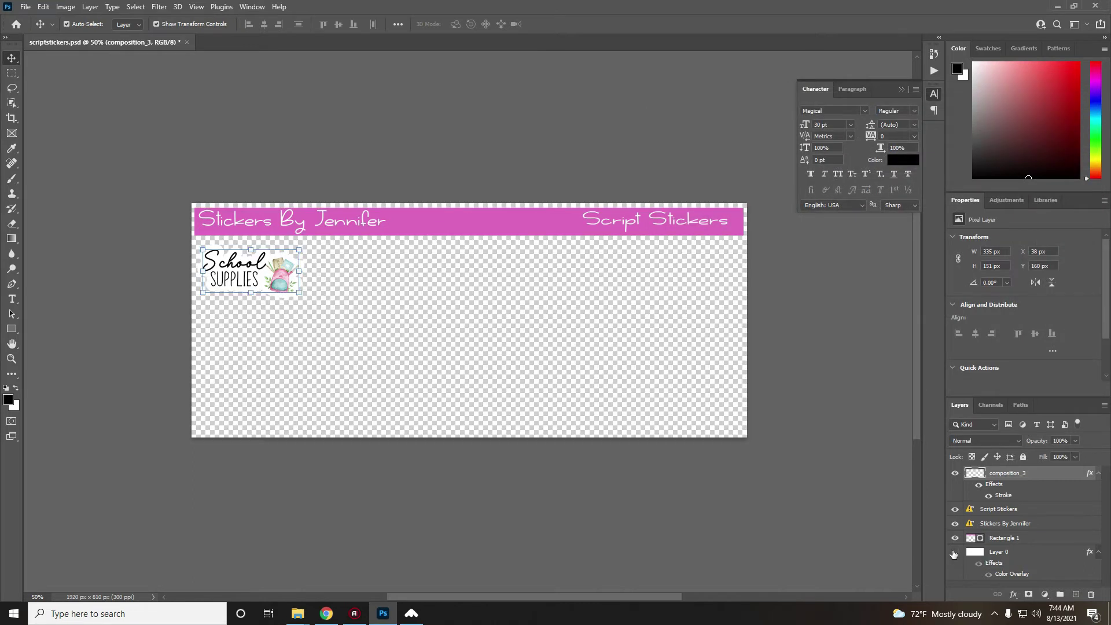
Step: Nudge the sticker up, then duplicate it and place the copy beside it
{"action": "left_click_drag", "start_coordinate": [274, 271], "coordinate": [272, 267]}
{"action": "key", "text": "Up"}
{"action": "key", "text": "Up"}
{"action": "key", "text": "Up"}
{"action": "key", "text": "Up"}
{"action": "key", "text": "Up"}
{"action": "key", "text": "Up"}
{"action": "key", "text": "Up"}
{"action": "key", "text": "Up"}
{"action": "key", "text": "Up"}
{"action": "key", "text": "Up"}
{"action": "key", "text": "Up"}
{"action": "key", "text": "Up"}
{"action": "key", "text": "Up"}
{"action": "key", "text": "Up"}
{"action": "key", "text": "Up"}
{"action": "key", "text": "Up"}
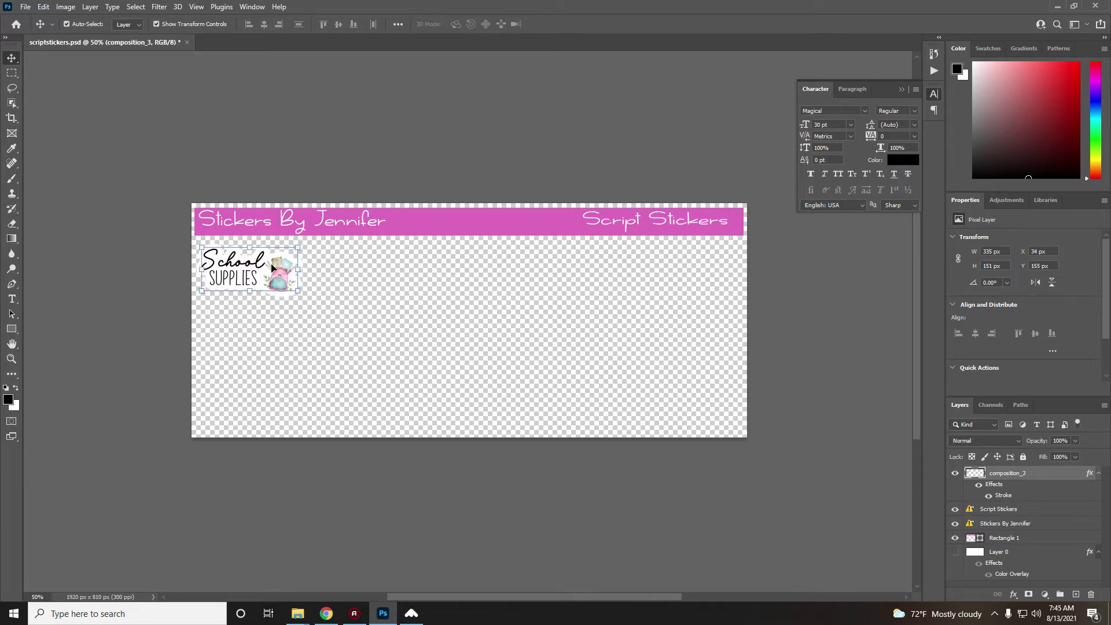
{"action": "key", "text": "Up"}
{"action": "key", "text": "Up"}
{"action": "key", "text": "Up"}
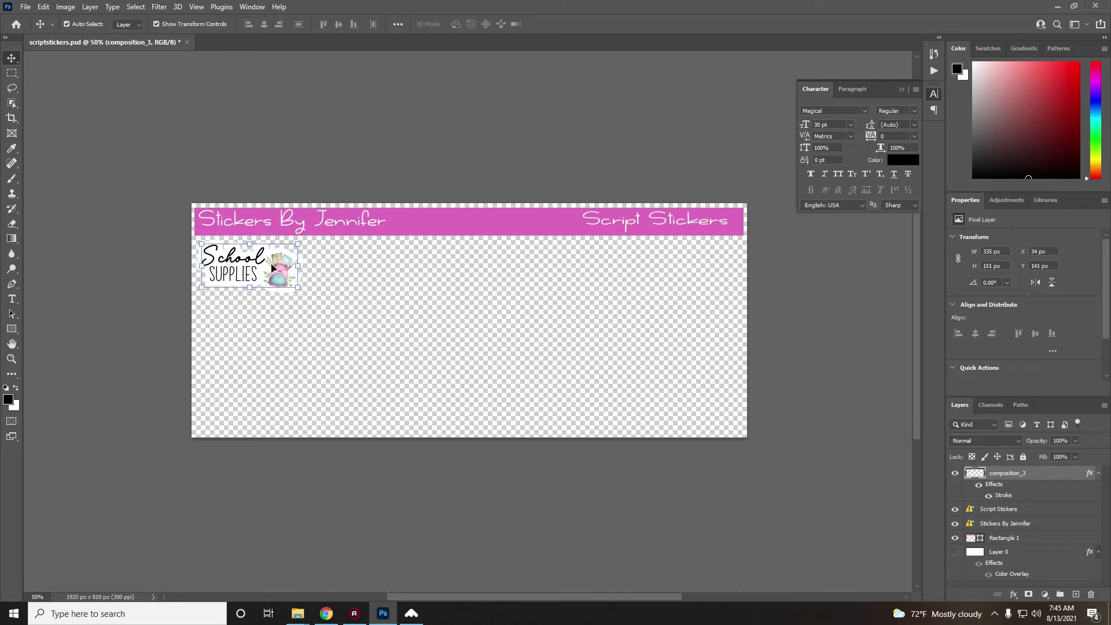
{"action": "left_click", "coordinate": [188, 264]}
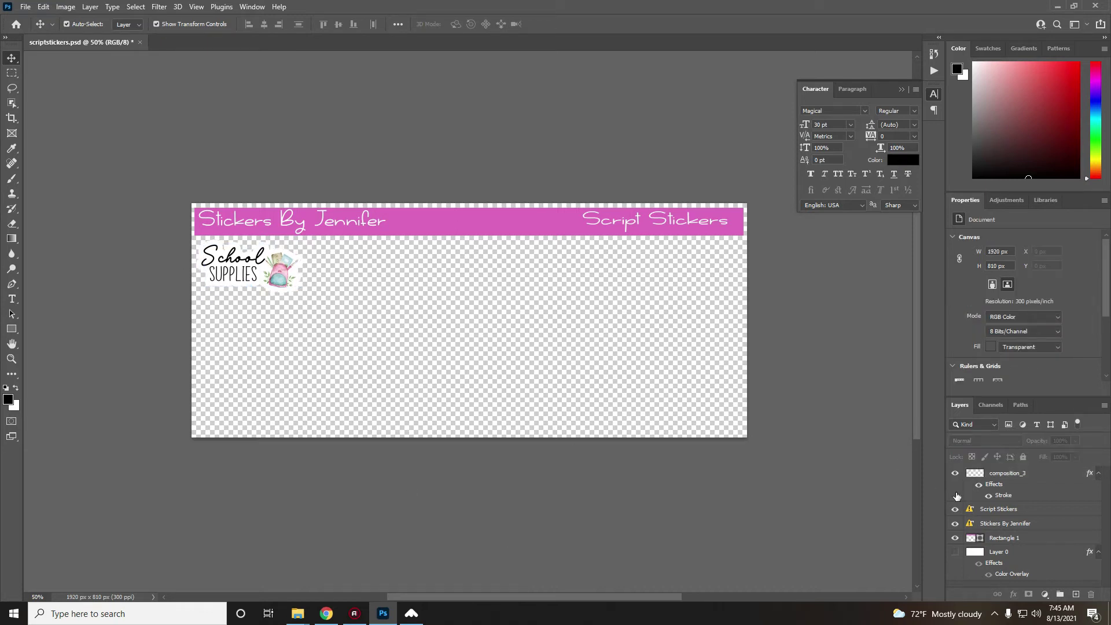
{"action": "right_click", "coordinate": [1005, 476]}
{"action": "left_click", "coordinate": [888, 180]}
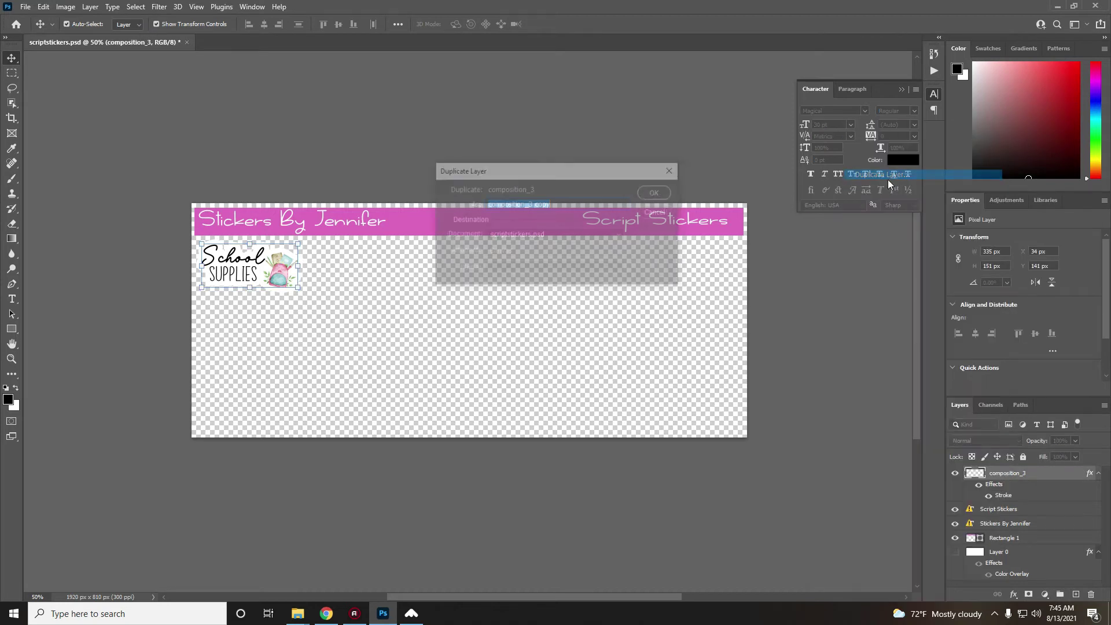
{"action": "left_click", "coordinate": [643, 197]}
{"action": "left_click_drag", "start_coordinate": [281, 268], "coordinate": [391, 268]}
Step: Duplicate the sticker pair and move the copies right, making four stickers
{"action": "left_click", "coordinate": [1018, 508], "text": "shift"}
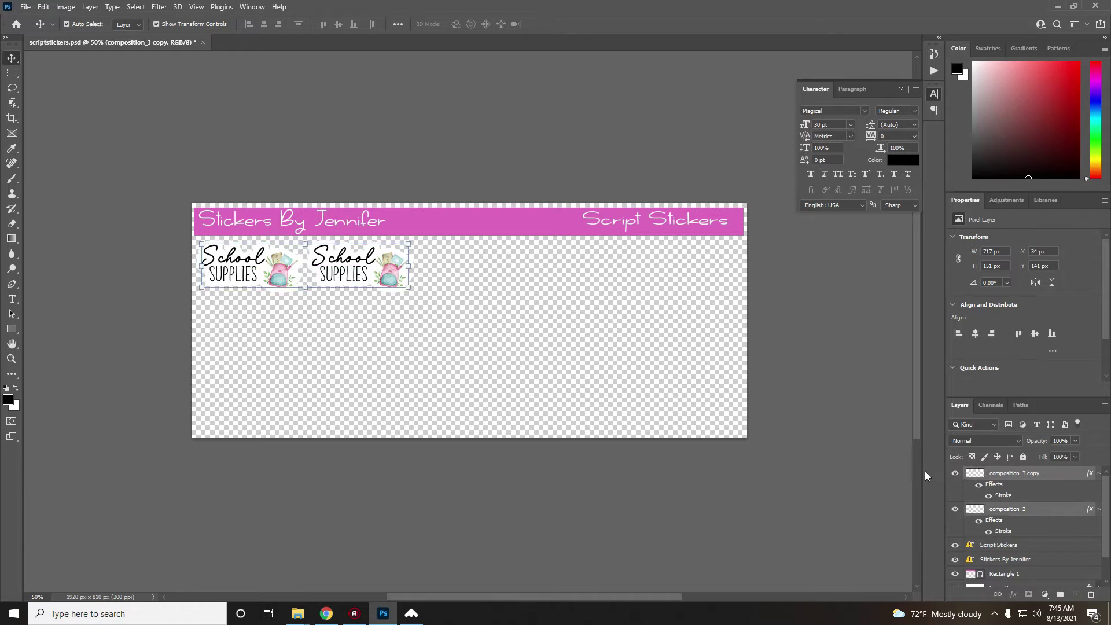
{"action": "right_click", "coordinate": [975, 508]}
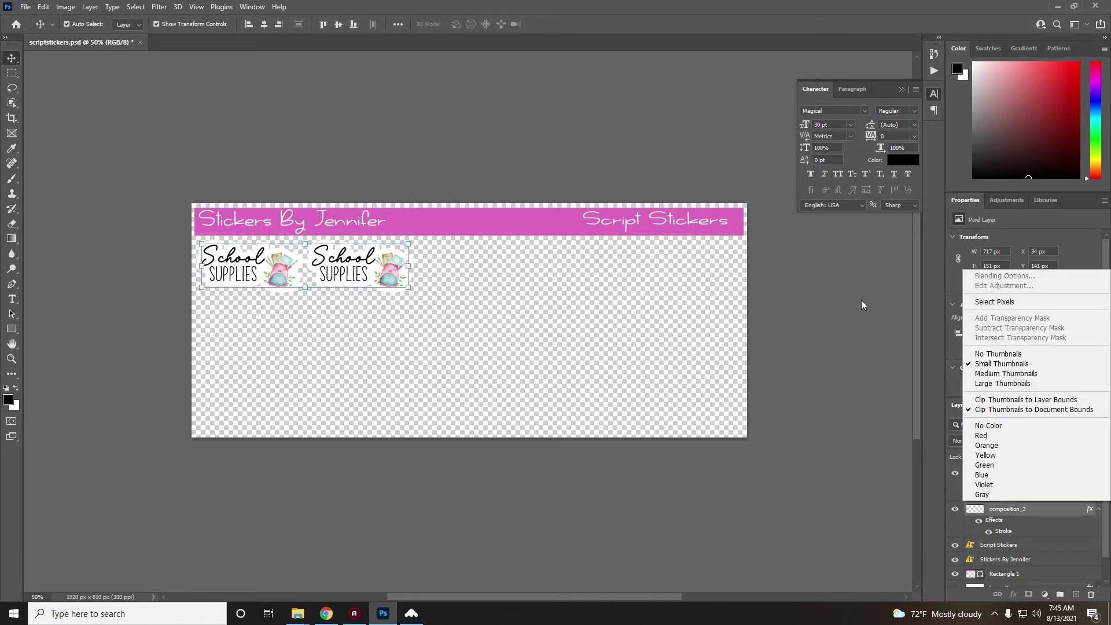
{"action": "right_click", "coordinate": [1027, 511]}
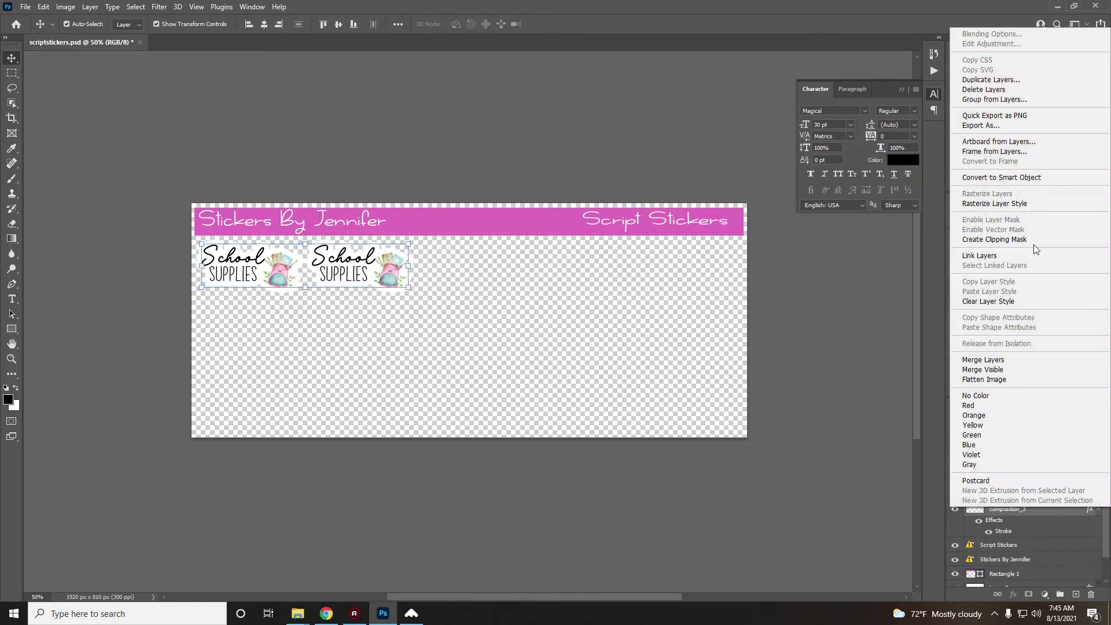
{"action": "left_click", "coordinate": [990, 80]}
{"action": "left_click", "coordinate": [651, 180]}
{"action": "left_click_drag", "start_coordinate": [454, 270], "coordinate": [571, 268]}
{"action": "left_click", "coordinate": [398, 270]}
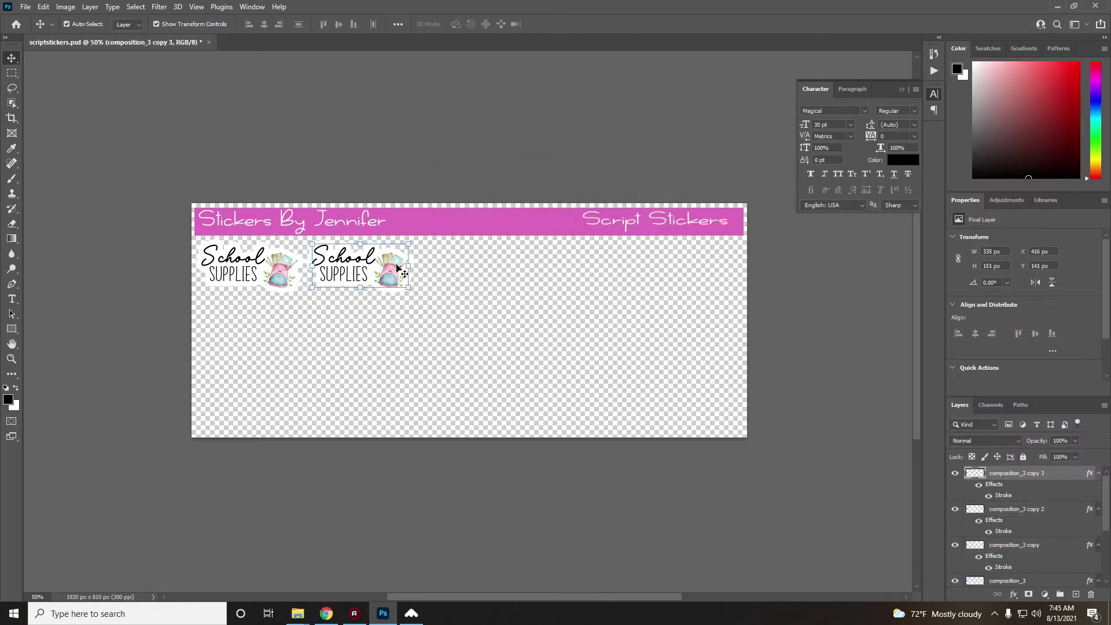
{"action": "key", "text": "ctrl+z"}
{"action": "key", "text": "ctrl+z"}
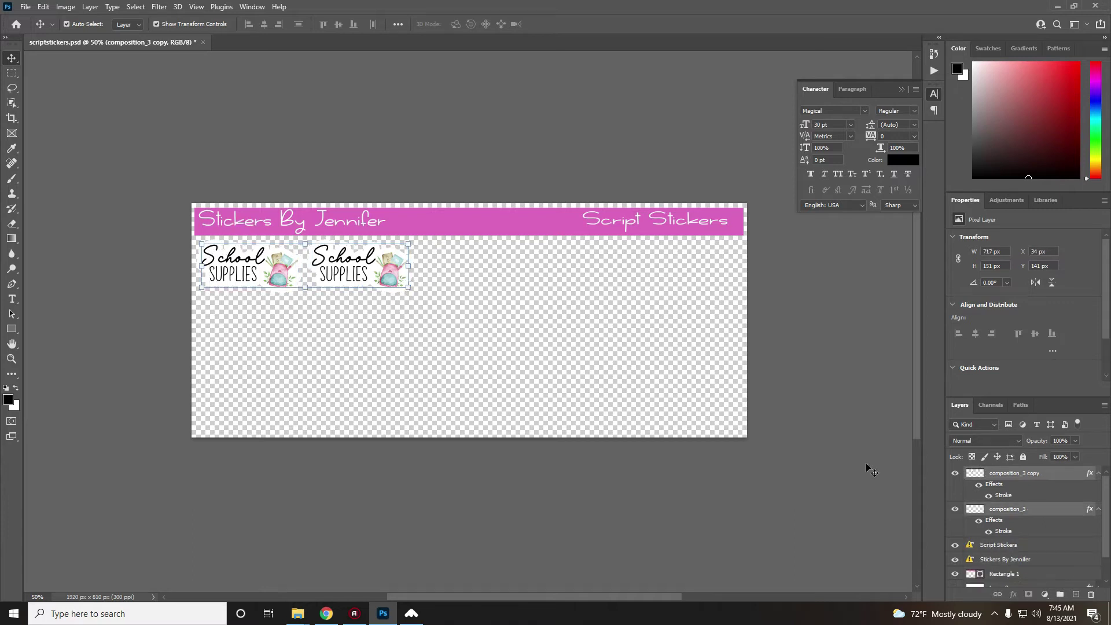
{"action": "right_click", "coordinate": [1017, 515]}
{"action": "left_click", "coordinate": [977, 83]}
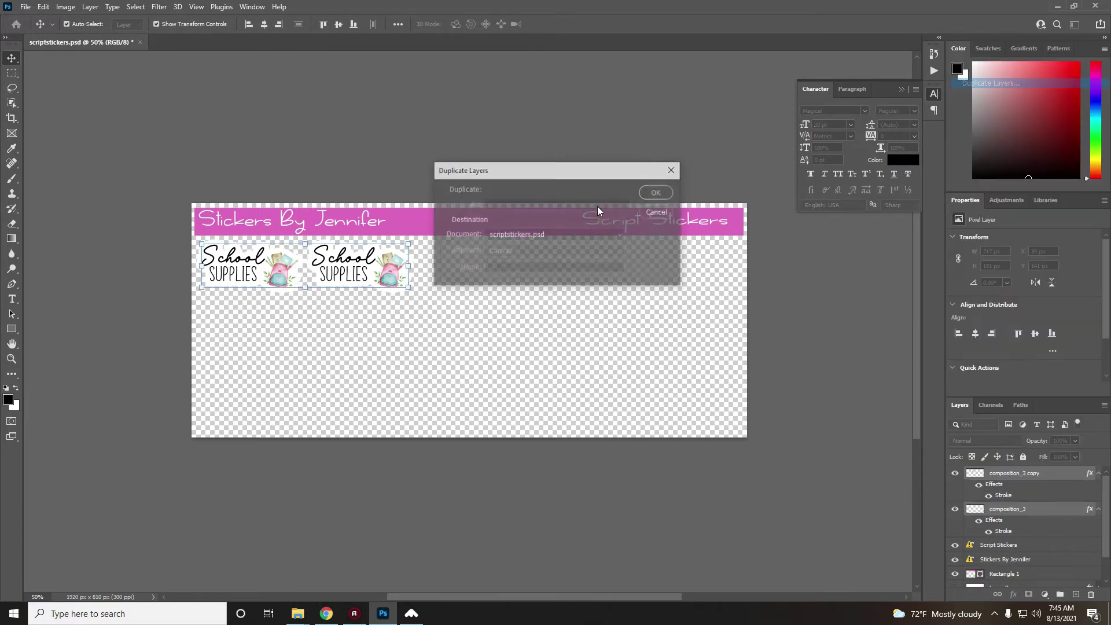
{"action": "left_click", "coordinate": [657, 193]}
{"action": "left_click_drag", "start_coordinate": [389, 282], "coordinate": [610, 281]}
{"action": "left_click", "coordinate": [633, 299]}
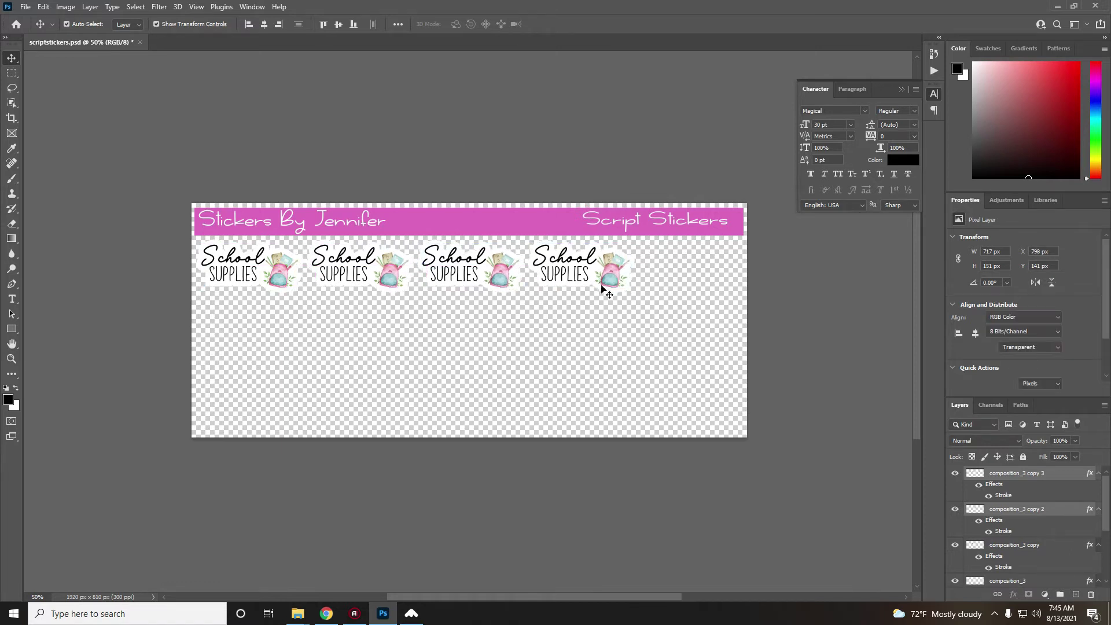
Step: Add a fifth sticker at the row's end and scale all five to fit the sheet width
{"action": "left_click", "coordinate": [619, 268]}
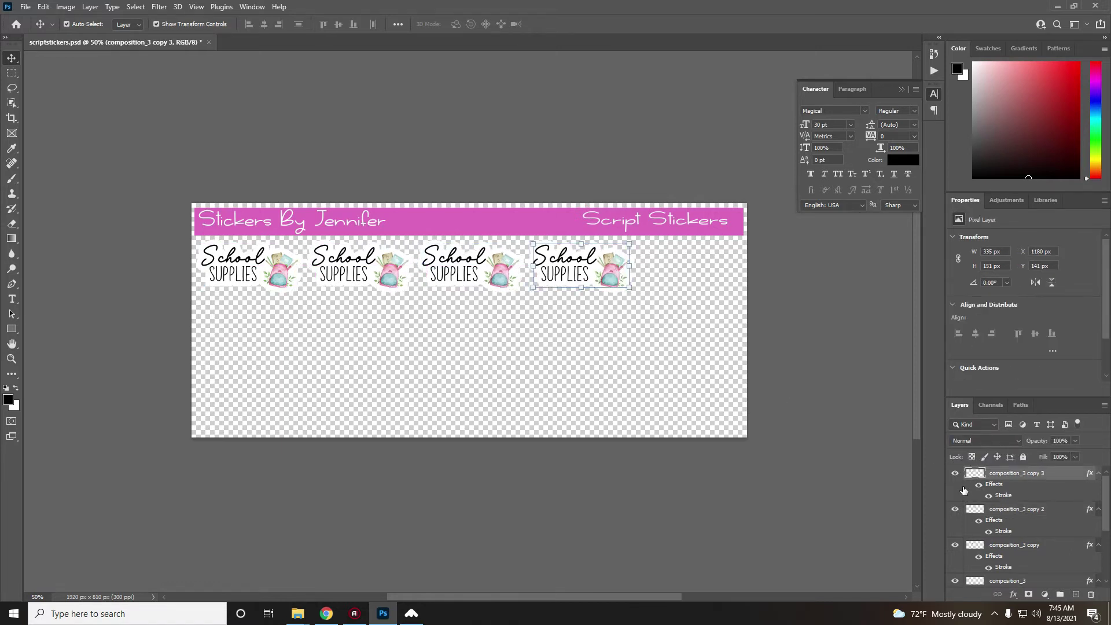
{"action": "right_click", "coordinate": [1003, 476]}
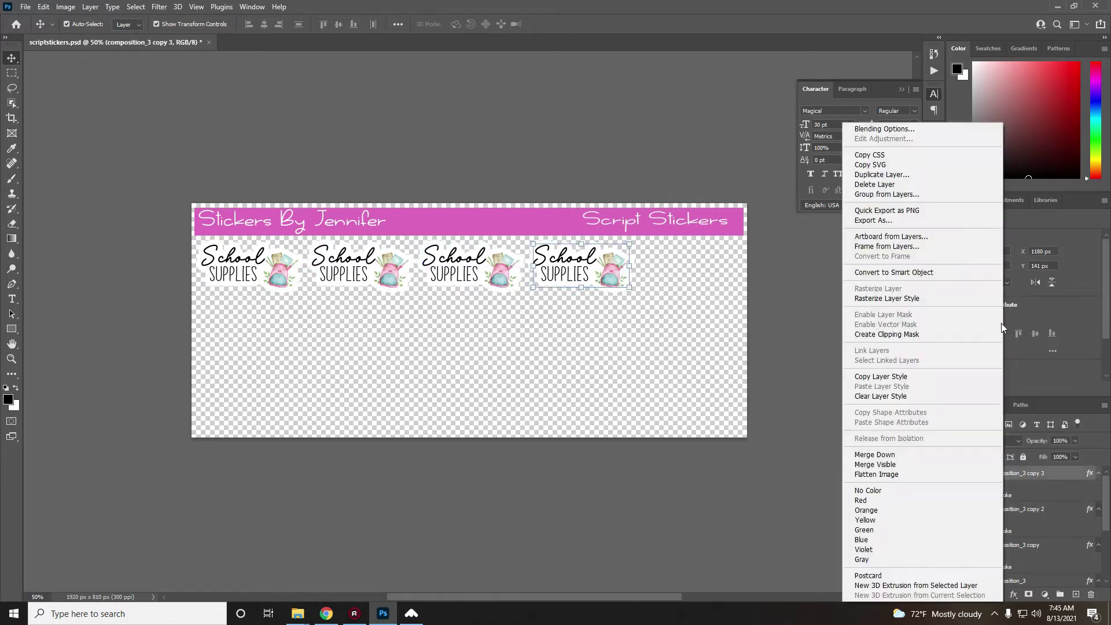
{"action": "left_click", "coordinate": [882, 175]}
{"action": "left_click", "coordinate": [657, 192]}
{"action": "left_click_drag", "start_coordinate": [615, 277], "coordinate": [724, 269]}
{"action": "left_click_drag", "start_coordinate": [744, 325], "coordinate": [208, 273]}
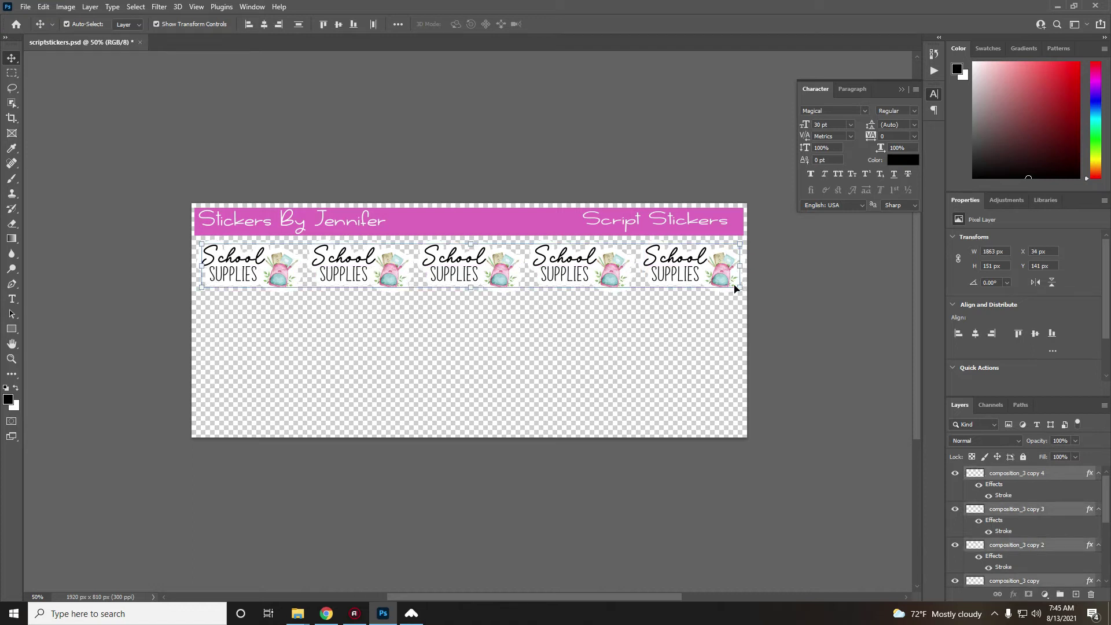
{"action": "mouse_move", "coordinate": [739, 287]}
{"action": "left_mouse_down"}
{"action": "mouse_move", "coordinate": [720, 284]}
{"action": "mouse_move", "coordinate": [730, 285]}
{"action": "left_mouse_up"}
{"action": "key", "text": "Return"}
Step: Duplicate the sticker row and move the copy below as a second row
{"action": "left_click", "coordinate": [12, 58]}
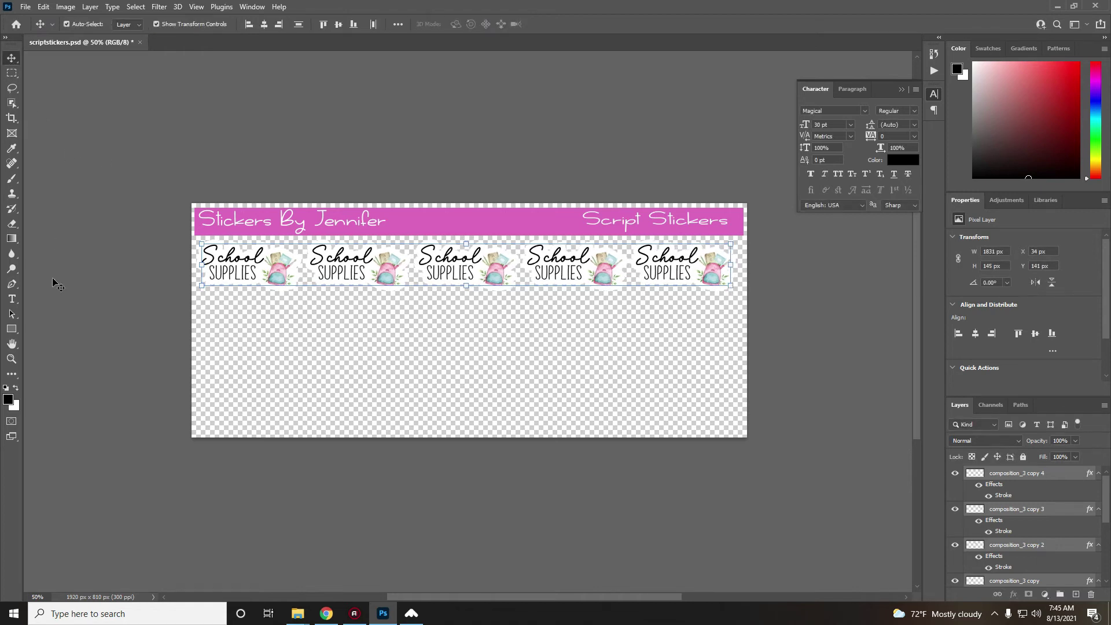
{"action": "left_click", "coordinate": [751, 372]}
{"action": "left_click_drag", "start_coordinate": [751, 371], "coordinate": [199, 239]}
{"action": "right_click", "coordinate": [1009, 515]}
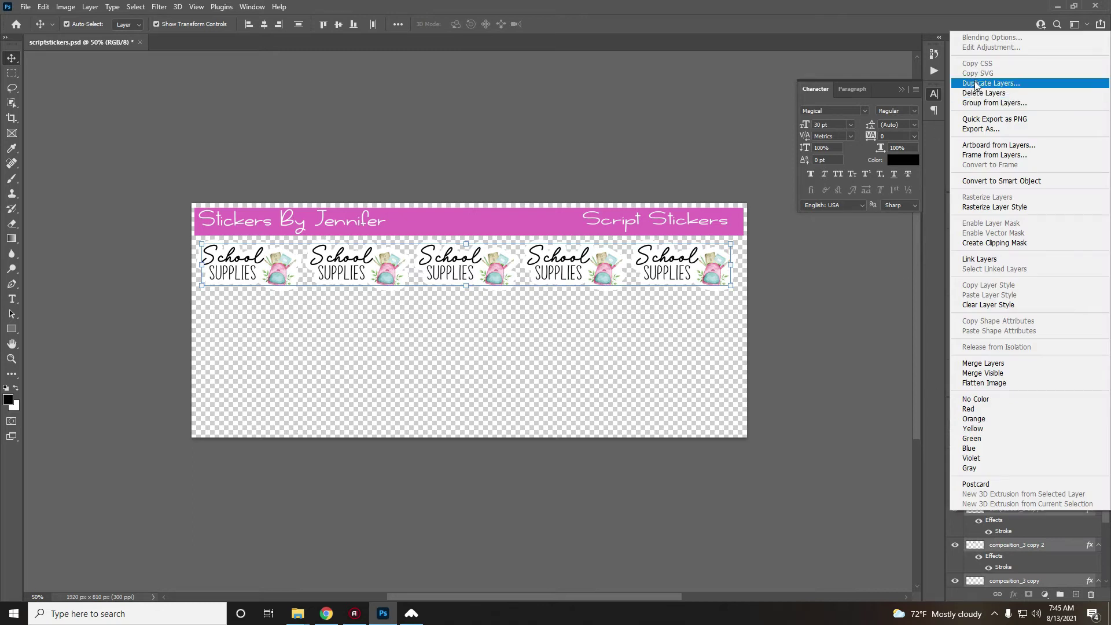
{"action": "left_click", "coordinate": [995, 82]}
{"action": "left_click", "coordinate": [656, 192]}
{"action": "left_click_drag", "start_coordinate": [681, 272], "coordinate": [682, 328]}
{"action": "key", "text": "Up"}
{"action": "key", "text": "Up"}
{"action": "key", "text": "Up"}
{"action": "key", "text": "Up"}
{"action": "key", "text": "Up"}
{"action": "key", "text": "Up"}
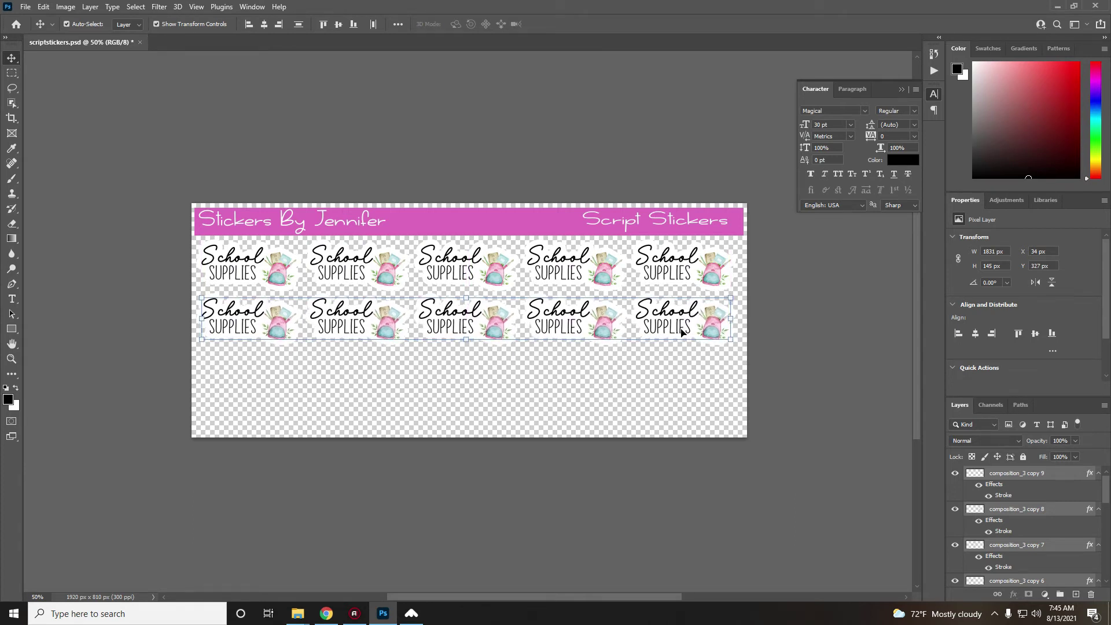
Step: Duplicate both rows and move them down to make four rows
{"action": "left_click_drag", "start_coordinate": [768, 376], "coordinate": [307, 278]}
{"action": "right_click", "coordinate": [1017, 475]}
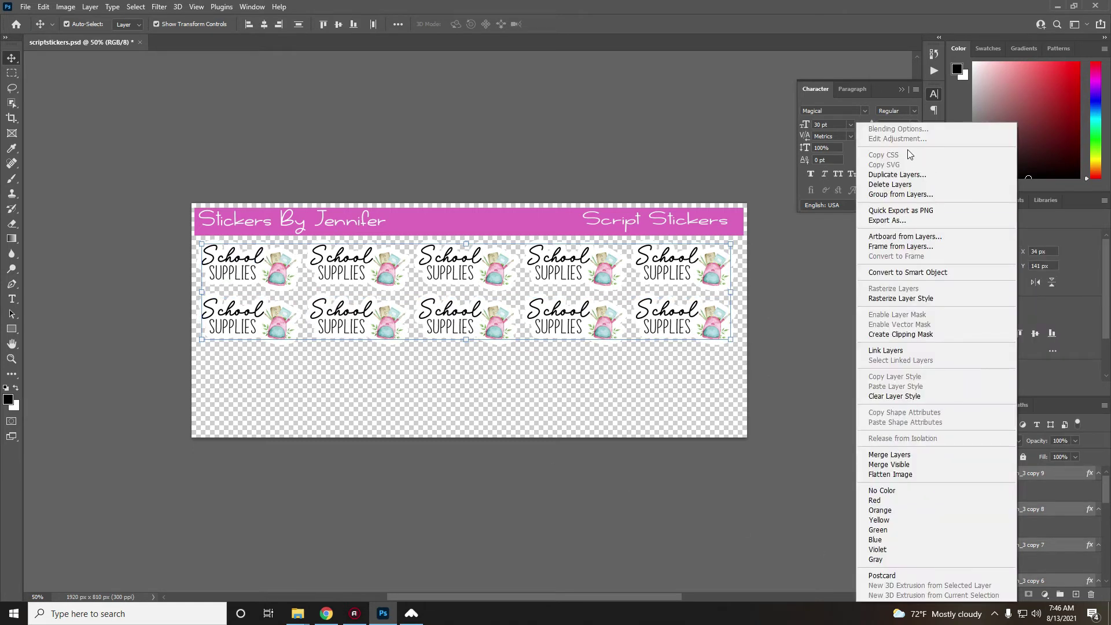
{"action": "left_click", "coordinate": [888, 173]}
{"action": "left_click", "coordinate": [657, 192]}
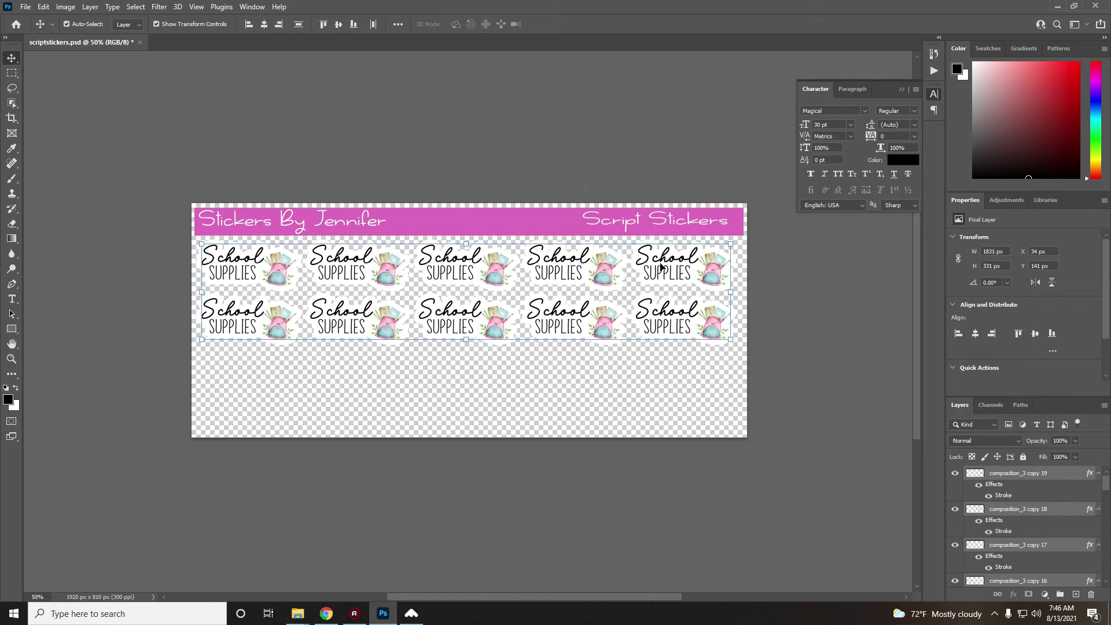
{"action": "left_click_drag", "start_coordinate": [697, 274], "coordinate": [713, 389]}
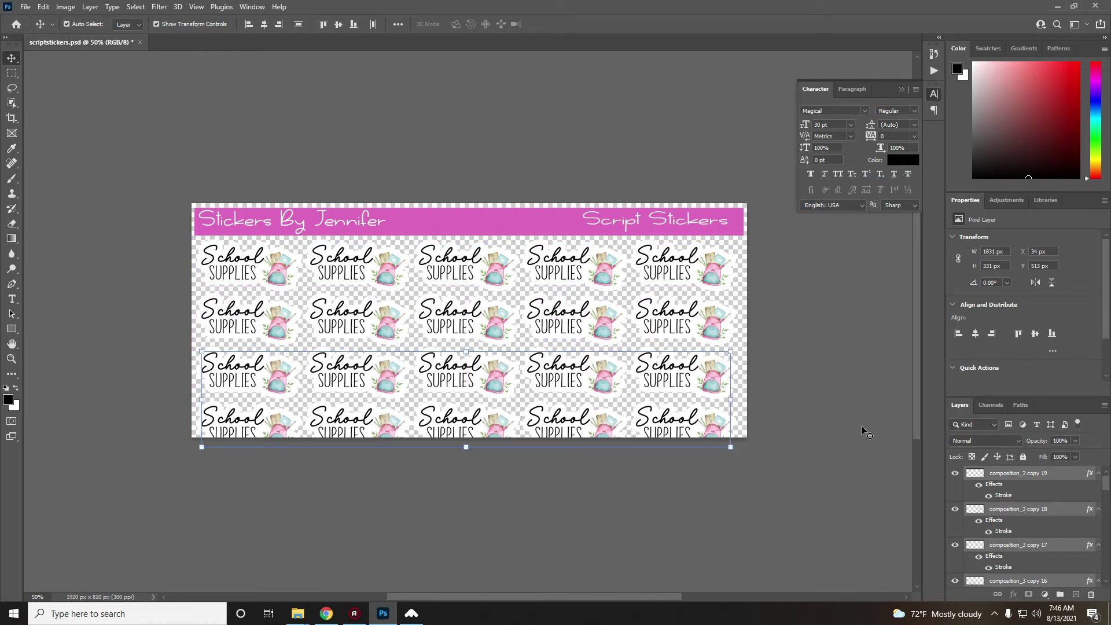
Step: Scale the 20-sticker grid to fit below the banner
{"action": "left_click_drag", "start_coordinate": [784, 459], "coordinate": [188, 200]}
{"action": "left_click", "coordinate": [756, 446]}
{"action": "mouse_move", "coordinate": [746, 451]}
{"action": "left_mouse_down"}
{"action": "mouse_move", "coordinate": [218, 297]}
{"action": "mouse_move", "coordinate": [197, 241]}
{"action": "left_mouse_up"}
{"action": "left_click_drag", "start_coordinate": [466, 446], "coordinate": [468, 430]}
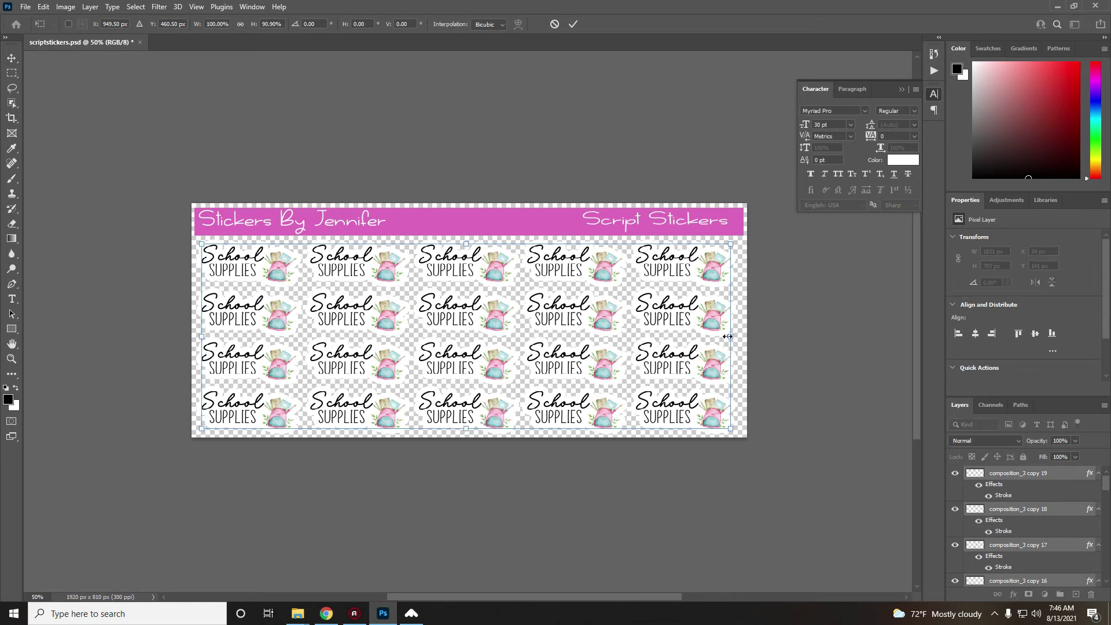
{"action": "left_click_drag", "start_coordinate": [731, 337], "coordinate": [734, 338]}
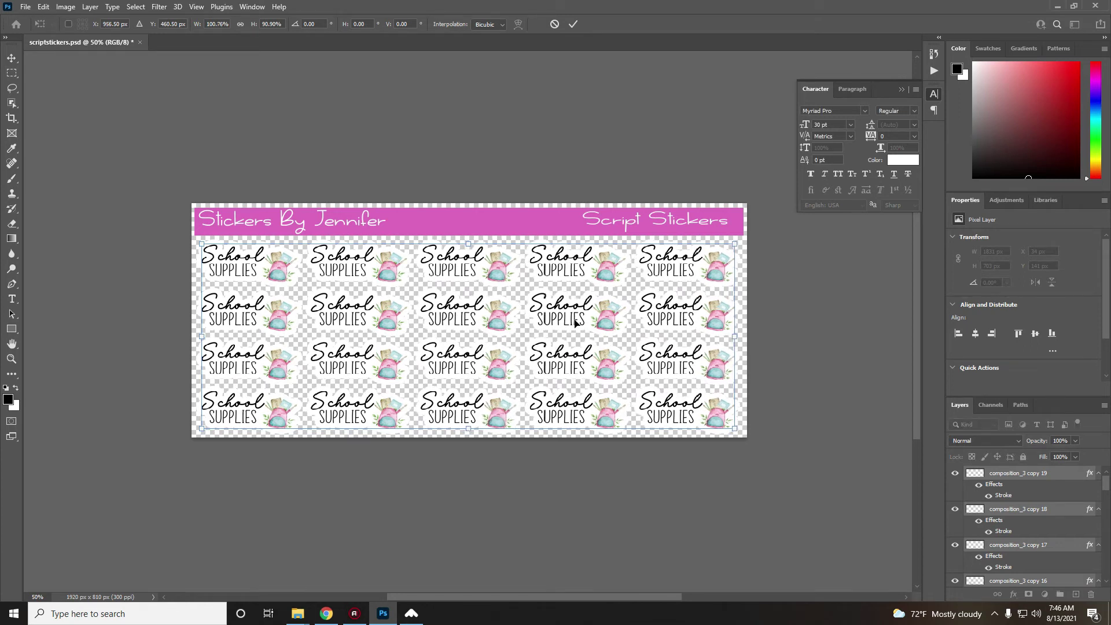
{"action": "key", "text": "Return"}
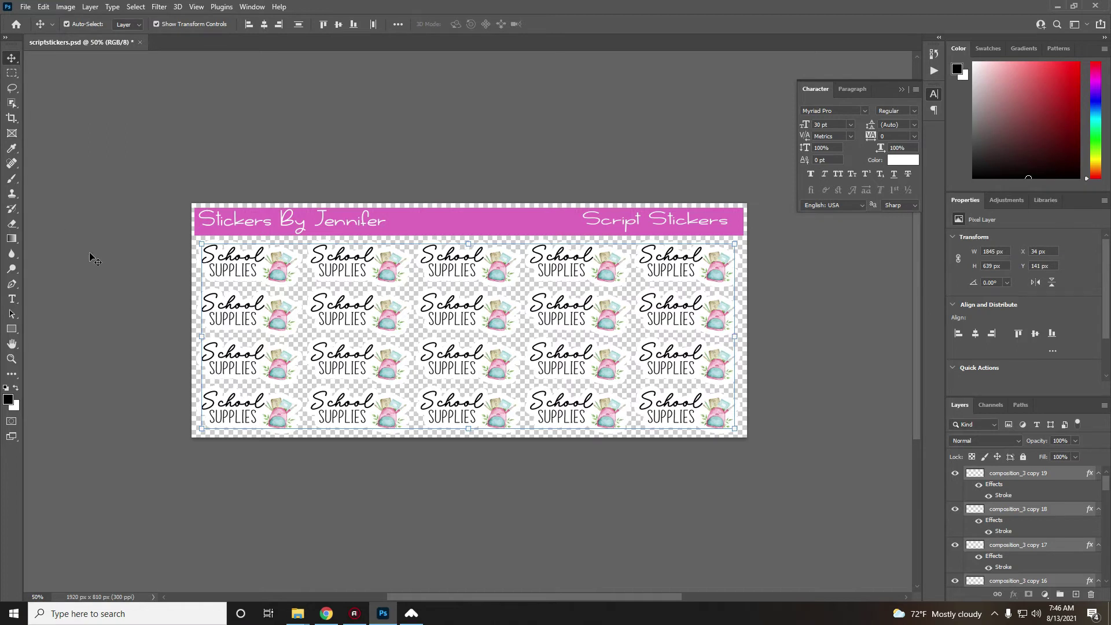
{"action": "left_click", "coordinate": [800, 387]}
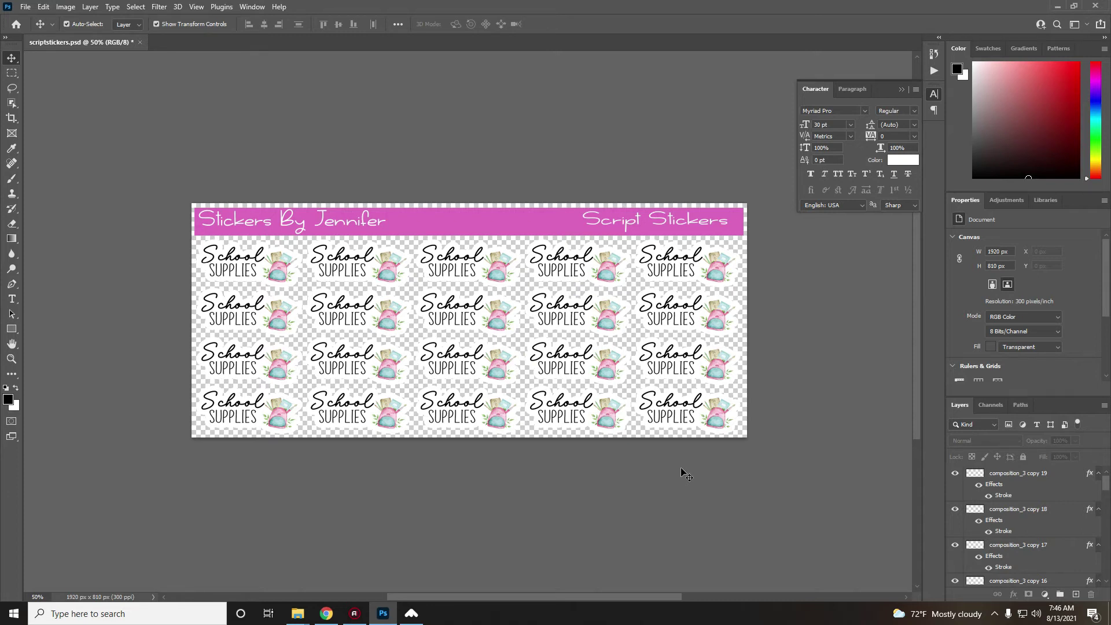
Step: Save the sheet as a PNG named 'sch…' on the Desktop, then select all sticker layers
{"action": "left_click", "coordinate": [25, 7]}
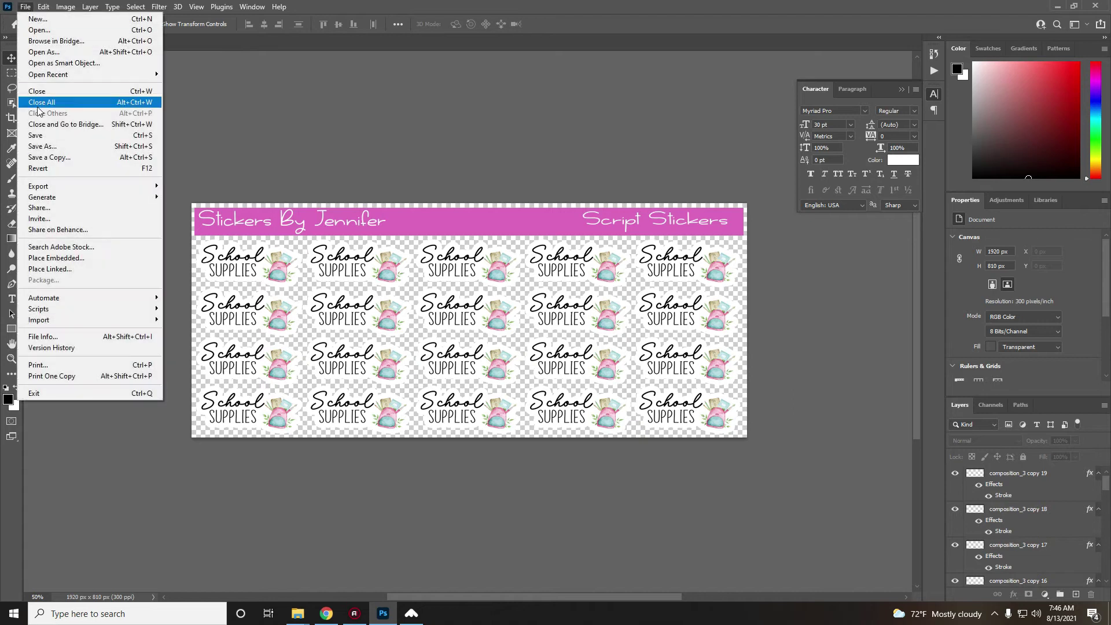
{"action": "left_click", "coordinate": [40, 154]}
{"action": "left_click", "coordinate": [630, 405]}
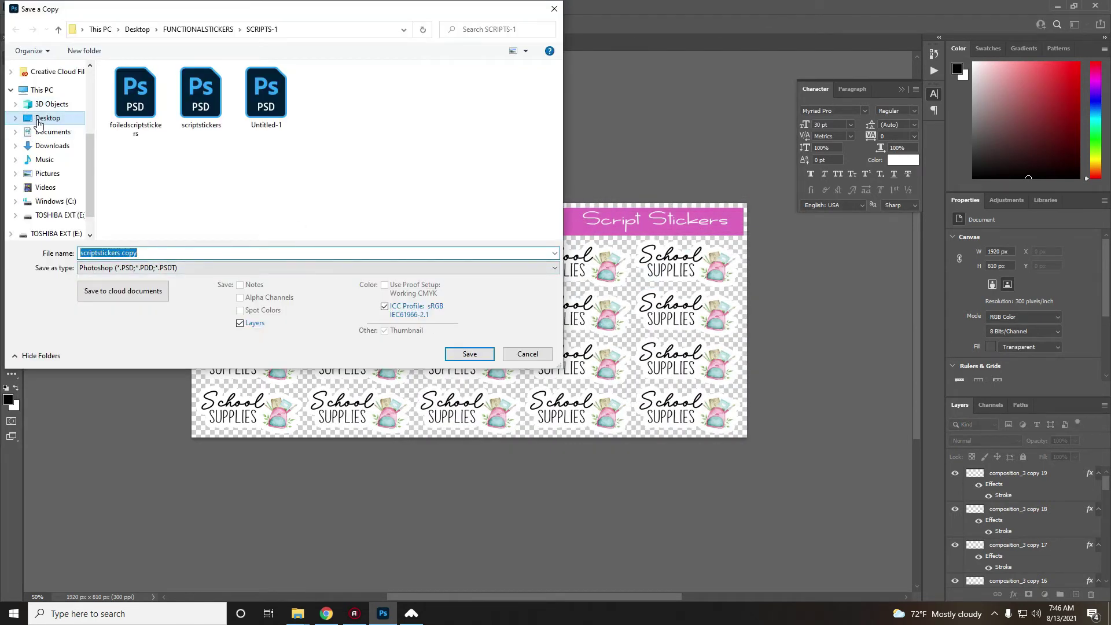
{"action": "left_click", "coordinate": [42, 117]}
{"action": "left_click", "coordinate": [191, 267]}
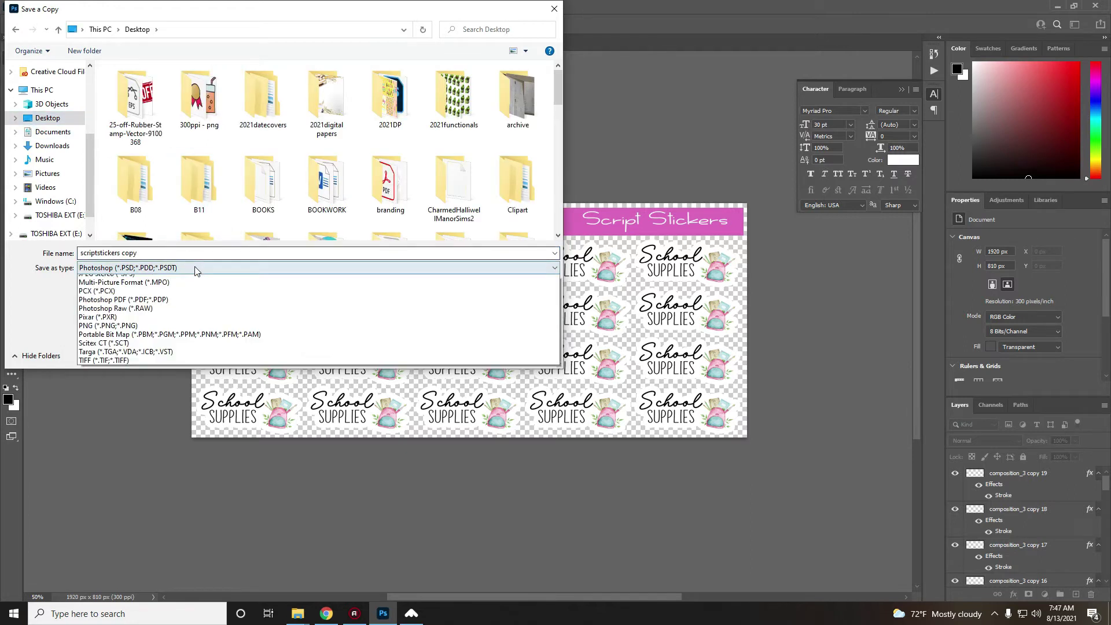
{"action": "left_click", "coordinate": [158, 429]}
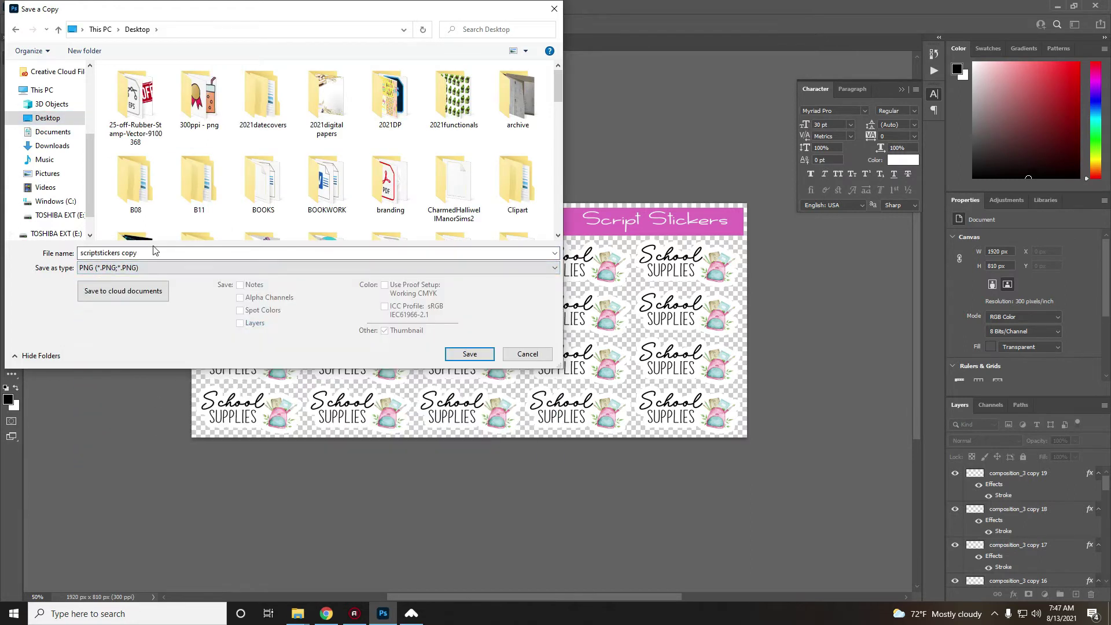
{"action": "left_click", "coordinate": [152, 252]}
{"action": "type", "text": "sch"}
{"action": "left_click", "coordinate": [467, 354]}
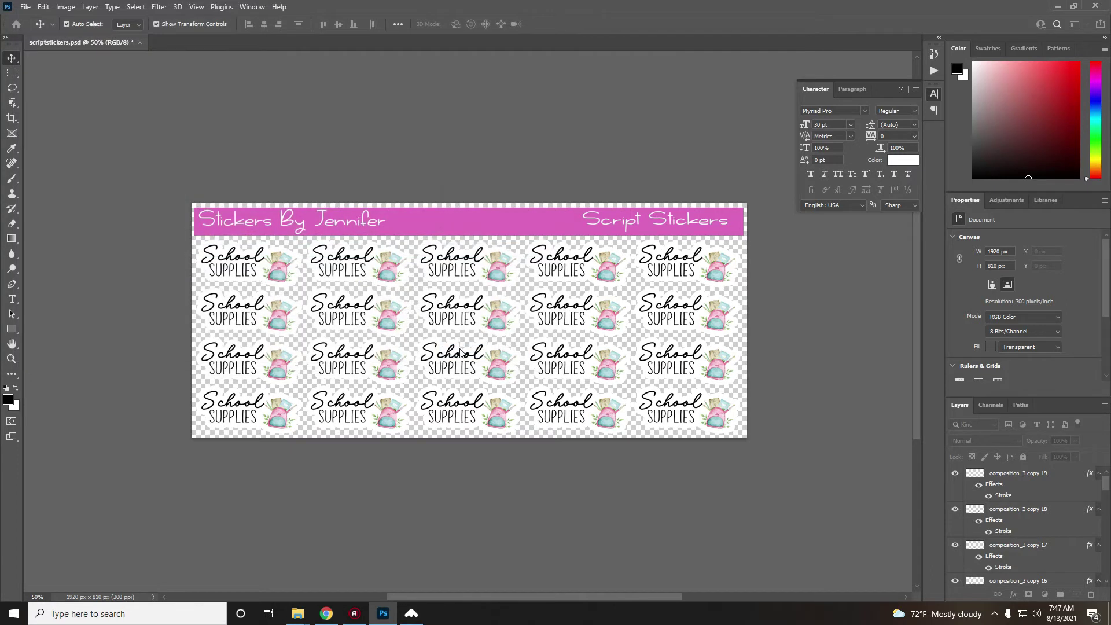
{"action": "left_click", "coordinate": [610, 181]}
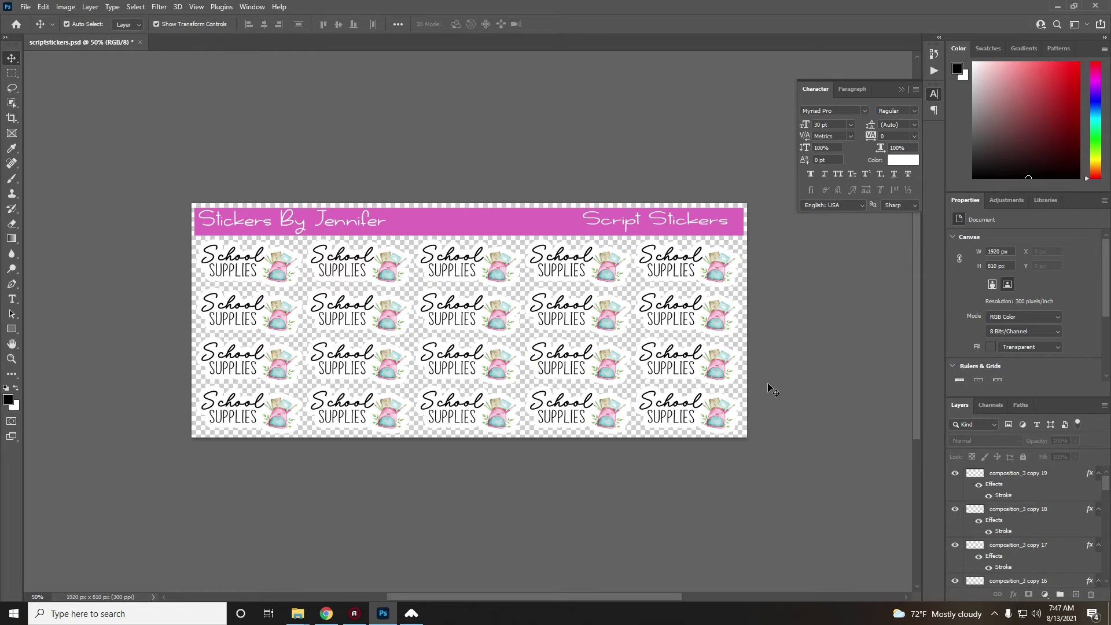
{"action": "left_click_drag", "start_coordinate": [763, 431], "coordinate": [228, 234]}
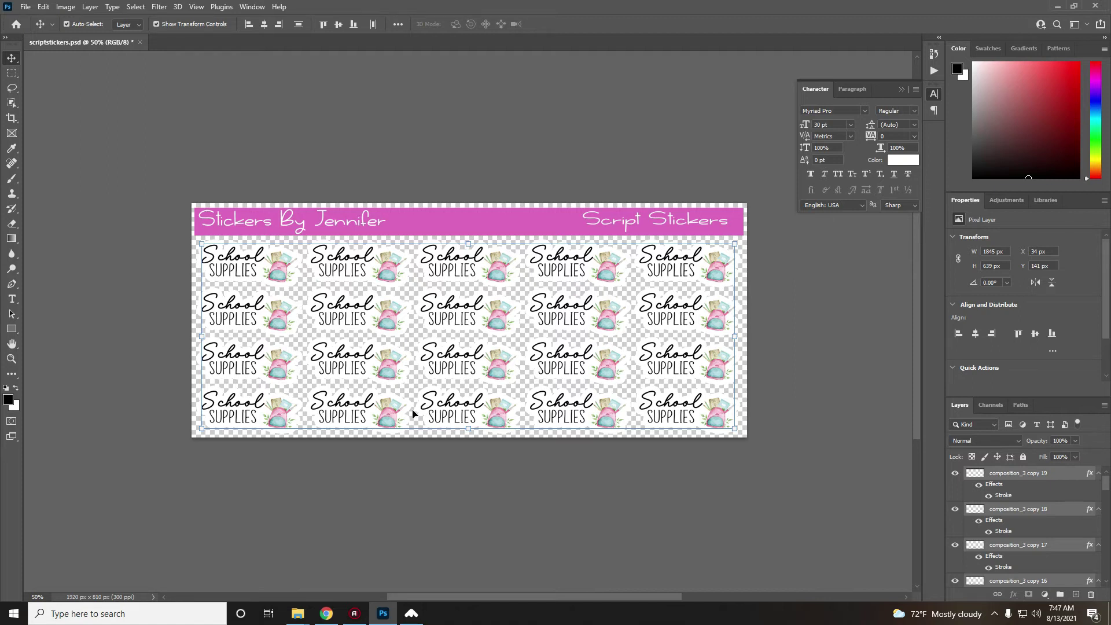
Step: Clear the School Supplies stickers and place a trial text layer below the banner
{"action": "key", "text": "ctrl+alt+z"}
{"action": "key", "text": "ctrl+alt+z"}
{"action": "key", "text": "ctrl+alt+z"}
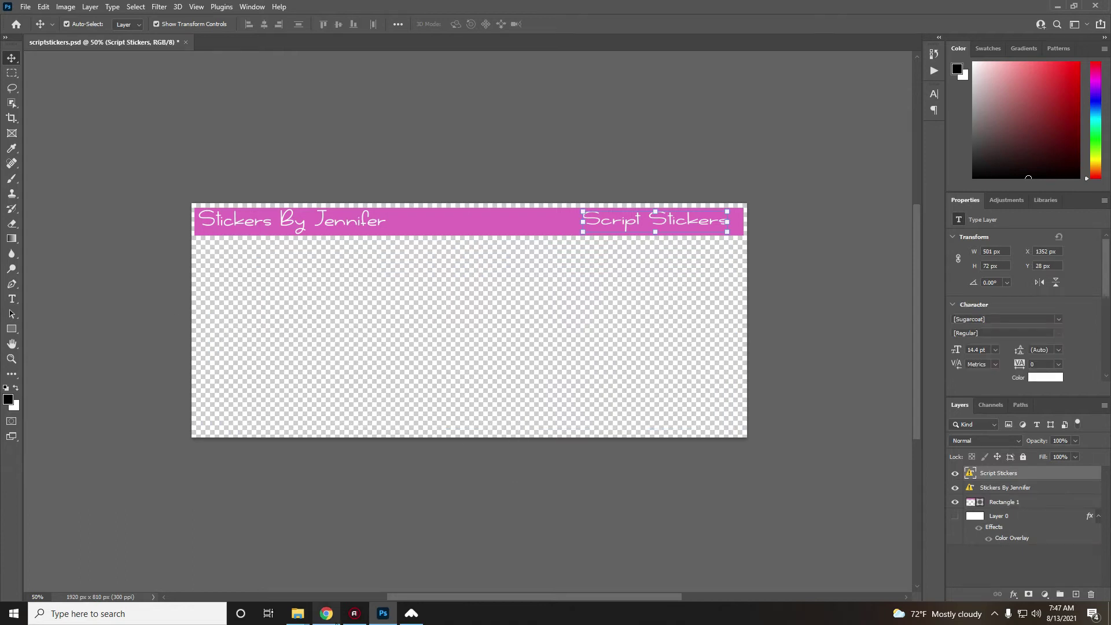
{"action": "key", "text": "t"}
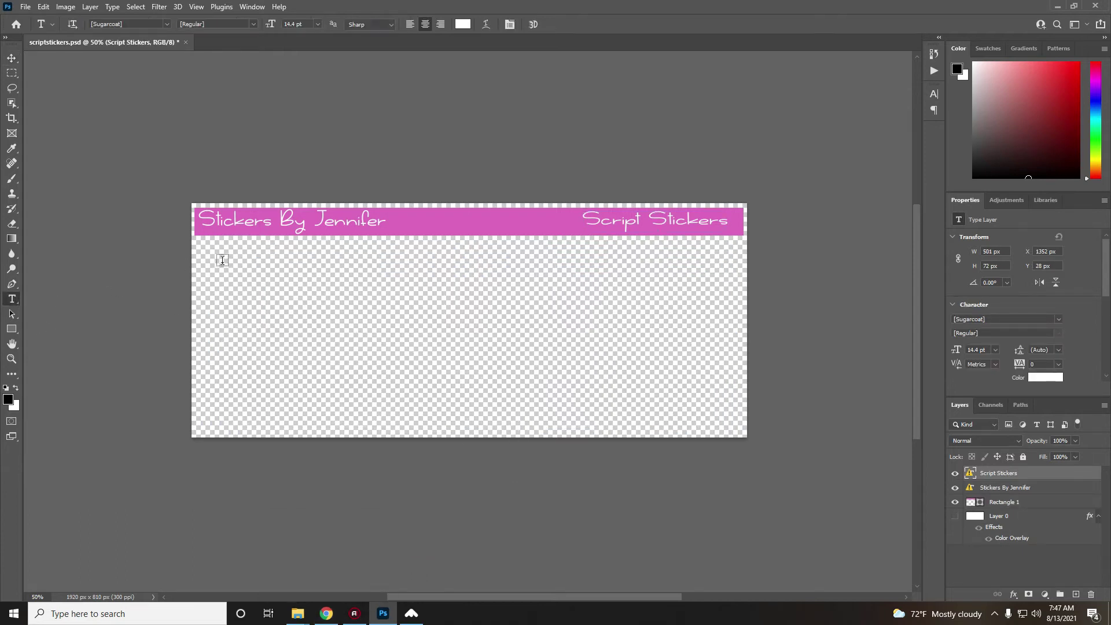
{"action": "left_click", "coordinate": [223, 259]}
{"action": "type", "text": "M"}
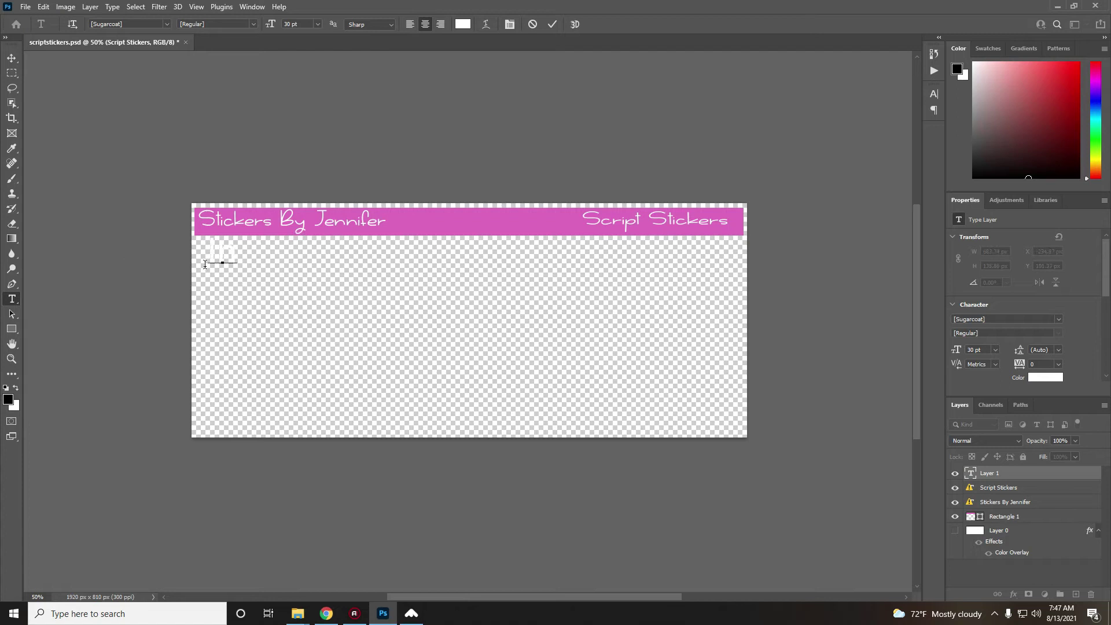
{"action": "left_click", "coordinate": [19, 62]}
Step: Dismiss the missing-fonts warning and select the background layer Layer 0
{"action": "left_click", "coordinate": [411, 615]}
{"action": "left_click", "coordinate": [411, 614]}
{"action": "left_click", "coordinate": [577, 280]}
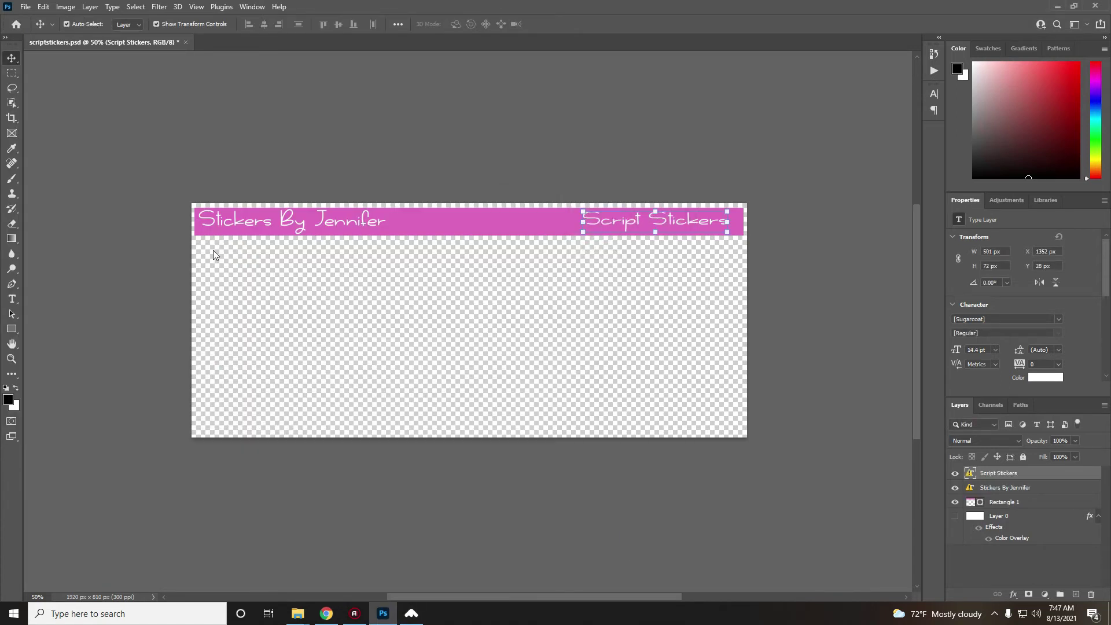
{"action": "left_click", "coordinate": [411, 613]}
{"action": "left_click", "coordinate": [411, 613]}
{"action": "left_click", "coordinate": [998, 516]}
Step: Add 'Instacart' text under the left end of the pink banner
{"action": "left_click", "coordinate": [12, 298]}
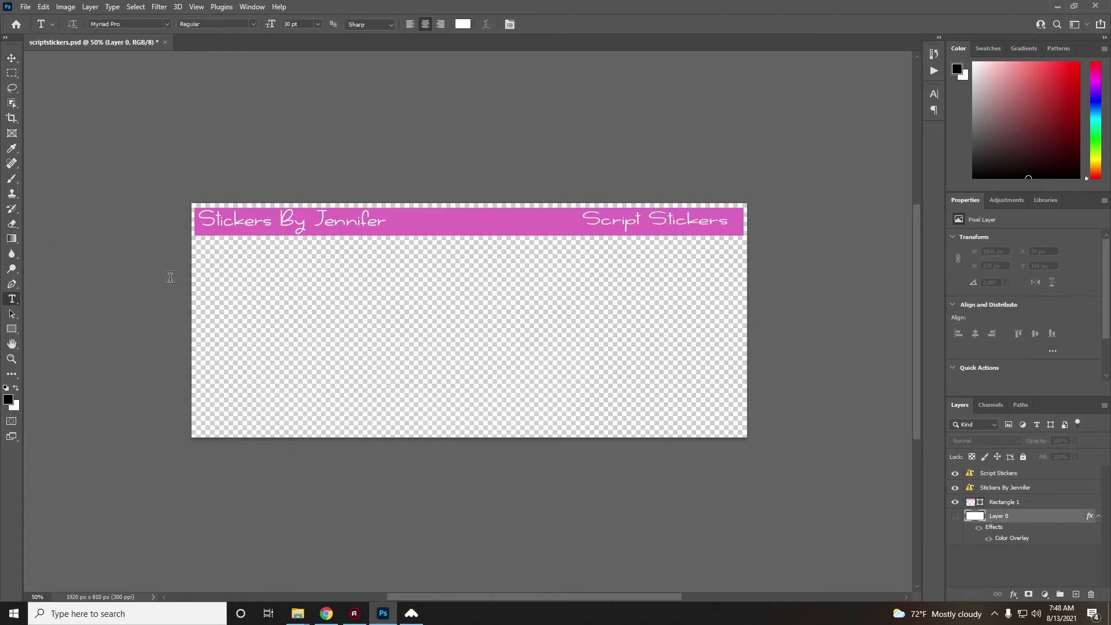
{"action": "left_click", "coordinate": [213, 265]}
{"action": "type", "text": "Instacart"}
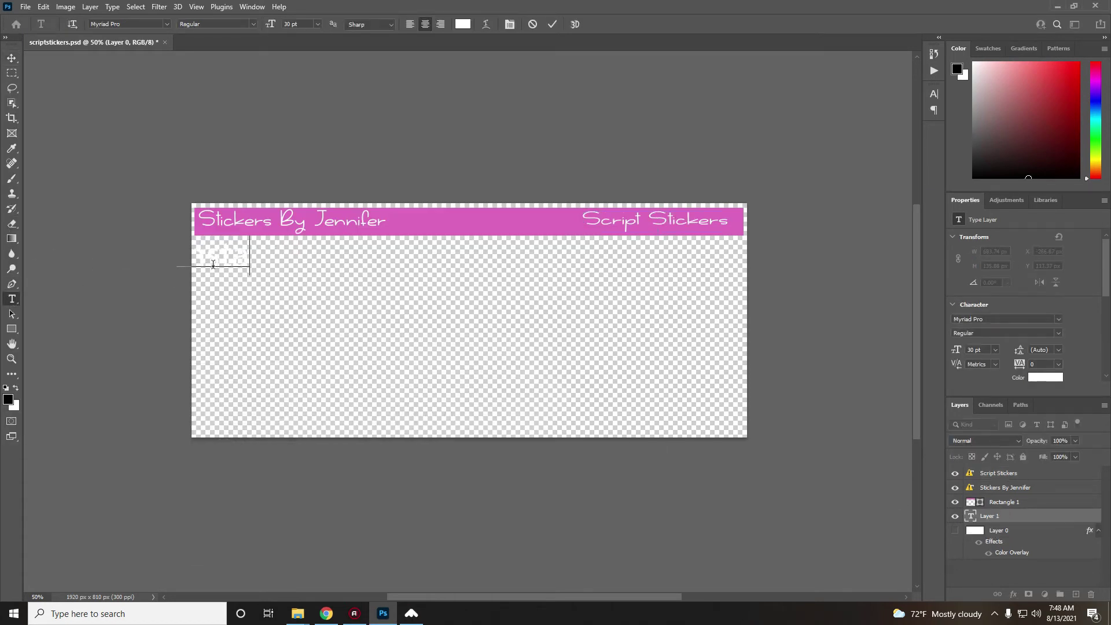
{"action": "left_click", "coordinate": [11, 58]}
{"action": "mouse_move", "coordinate": [271, 258]}
{"action": "left_mouse_down"}
{"action": "mouse_move", "coordinate": [287, 262]}
{"action": "mouse_move", "coordinate": [277, 259]}
{"action": "left_mouse_up"}
Step: Make the text black (#000000) in the Skinny Flower font
{"action": "left_click", "coordinate": [934, 93]}
{"action": "left_click", "coordinate": [903, 159]}
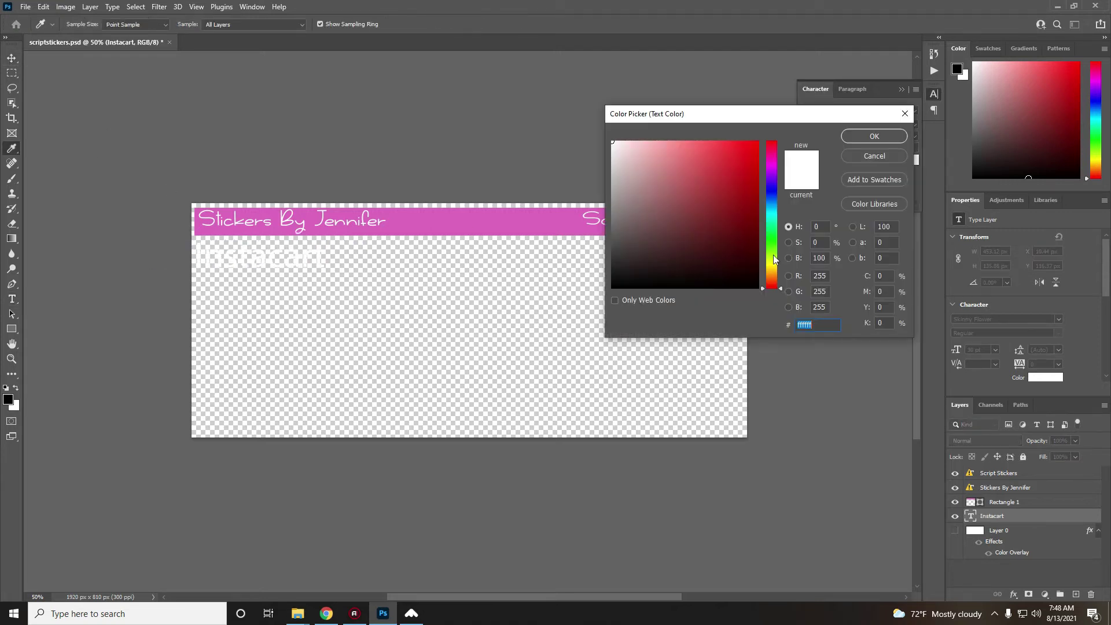
{"action": "type", "text": "000000"}
{"action": "left_click", "coordinate": [874, 136]}
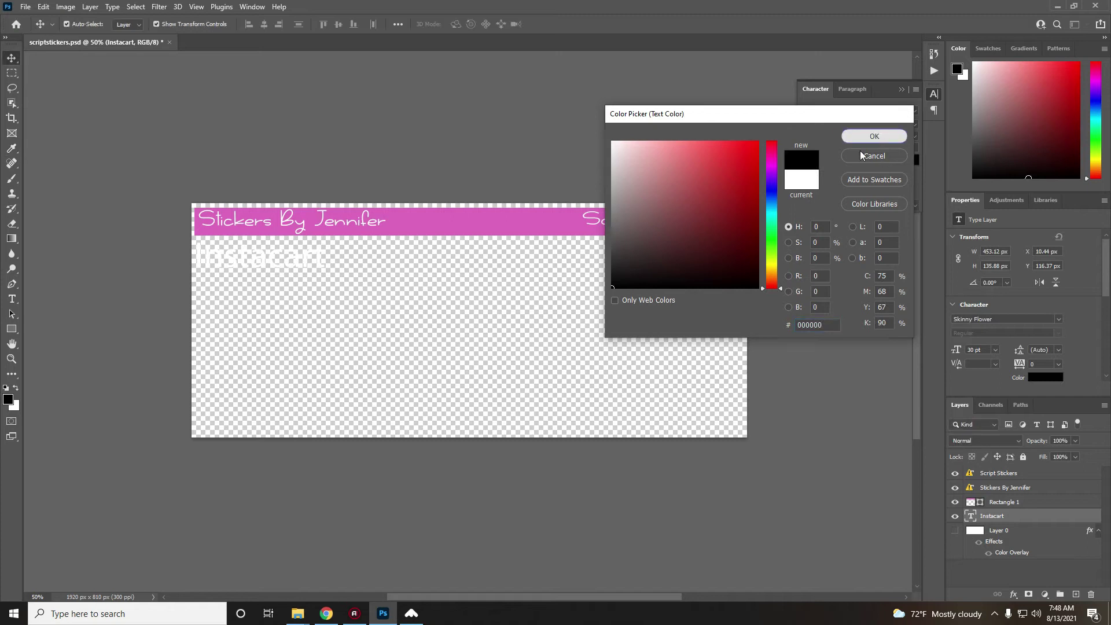
{"action": "left_click", "coordinate": [850, 111]}
{"action": "type", "text": "skinny"}
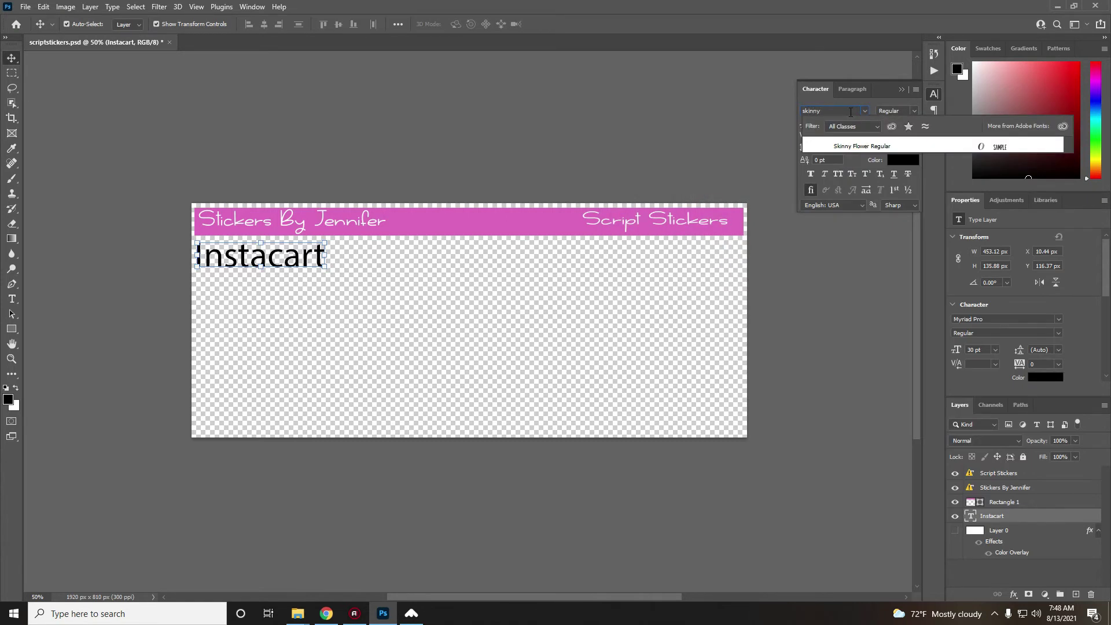
{"action": "left_click", "coordinate": [838, 146]}
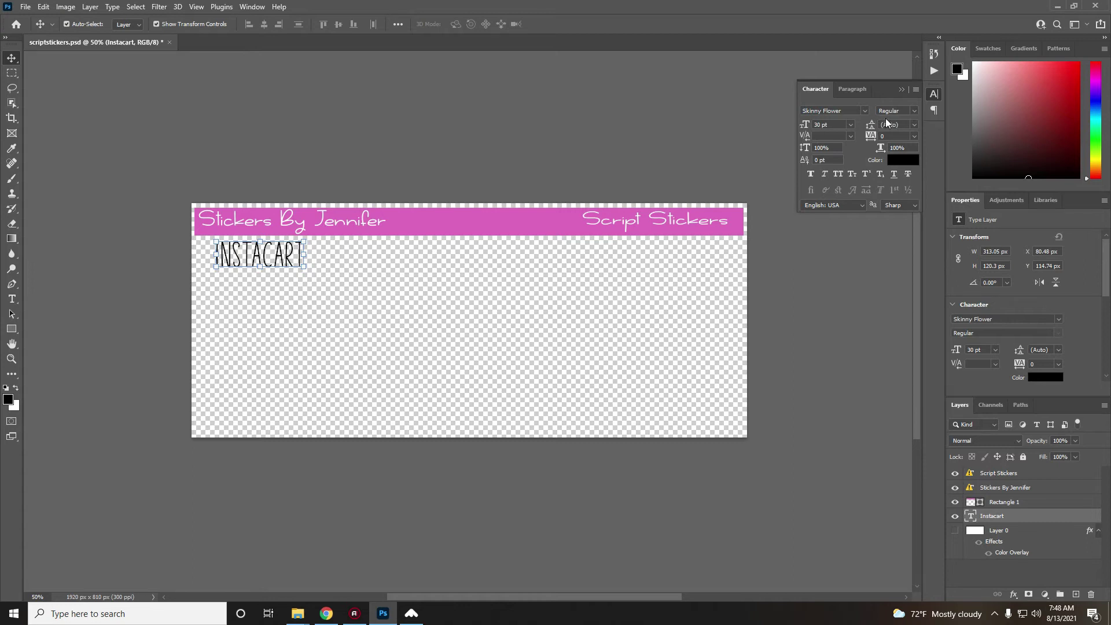
Step: Shift the INSTACART text slightly left, then minimize Photoshop and the folder window
{"action": "left_click_drag", "start_coordinate": [292, 250], "coordinate": [277, 258]}
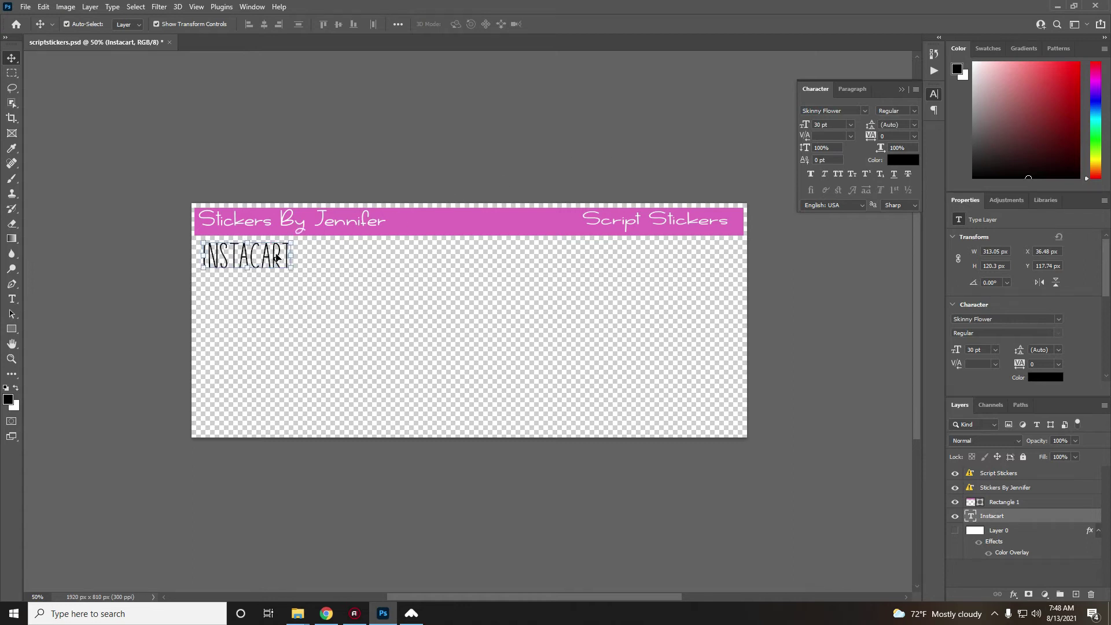
{"action": "left_click", "coordinate": [1056, 7]}
{"action": "left_click", "coordinate": [496, 8]}
Step: Extract the Shopping-basket zip, inspect its MACOSX subfolder, and reposition the folder on the desktop
{"action": "right_click", "coordinate": [725, 138]}
{"action": "left_click", "coordinate": [752, 174]}
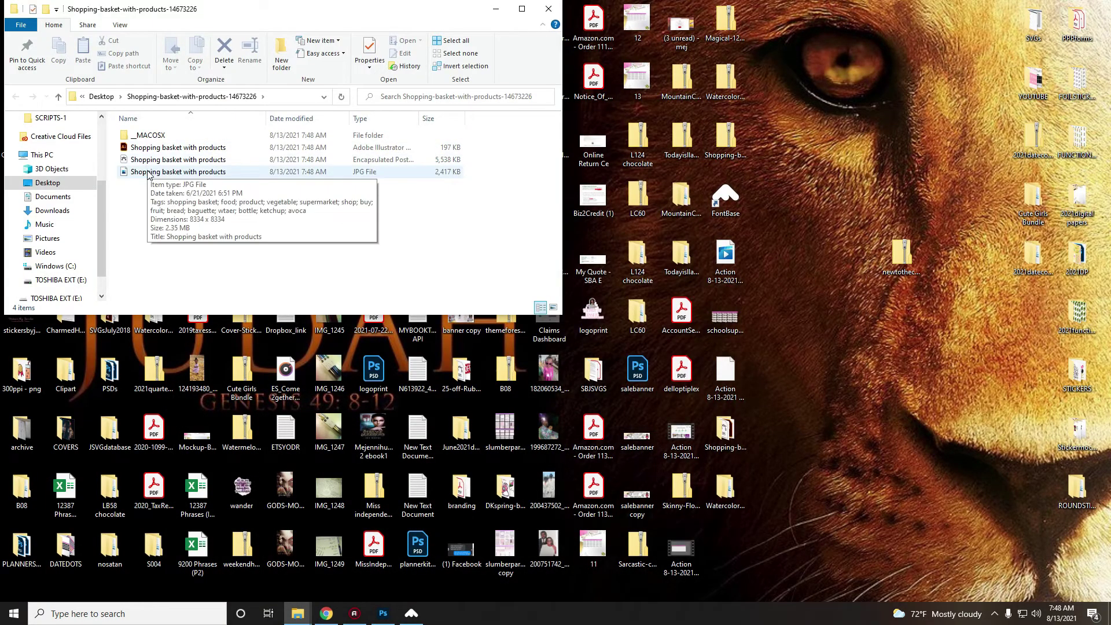
{"action": "double_click", "coordinate": [150, 136]}
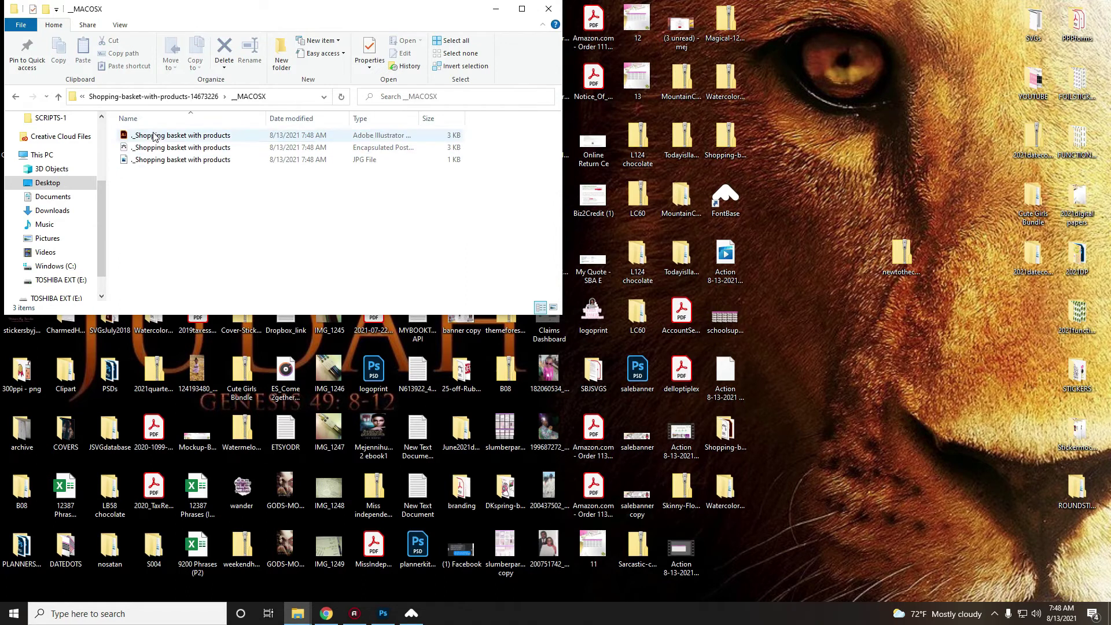
{"action": "left_click", "coordinate": [548, 9]}
{"action": "left_click_drag", "start_coordinate": [725, 429], "coordinate": [727, 144]}
Step: Search Creative Fabrica for 'shopping basket' from the grocery shopping results
{"action": "left_click", "coordinate": [327, 613]}
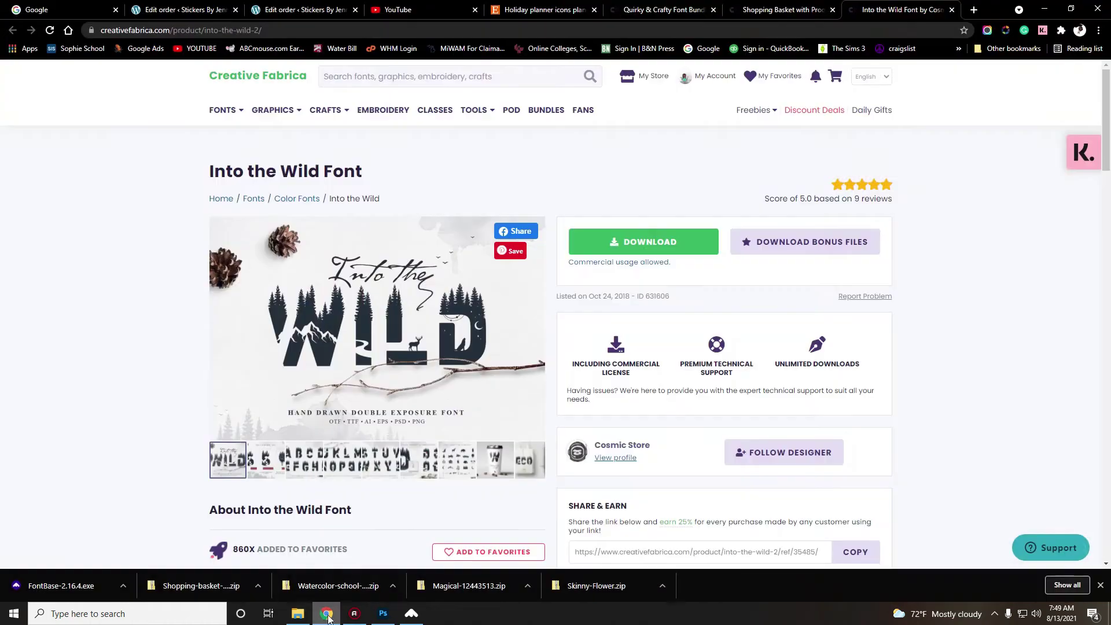
{"action": "left_click", "coordinate": [764, 5]}
{"action": "left_click", "coordinate": [13, 30]}
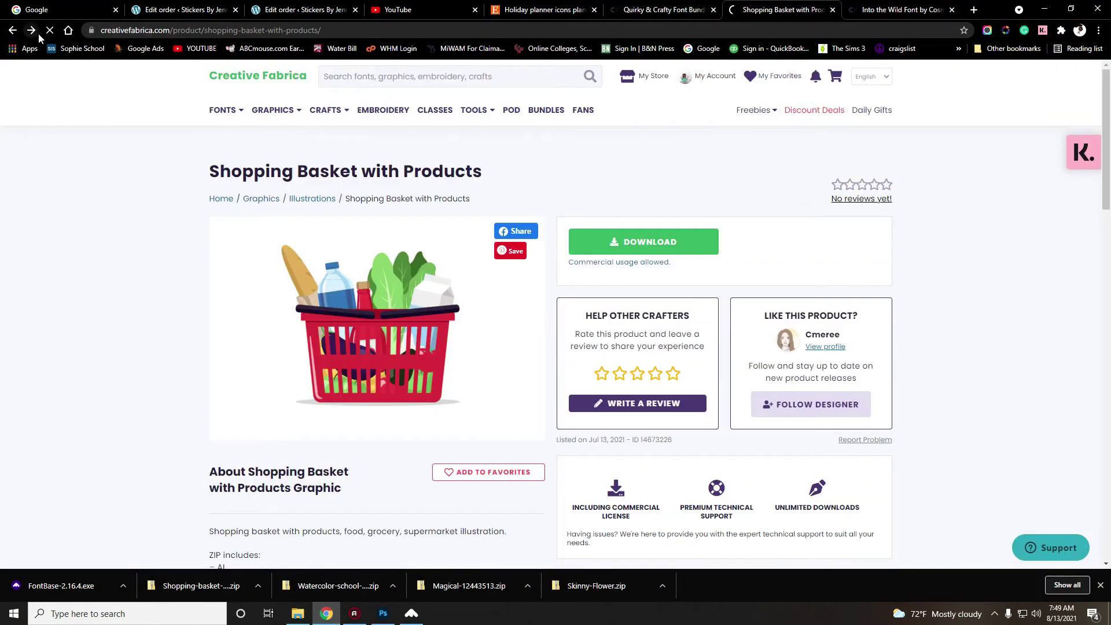
{"action": "scroll", "coordinate": [551, 332], "scroll_direction": "down", "scroll_amount": 12}
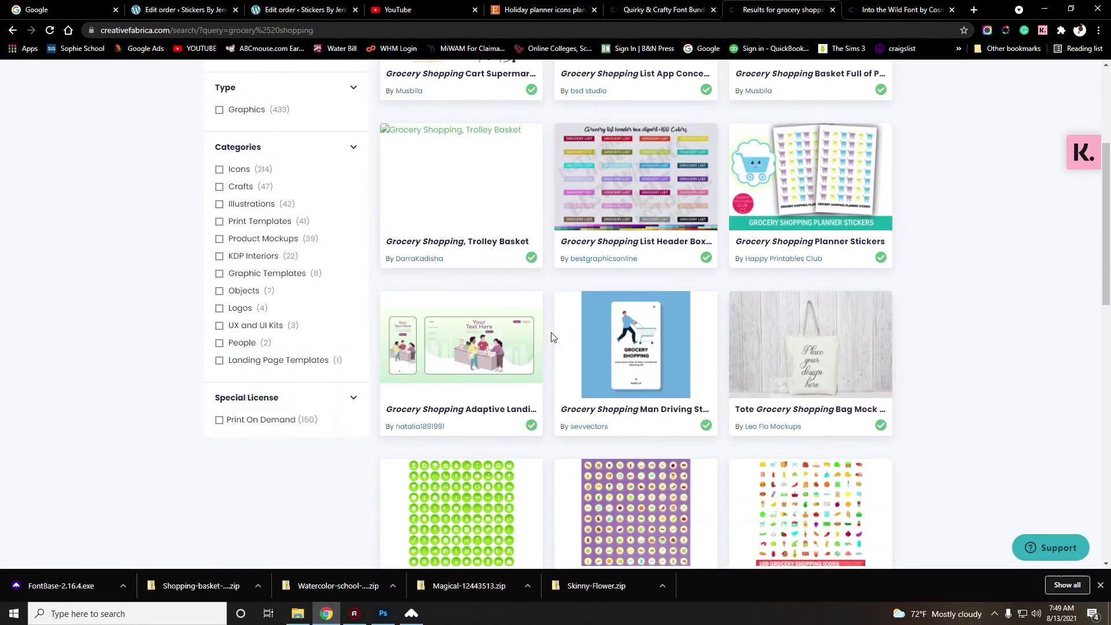
{"action": "scroll", "coordinate": [551, 332], "scroll_direction": "down", "scroll_amount": 6}
{"action": "scroll", "coordinate": [463, 260], "scroll_direction": "up", "scroll_amount": 20}
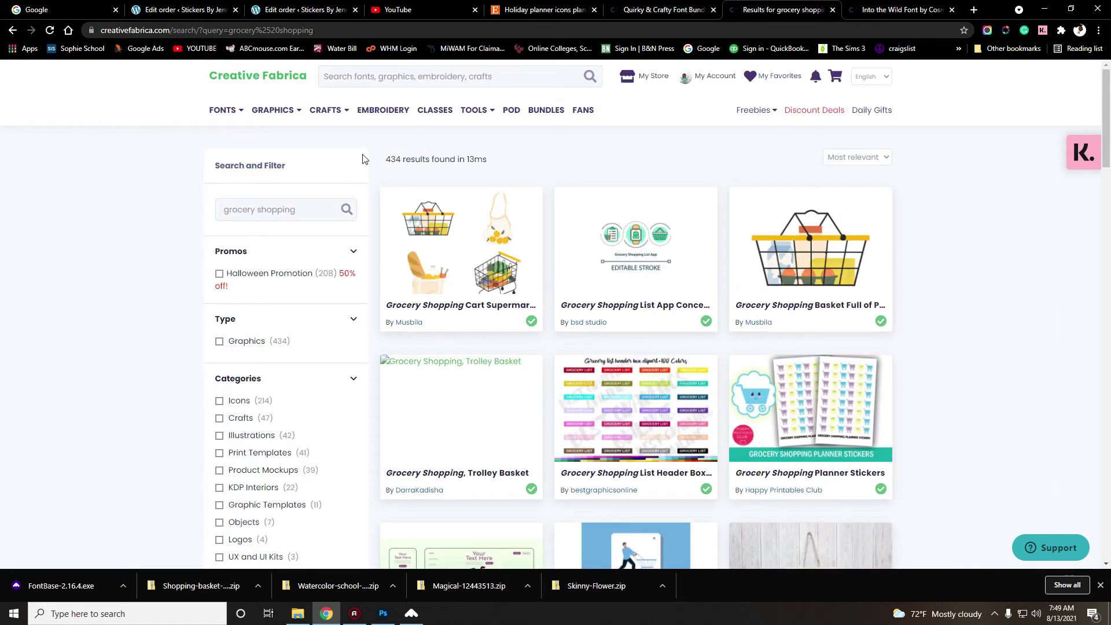
{"action": "type", "text": "shopping bas"}
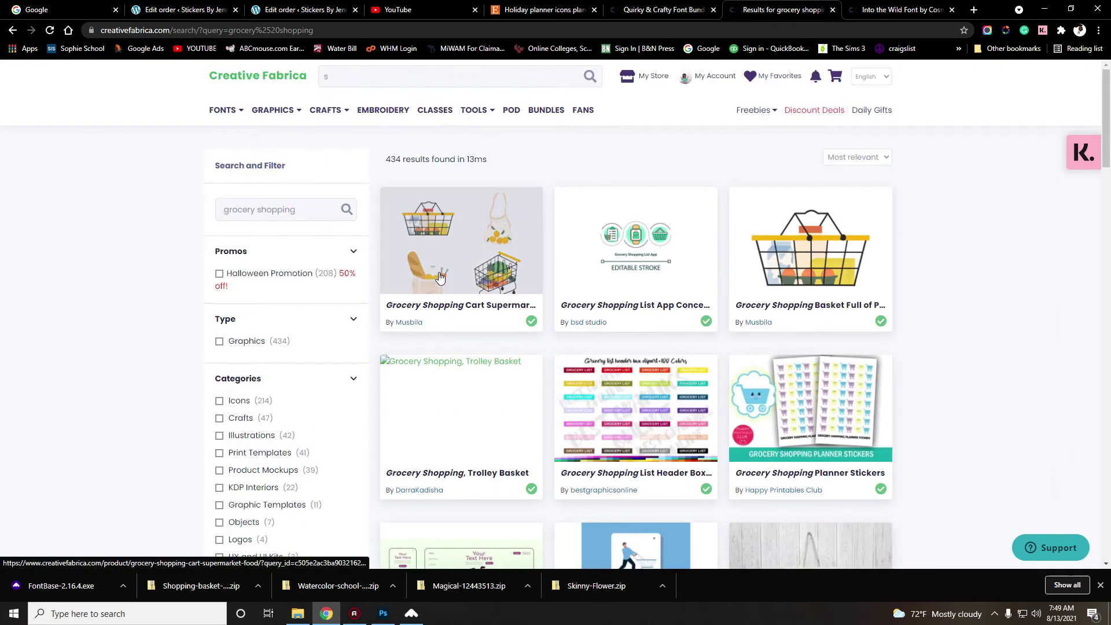
{"action": "type", "text": "ket"}
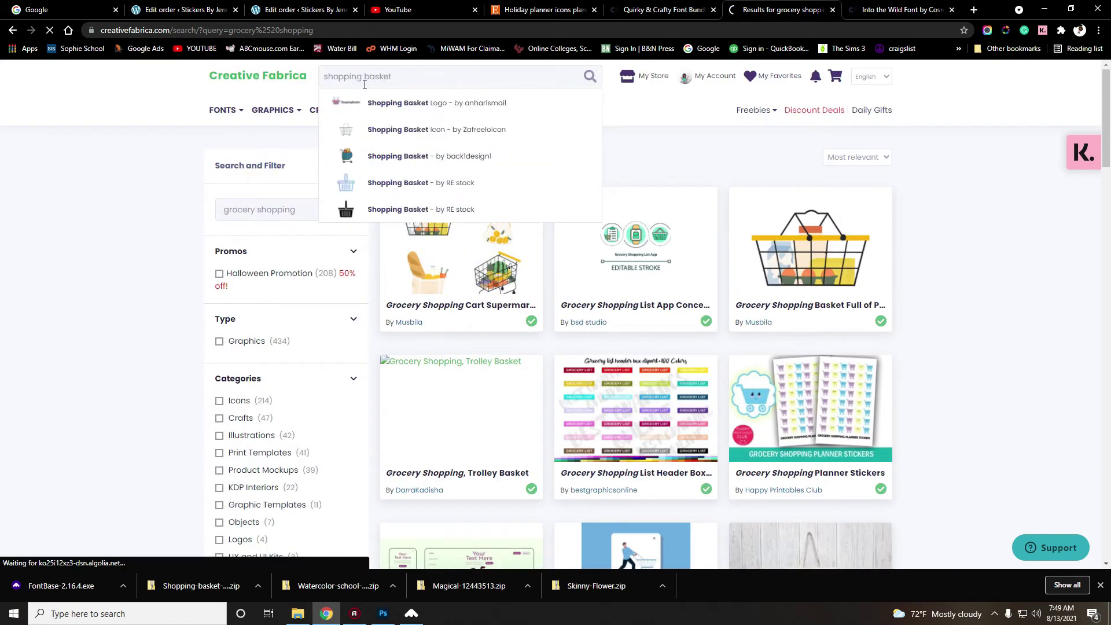
{"action": "key", "text": "Return"}
{"action": "scroll", "coordinate": [633, 381], "scroll_direction": "down", "scroll_amount": 10}
{"action": "scroll", "coordinate": [632, 380], "scroll_direction": "up", "scroll_amount": 10}
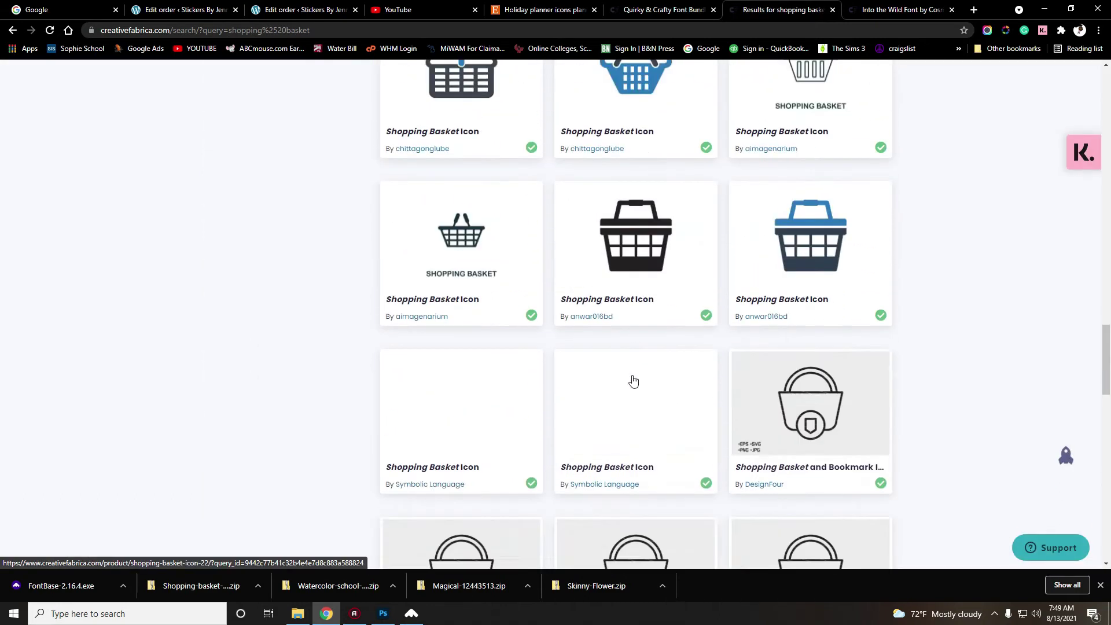
Step: Browse the grocery shopping results and view the Grocery Shopping Cart Supermarket Food product
{"action": "left_click", "coordinate": [10, 31]}
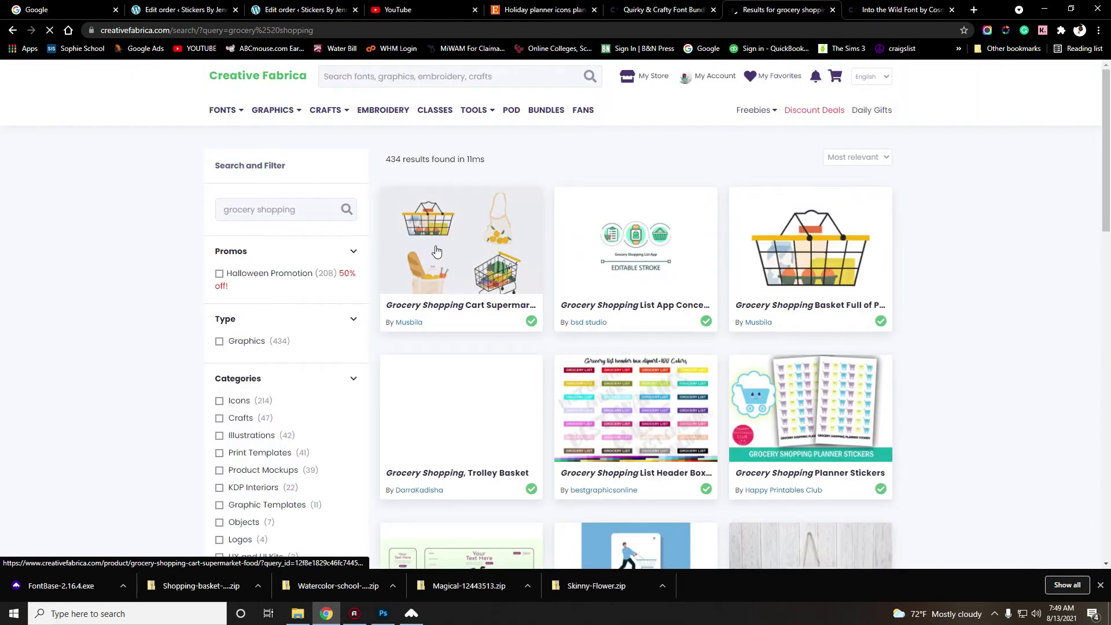
{"action": "scroll", "coordinate": [597, 324], "scroll_direction": "down", "scroll_amount": 10}
{"action": "scroll", "coordinate": [595, 334], "scroll_direction": "down", "scroll_amount": 9}
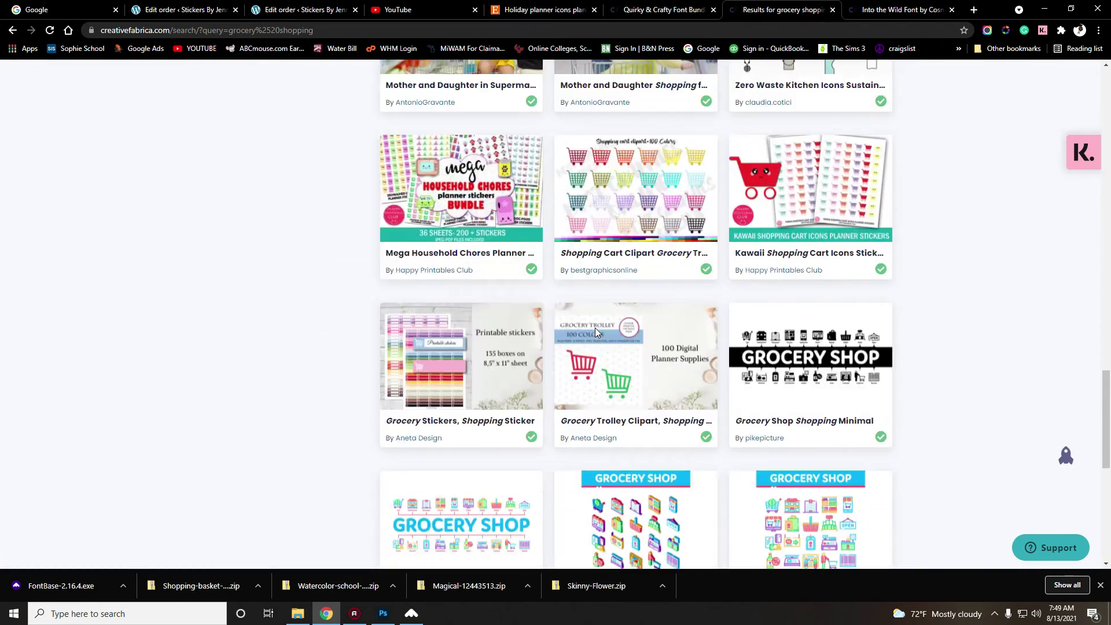
{"action": "scroll", "coordinate": [595, 328], "scroll_direction": "down", "scroll_amount": 5}
{"action": "scroll", "coordinate": [593, 237], "scroll_direction": "up", "scroll_amount": 2}
{"action": "scroll", "coordinate": [593, 237], "scroll_direction": "down", "scroll_amount": 15}
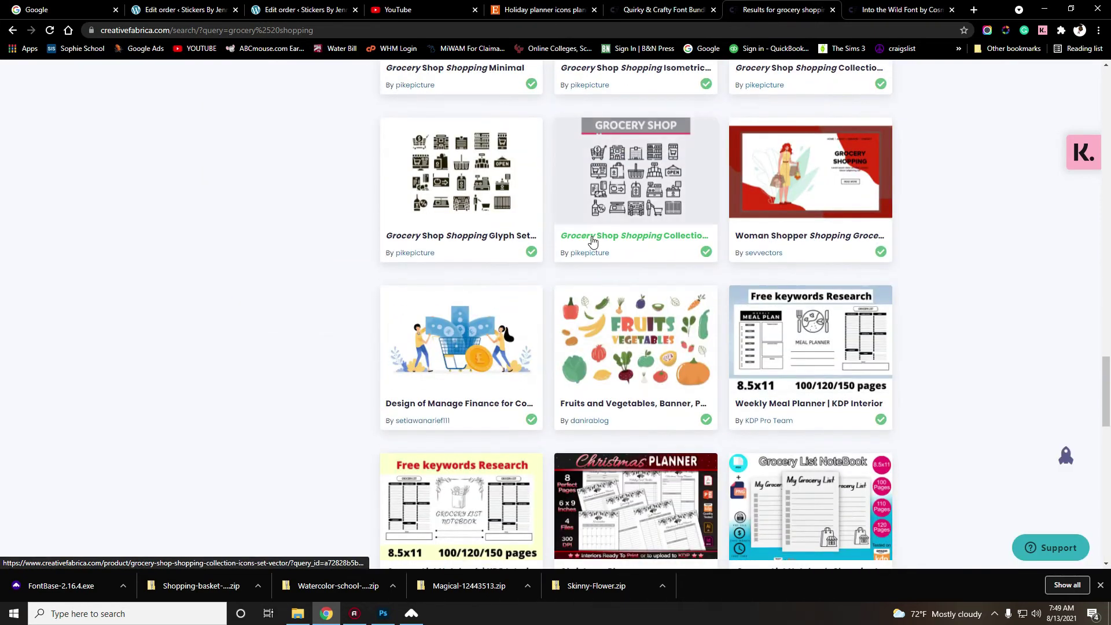
{"action": "left_click_drag", "start_coordinate": [1107, 441], "coordinate": [507, 109]}
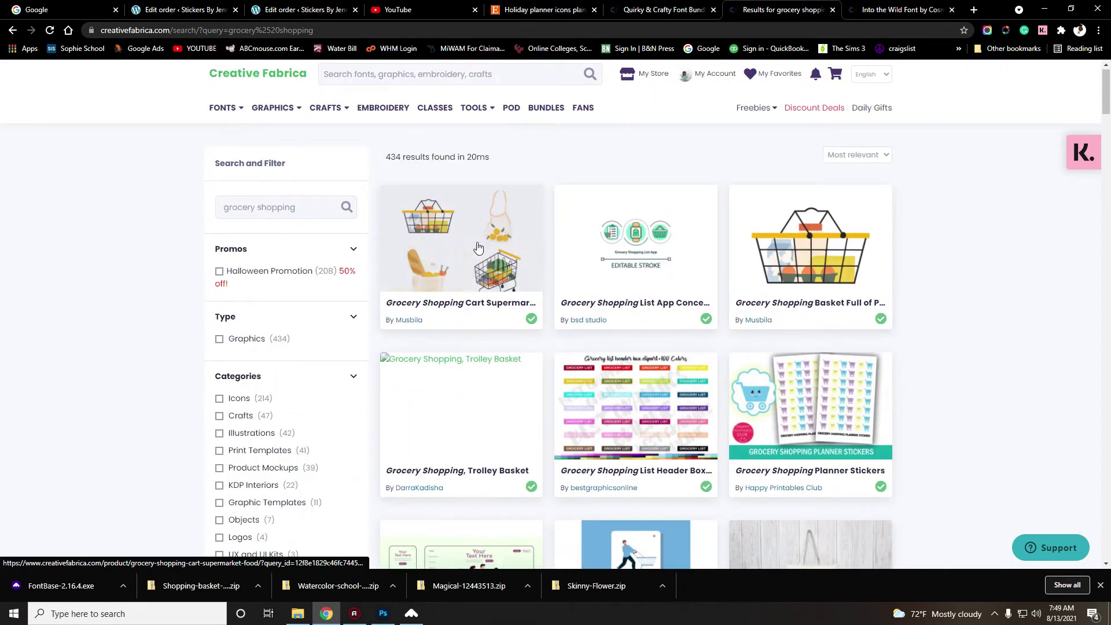
{"action": "left_click", "coordinate": [528, 280]}
{"action": "scroll", "coordinate": [528, 278], "scroll_direction": "down", "scroll_amount": 4}
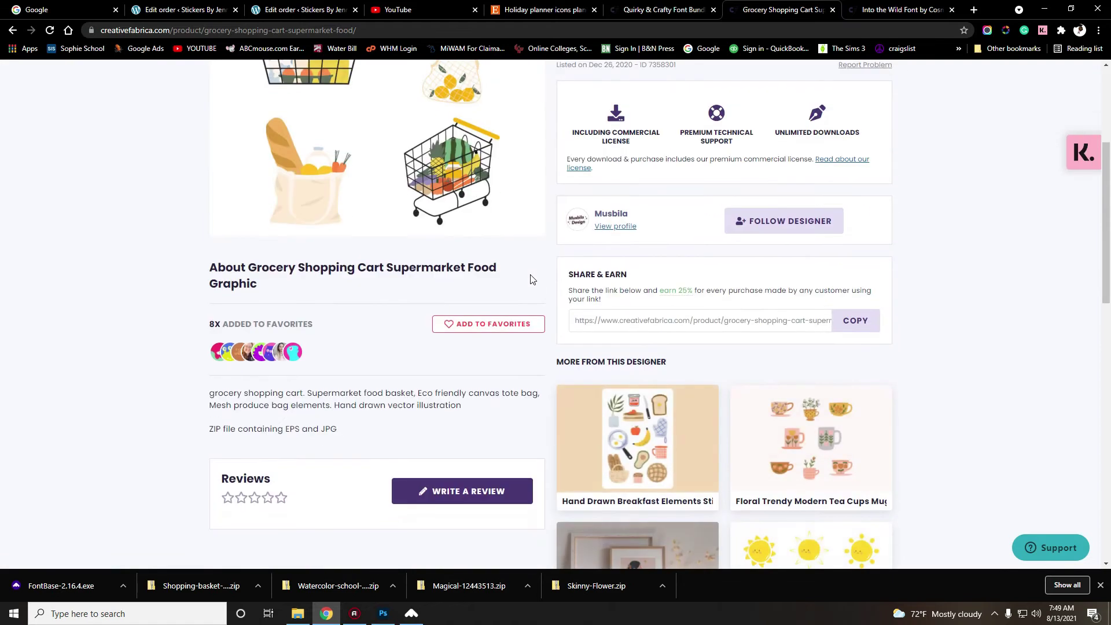
{"action": "scroll", "coordinate": [528, 277], "scroll_direction": "up", "scroll_amount": 5}
Step: Search for 'grocery bag' and download the Grocery Bags Set. Plastic and Paper Pack
{"action": "left_click", "coordinate": [437, 78]}
{"action": "type", "text": "grocery bag"}
{"action": "key", "text": "Return"}
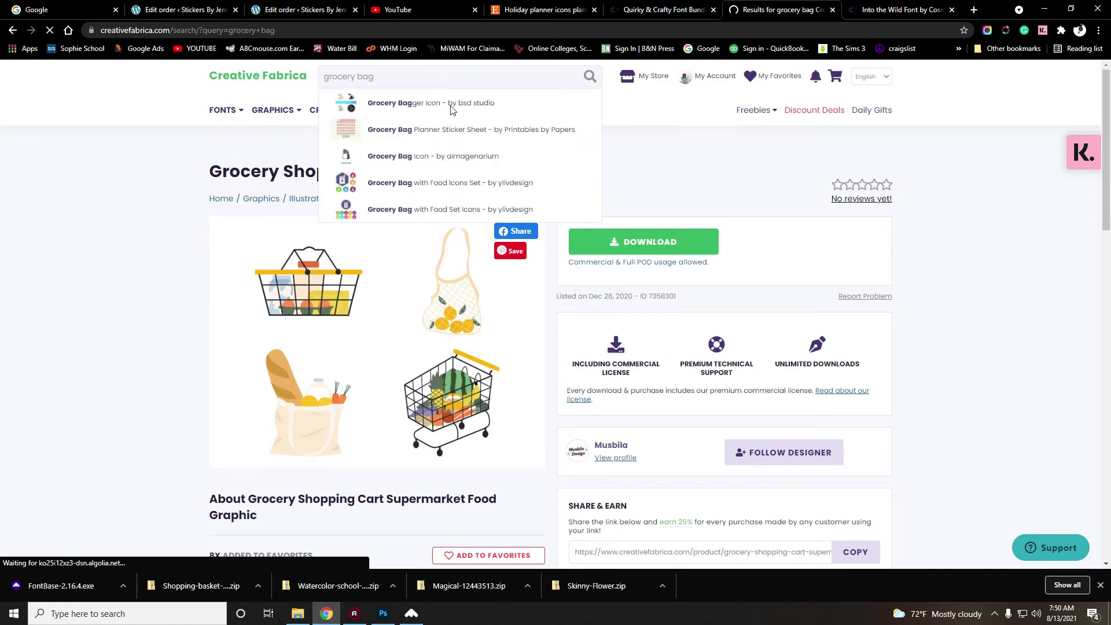
{"action": "scroll", "coordinate": [849, 367], "scroll_direction": "down", "scroll_amount": 2}
{"action": "scroll", "coordinate": [848, 367], "scroll_direction": "down", "scroll_amount": 2}
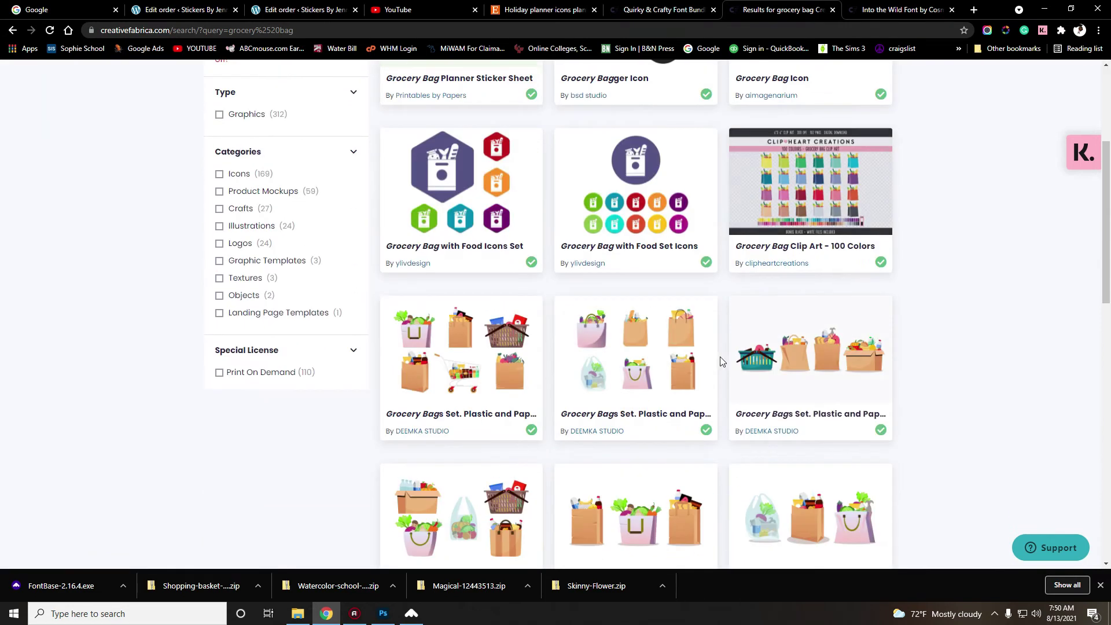
{"action": "left_click", "coordinate": [653, 375]}
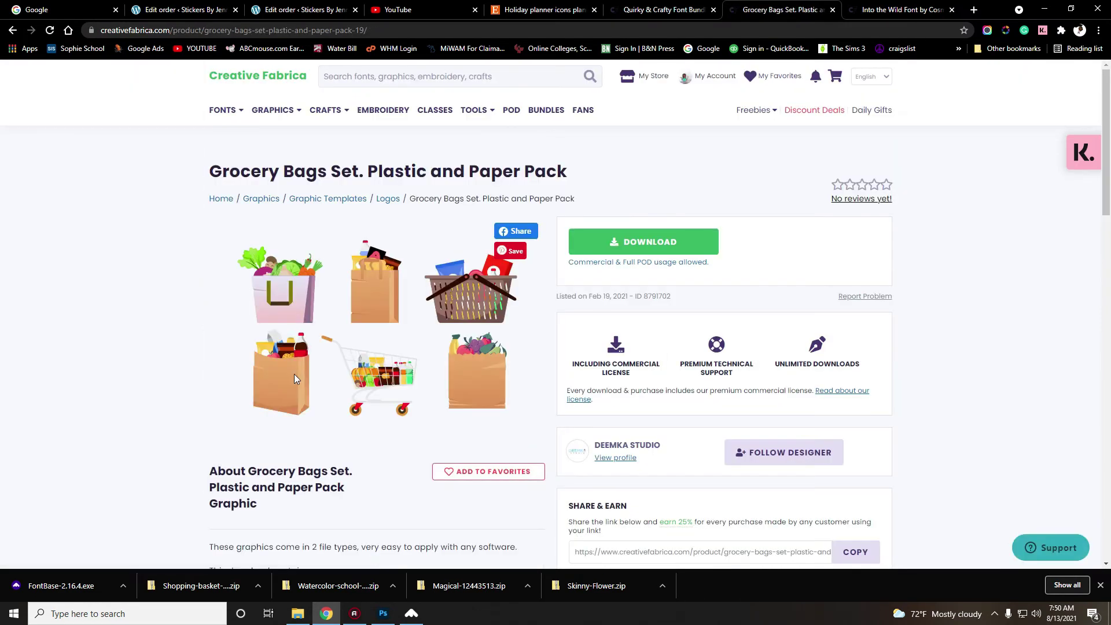
{"action": "scroll", "coordinate": [294, 376], "scroll_direction": "down", "scroll_amount": 4}
{"action": "scroll", "coordinate": [294, 379], "scroll_direction": "up", "scroll_amount": 3}
{"action": "left_click", "coordinate": [644, 184]}
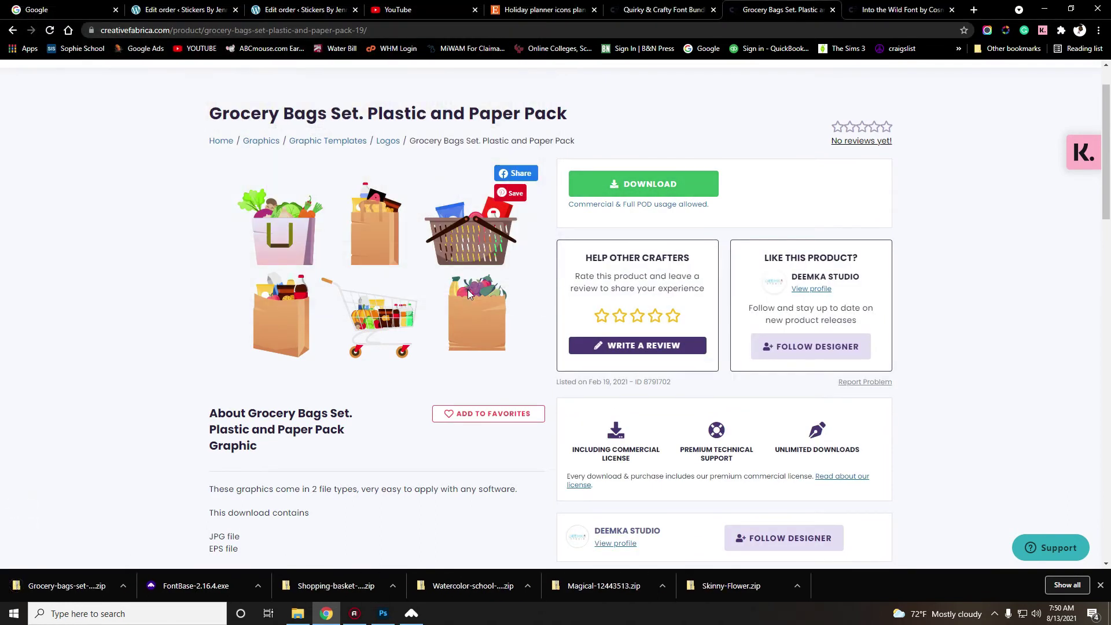
Step: Extract the Grocery-bags zip into its own folder on the desktop
{"action": "left_click", "coordinate": [1044, 9]}
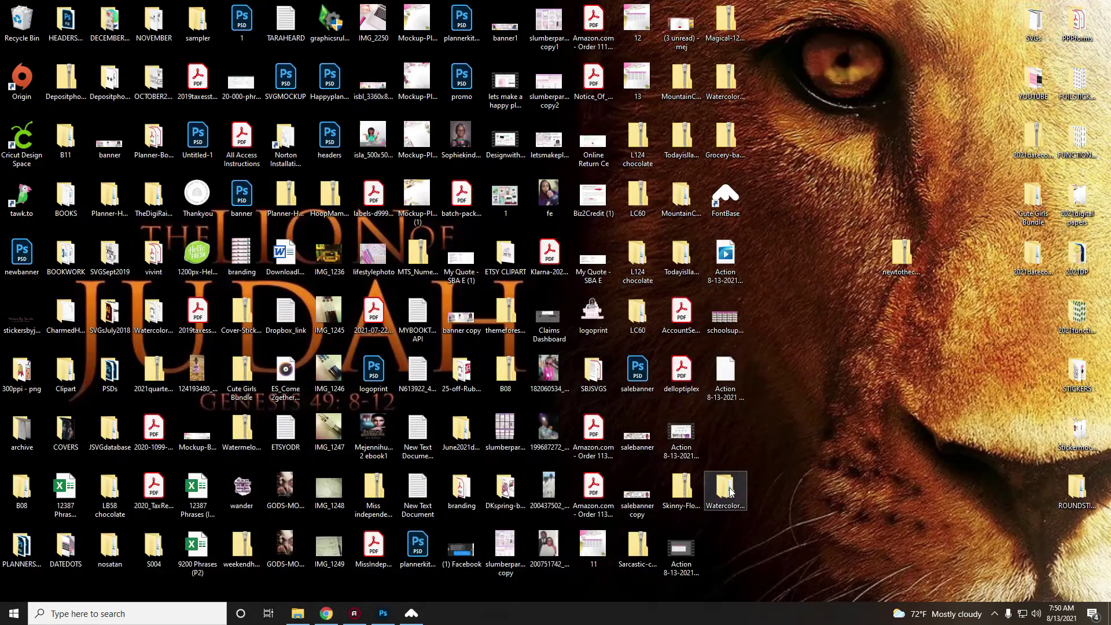
{"action": "right_click", "coordinate": [727, 132]}
{"action": "left_click", "coordinate": [752, 168]}
{"action": "left_click", "coordinate": [669, 421]}
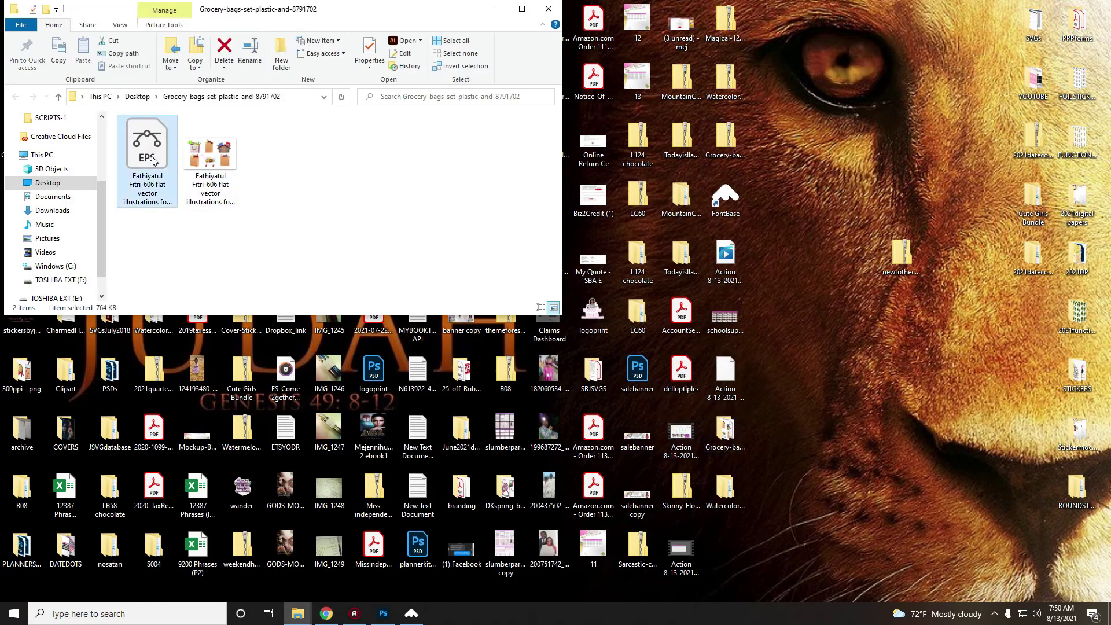
Step: Open the EPS file in Adobe Photoshop 2021, accepting the 20833 × 12500 rasterize size
{"action": "right_click", "coordinate": [138, 151]}
{"action": "mouse_move", "coordinate": [263, 297]}
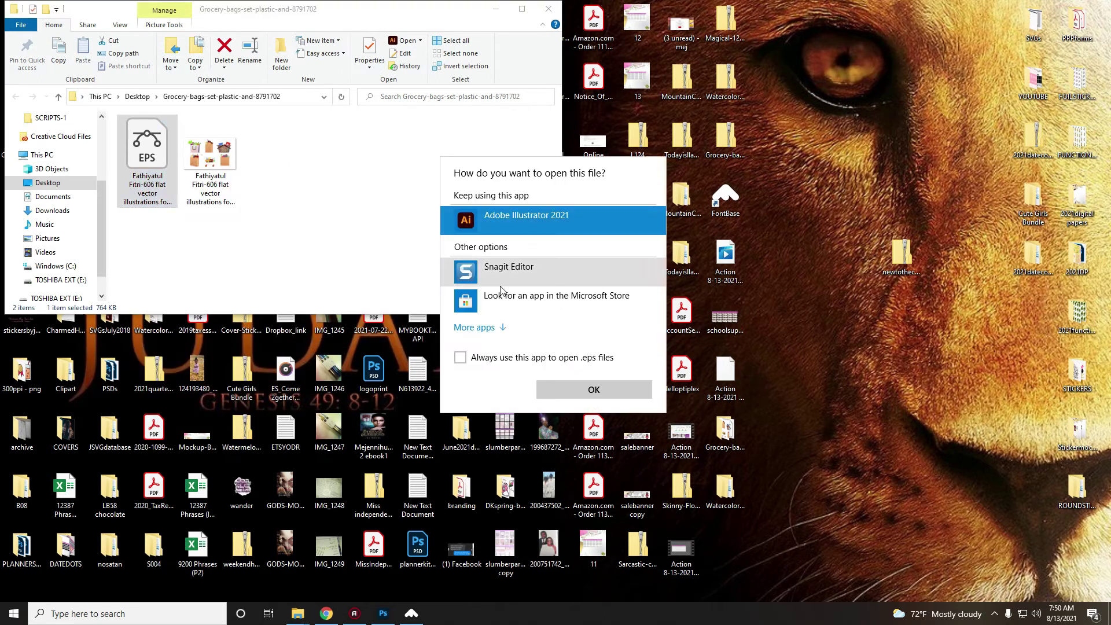
{"action": "left_click", "coordinate": [447, 303]}
{"action": "scroll", "coordinate": [550, 359], "scroll_direction": "down", "scroll_amount": 2}
{"action": "left_click", "coordinate": [509, 347]}
{"action": "left_click", "coordinate": [550, 404]}
{"action": "left_click", "coordinate": [636, 164]}
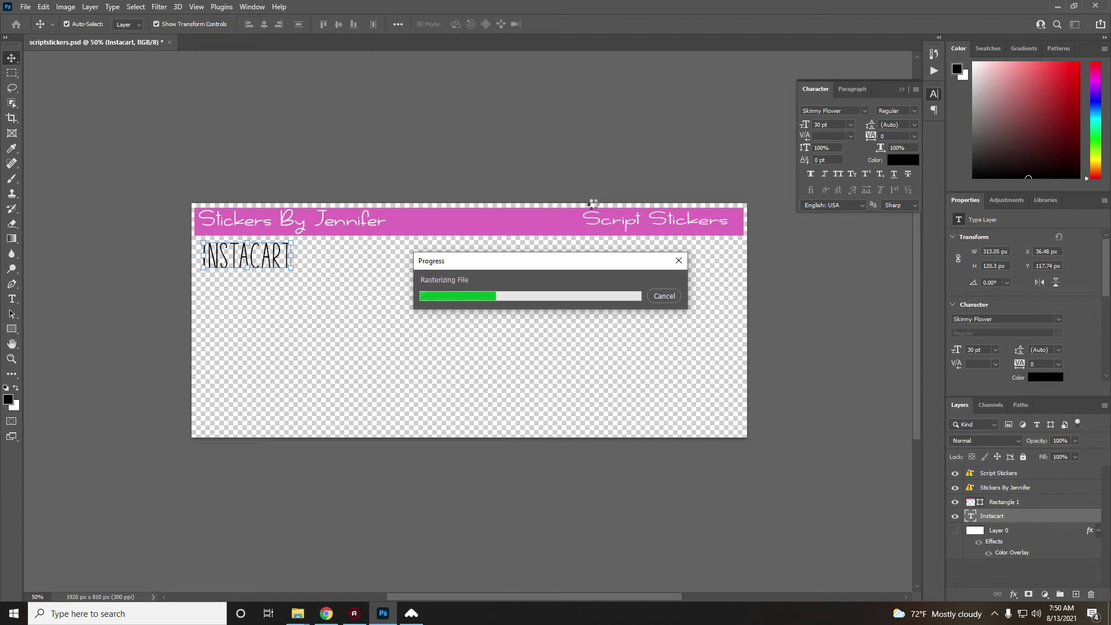
Step: Crop the illustration down to the left paper bag in the bottom row
{"action": "mouse_move", "coordinate": [349, 612]}
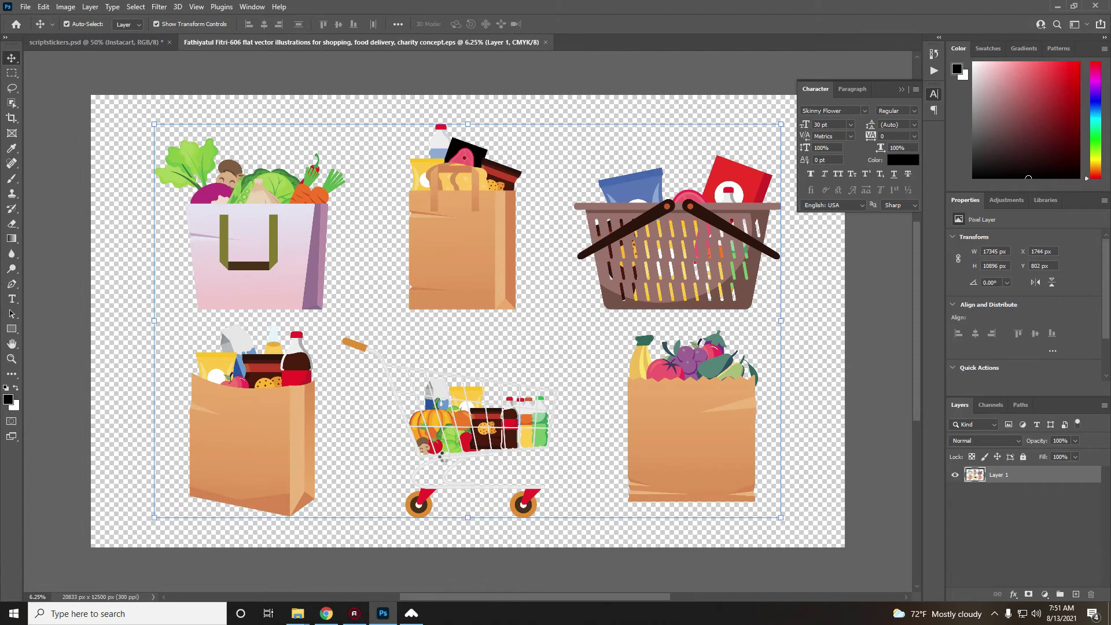
{"action": "left_click", "coordinate": [11, 117]}
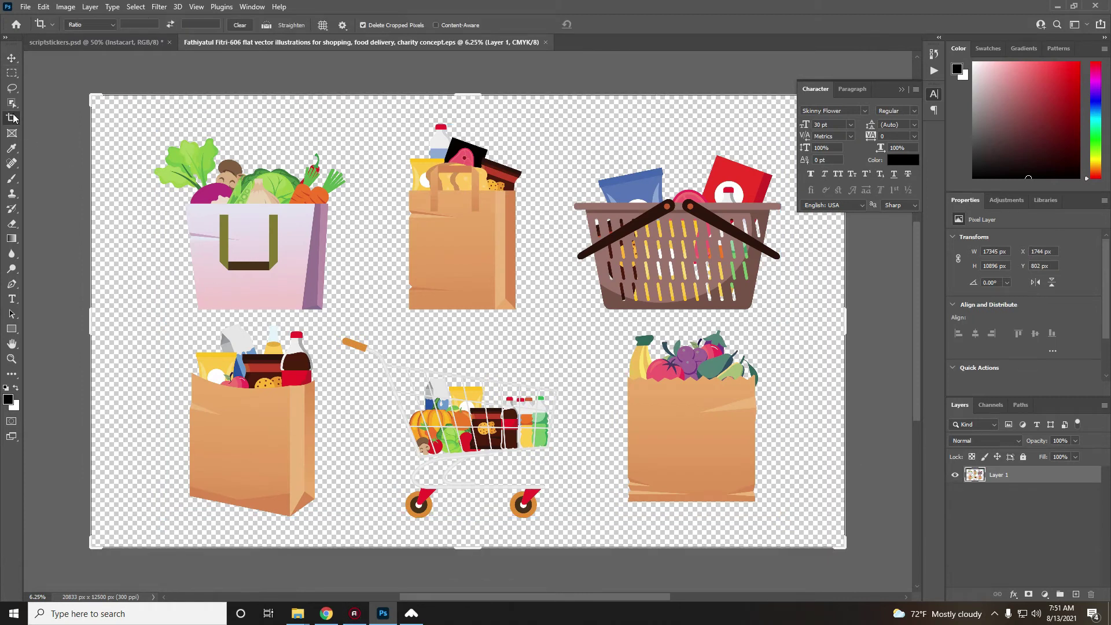
{"action": "left_click_drag", "start_coordinate": [91, 96], "coordinate": [144, 202]}
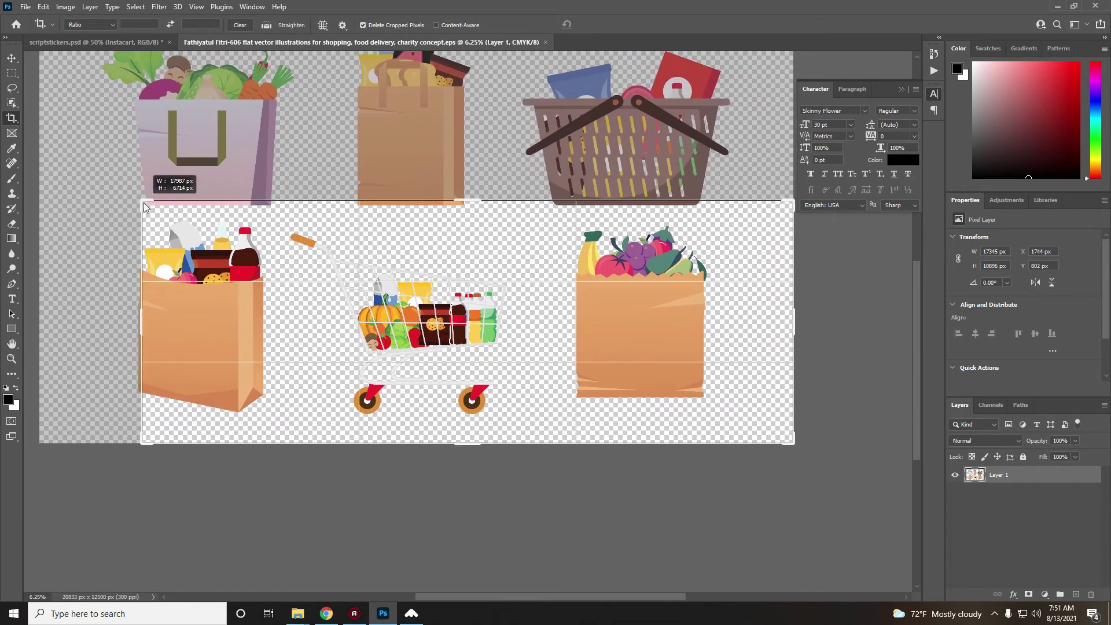
{"action": "left_click_drag", "start_coordinate": [794, 331], "coordinate": [545, 307]}
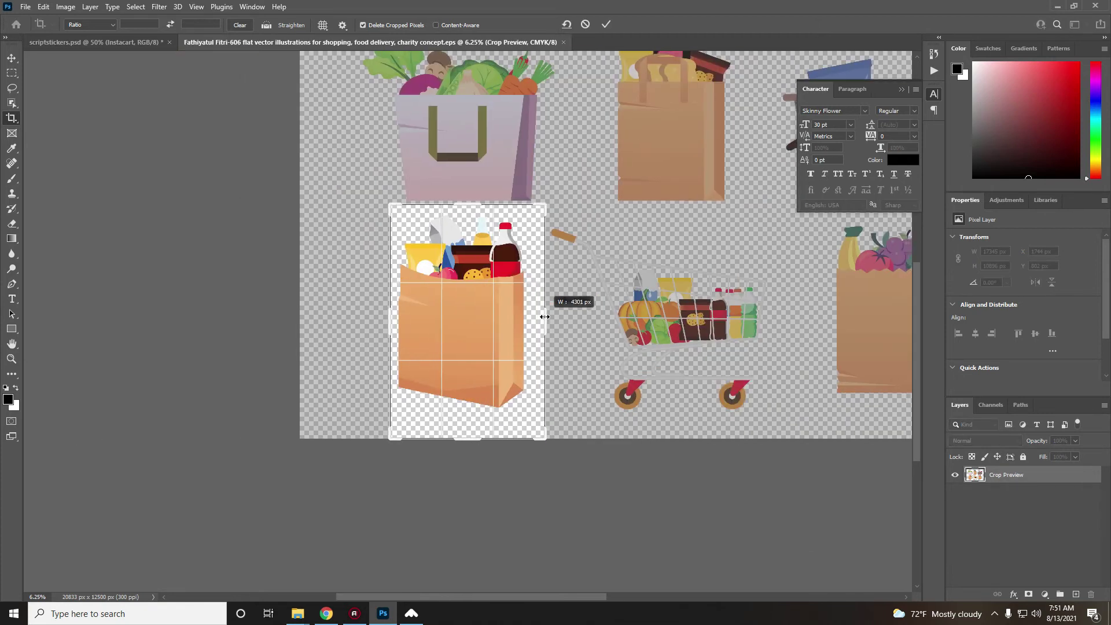
{"action": "key", "text": "Return"}
Step: Try copying the bag into scriptstickers, undo the oversized copy, and return to the bag image
{"action": "key", "text": "v"}
{"action": "left_click_drag", "start_coordinate": [315, 182], "coordinate": [345, 305]}
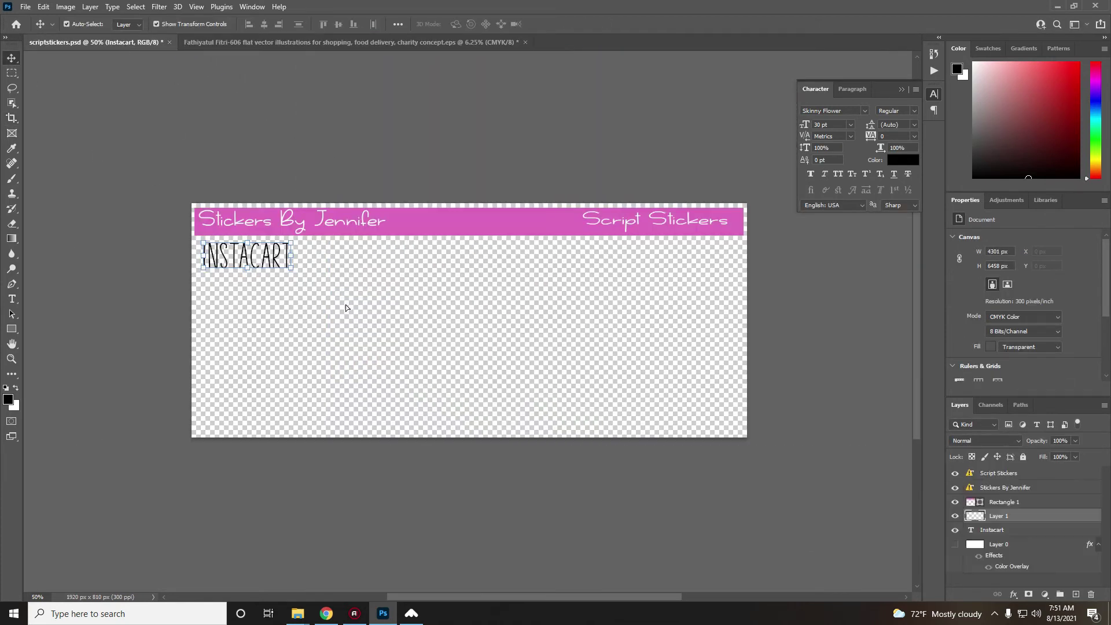
{"action": "key", "text": "ctrl+z"}
{"action": "left_click", "coordinate": [360, 42]}
Step: Resize the bag image to 400 pixels wide
{"action": "key", "text": "alt+i"}
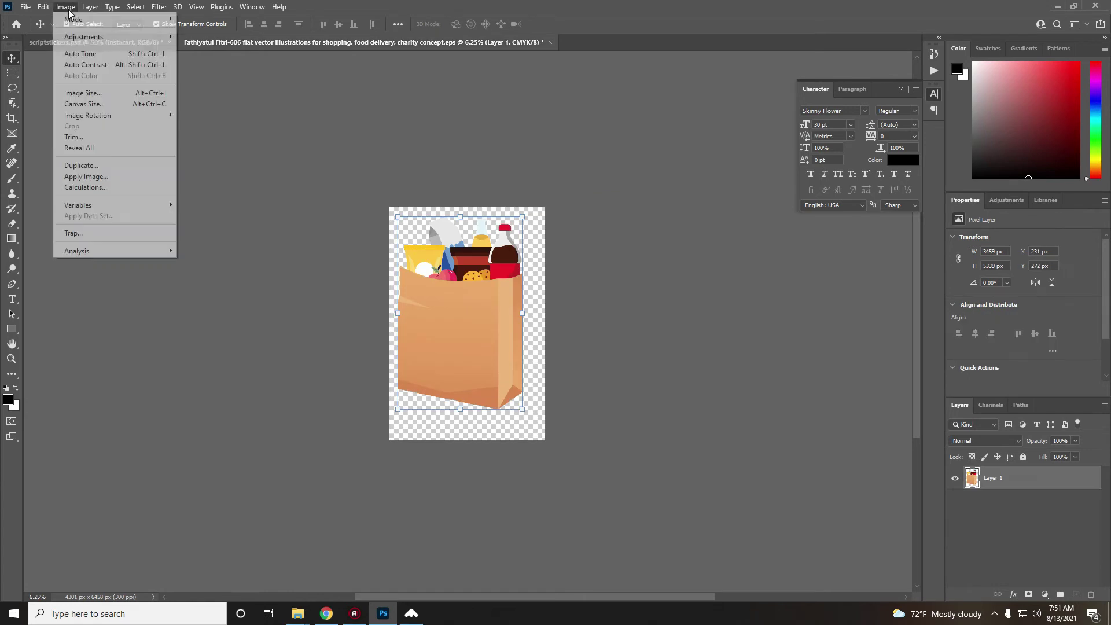
{"action": "key", "text": "i"}
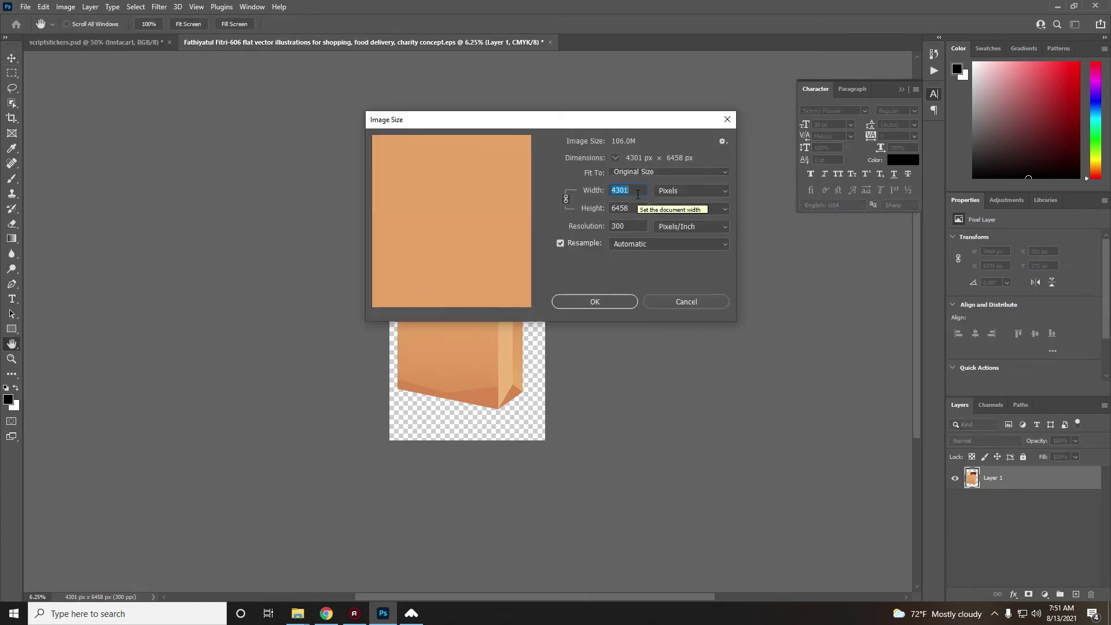
{"action": "type", "text": "400"}
{"action": "key", "text": "Return"}
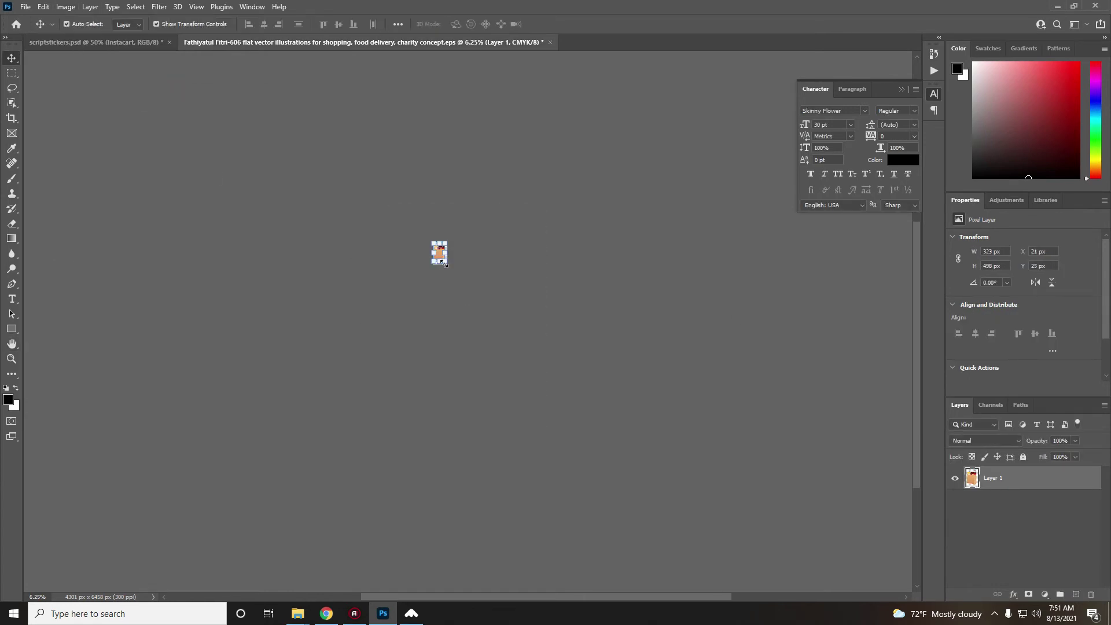
Step: Bring the 400 px bag into scriptstickers, close its source unsaved, and scale it beside INSTACART
{"action": "left_click_drag", "start_coordinate": [438, 242], "coordinate": [384, 330]}
{"action": "left_click", "coordinate": [525, 42]}
{"action": "key", "text": "n"}
{"action": "left_click_drag", "start_coordinate": [367, 271], "coordinate": [318, 280]}
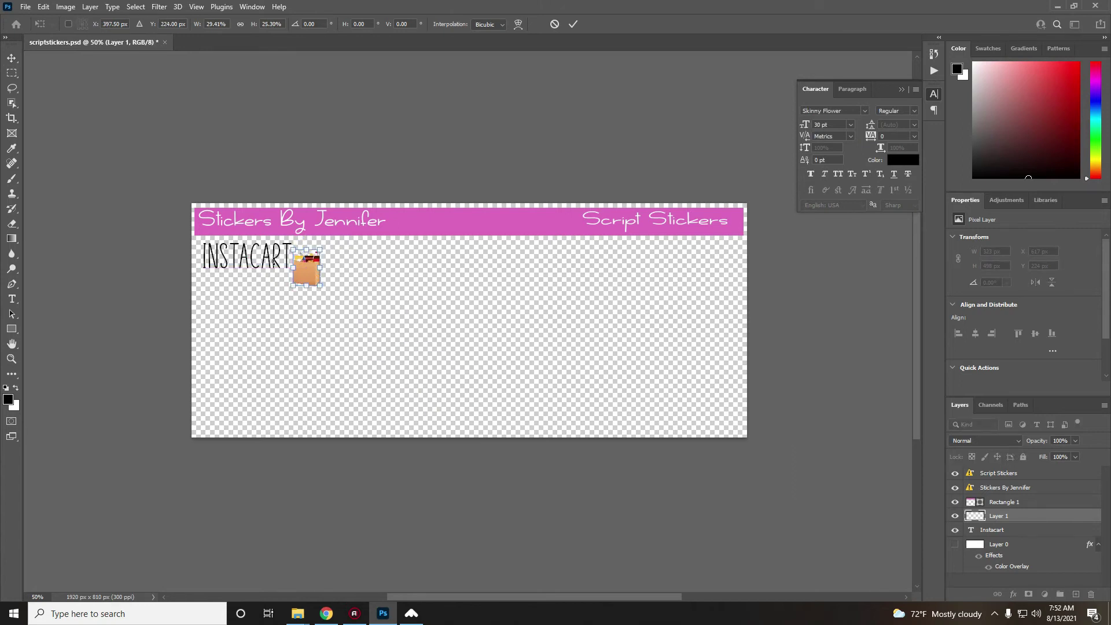
{"action": "key", "text": "Return"}
{"action": "left_click_drag", "start_coordinate": [243, 265], "coordinate": [243, 272]}
Step: Select the bag and INSTACART text layers and merge them into one layer
{"action": "left_click", "coordinate": [305, 269]}
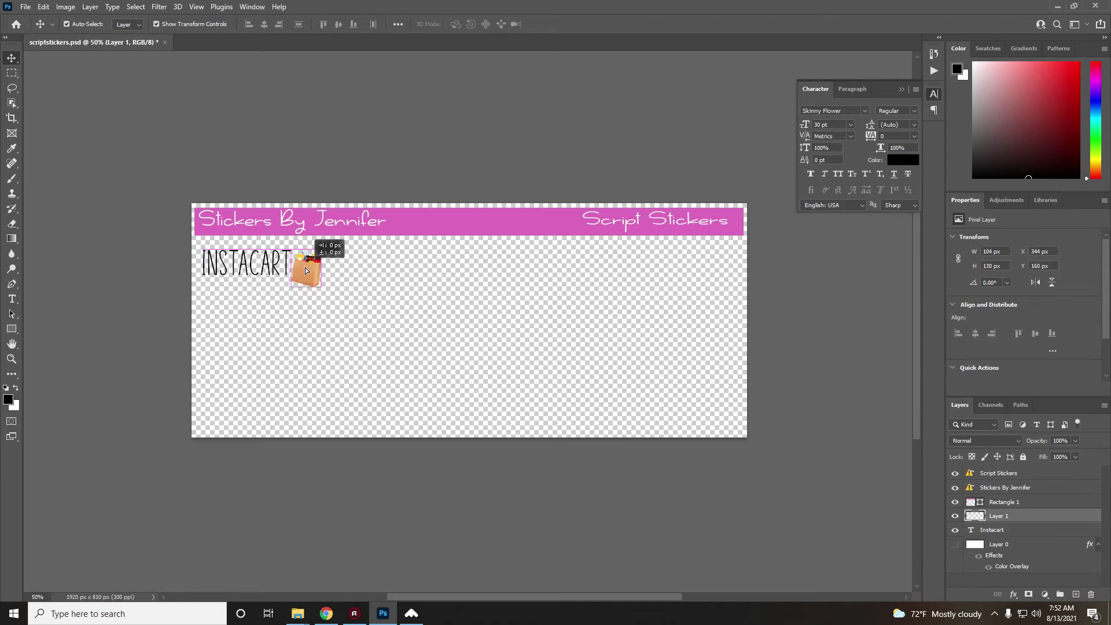
{"action": "key", "text": "alt+shift+bracketleft"}
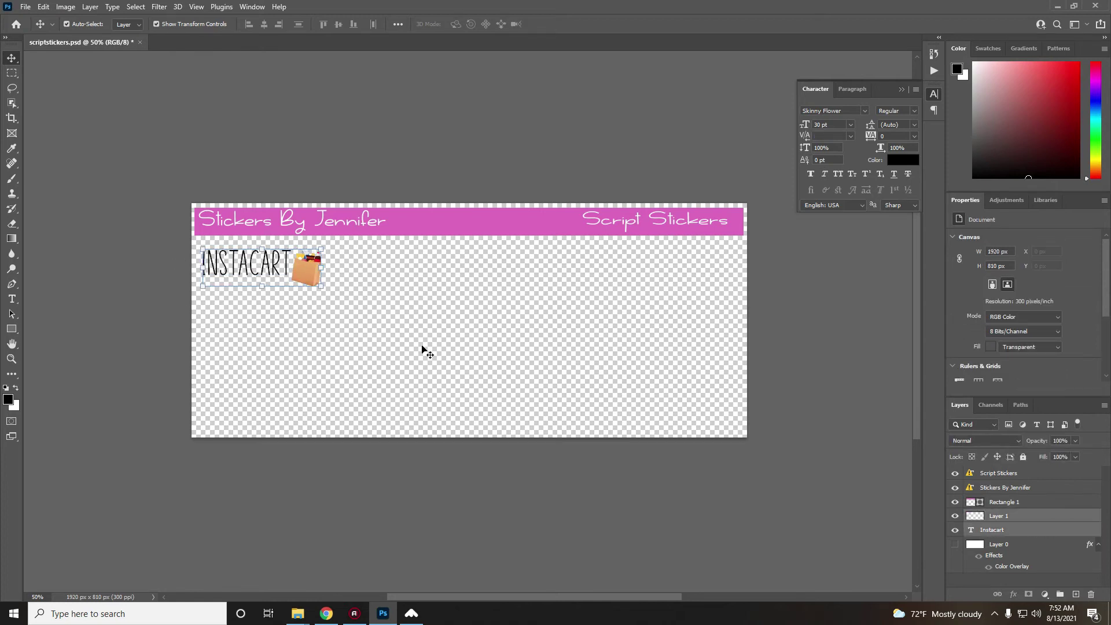
{"action": "right_click", "coordinate": [998, 515]}
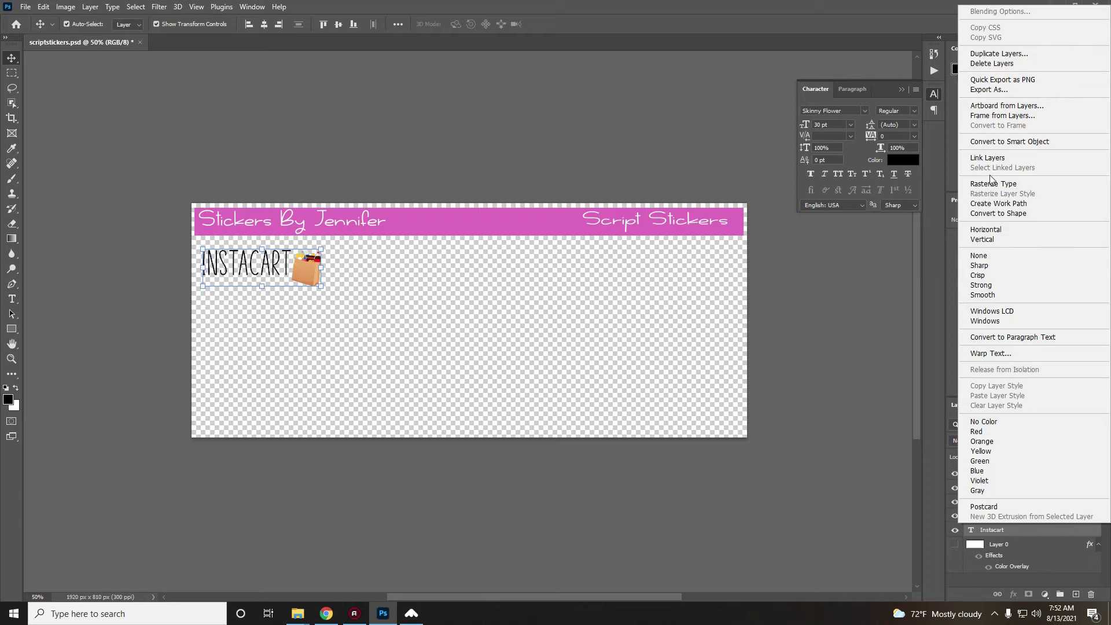
{"action": "key", "text": "Escape"}
{"action": "right_click", "coordinate": [998, 515]}
{"action": "left_click", "coordinate": [984, 370]}
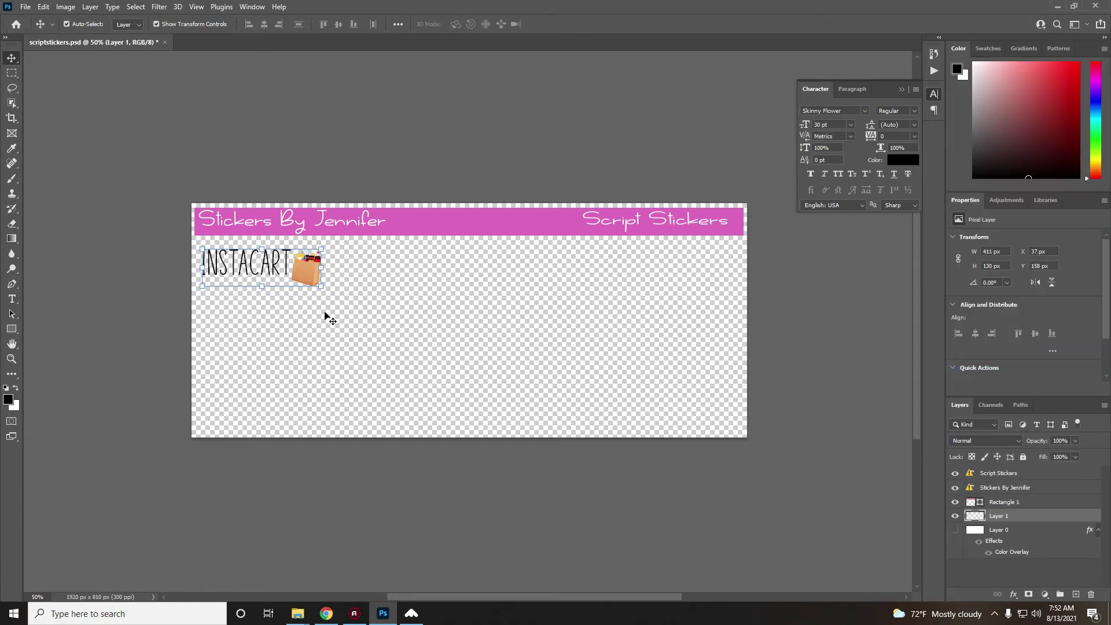
Step: Give the merged sticker a white Stroke layer style
{"action": "right_click", "coordinate": [998, 515]}
{"action": "key", "text": "Escape"}
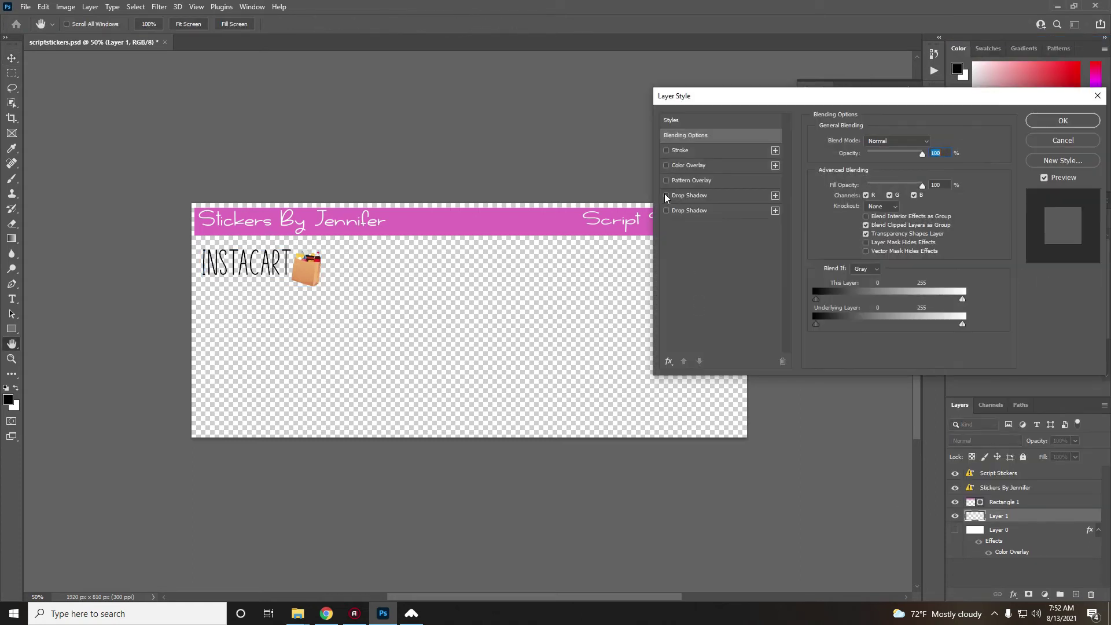
{"action": "left_click", "coordinate": [694, 153]}
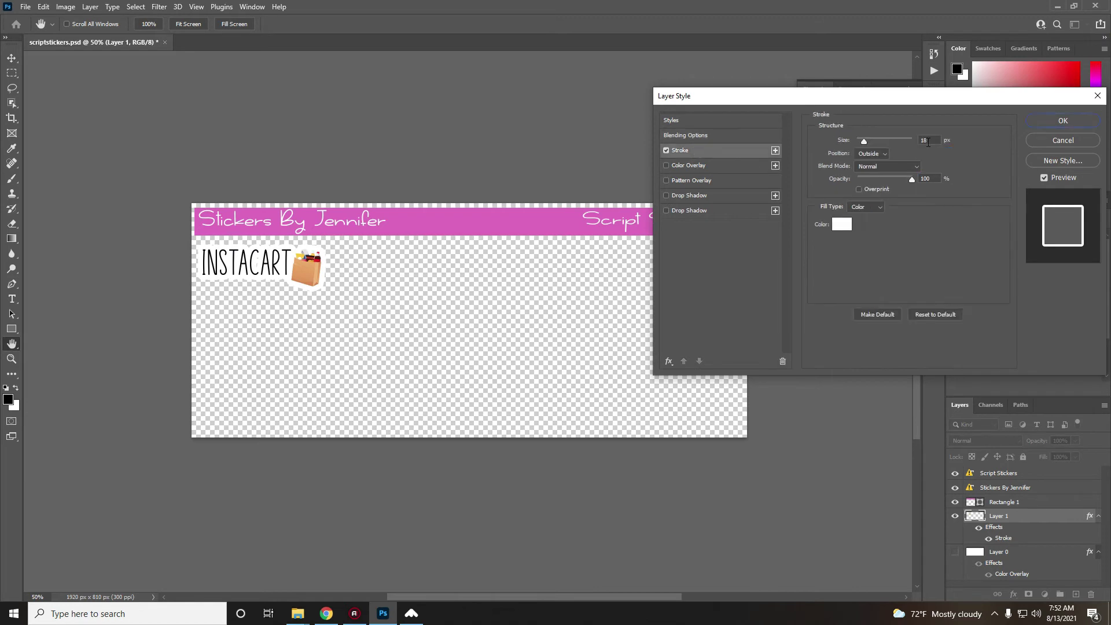
{"action": "left_click", "coordinate": [1063, 120]}
Step: Scale the sticker to 343 × 104 px and move its layer to the top
{"action": "key", "text": "ctrl+t"}
{"action": "left_click_drag", "start_coordinate": [321, 287], "coordinate": [300, 280]}
{"action": "left_click", "coordinate": [790, 477]}
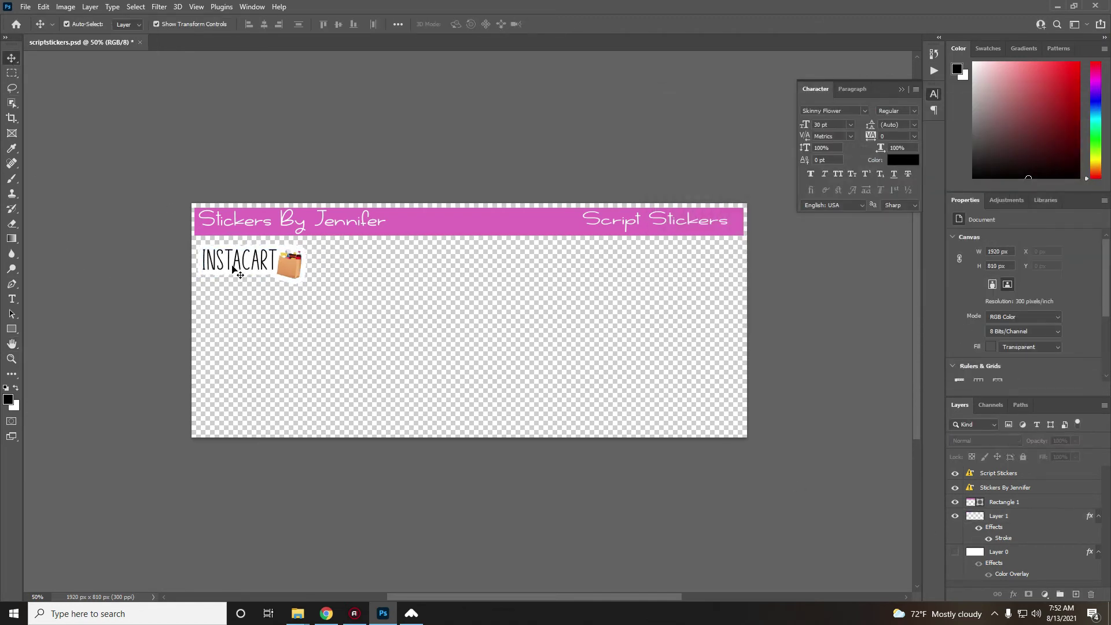
{"action": "left_click_drag", "start_coordinate": [988, 520], "coordinate": [998, 475]}
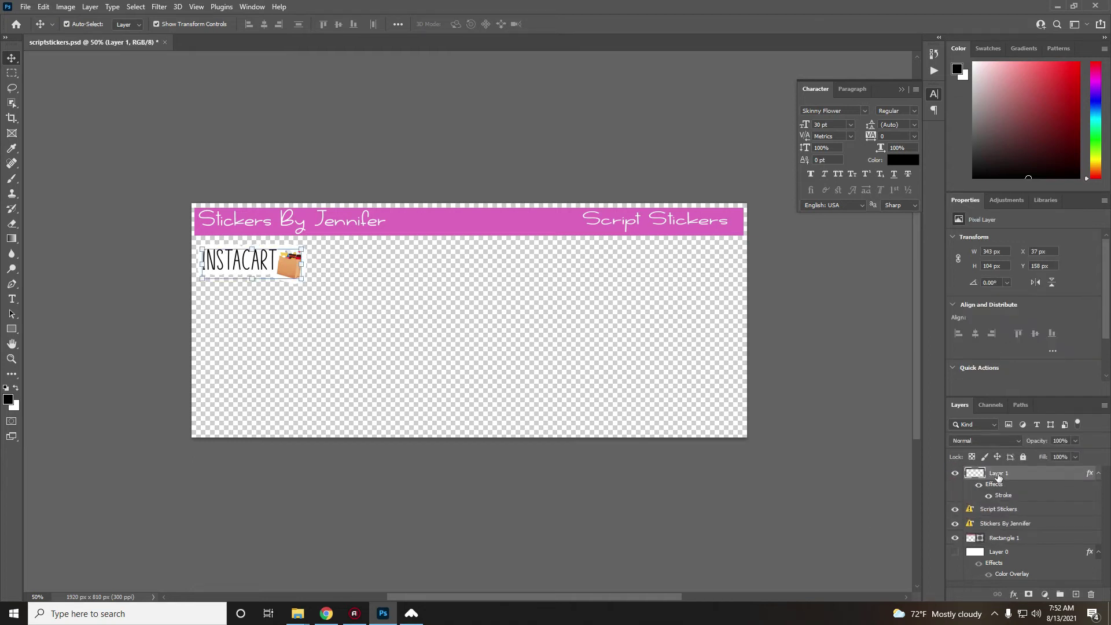
Step: Duplicate the sticker layer and move the copy to the right of the first sticker
{"action": "left_click", "coordinate": [955, 555]}
{"action": "left_click", "coordinate": [955, 554]}
{"action": "right_click", "coordinate": [1007, 474]}
{"action": "key", "text": "Escape"}
{"action": "right_click", "coordinate": [288, 267]}
{"action": "key", "text": "Escape"}
{"action": "right_click", "coordinate": [1005, 477]}
{"action": "left_click", "coordinate": [984, 186]}
{"action": "left_click", "coordinate": [656, 189]}
{"action": "left_click_drag", "start_coordinate": [286, 272], "coordinate": [634, 269]}
Step: Duplicate the sticker pair, then the fourth sticker, to make five stickers in the row
{"action": "left_click", "coordinate": [998, 509], "text": "shift"}
{"action": "right_click", "coordinate": [1003, 474]}
{"action": "left_click", "coordinate": [991, 72]}
{"action": "left_click", "coordinate": [654, 190]}
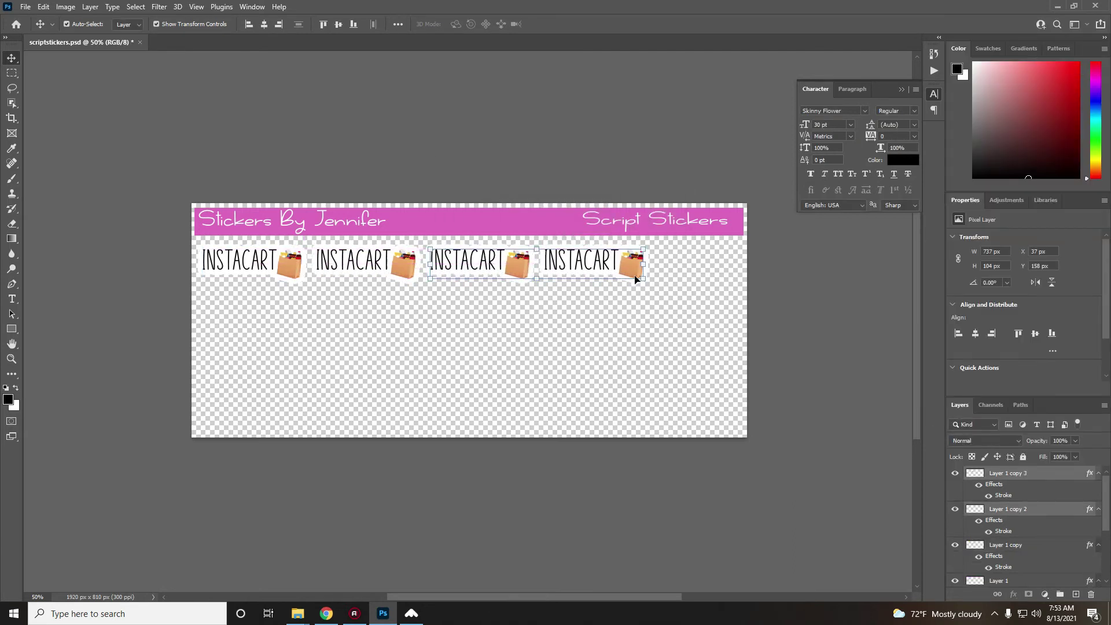
{"action": "left_click", "coordinate": [679, 280]}
{"action": "left_click", "coordinate": [646, 278]}
{"action": "right_click", "coordinate": [1007, 473]}
{"action": "left_click", "coordinate": [881, 175]}
{"action": "left_click", "coordinate": [654, 191]}
Step: Undo the accidental widening, then select all five stickers and scale the row to 95%
{"action": "key", "text": "ctrl+t"}
{"action": "left_click_drag", "start_coordinate": [644, 264], "coordinate": [732, 277]}
{"action": "left_click", "coordinate": [44, 8]}
{"action": "left_click", "coordinate": [63, 19]}
{"action": "key", "text": "Return"}
{"action": "left_click", "coordinate": [647, 330]}
{"action": "key", "text": "alt+ctrl+a"}
{"action": "key", "text": "ctrl+t"}
{"action": "key", "text": "Return"}
Step: Duplicate the first row down as row two, then copy both rows into rows three and four
{"action": "right_click", "coordinate": [1039, 504]}
{"action": "left_click", "coordinate": [894, 168]}
{"action": "key", "text": "Return"}
{"action": "left_click_drag", "start_coordinate": [723, 264], "coordinate": [723, 303]}
{"action": "right_click", "coordinate": [1036, 506]}
{"action": "left_click", "coordinate": [866, 176]}
{"action": "key", "text": "Return"}
{"action": "left_click_drag", "start_coordinate": [723, 263], "coordinate": [724, 347]}
Step: Duplicate the bottom row as a fifth row and squeeze the whole 5 by 5 grid to fit the sheet
{"action": "left_click", "coordinate": [993, 512]}
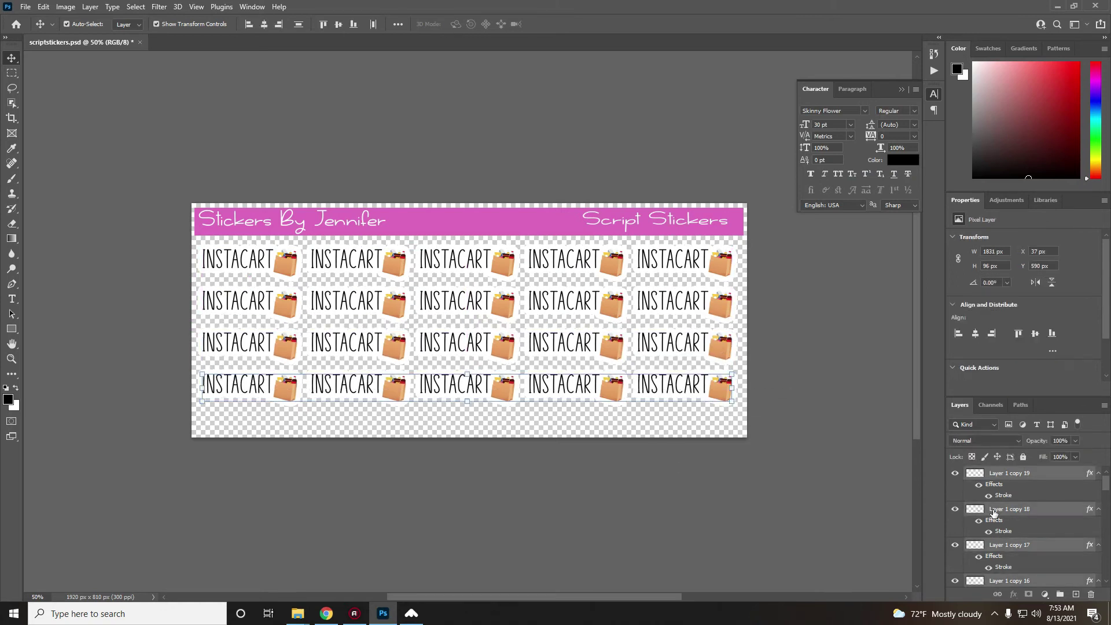
{"action": "right_click", "coordinate": [993, 512]}
{"action": "left_click", "coordinate": [920, 174]}
{"action": "key", "text": "Return"}
{"action": "left_click_drag", "start_coordinate": [721, 393], "coordinate": [731, 431]}
{"action": "key", "text": "ctrl+alt+a"}
{"action": "key", "text": "ctrl+t"}
{"action": "key", "text": "Return"}
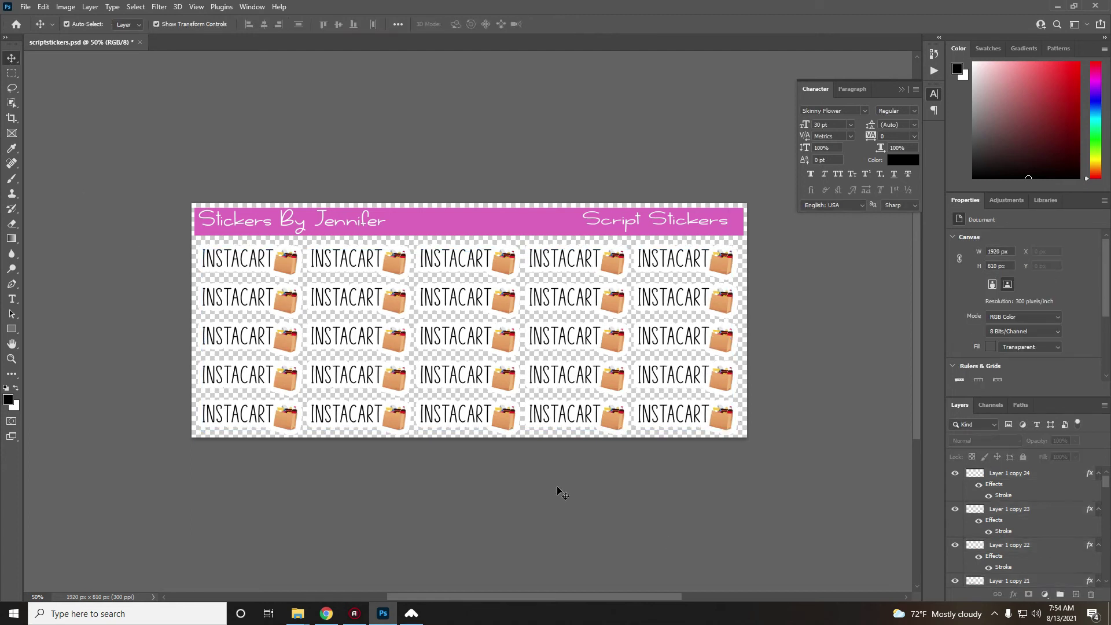
Step: Save a PNG copy of the sticker sheet to the Desktop on this computer, accepting the PNG options
{"action": "left_click", "coordinate": [25, 6]}
{"action": "left_click", "coordinate": [41, 148]}
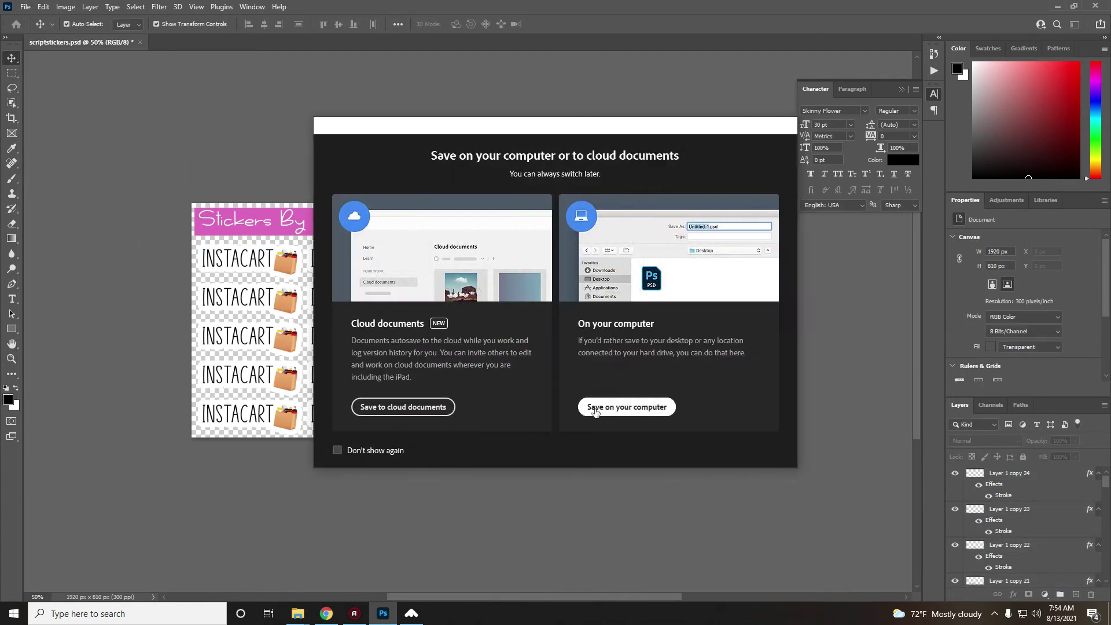
{"action": "left_click", "coordinate": [629, 407]}
{"action": "left_click", "coordinate": [207, 267]}
{"action": "left_click", "coordinate": [202, 431]}
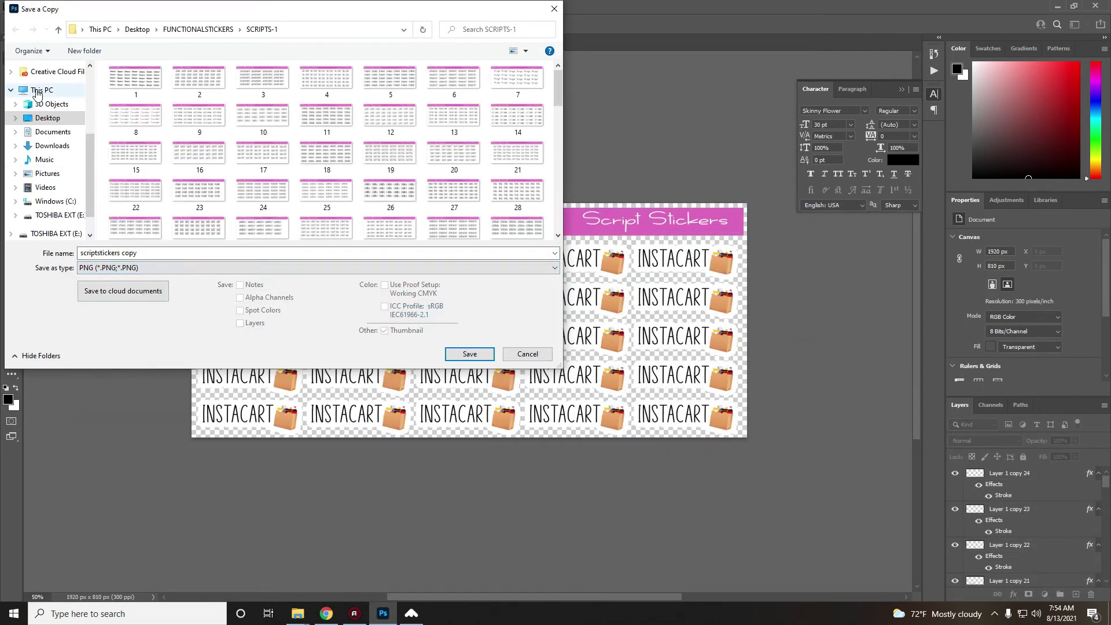
{"action": "left_click", "coordinate": [39, 118]}
{"action": "type", "text": "instacart"}
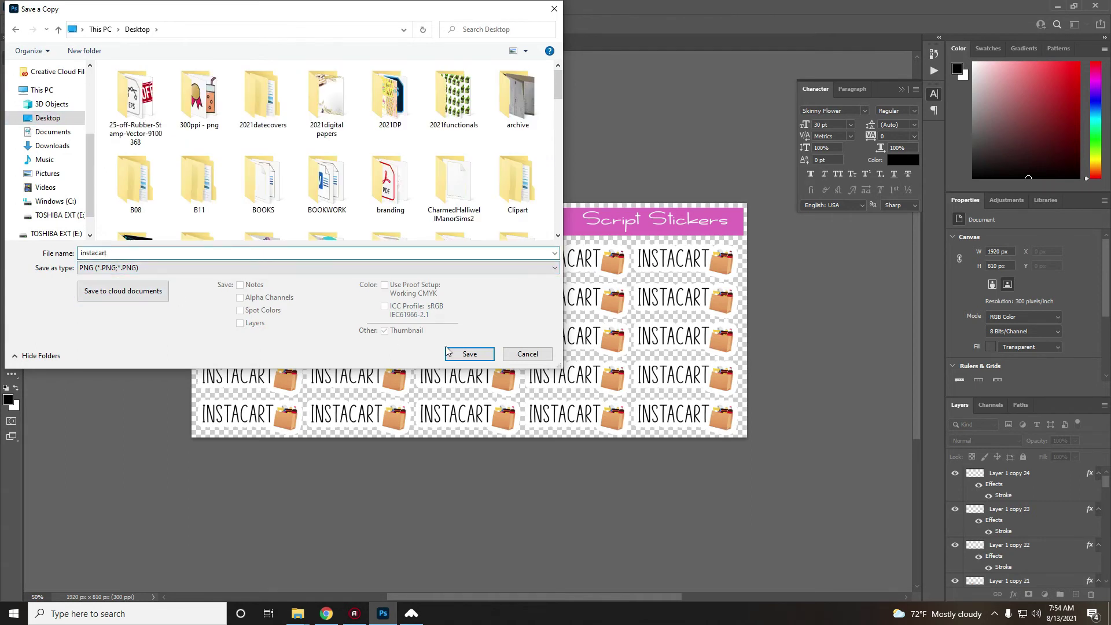
{"action": "left_click", "coordinate": [469, 354]}
{"action": "left_click", "coordinate": [612, 181]}
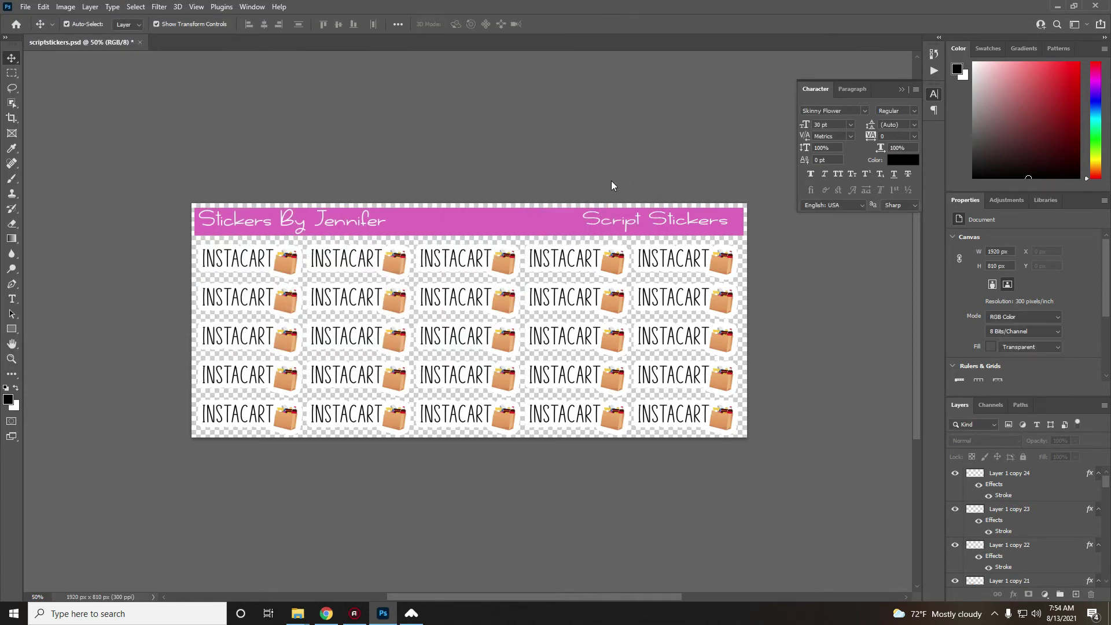
{"action": "left_click", "coordinate": [428, 596]}
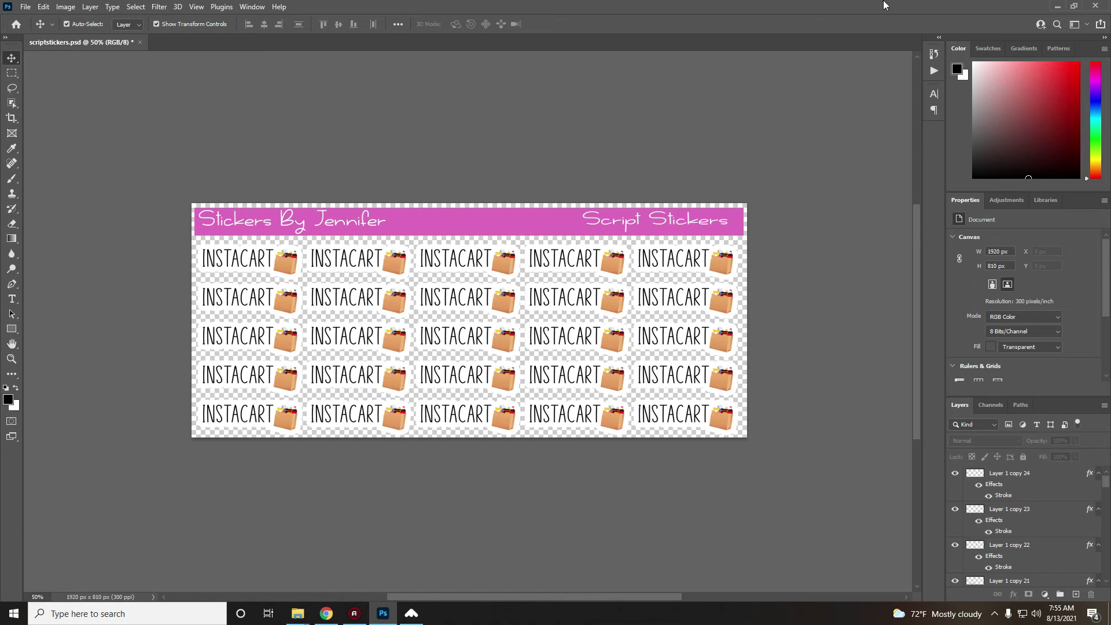
Step: Quit Photoshop and decline saving changes to scriptstickers.psd
{"action": "left_click", "coordinate": [1095, 5]}
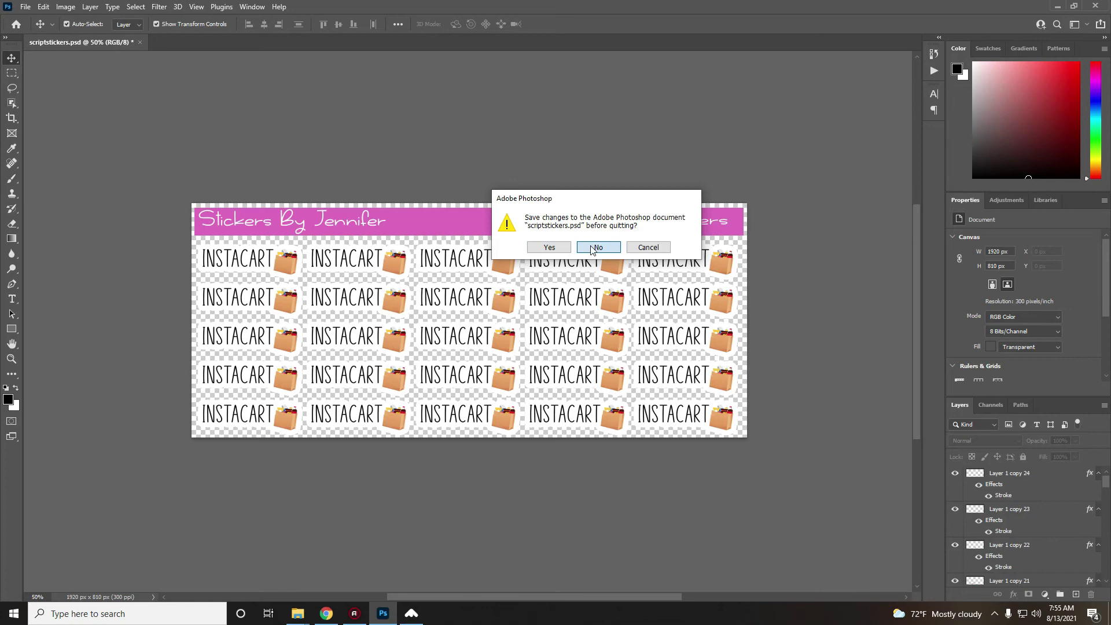
{"action": "left_click", "coordinate": [596, 248]}
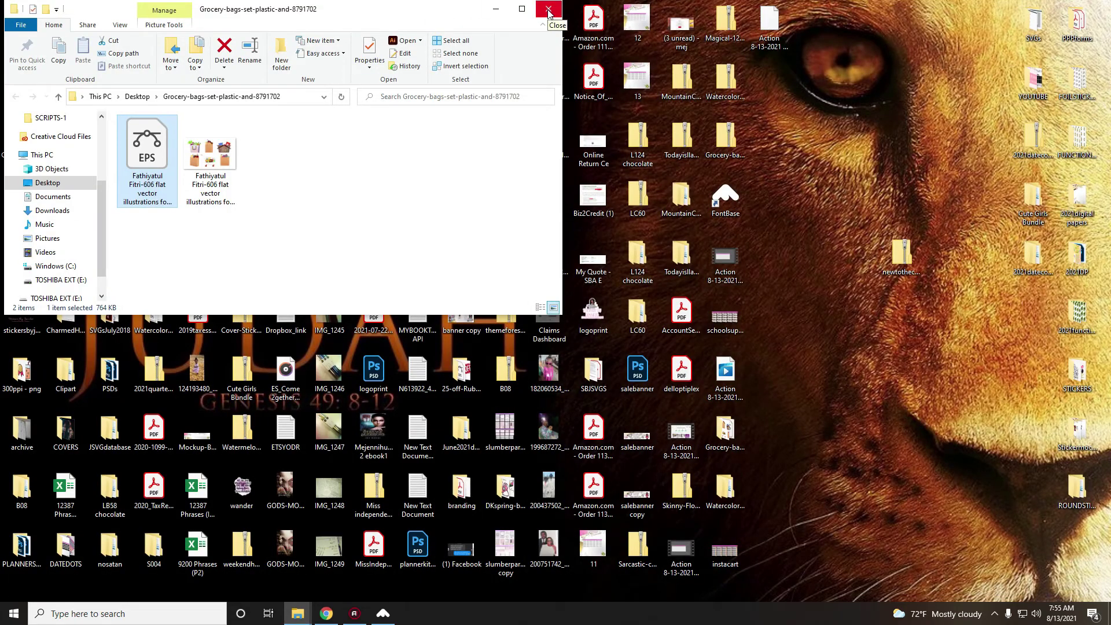
Step: Close File Explorer and launch Cricut Design Space from its desktop shortcut
{"action": "left_click", "coordinate": [548, 9]}
{"action": "left_click", "coordinate": [12, 144]}
{"action": "double_click", "coordinate": [12, 144]}
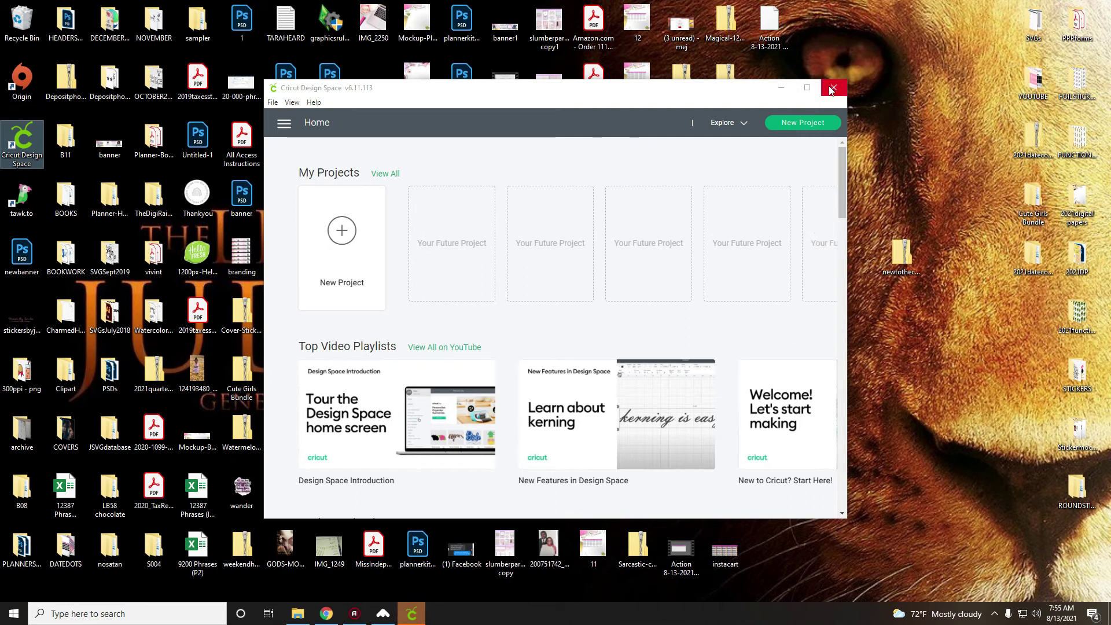
{"action": "scroll", "coordinate": [560, 499], "scroll_direction": "down", "scroll_amount": 1}
{"action": "scroll", "coordinate": [560, 499], "scroll_direction": "up", "scroll_amount": 1}
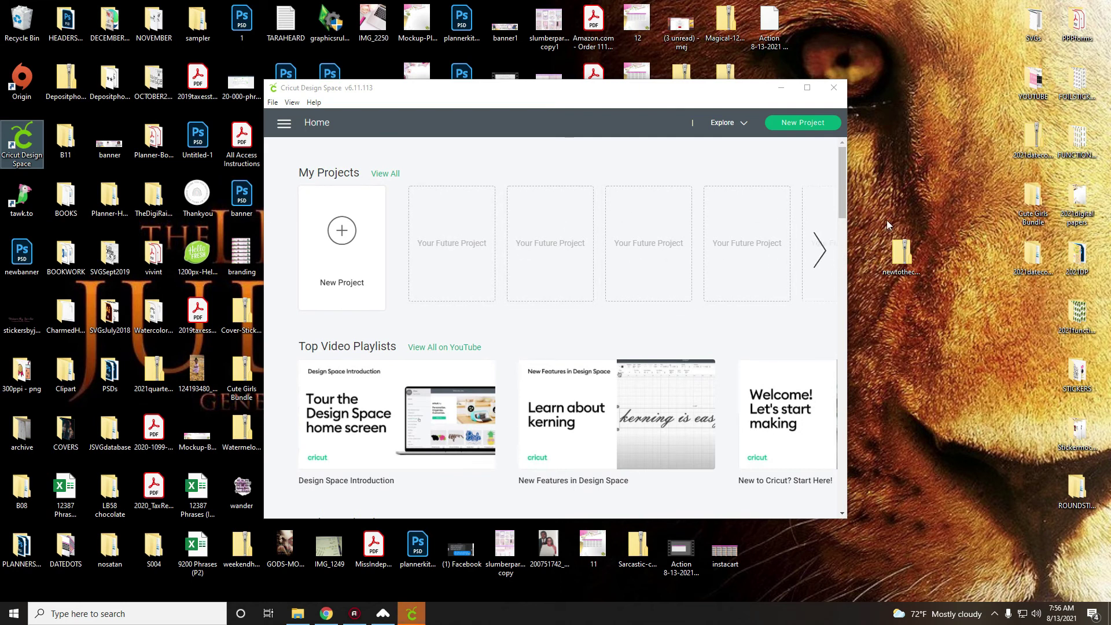
Step: Quit Cricut Design Space and relaunch it from the desktop
{"action": "left_click", "coordinate": [833, 88]}
{"action": "left_click", "coordinate": [590, 296]}
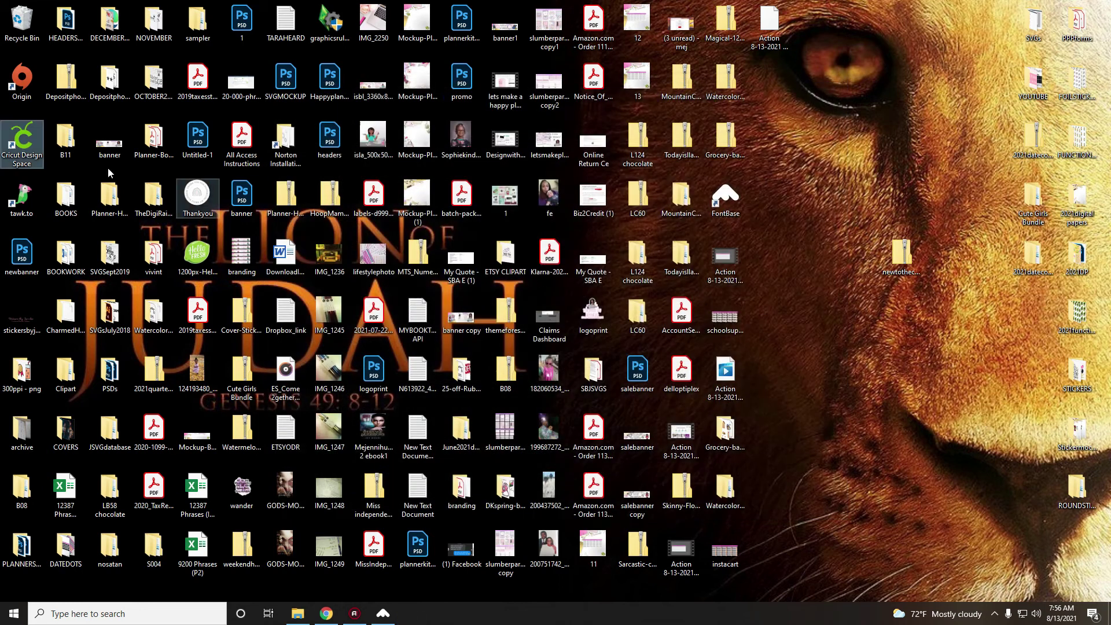
{"action": "double_click", "coordinate": [27, 137]}
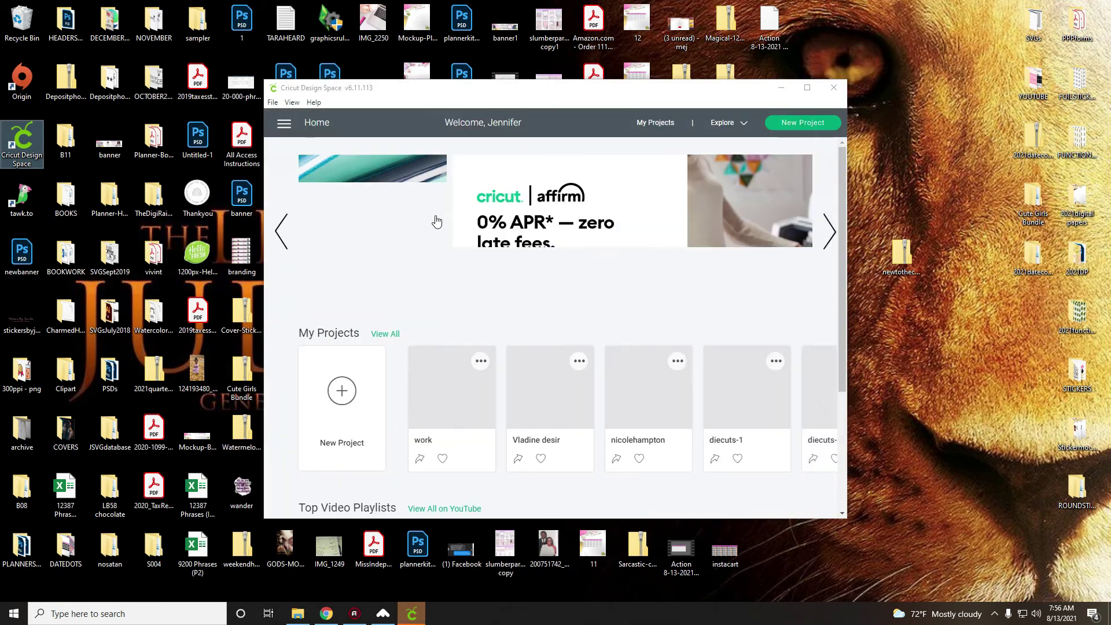
Step: Delete three old projects from the My Projects list, starting with the work project
{"action": "left_click", "coordinate": [480, 362]}
{"action": "left_click", "coordinate": [455, 455]}
{"action": "left_click", "coordinate": [479, 419]}
{"action": "left_click", "coordinate": [471, 455]}
{"action": "left_click", "coordinate": [484, 417]}
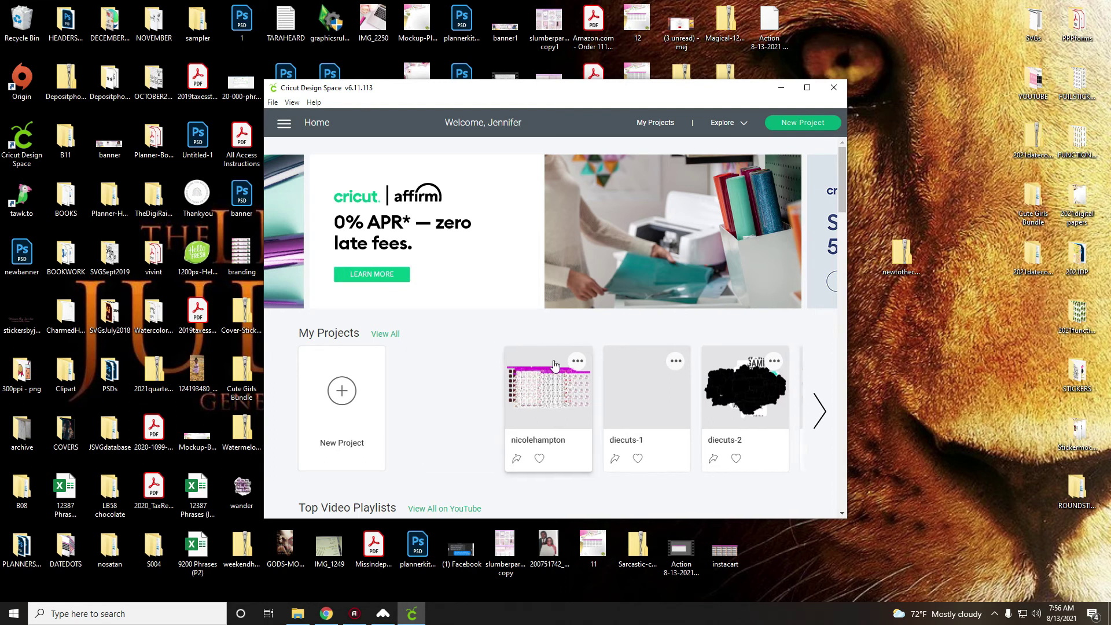
{"action": "left_click", "coordinate": [481, 360]}
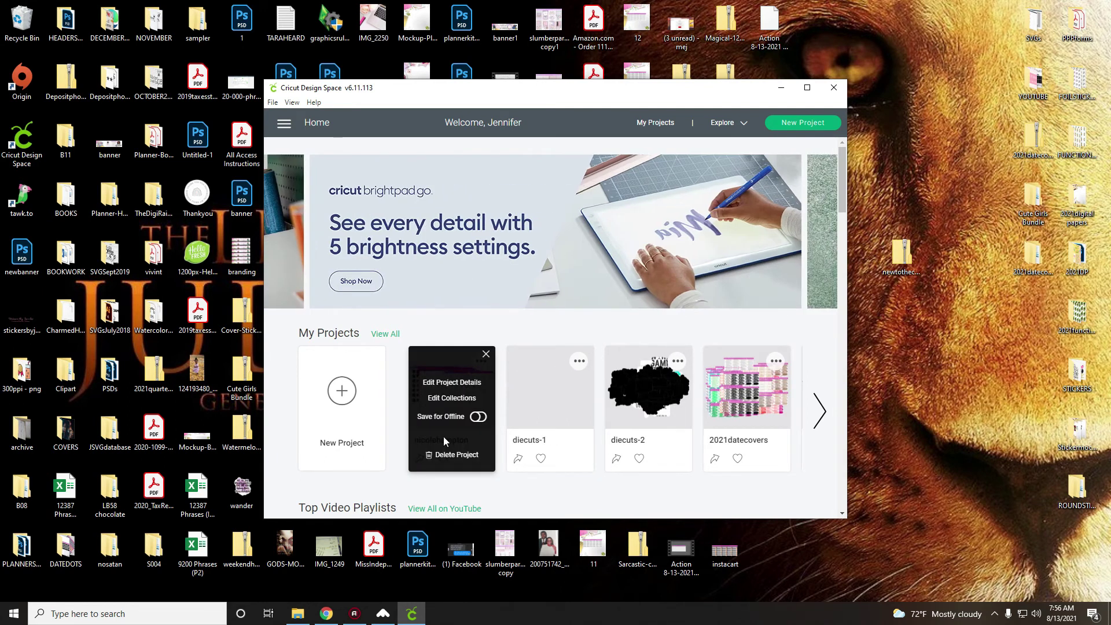
{"action": "left_click", "coordinate": [448, 456]}
{"action": "left_click", "coordinate": [473, 418]}
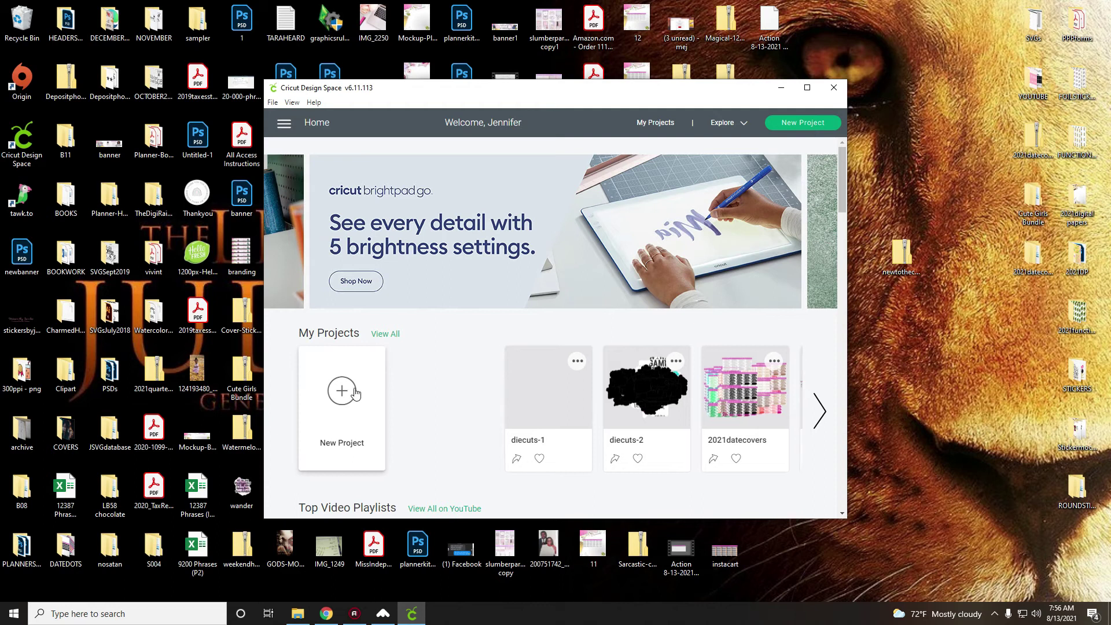
Step: In a new project, upload the instacart sticker file as a Complex, Print Then Cut image
{"action": "left_click", "coordinate": [342, 399]}
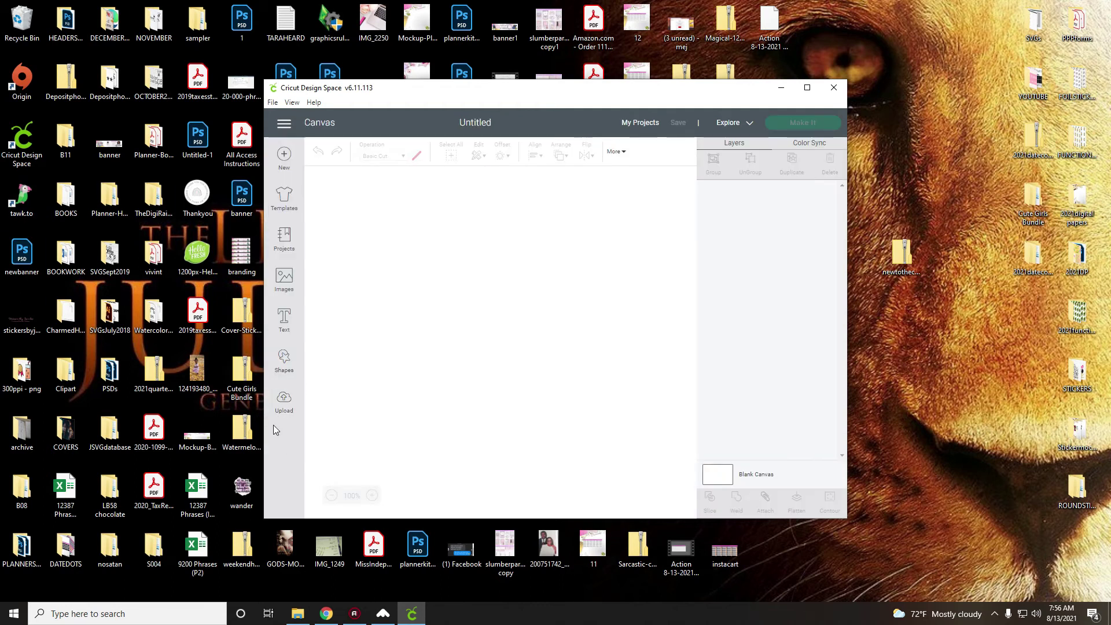
{"action": "left_click", "coordinate": [284, 399]}
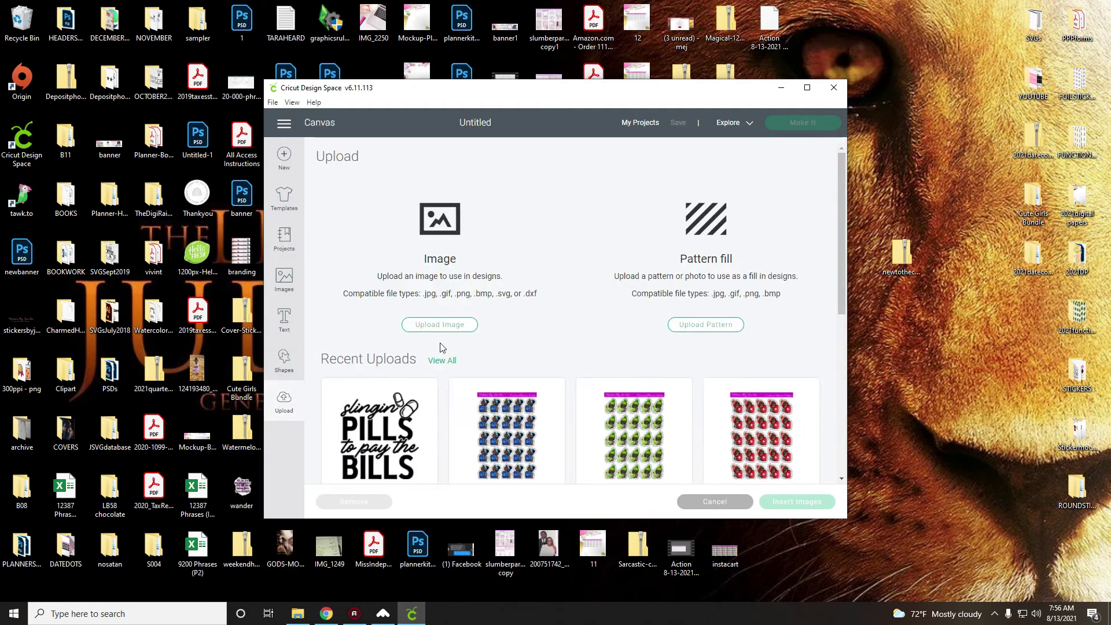
{"action": "left_click", "coordinate": [440, 325]}
{"action": "left_click_drag", "start_coordinate": [715, 566], "coordinate": [564, 387]}
{"action": "left_click", "coordinate": [747, 466]}
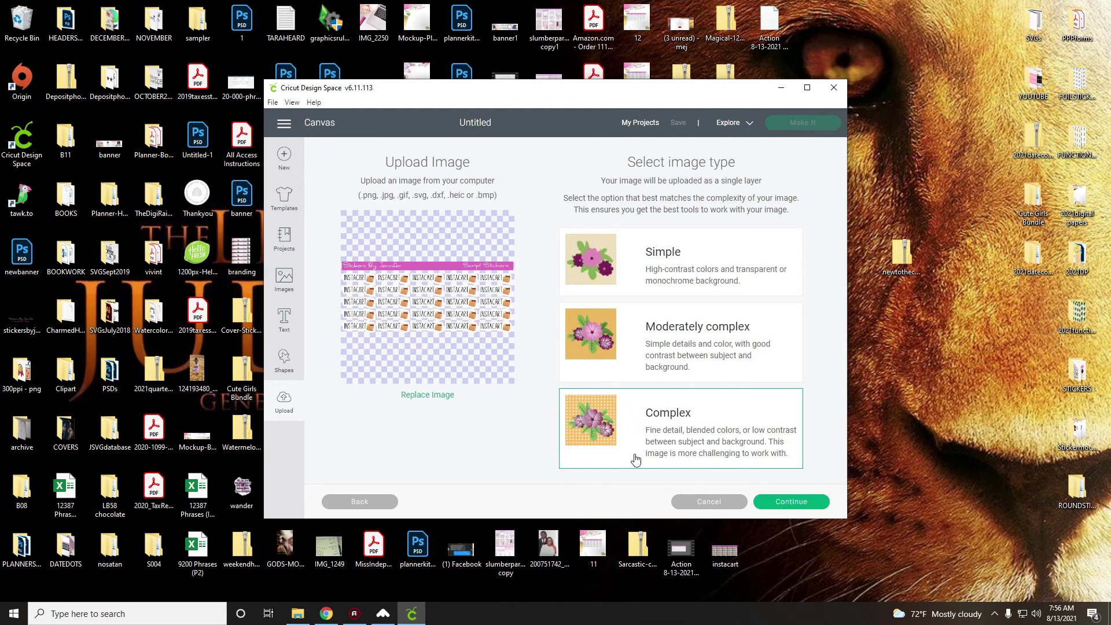
{"action": "left_click", "coordinate": [792, 502]}
{"action": "left_click", "coordinate": [792, 502]}
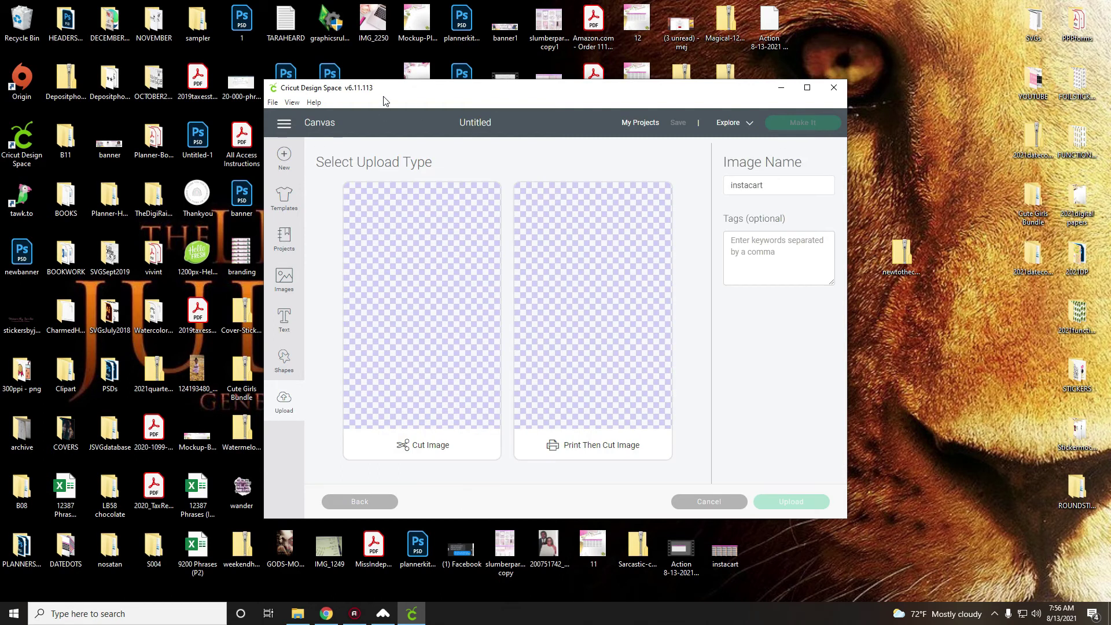
{"action": "left_click", "coordinate": [591, 339]}
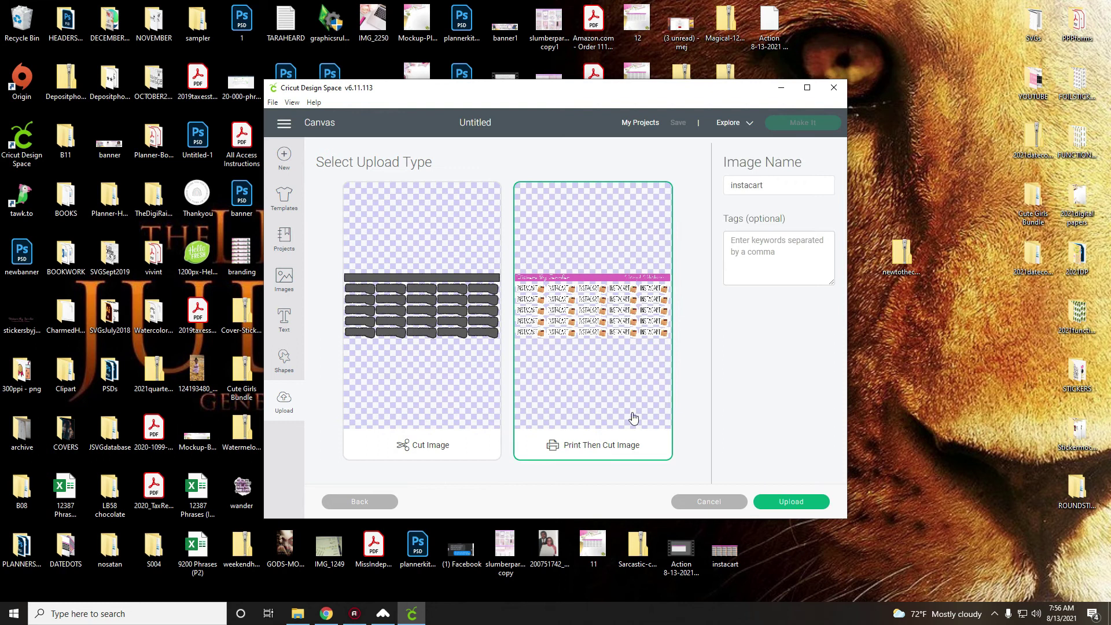
{"action": "left_click", "coordinate": [779, 502]}
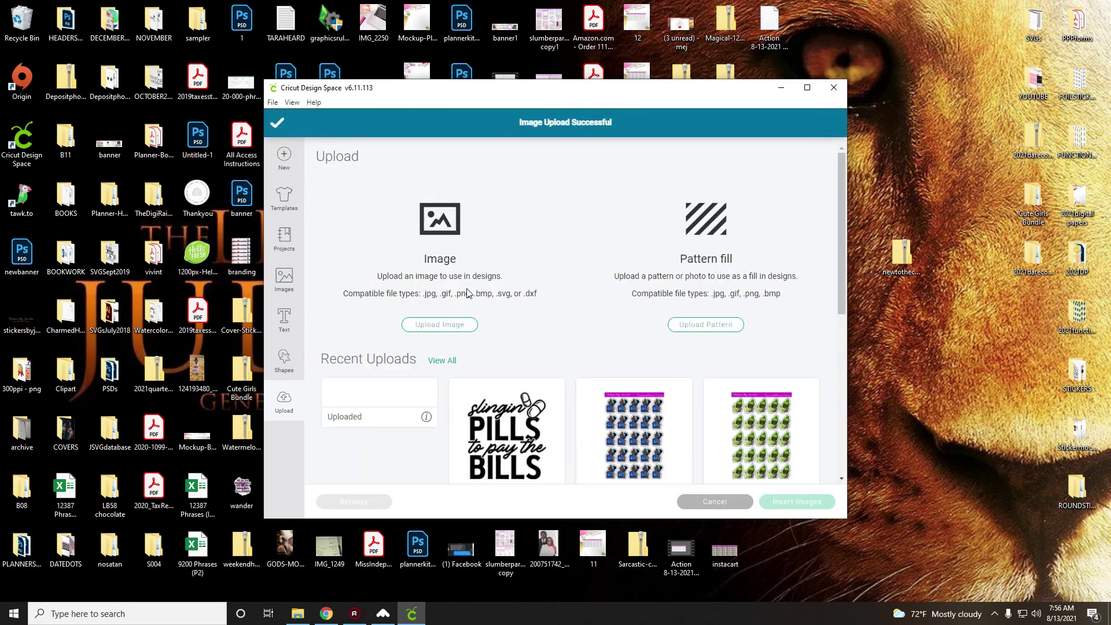
Step: Upload the schoolsupplies sticker file as a Complex, Print Then Cut image
{"action": "left_click", "coordinate": [440, 324]}
{"action": "left_click_drag", "start_coordinate": [512, 81], "coordinate": [330, 56]}
{"action": "left_click_drag", "start_coordinate": [724, 316], "coordinate": [590, 412]}
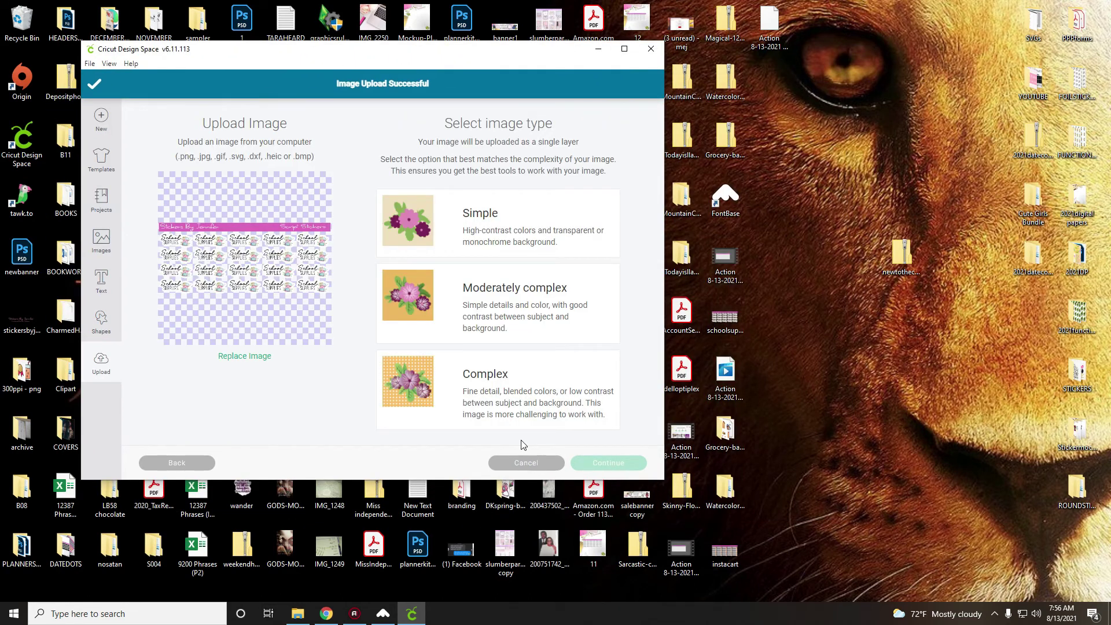
{"action": "left_click", "coordinate": [511, 390]}
{"action": "left_click", "coordinate": [609, 465]}
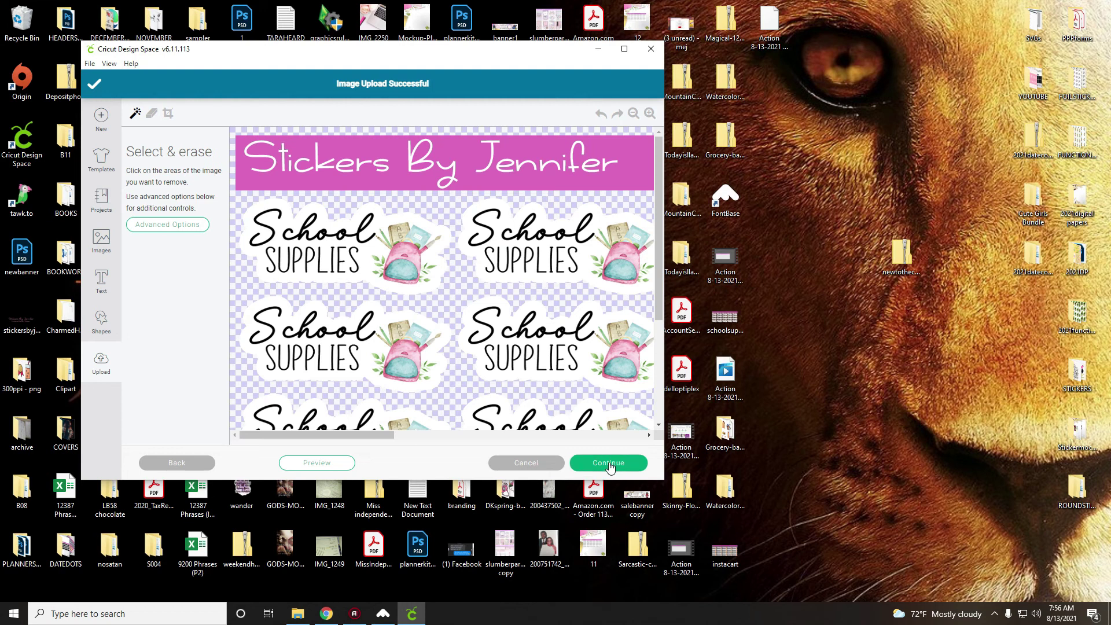
{"action": "left_click", "coordinate": [609, 464]}
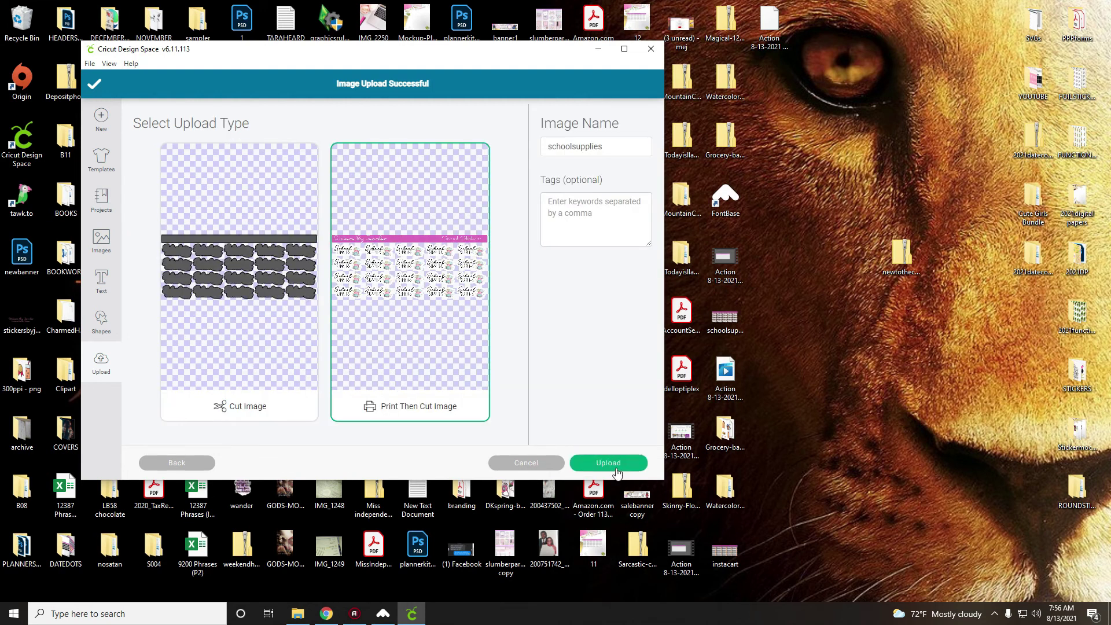
{"action": "left_click", "coordinate": [614, 467]}
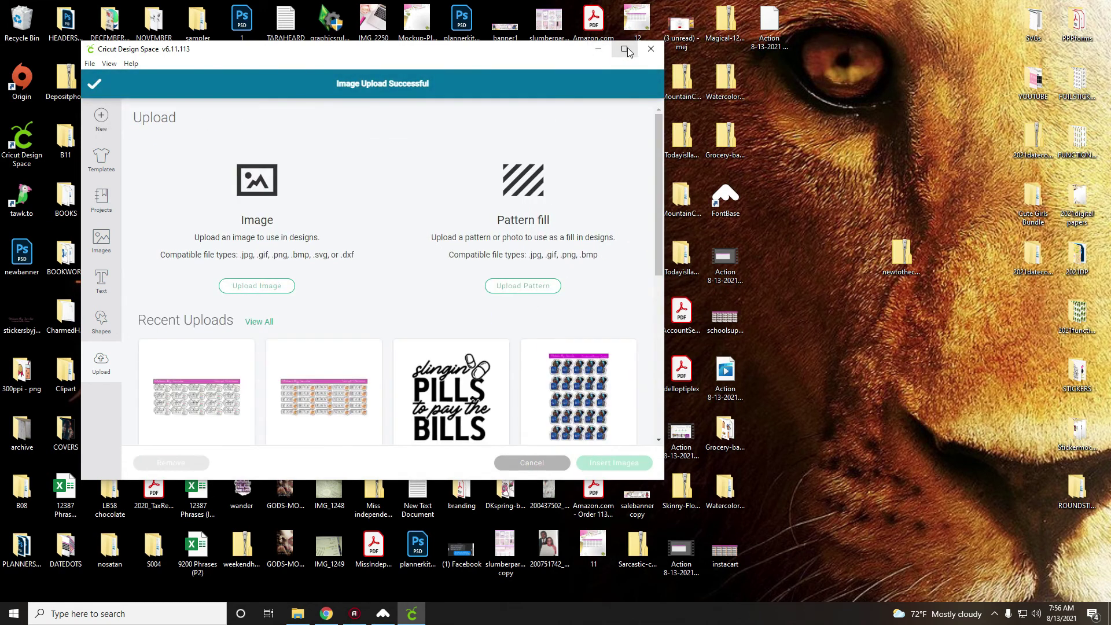
Step: Select the two recent sticker sheet uploads and insert them onto the canvas
{"action": "left_click", "coordinate": [249, 384]}
{"action": "left_click", "coordinate": [315, 408]}
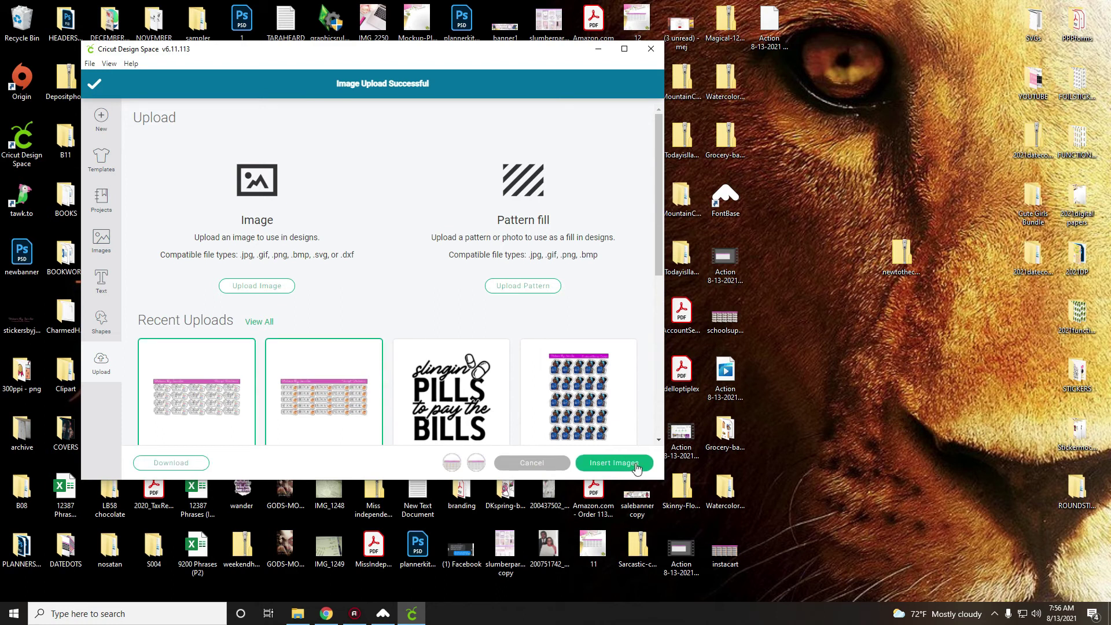
{"action": "left_click", "coordinate": [613, 463]}
Step: Unlock proportions and resize the Instacart sheet to 6.4 × 2.7 in, moving it lower right
{"action": "left_click", "coordinate": [624, 48]}
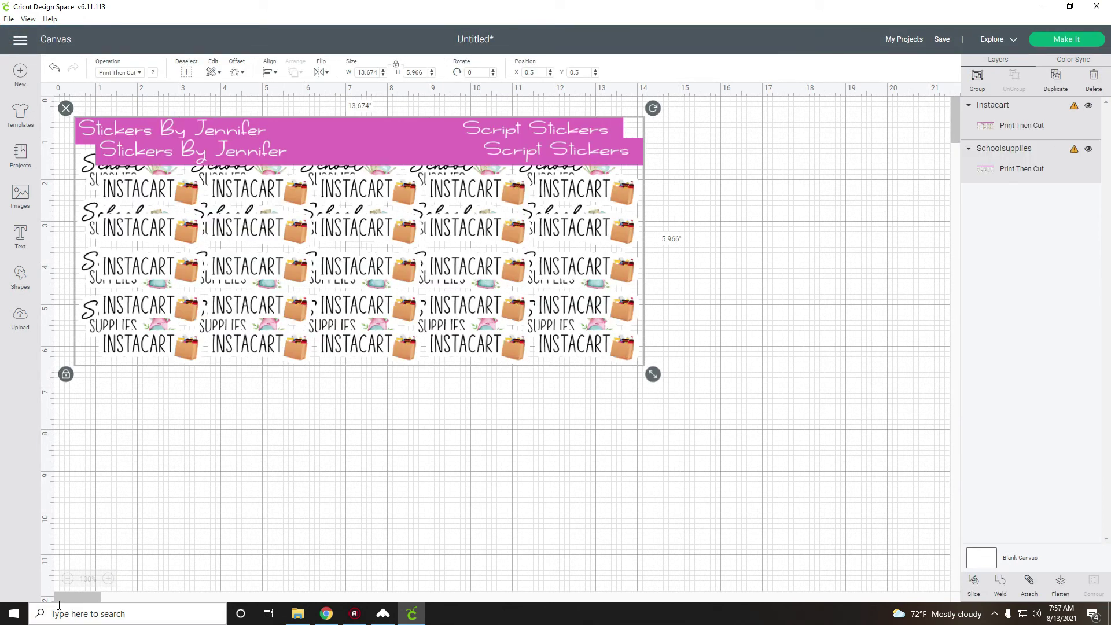
{"action": "left_click_drag", "start_coordinate": [525, 251], "coordinate": [542, 230]}
{"action": "left_click_drag", "start_coordinate": [459, 238], "coordinate": [601, 449]}
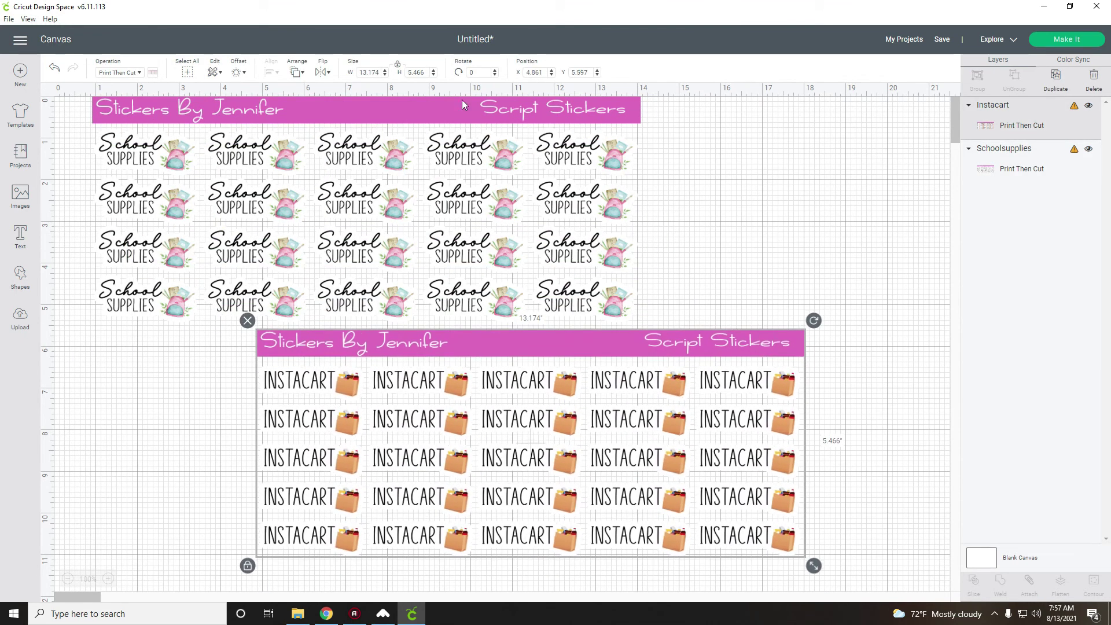
{"action": "left_click", "coordinate": [396, 64]}
{"action": "left_click", "coordinate": [374, 72]}
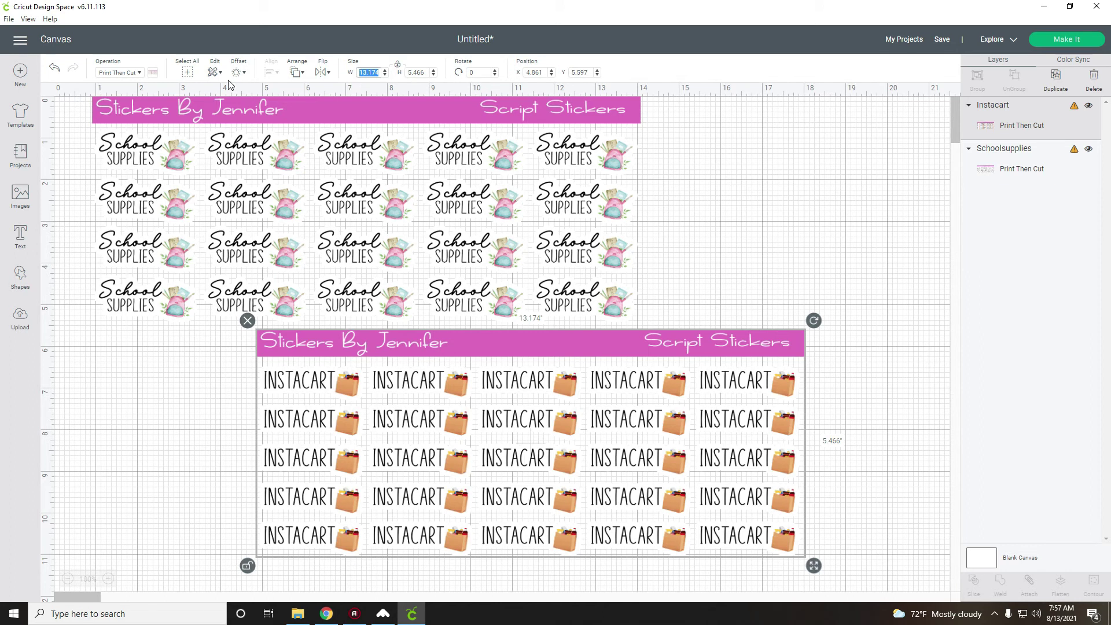
{"action": "type", "text": "6"}
{"action": "left_click", "coordinate": [425, 73]}
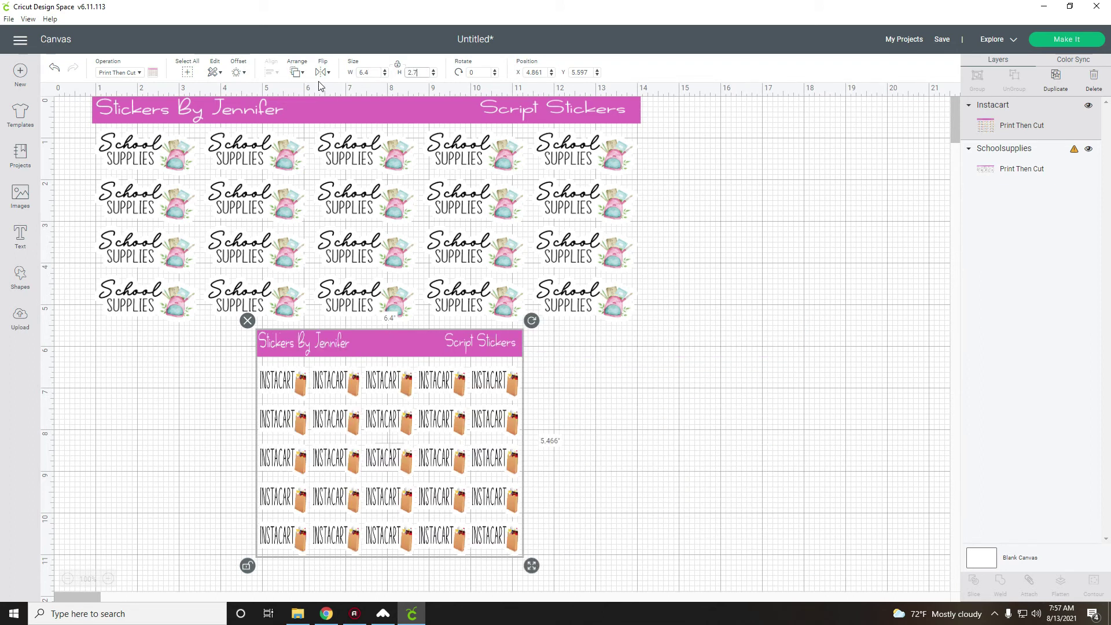
{"action": "key", "text": "Return"}
{"action": "left_click_drag", "start_coordinate": [424, 360], "coordinate": [912, 443]}
Step: Unlock proportions and resize the School Supplies sheet to 6.4 × 2.7 in
{"action": "left_click_drag", "start_coordinate": [452, 196], "coordinate": [447, 218]}
{"action": "left_click", "coordinate": [396, 65]}
{"action": "double_click", "coordinate": [381, 71]}
{"action": "type", "text": "6"}
{"action": "double_click", "coordinate": [405, 73]}
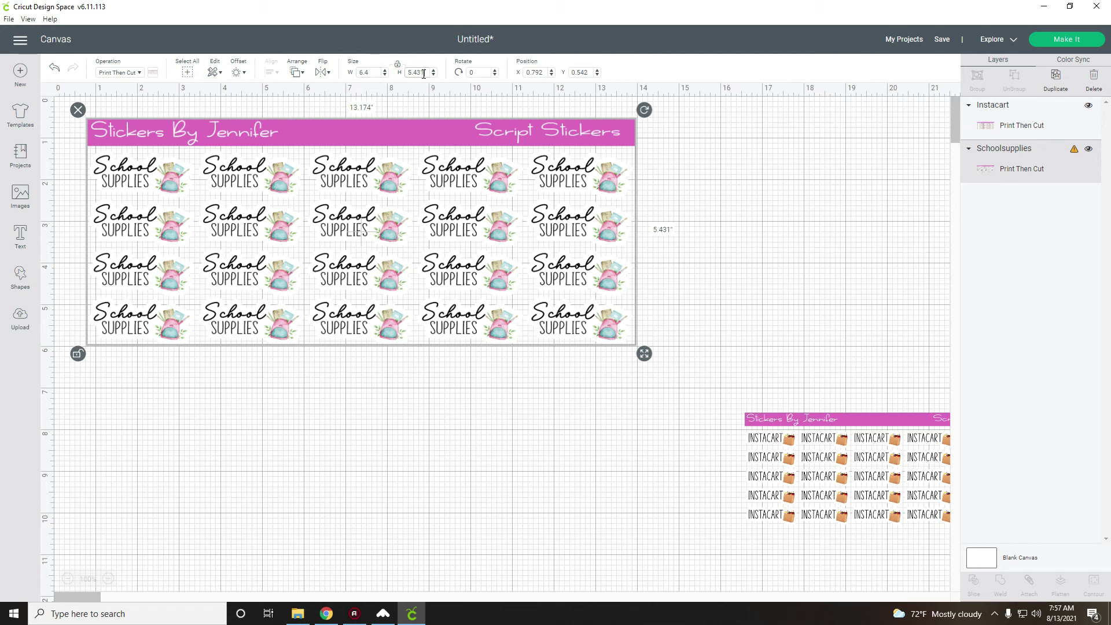
{"action": "type", "text": "2.7"}
{"action": "key", "text": "Return"}
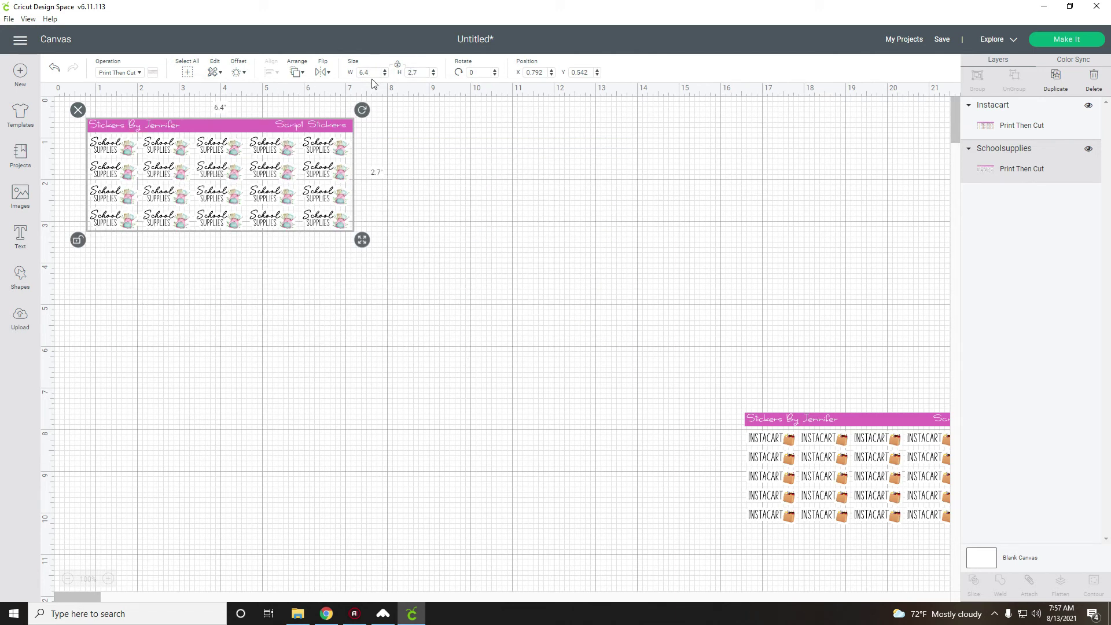
{"action": "left_click_drag", "start_coordinate": [256, 187], "coordinate": [322, 191]}
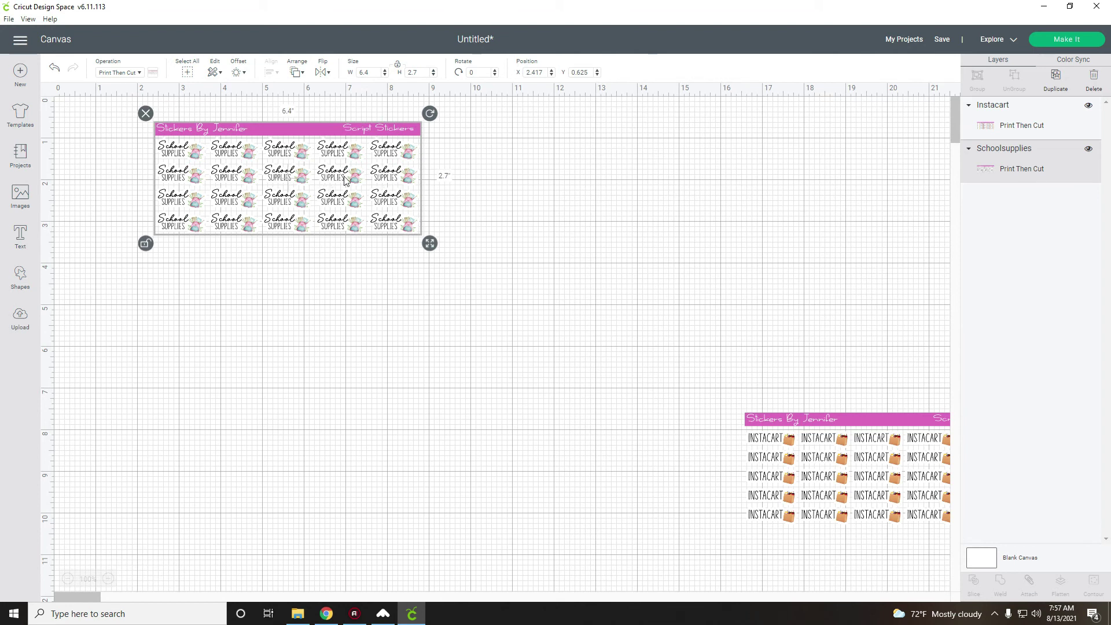
Step: Duplicate the School Supplies sheet twice, stacking the copies one below another
{"action": "right_click", "coordinate": [325, 173]}
{"action": "left_click", "coordinate": [350, 269]}
{"action": "left_click_drag", "start_coordinate": [366, 256], "coordinate": [371, 285]}
{"action": "right_click", "coordinate": [371, 285]}
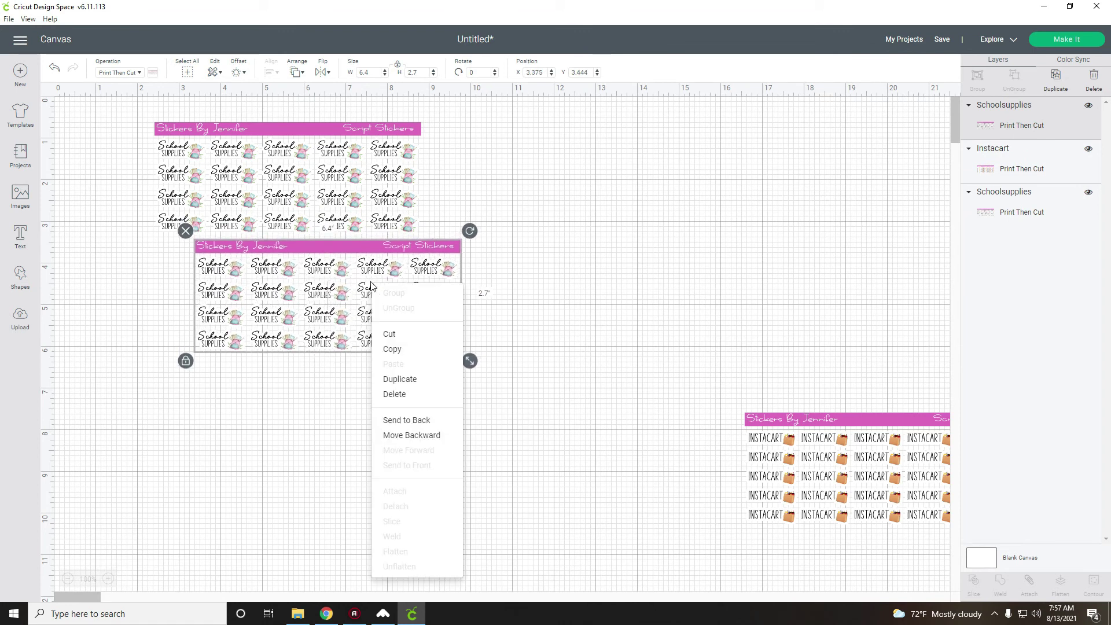
{"action": "left_click", "coordinate": [357, 340]}
{"action": "key", "text": "ctrl+d"}
{"action": "left_click_drag", "start_coordinate": [358, 340], "coordinate": [368, 438]}
Step: Left-align and attach the three School Supplies sheets, placing the group at top left
{"action": "left_click_drag", "start_coordinate": [418, 409], "coordinate": [416, 411]}
{"action": "left_click_drag", "start_coordinate": [529, 432], "coordinate": [249, 155]}
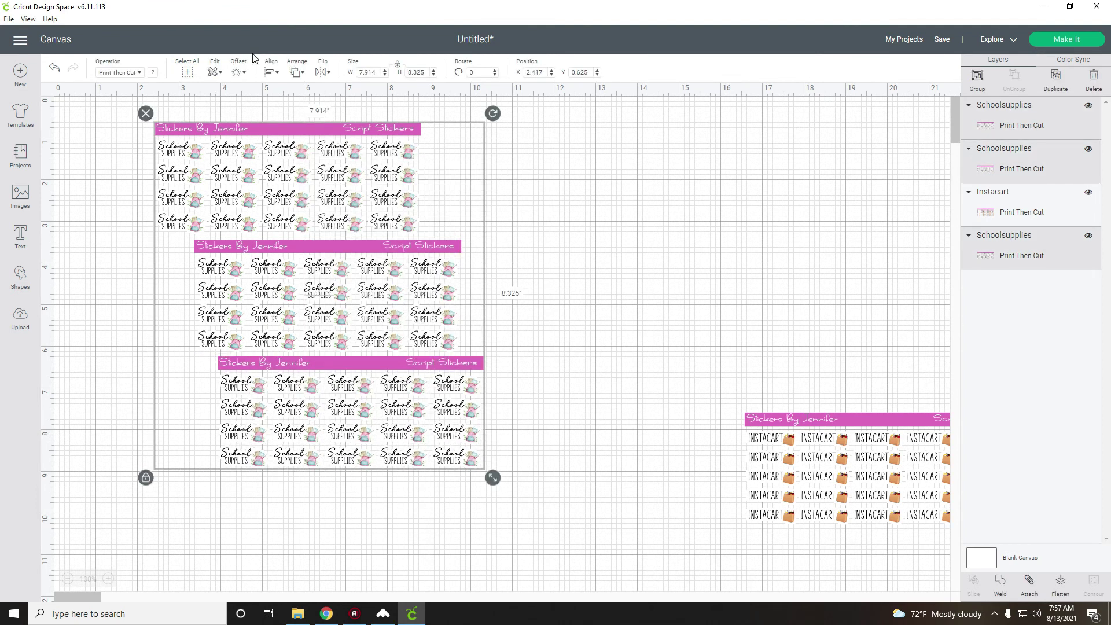
{"action": "left_click", "coordinate": [270, 72]}
{"action": "left_click", "coordinate": [301, 99]}
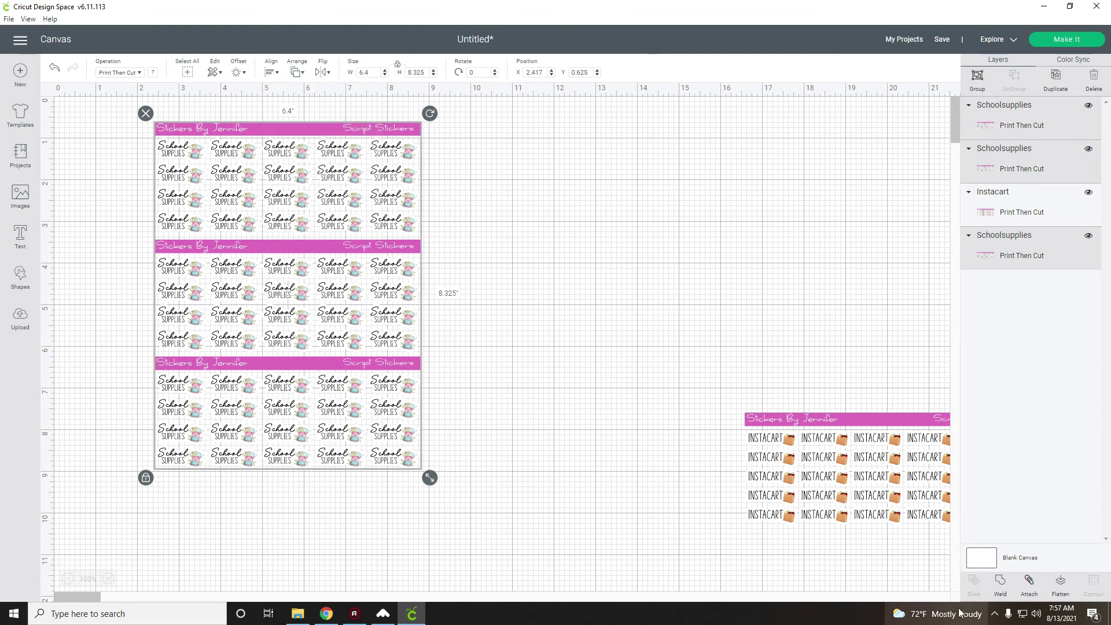
{"action": "left_click", "coordinate": [1028, 581]}
{"action": "left_click_drag", "start_coordinate": [360, 280], "coordinate": [290, 255]}
Step: Move the Instacart sheet to top centre and place a duplicate below it
{"action": "left_click_drag", "start_coordinate": [838, 460], "coordinate": [565, 164]}
{"action": "right_click", "coordinate": [568, 141]}
{"action": "left_click", "coordinate": [595, 236]}
{"action": "left_click_drag", "start_coordinate": [596, 237], "coordinate": [638, 405]}
{"action": "right_click", "coordinate": [608, 321]}
Step: Add a third Instacart copy, left-align and attach all three, and rearrange both groups
{"action": "left_click", "coordinate": [632, 301]}
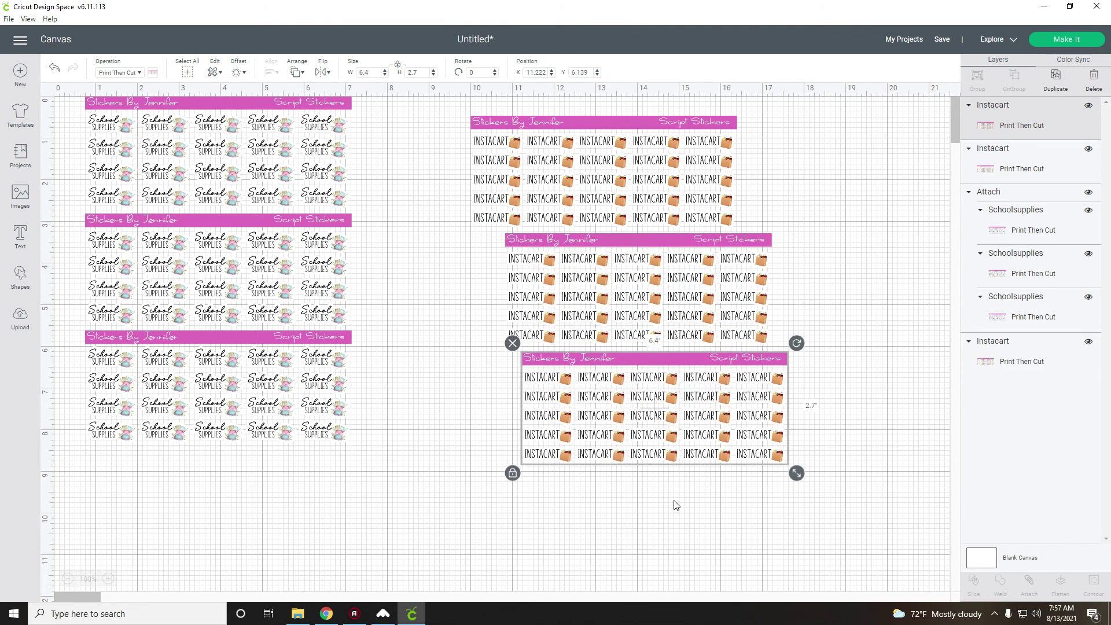
{"action": "left_click_drag", "start_coordinate": [671, 506], "coordinate": [518, 170]}
{"action": "left_click", "coordinate": [270, 71]}
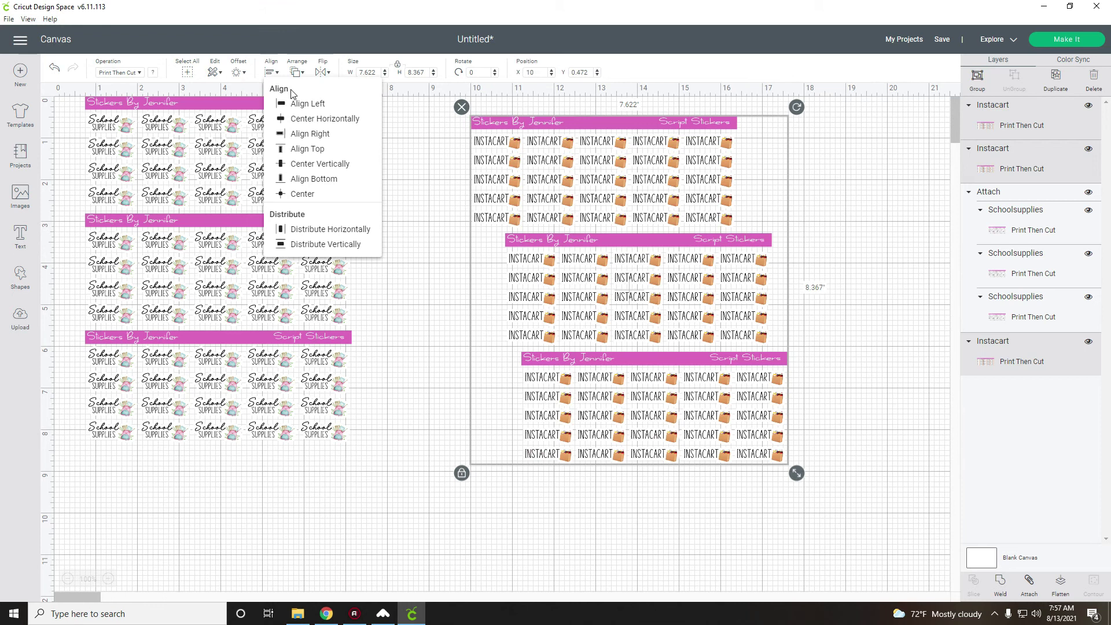
{"action": "left_click", "coordinate": [294, 99]}
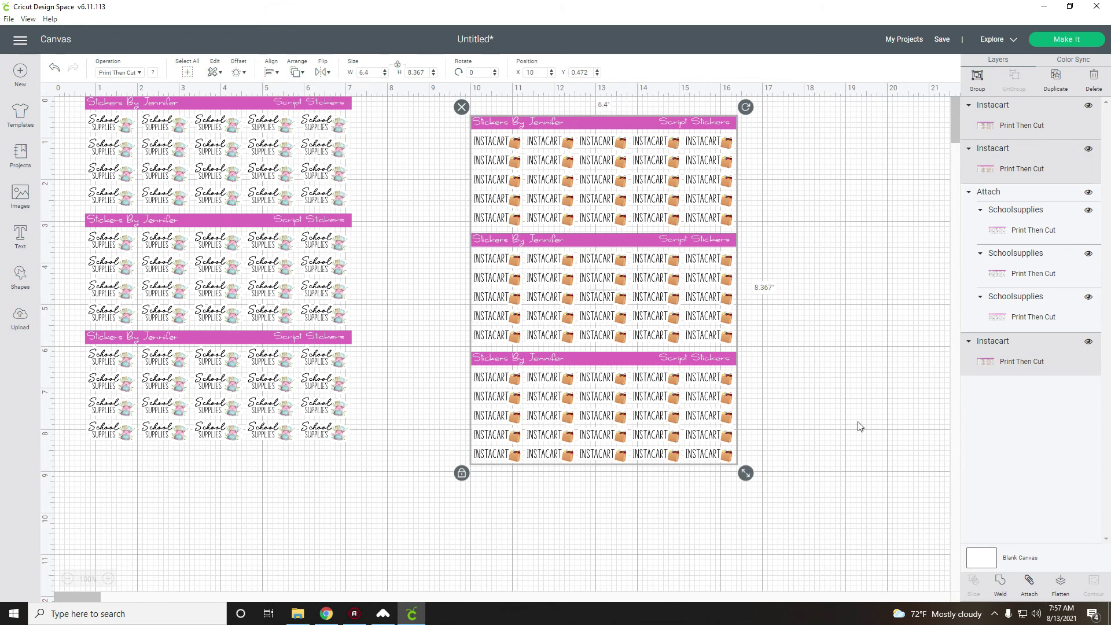
{"action": "left_click", "coordinate": [1029, 583]}
{"action": "left_click_drag", "start_coordinate": [696, 250], "coordinate": [833, 253]}
{"action": "left_click_drag", "start_coordinate": [305, 256], "coordinate": [829, 282]}
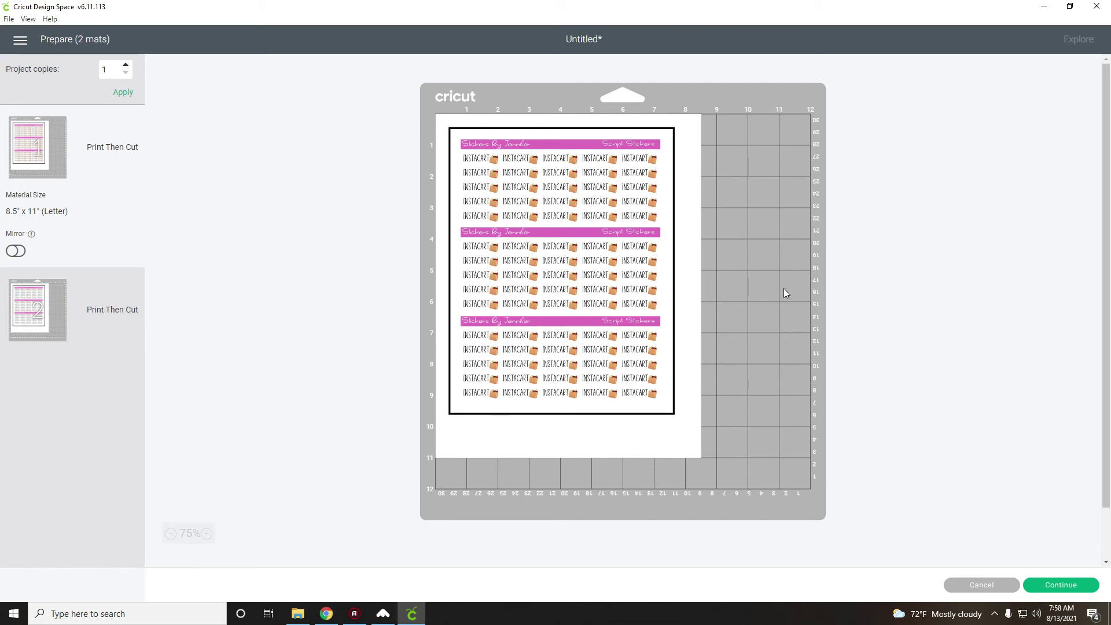
Step: Preview mat 2 with the School Supplies stickers, then continue to the Print step
{"action": "left_click", "coordinate": [118, 279]}
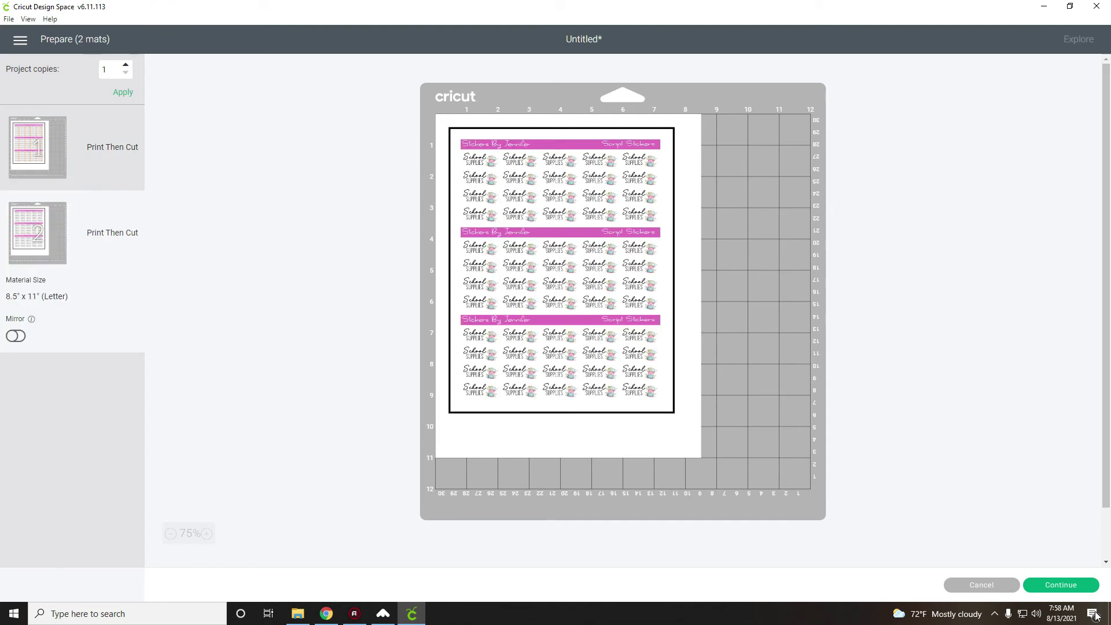
{"action": "left_click", "coordinate": [1062, 585]}
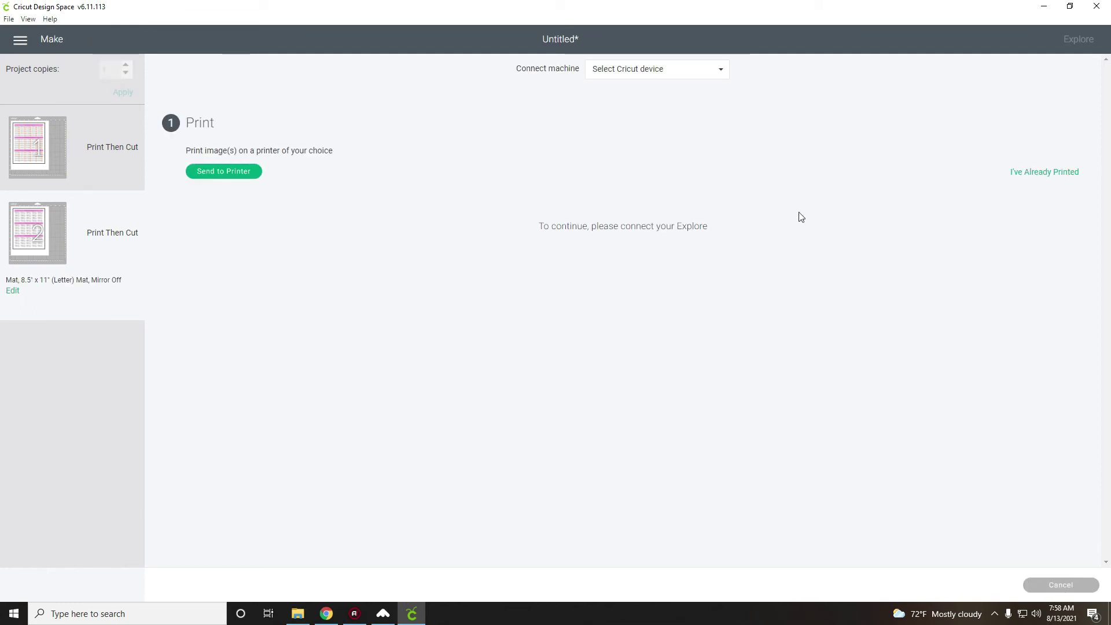